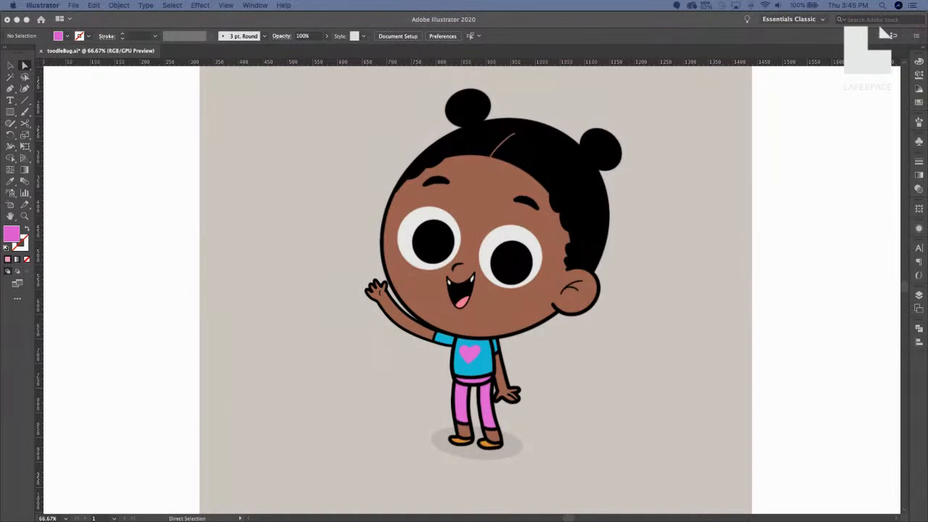
Focus Illustrator, choose the Selection tool, and open the Layers panel for toodleBug.ai.
click(797, 353)
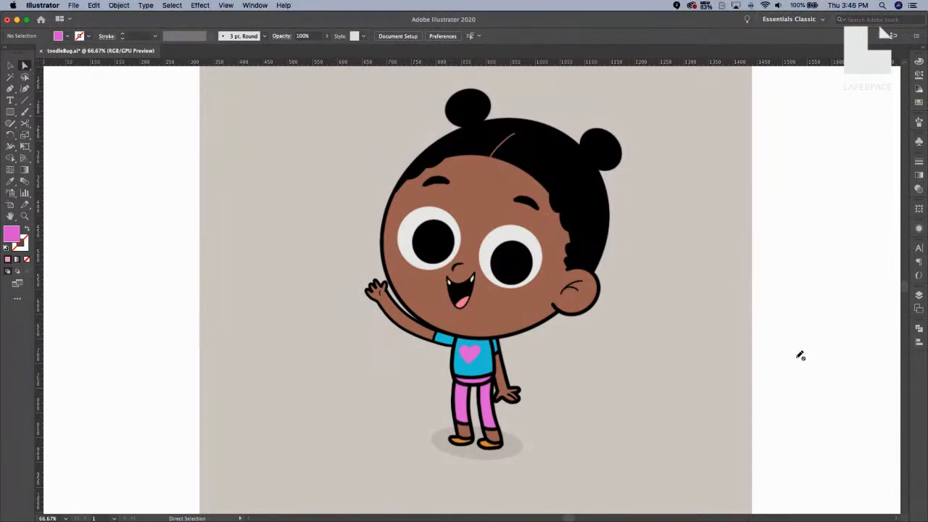
key(v)
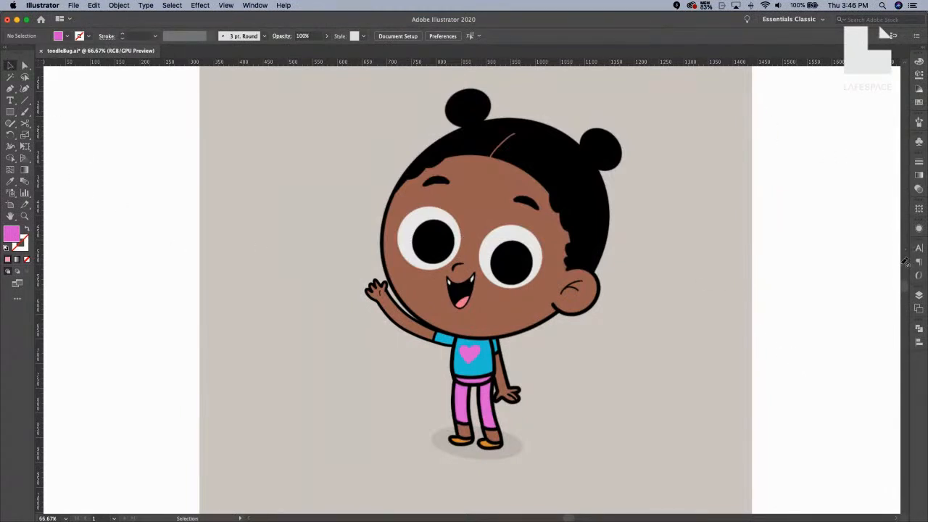
click(918, 295)
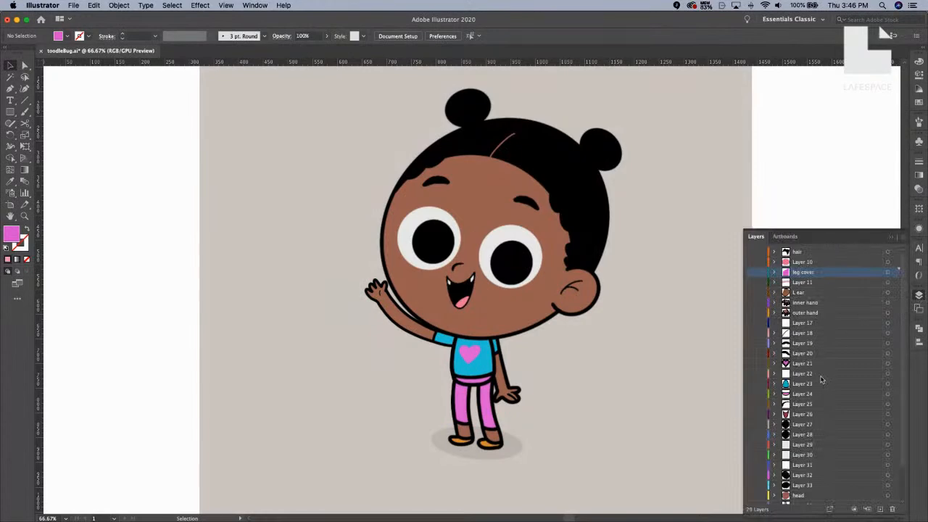
Scroll the layers list, then collapse it to leave only the toodleBug.ai artboard.
scroll(822, 379, down, 2)
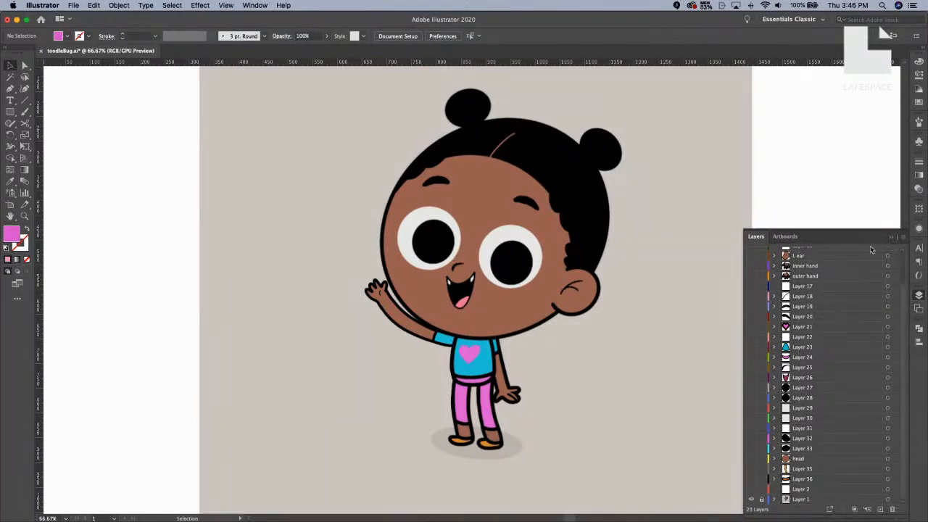
click(893, 238)
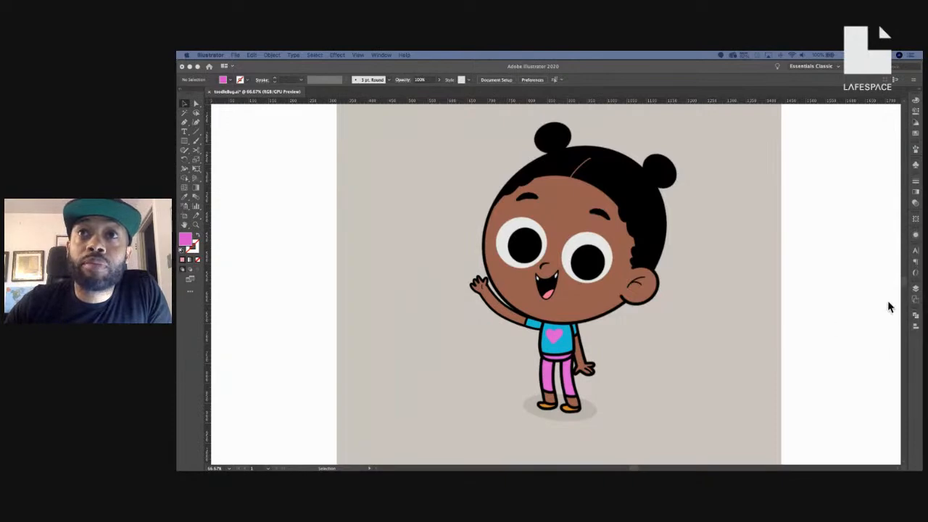
Reopen the Layers panel and scroll down to the head and Layer 1 layers.
click(915, 293)
click(916, 290)
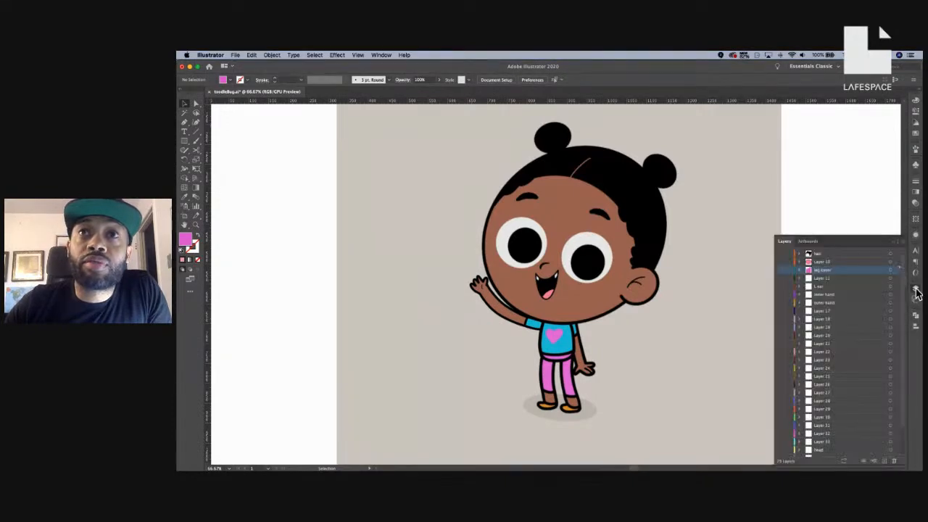
scroll(851, 374, down, 2)
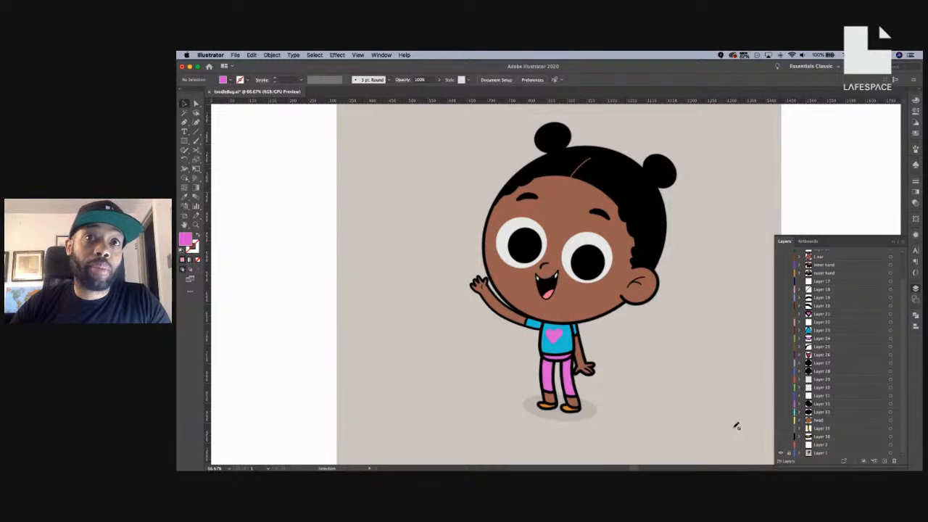
Show all layers except the grey Layer 1 reference and the white circle, then target Layer 21.
alt+click(780, 455)
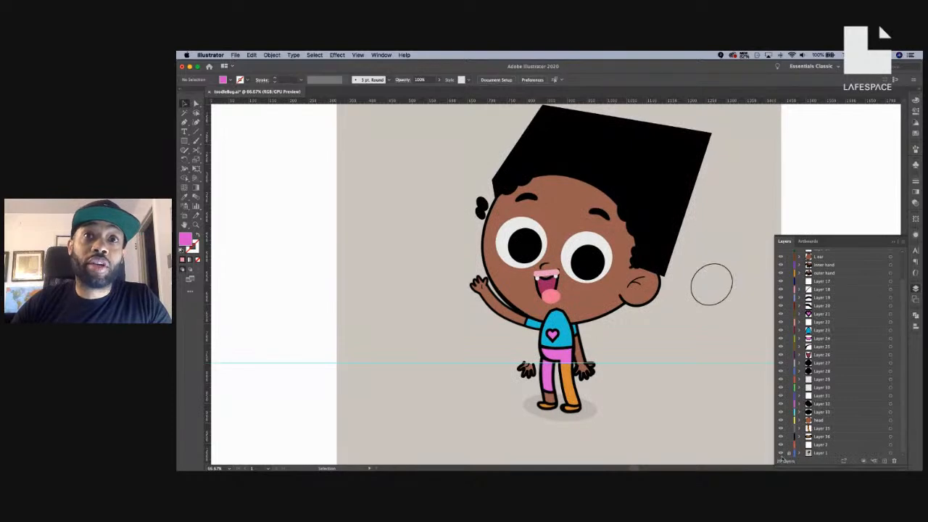
click(780, 454)
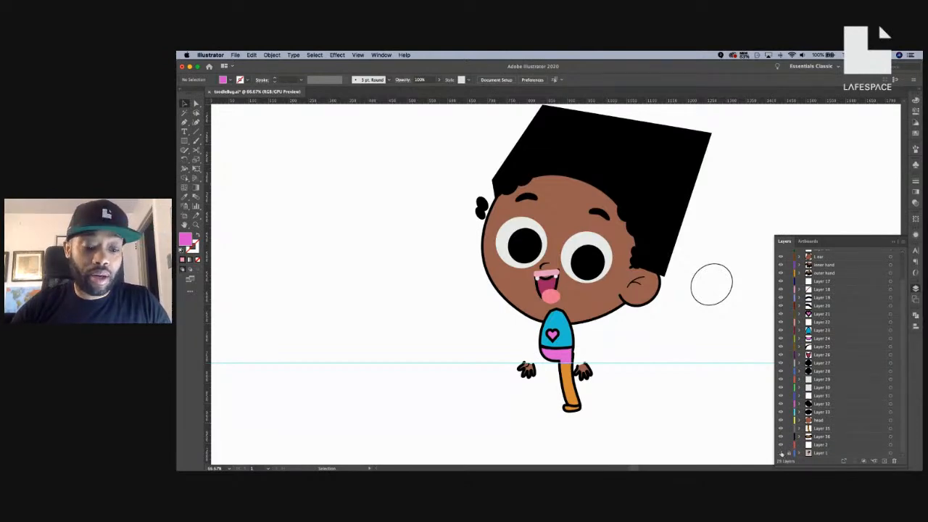
alt+click(781, 453)
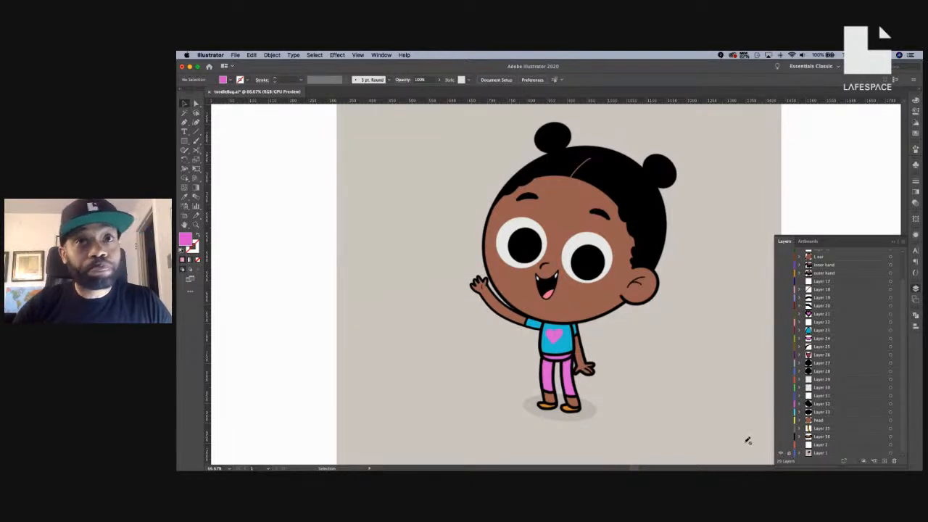
alt+click(781, 453)
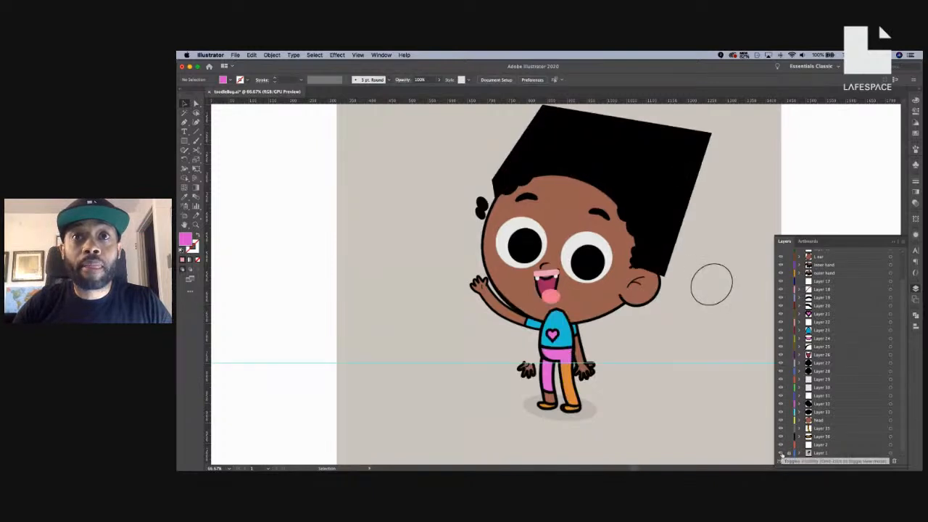
click(781, 452)
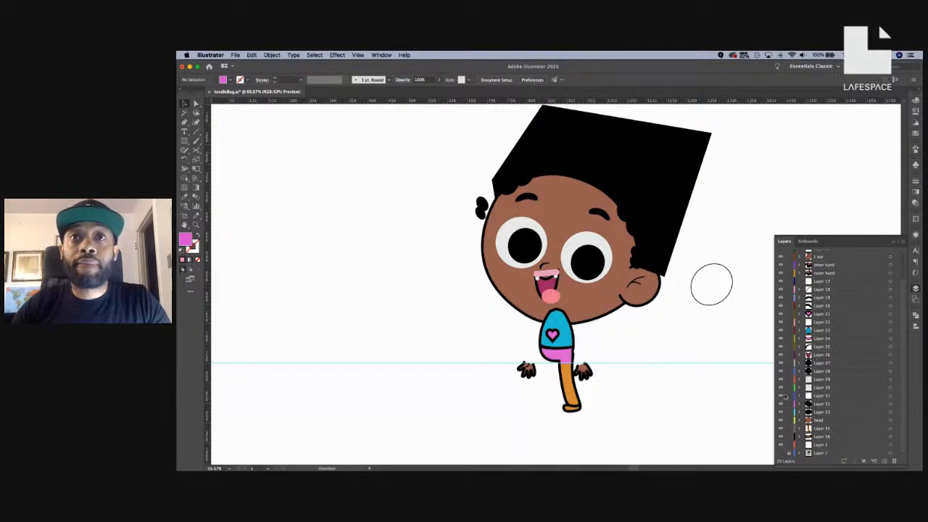
click(781, 395)
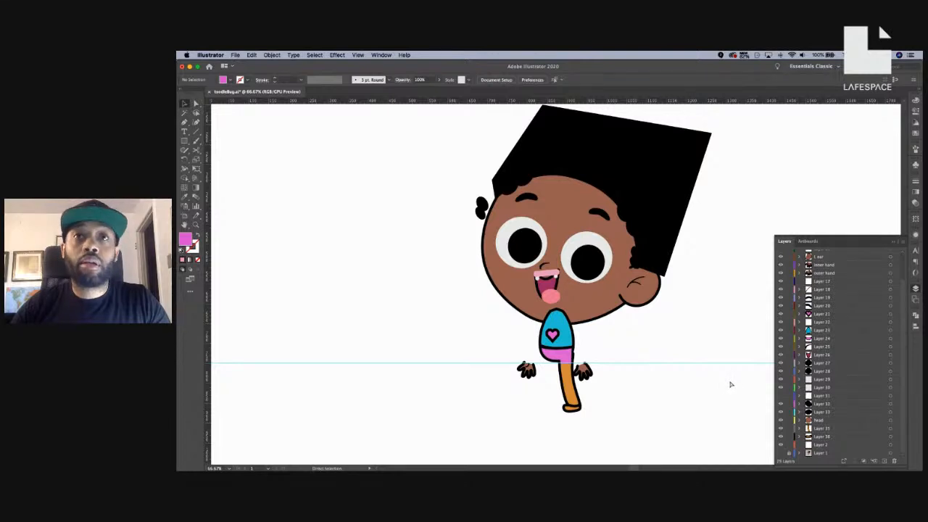
click(826, 314)
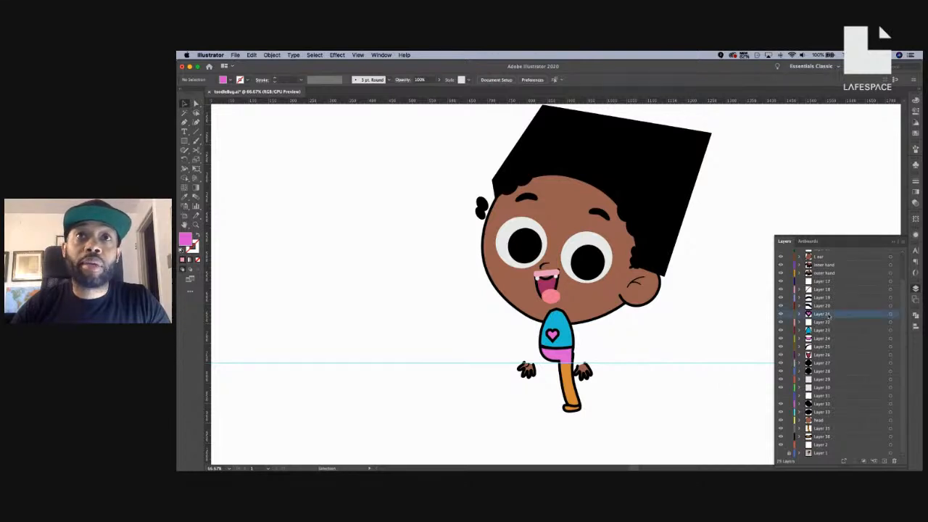
Set the stroke of the shirt heart on Layer 21 to None.
click(892, 313)
key(x)
key(slash)
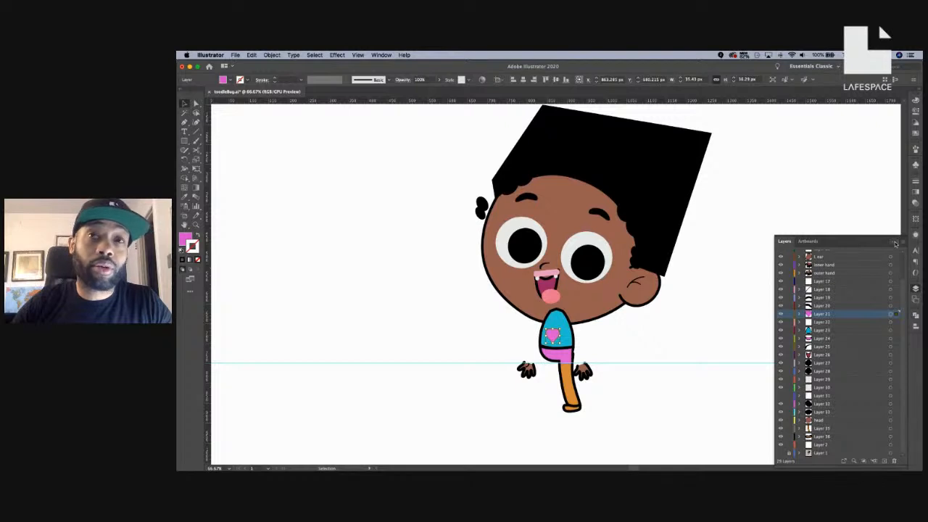
Close the layers list, save toodleBug.ai, and deselect the heart.
scroll(892, 246, up, 3)
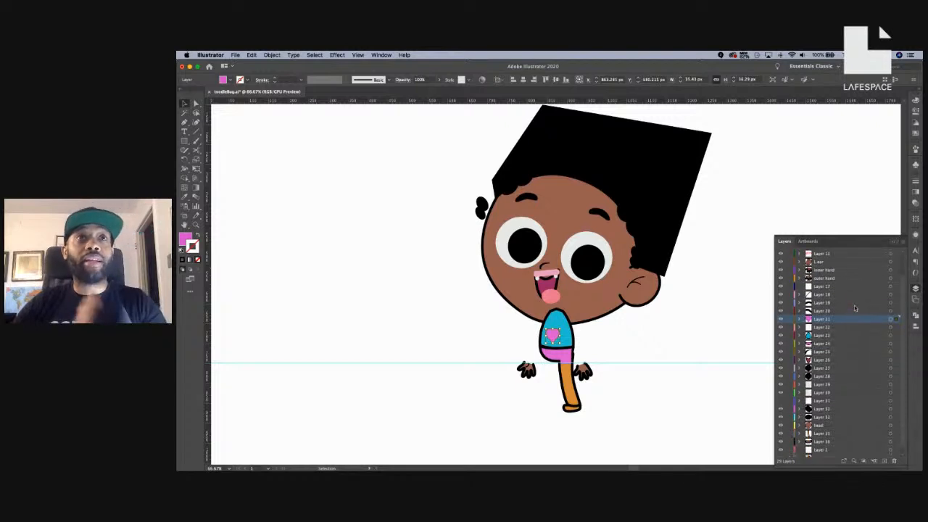
click(893, 242)
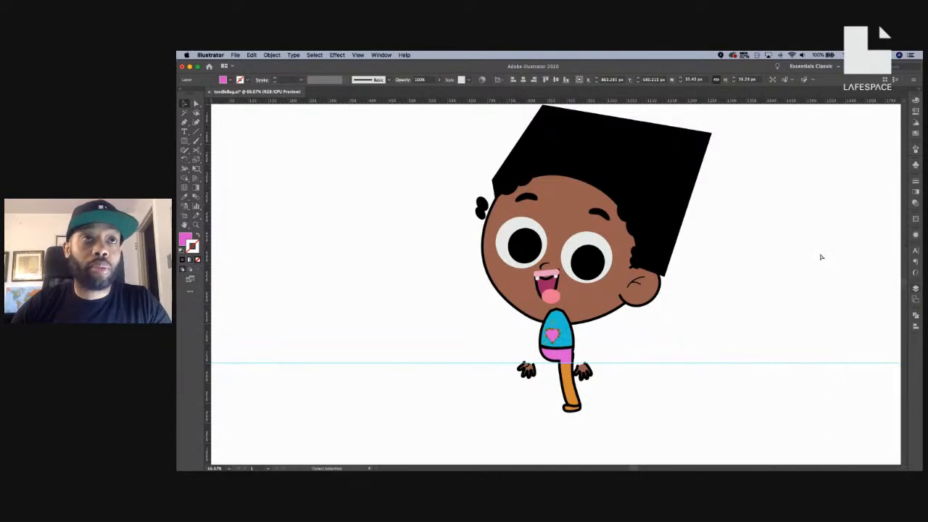
key(super+s)
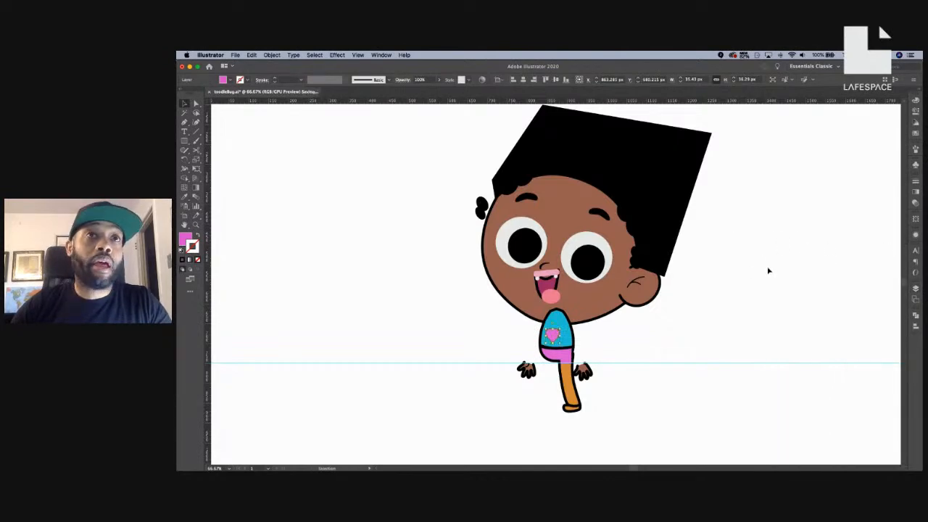
key(a)
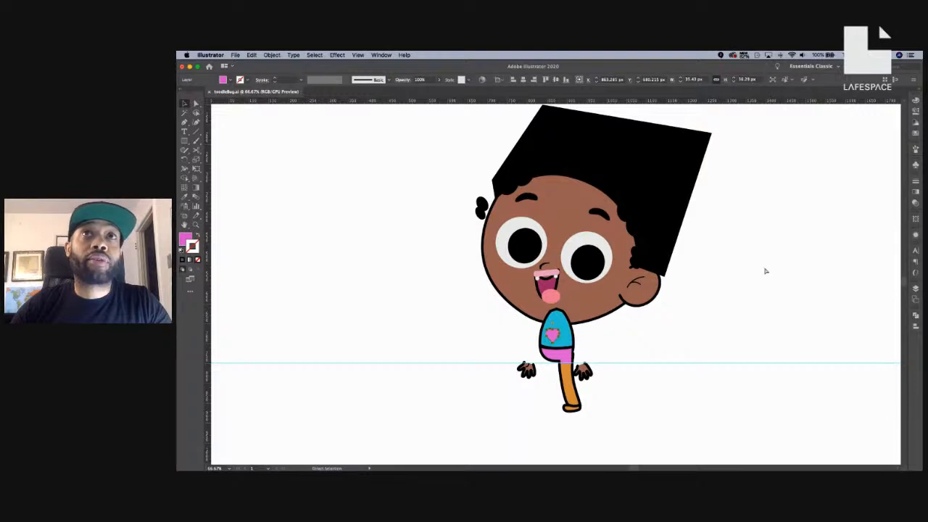
key(v)
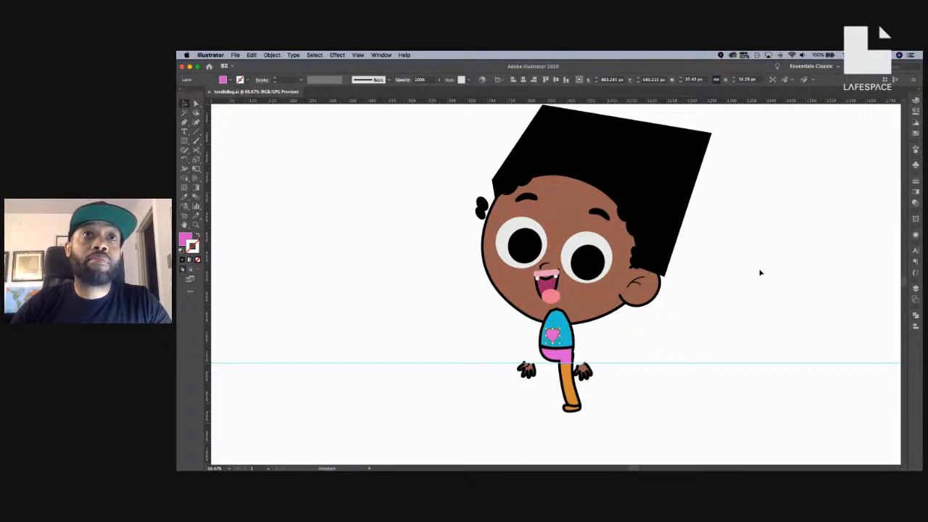
key(a)
click(760, 272)
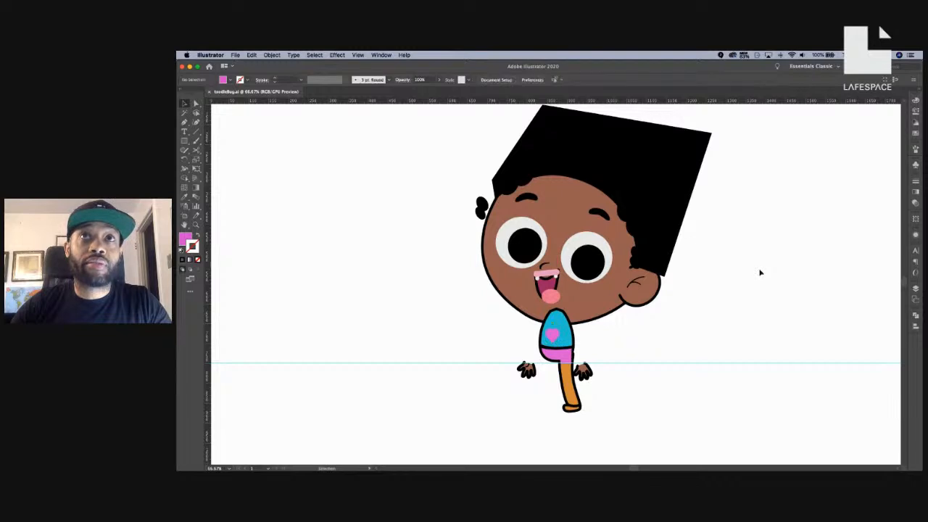
Close toodleBug.ai and switch to the empty After Effects project.
key(super+w)
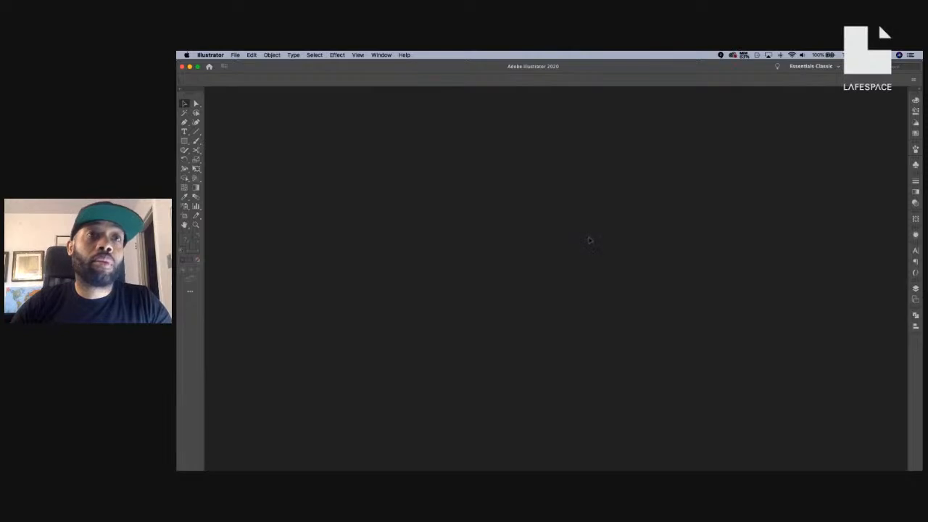
key(super+Tab)
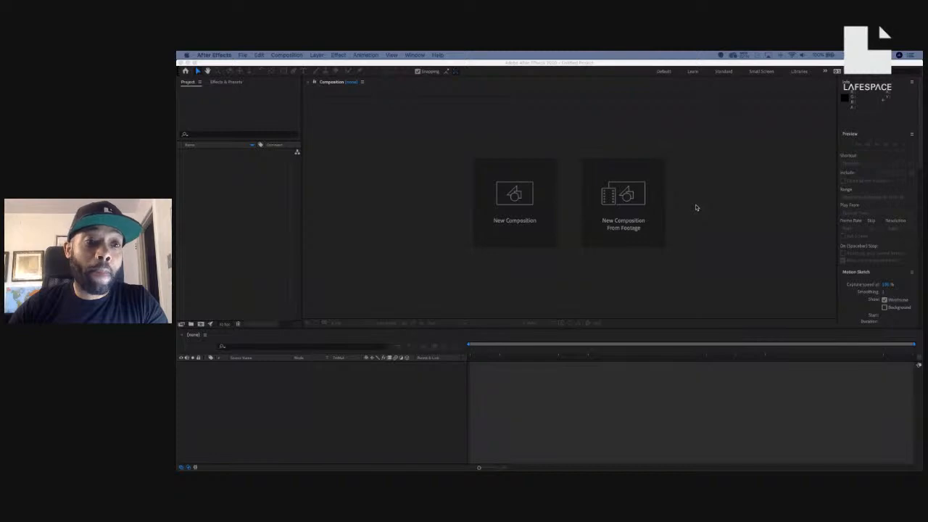
Open the After Effects Preferences dialog on its Auto-Save page.
click(221, 55)
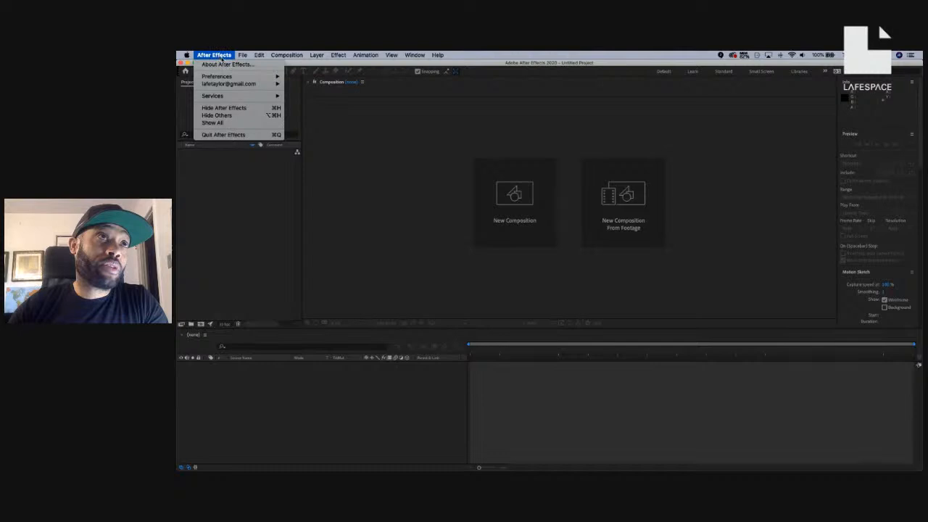
mouse_move(226, 79)
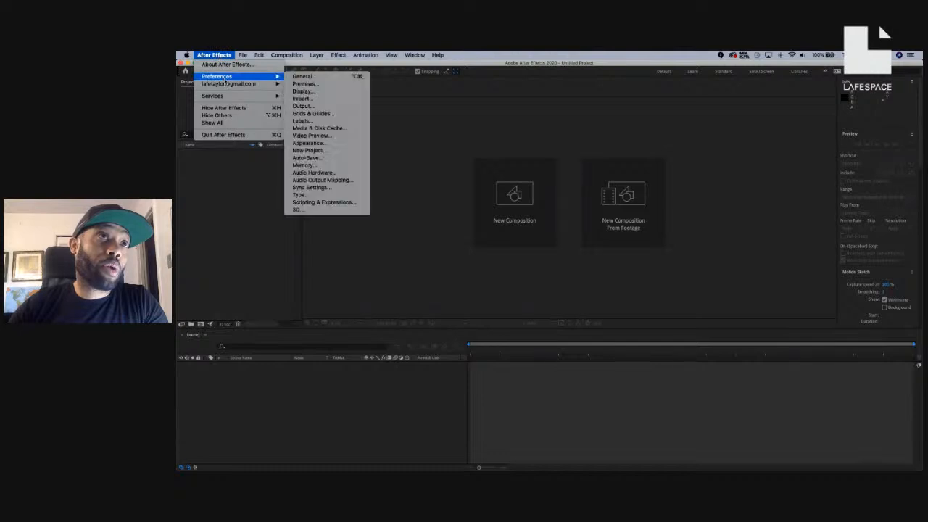
click(337, 158)
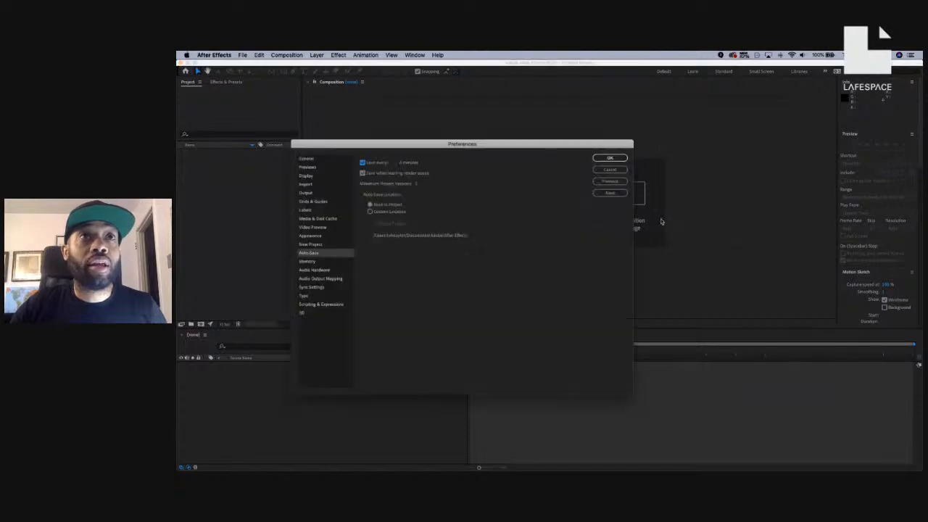
Quit the memory-cleaner utility, confirm Auto-Save preferences, and move the window aside to reveal Finder.
drag(536, 150, 635, 118)
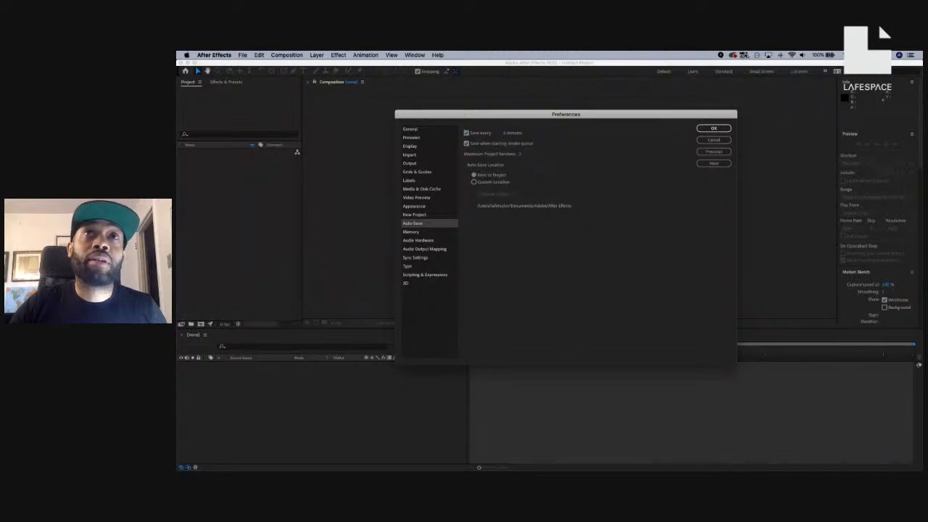
click(743, 54)
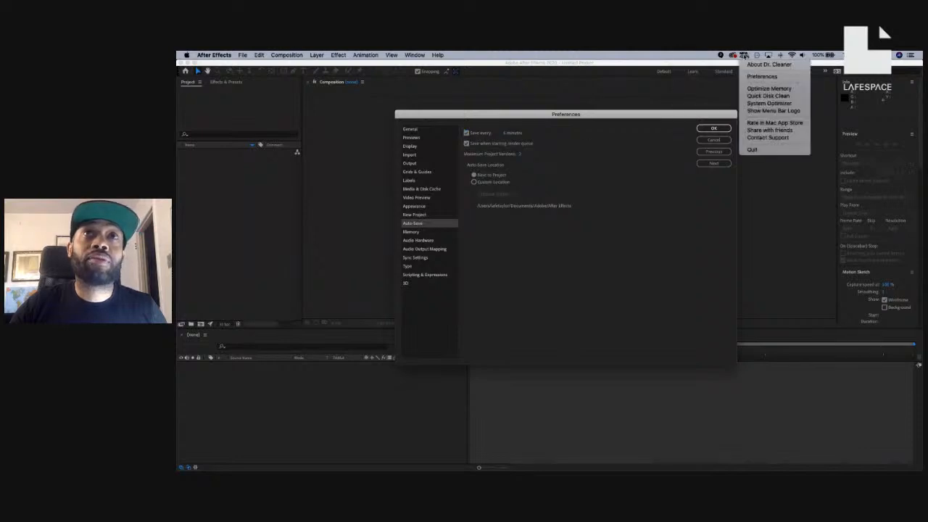
click(767, 149)
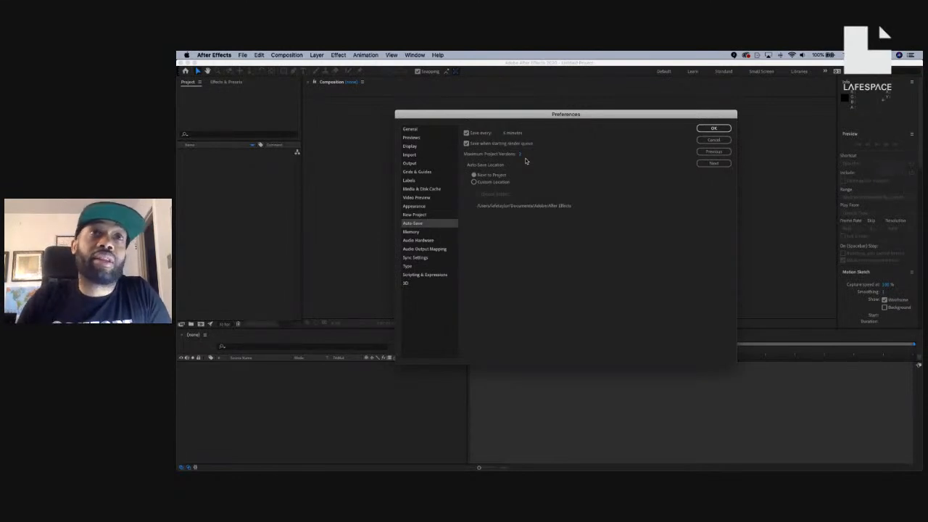
click(707, 129)
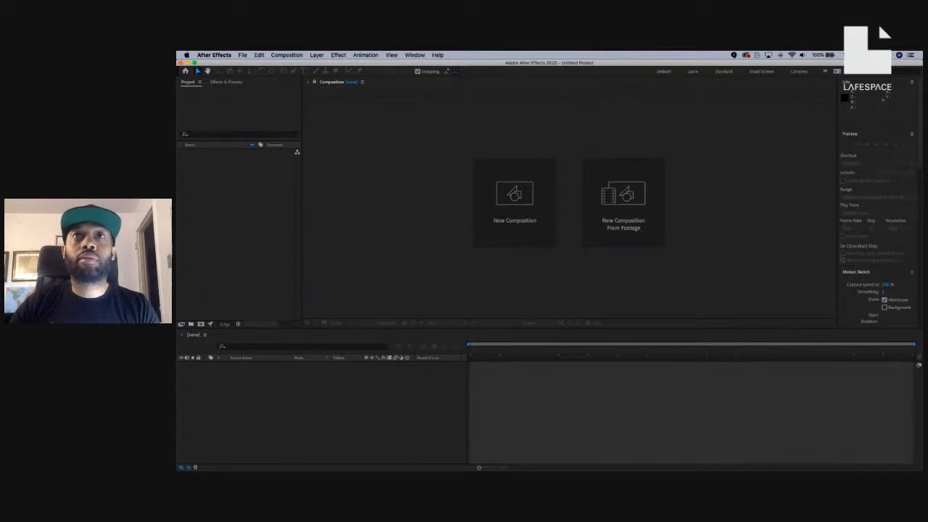
drag(715, 65, 738, 55)
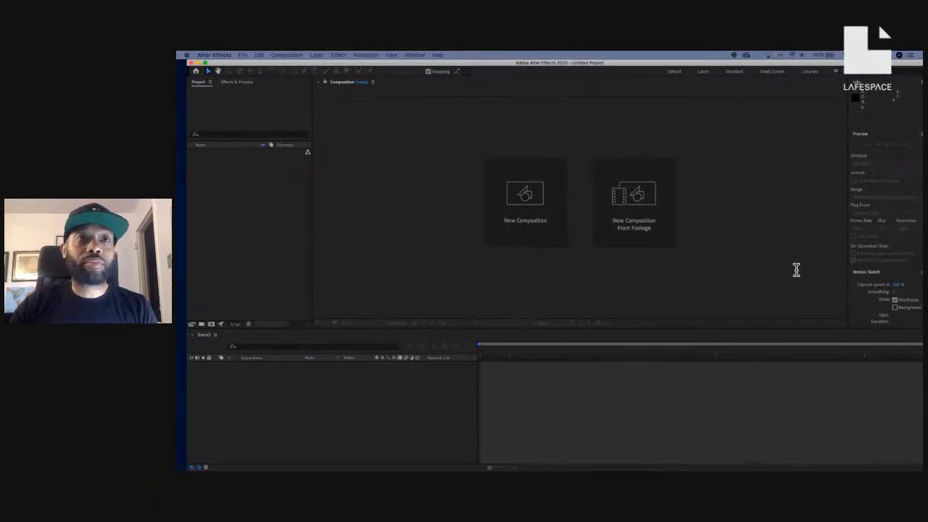
Create Comp 1 at 1024×768 px, 24 fps with a Pale Royal Blue background.
click(683, 244)
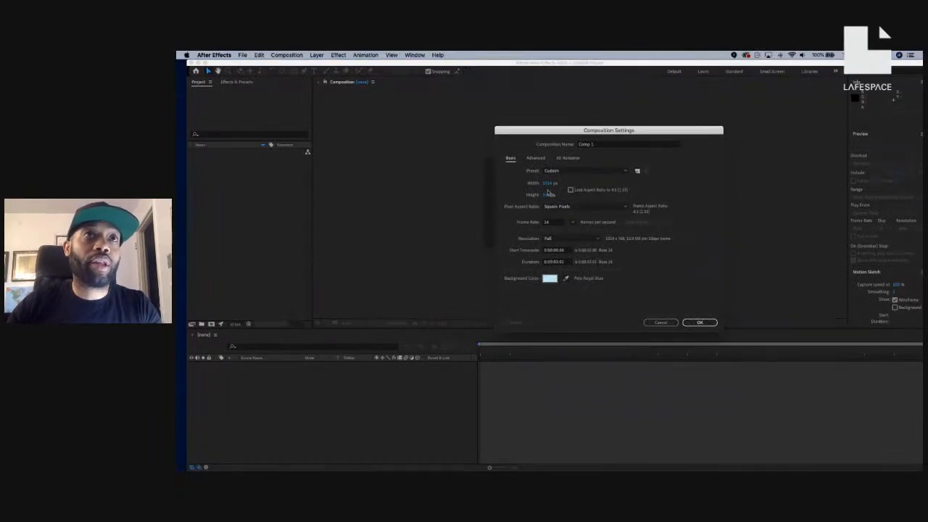
drag(621, 132, 744, 112)
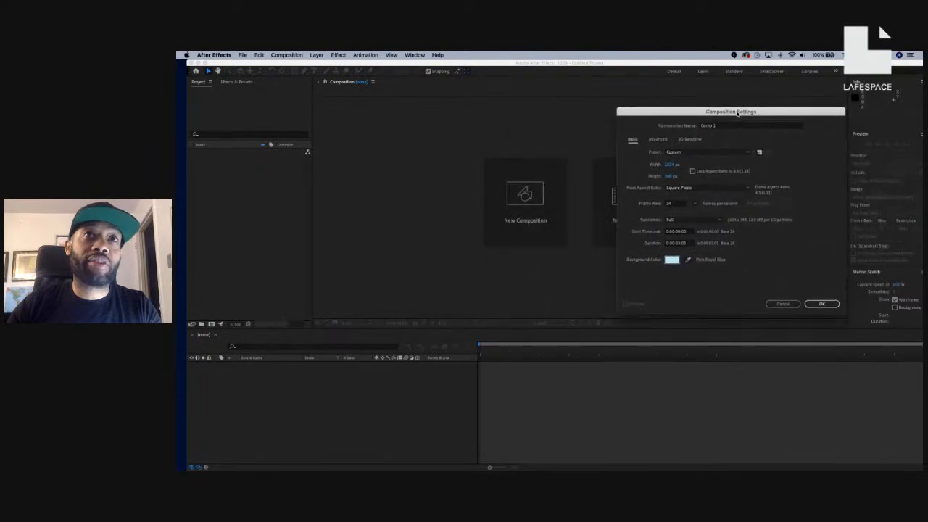
click(819, 304)
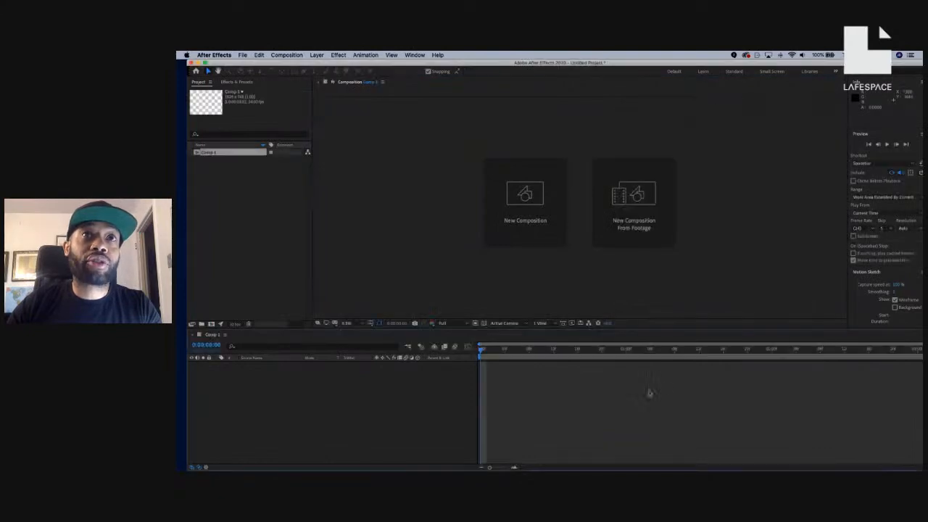
scroll(595, 210, up, 4)
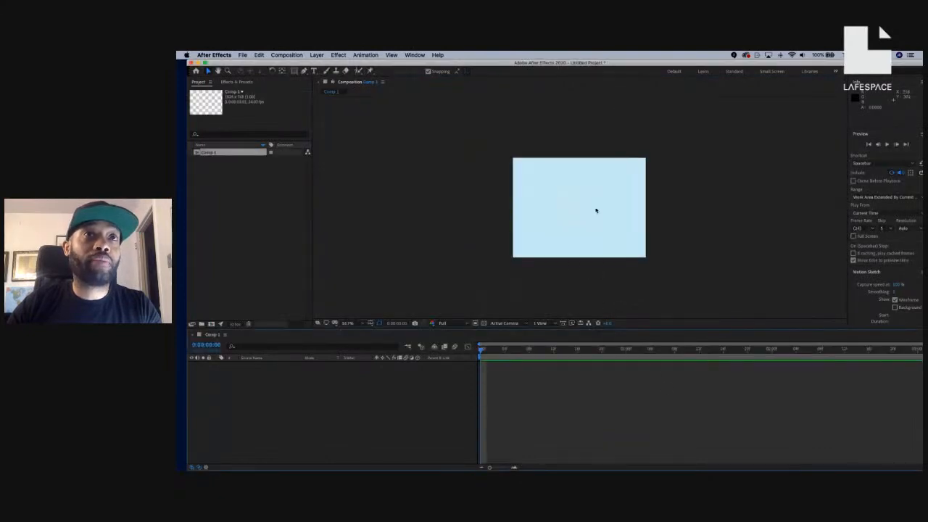
scroll(595, 210, down, 1)
click(243, 182)
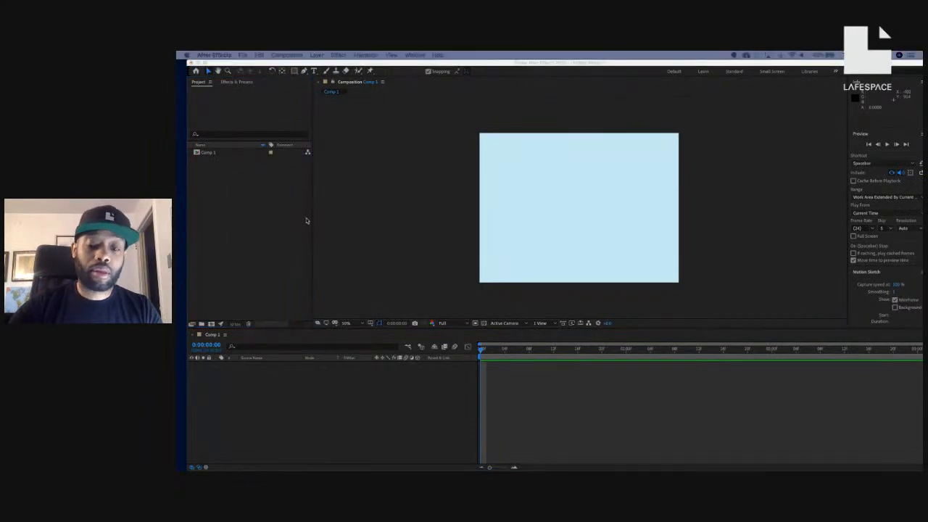
click(236, 189)
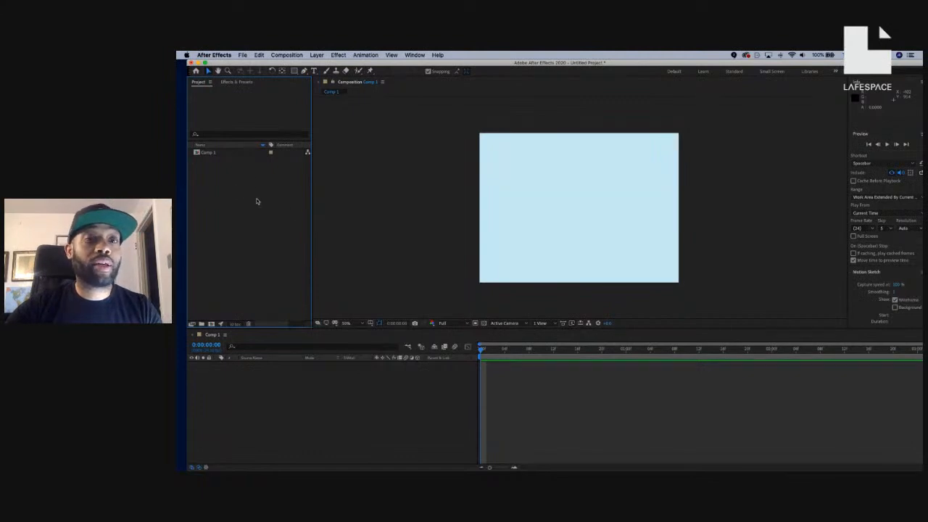
Import toodleBug.ai with Cmd+I as Composition - Retain Layer Sizes.
double_click(256, 201)
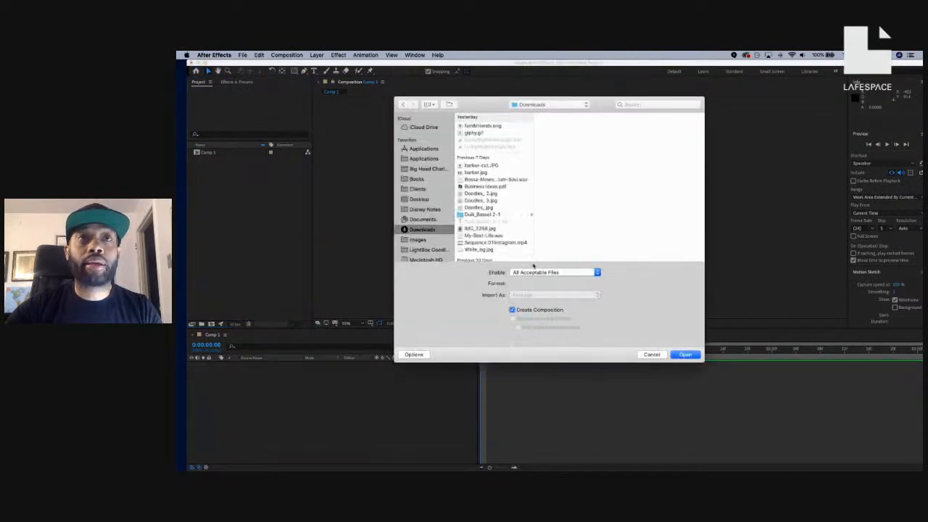
drag(600, 107, 927, 137)
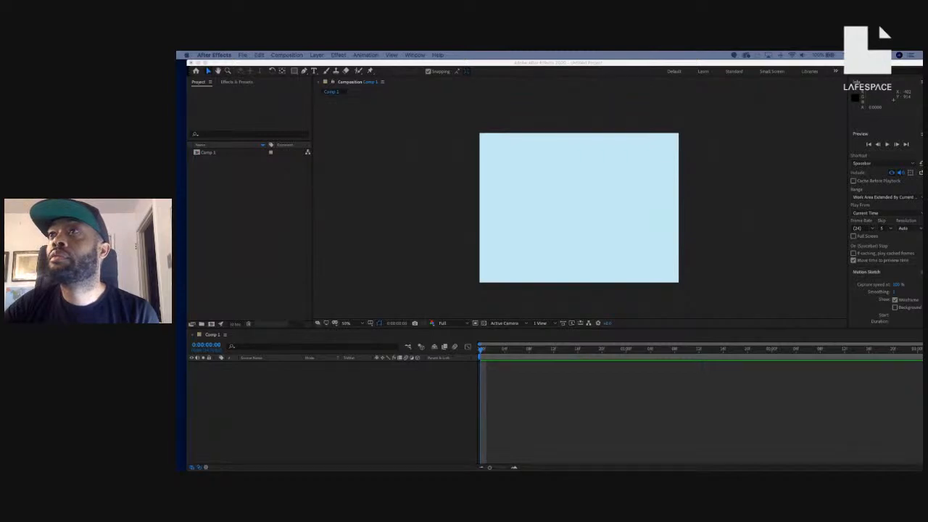
key(super+i)
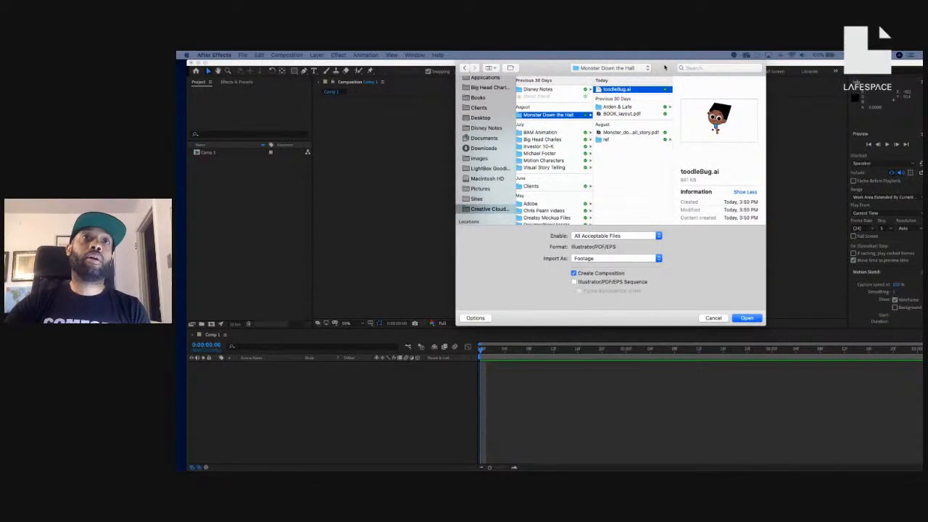
click(614, 260)
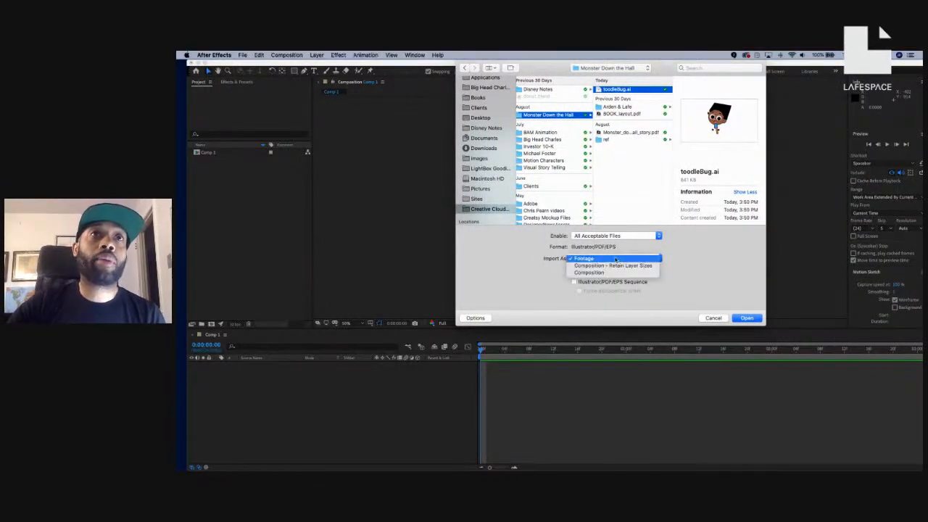
click(615, 266)
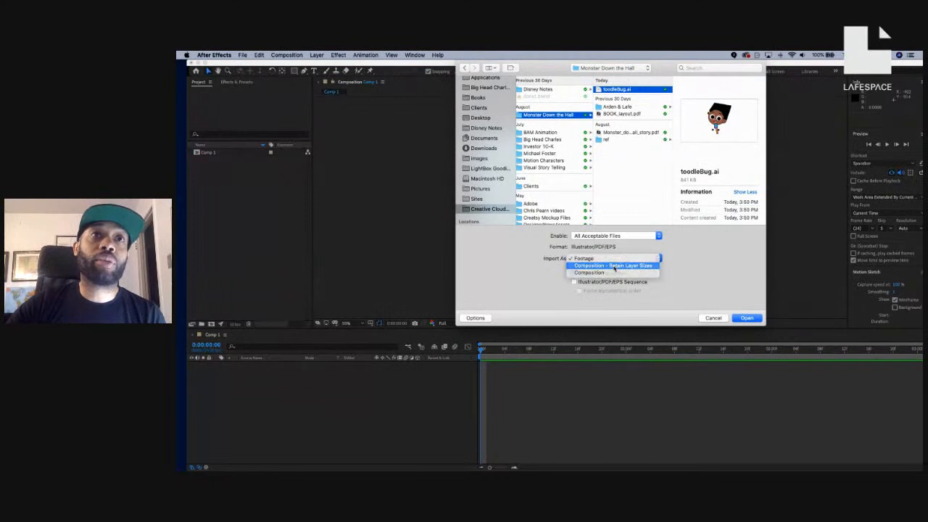
click(749, 318)
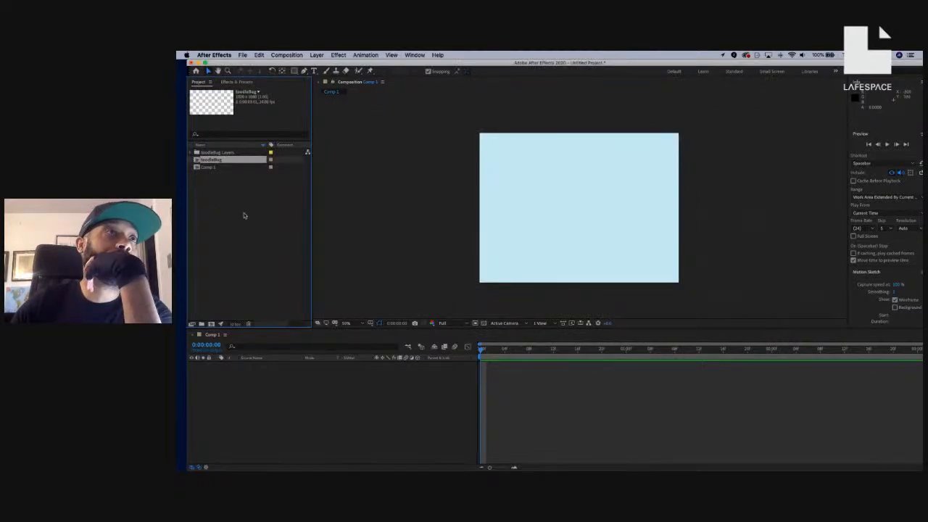
Open the toodleBug composition and bring up its Composition Settings (1920×1080, 24 fps).
double_click(210, 159)
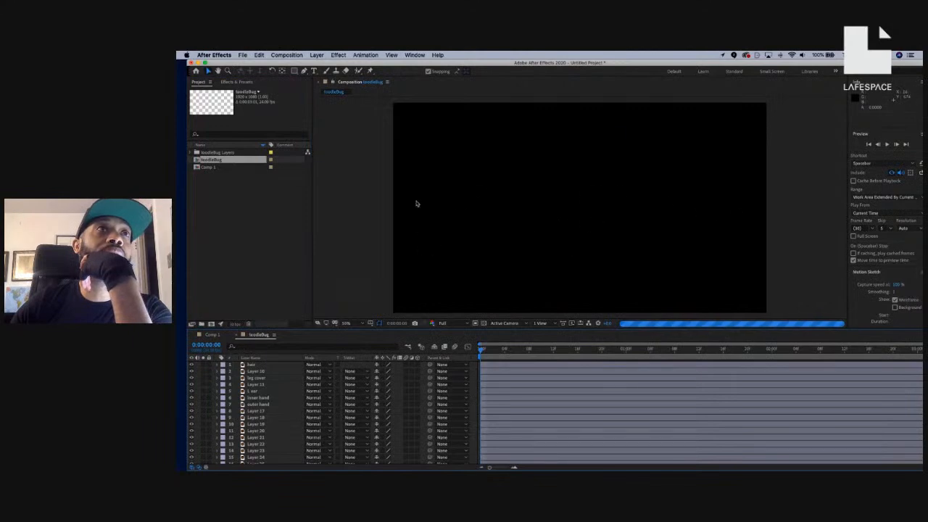
scroll(617, 228, down, 1)
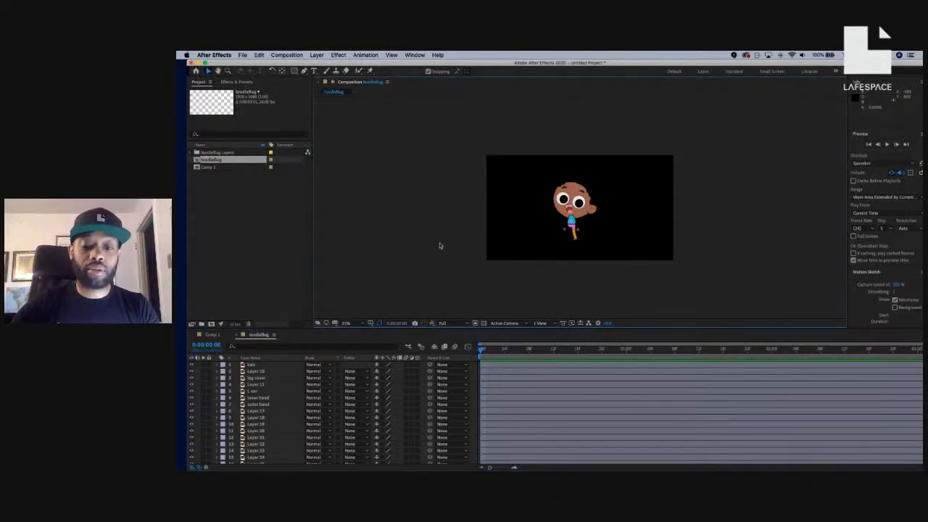
key(super+k)
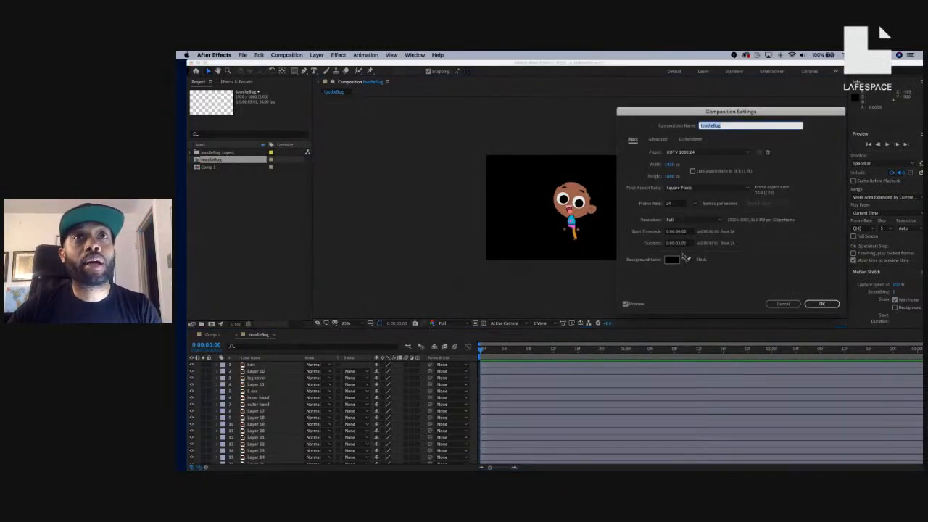
Set the toodleBug background colour to a pale blue, apply it, and view at 50%.
click(671, 260)
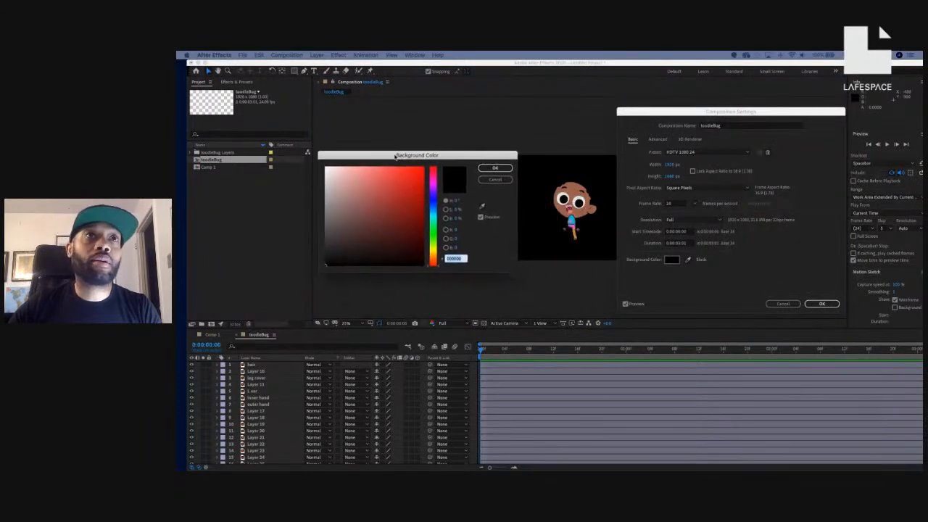
click(428, 212)
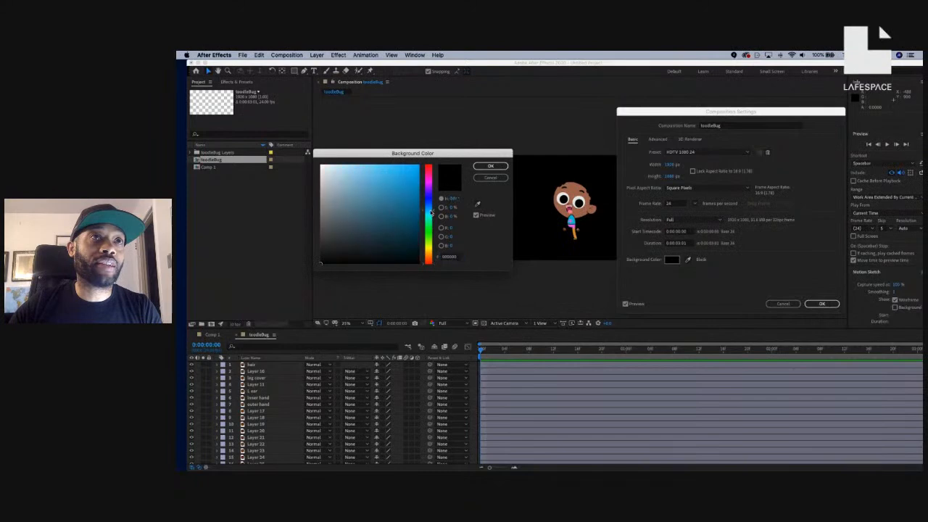
click(339, 177)
drag(339, 177, 340, 167)
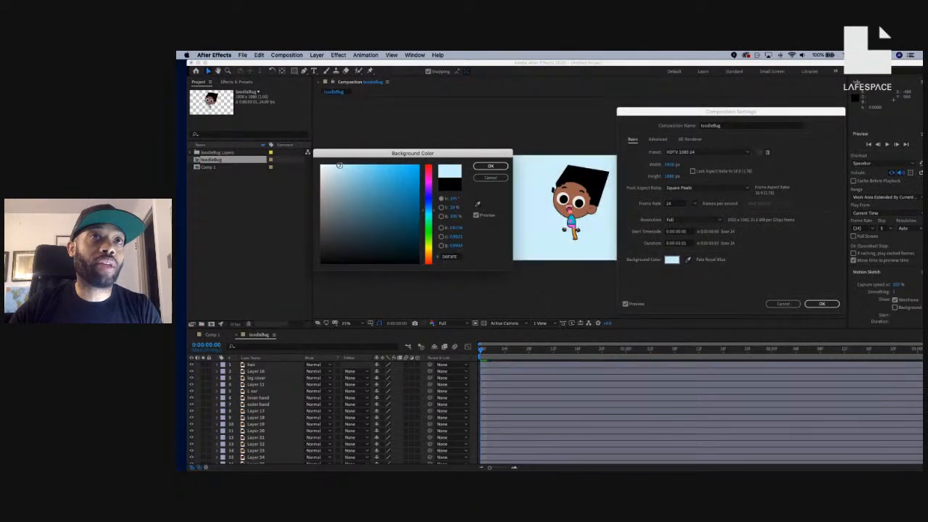
click(341, 168)
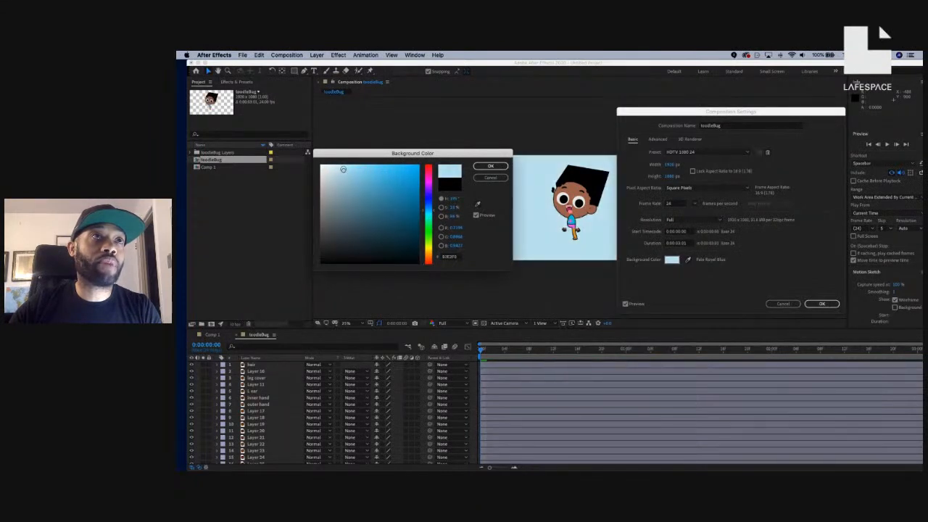
click(339, 166)
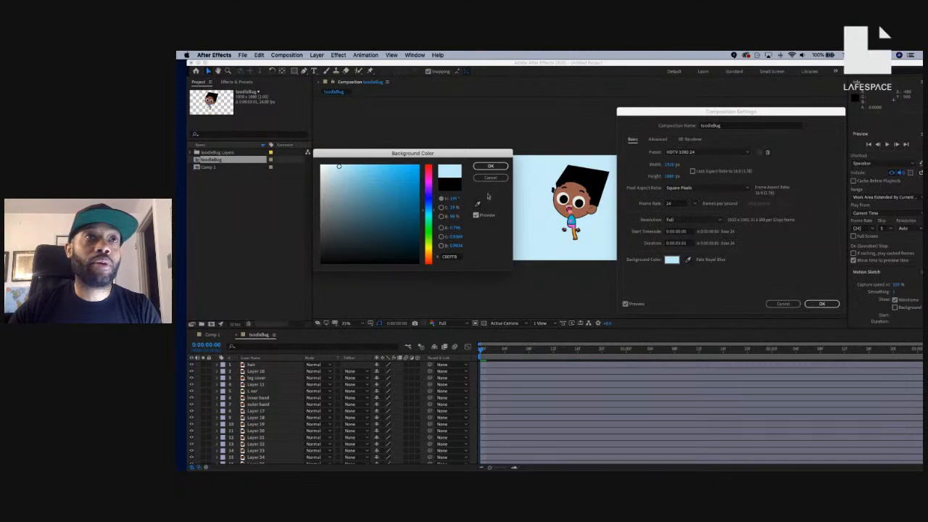
click(492, 165)
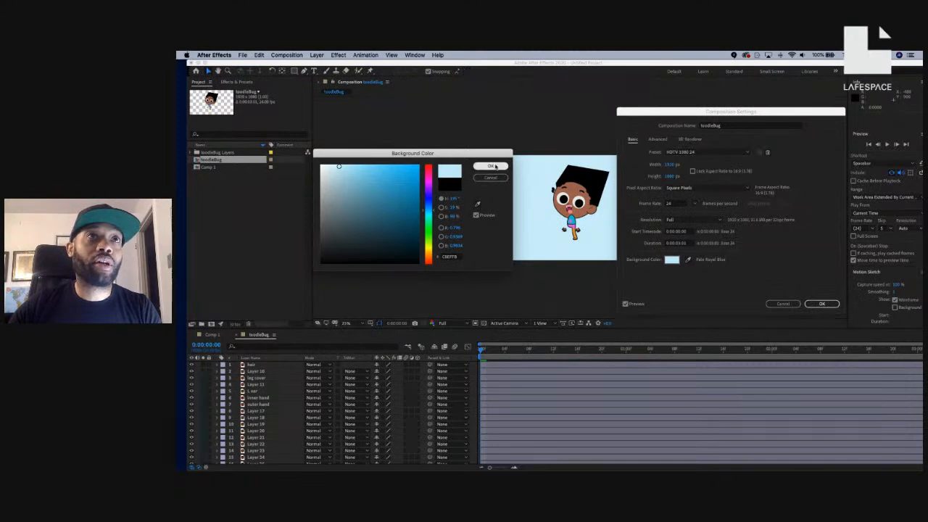
click(822, 304)
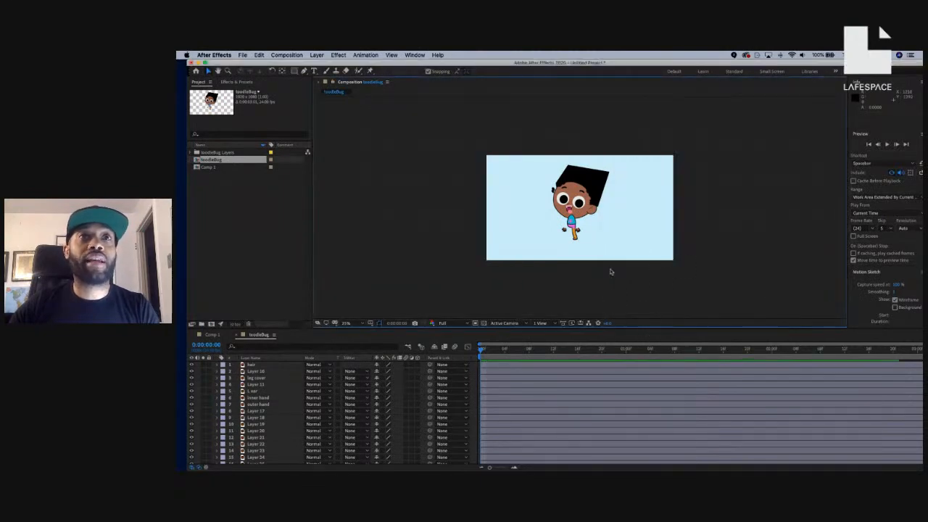
key(period)
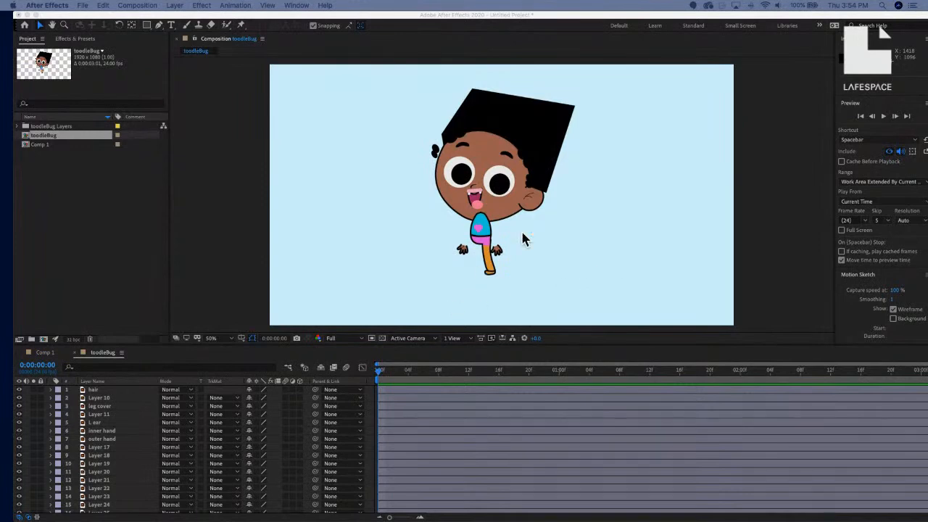
Turn off the hair layer's visibility so the bare round head shows.
scroll(101, 439, down, 5)
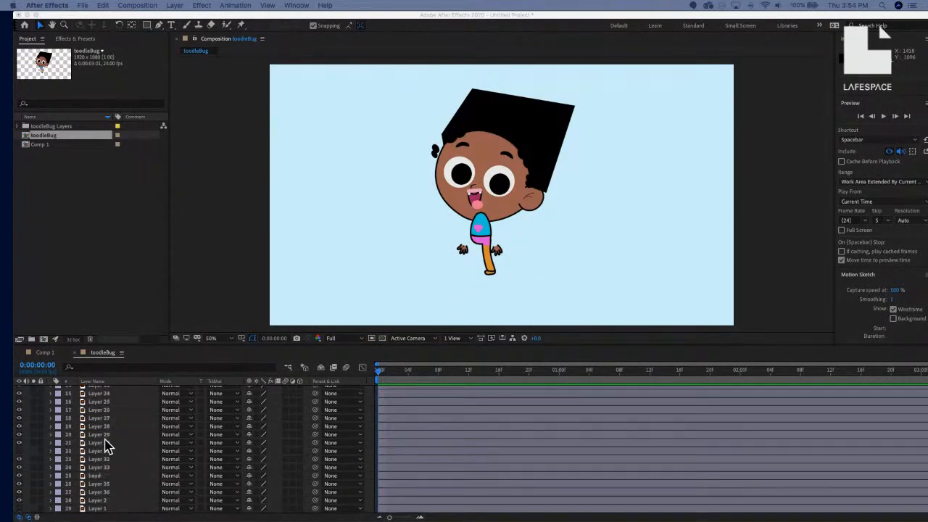
scroll(105, 454, up, 5)
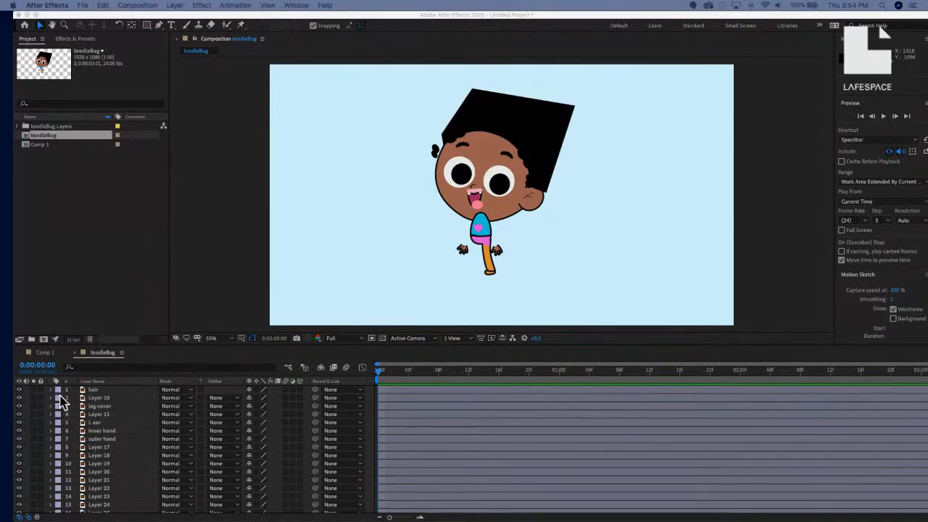
click(20, 395)
click(20, 391)
click(19, 391)
click(20, 391)
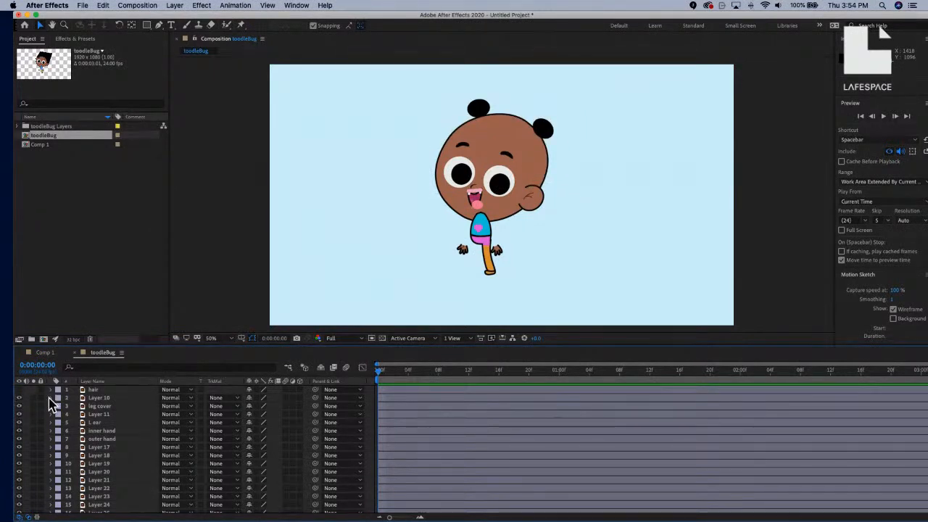
Identify Layer 10 as the tongue and select it for renaming.
click(20, 398)
click(20, 398)
click(96, 398)
click(97, 398)
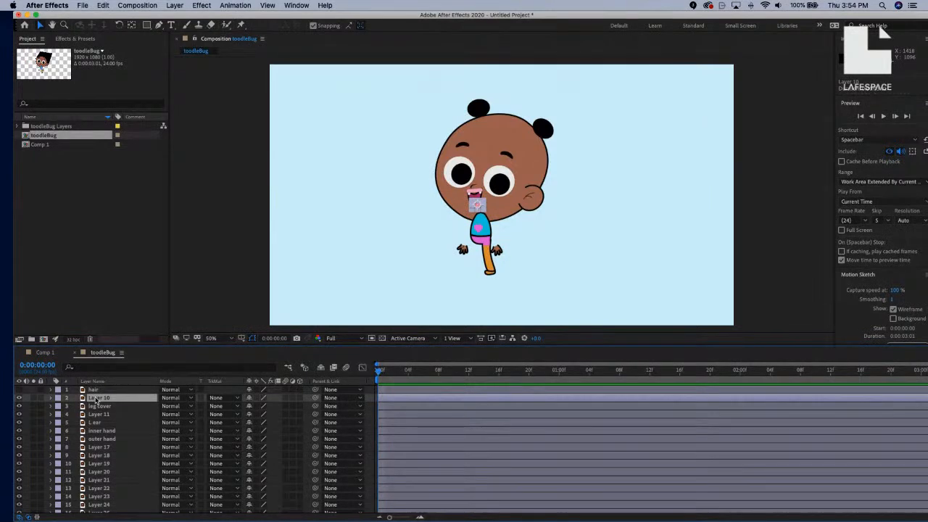
Rename Layer 10 to tongue and Layer 11 to teeth upper.
key(Return)
text(tors)
text(ue)
key(Return)
click(94, 413)
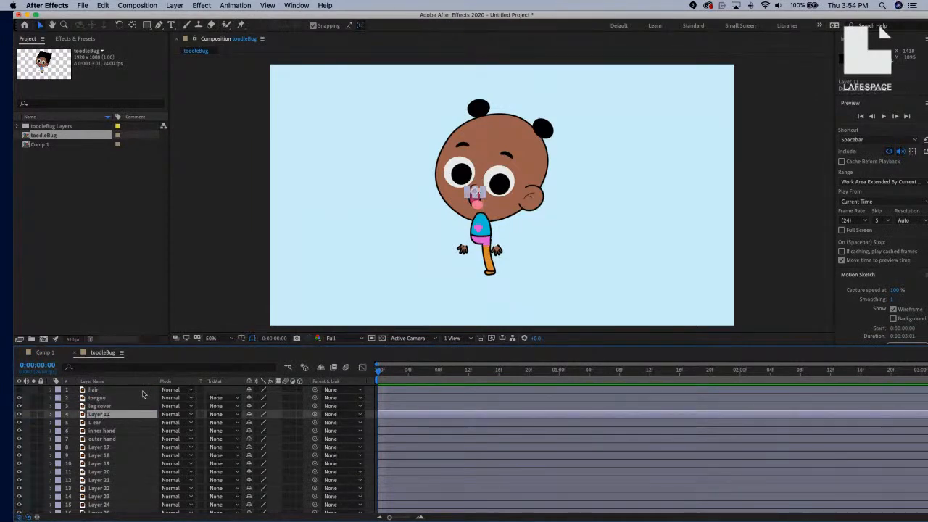
key(Return)
text(teeth top)
text(per)
key(Return)
Check what Layer 17 contains and delete it.
click(102, 431)
click(103, 447)
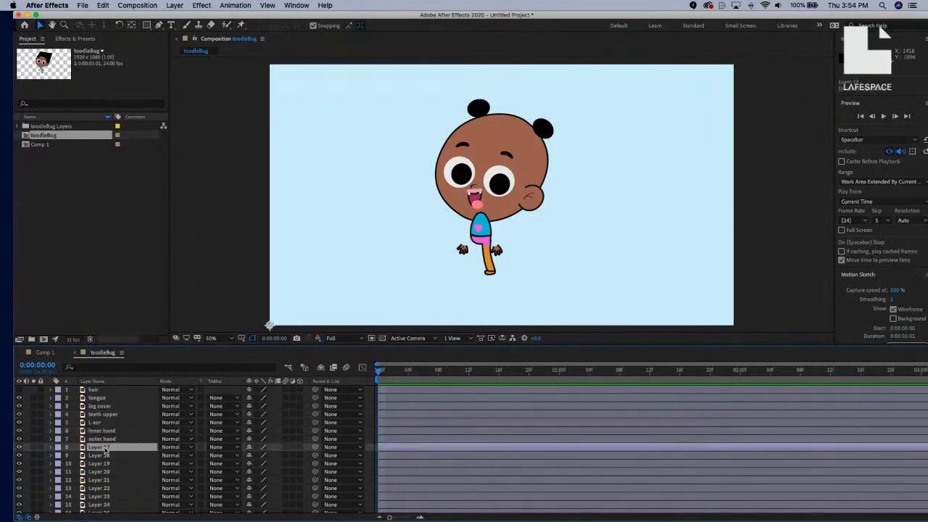
click(20, 447)
click(19, 447)
key(Delete)
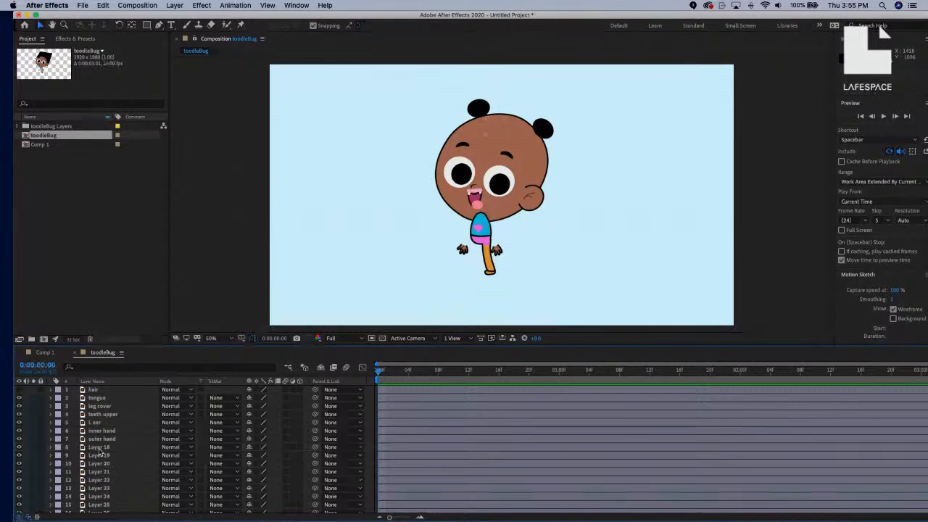
Rename Layer 18 to 'pant'.
click(101, 449)
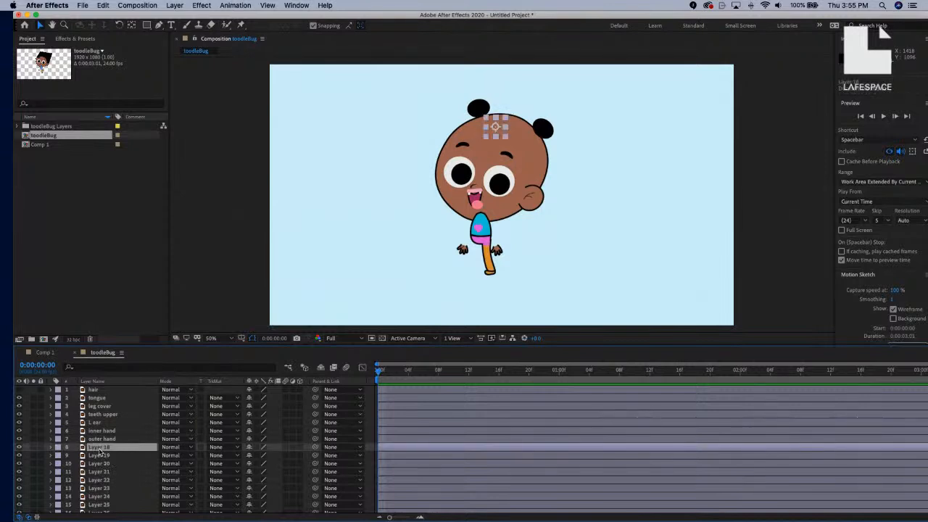
key(Return)
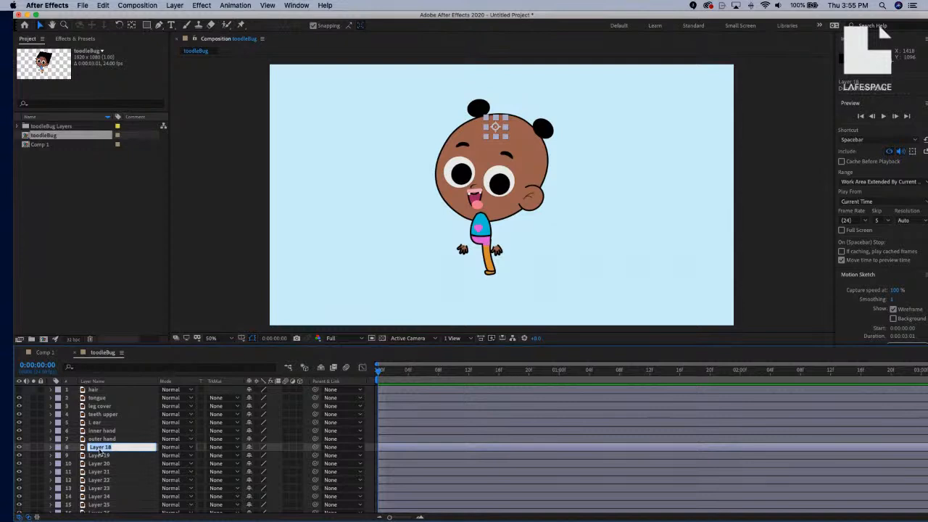
text(pant)
key(Return)
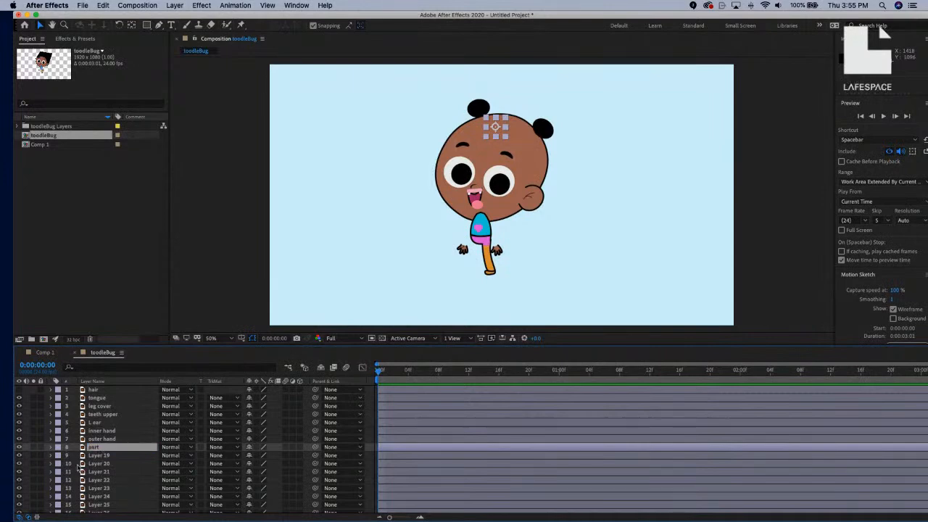
Rename Layer 19 to 'R eyebrow' and Layer 20 to 'L eyebrow'.
click(94, 455)
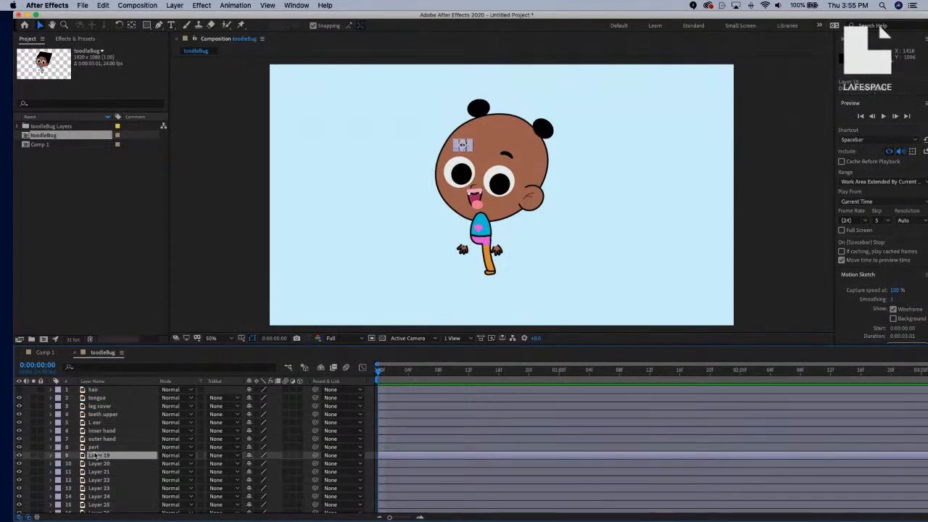
key(Return)
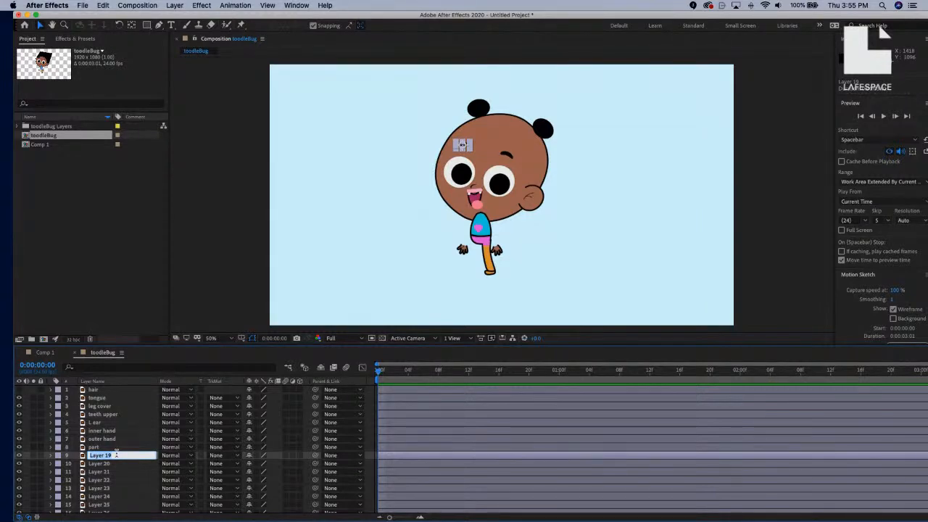
text(R eyebrow)
key(Return)
click(114, 464)
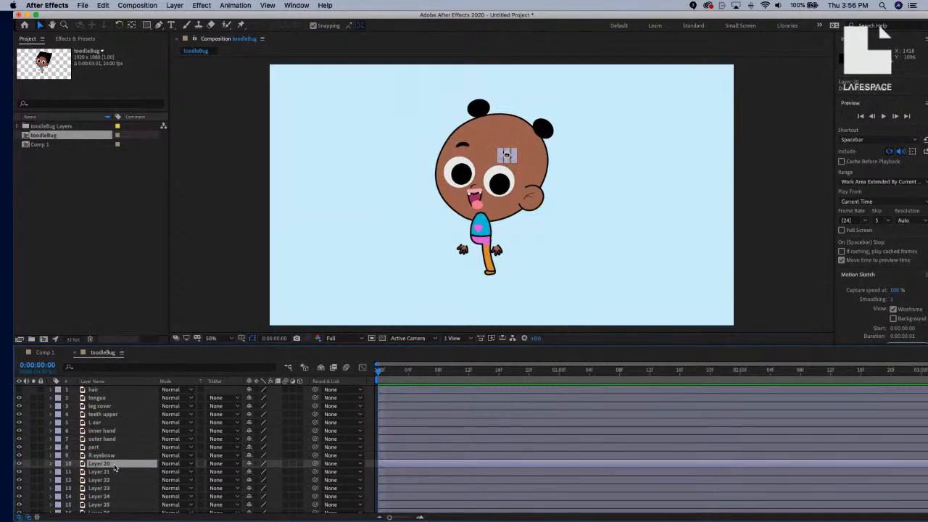
key(Return)
text(L eyebrow)
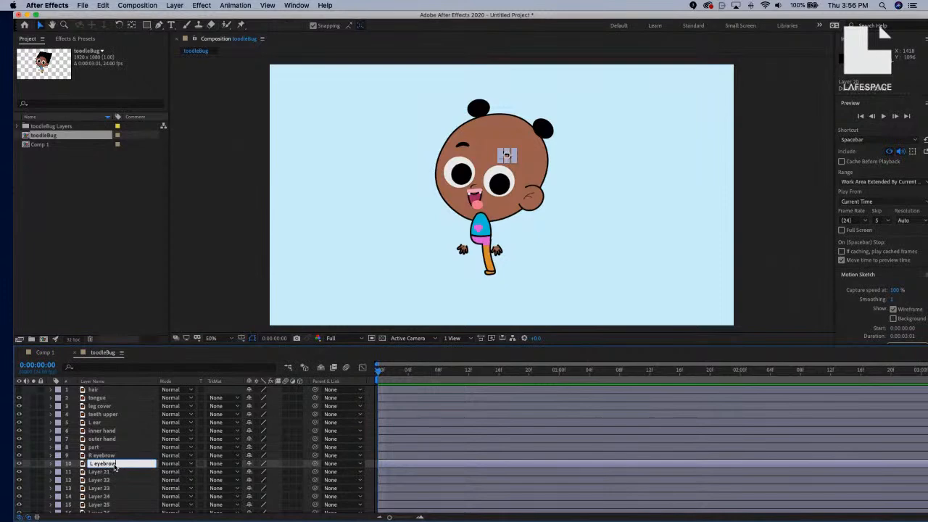
key(Return)
Rename Layer 21 to 'heart' and select Layer 22.
click(99, 474)
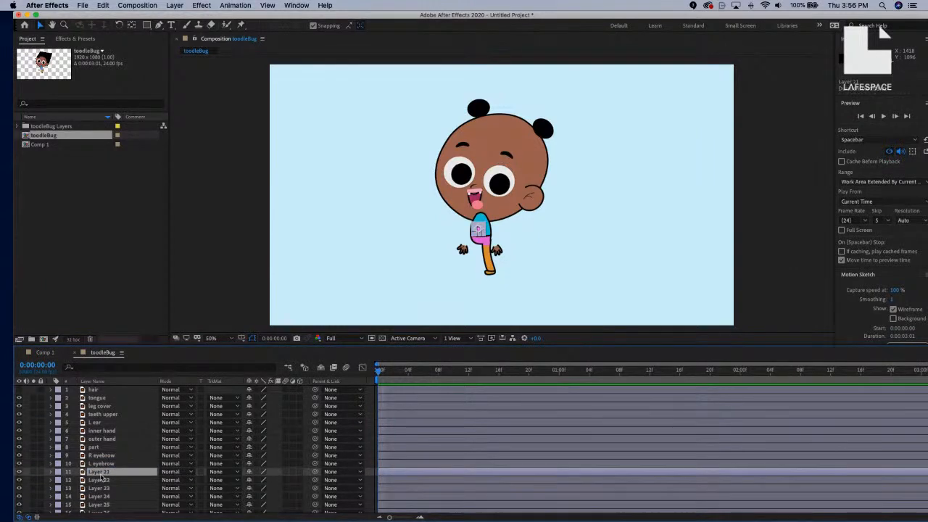
key(Return)
text(hear)
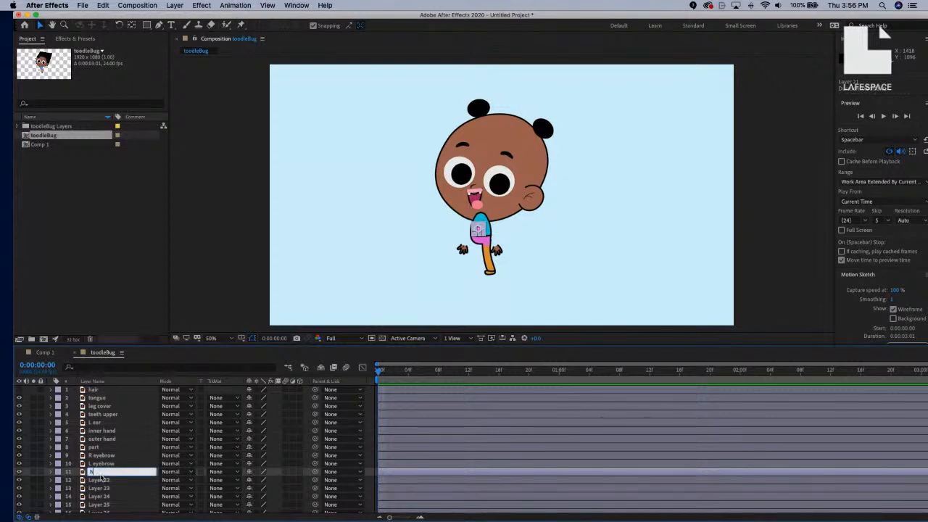
text(t)
key(Return)
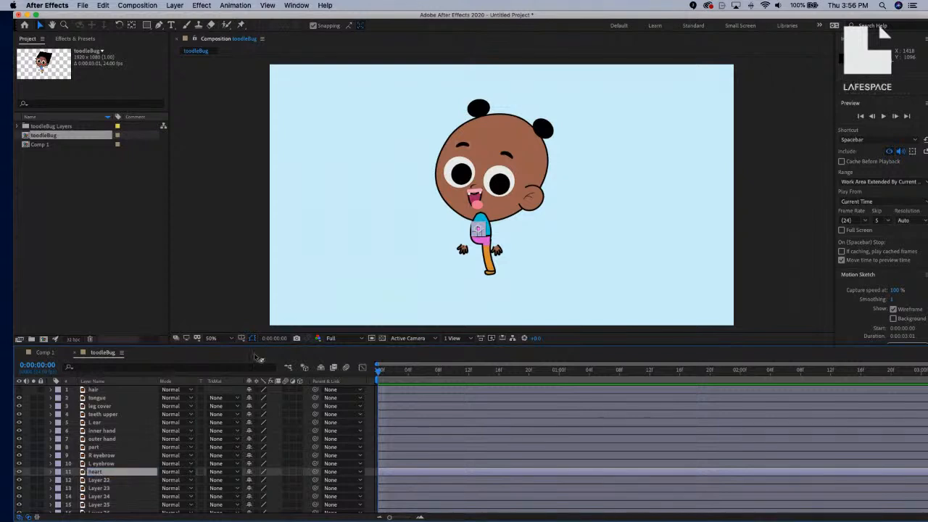
click(110, 484)
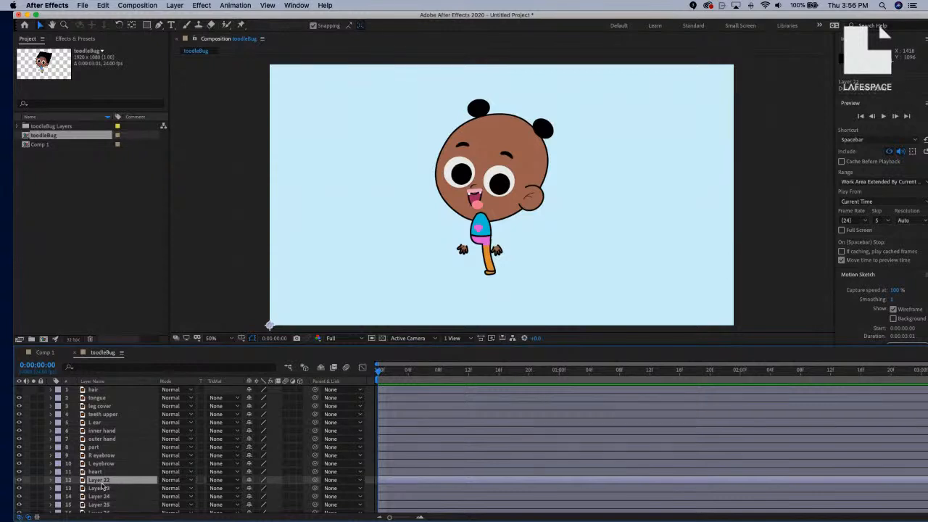
Check Layer 22's contents with its eye switch, then delete it.
click(19, 481)
click(20, 480)
click(19, 480)
key(Delete)
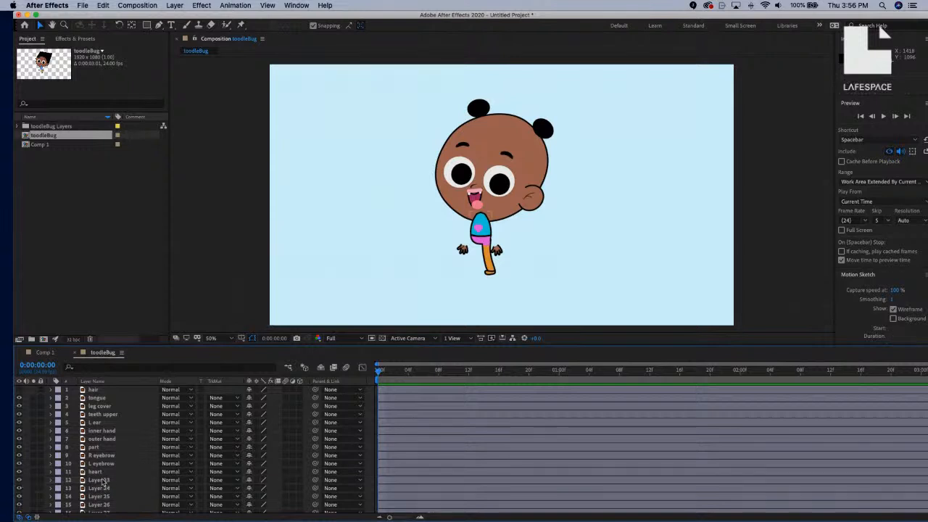
Select Layers 23 and 24 together and view the comp at 100%.
click(101, 482)
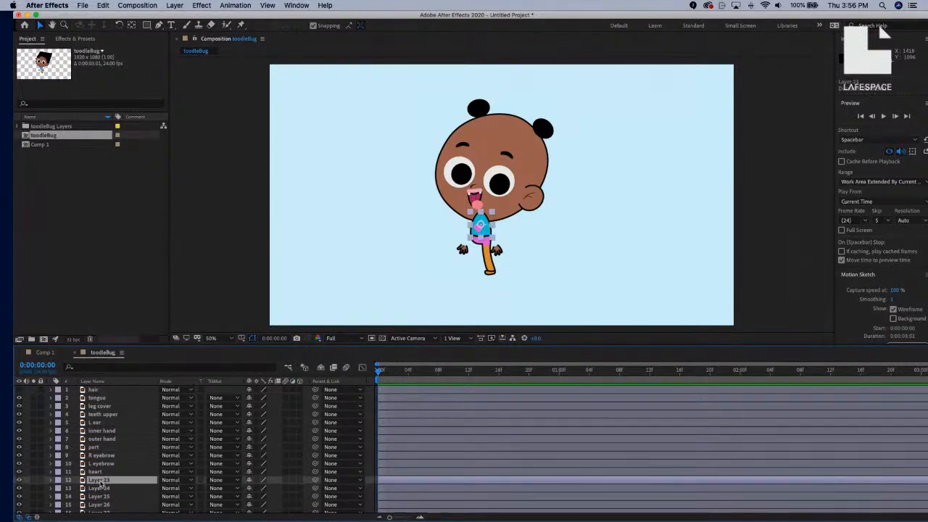
click(99, 489)
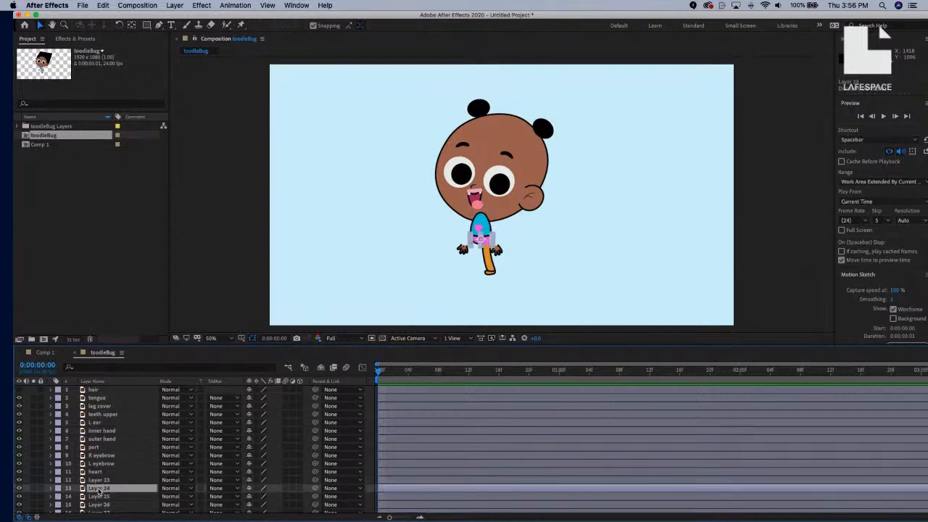
shift+click(104, 480)
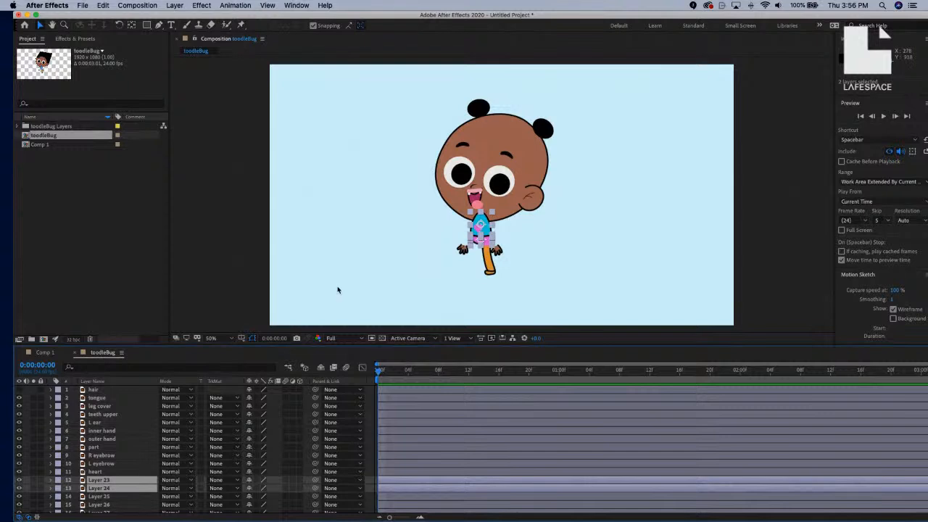
key(slash)
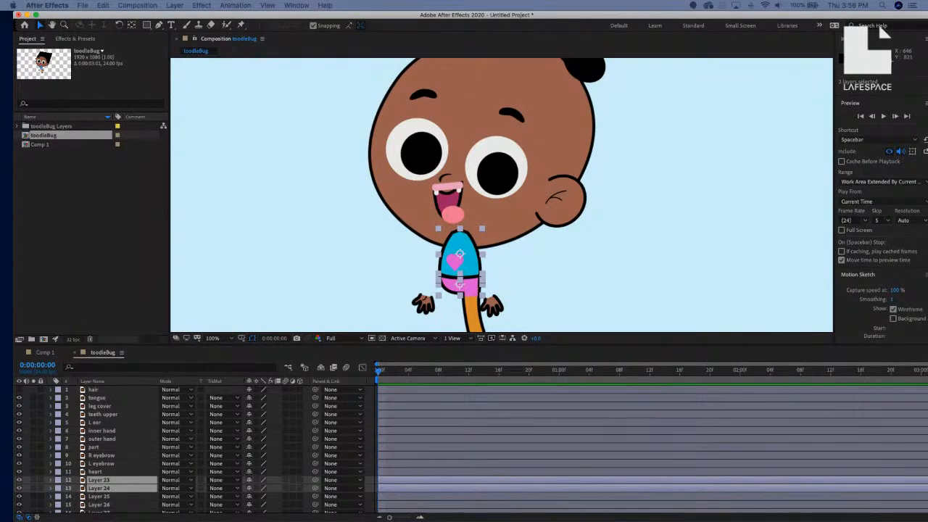
Pre-compose Layers 23 and 24 as 'body', moving all attributes and opening the new comp.
key(super+shift+c)
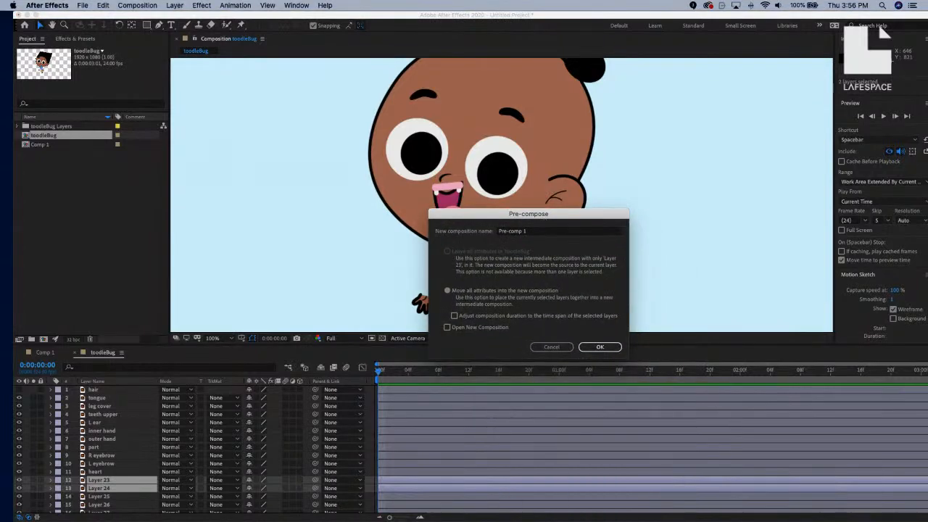
click(528, 233)
triple_click(528, 231)
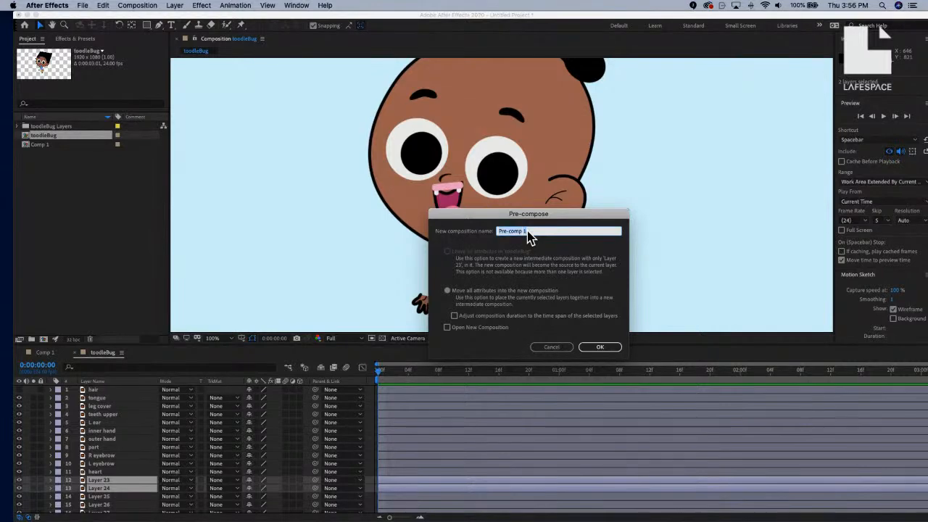
text(body)
click(448, 292)
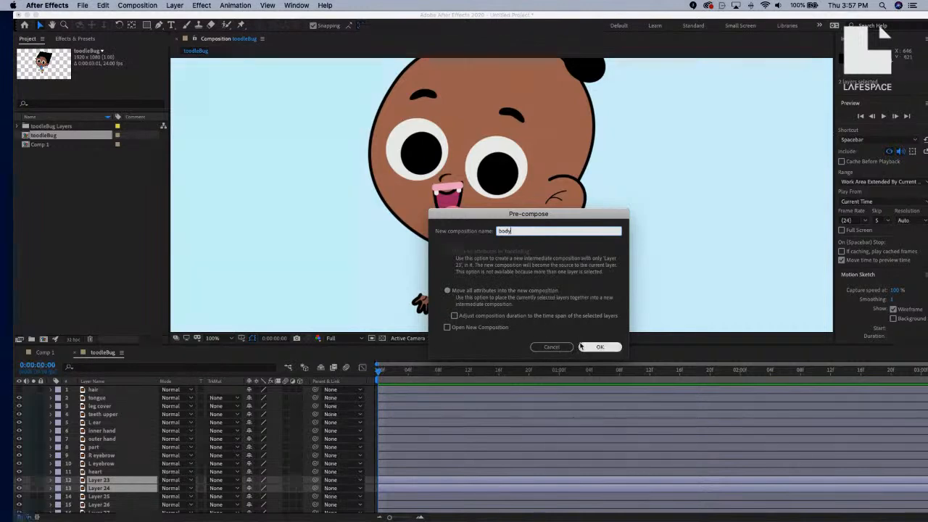
click(447, 327)
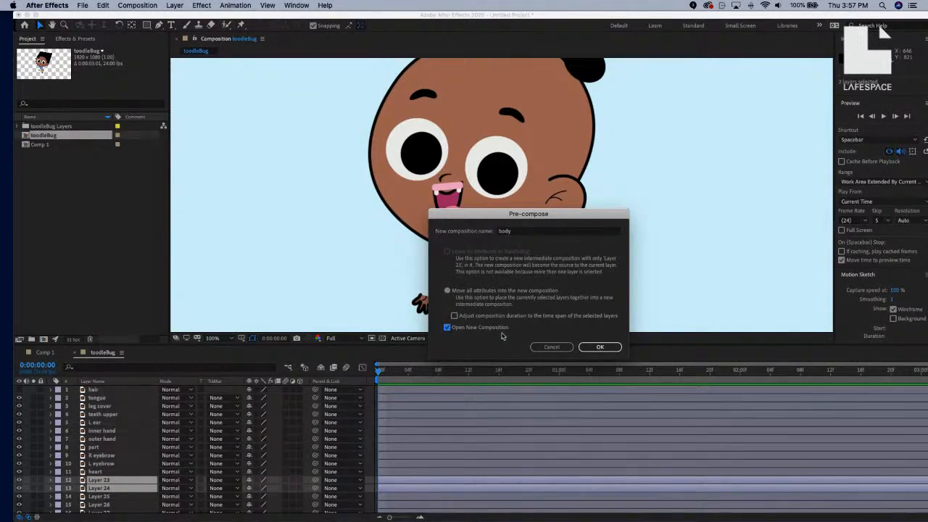
click(590, 348)
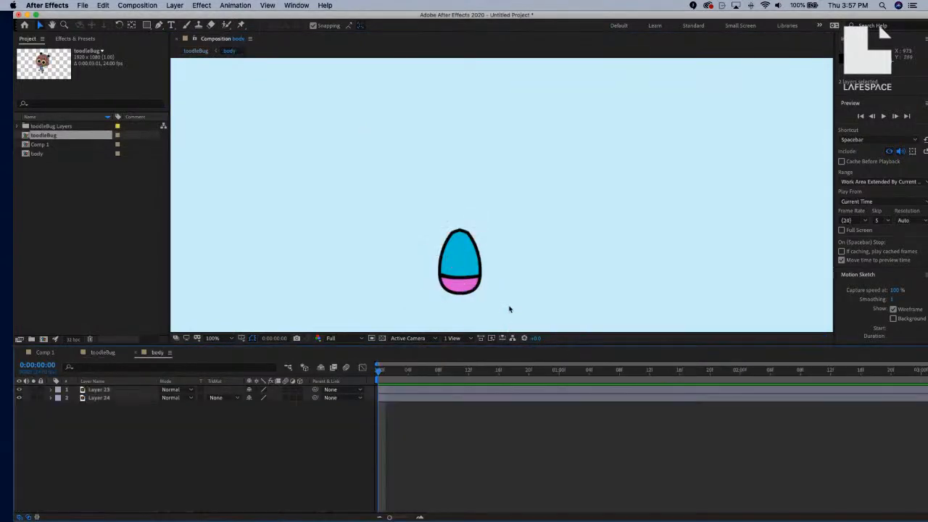
Zoom the body comp view to 50% and enable the Region of Interest toggle.
scroll(503, 268, down, 3)
key(period)
key(period)
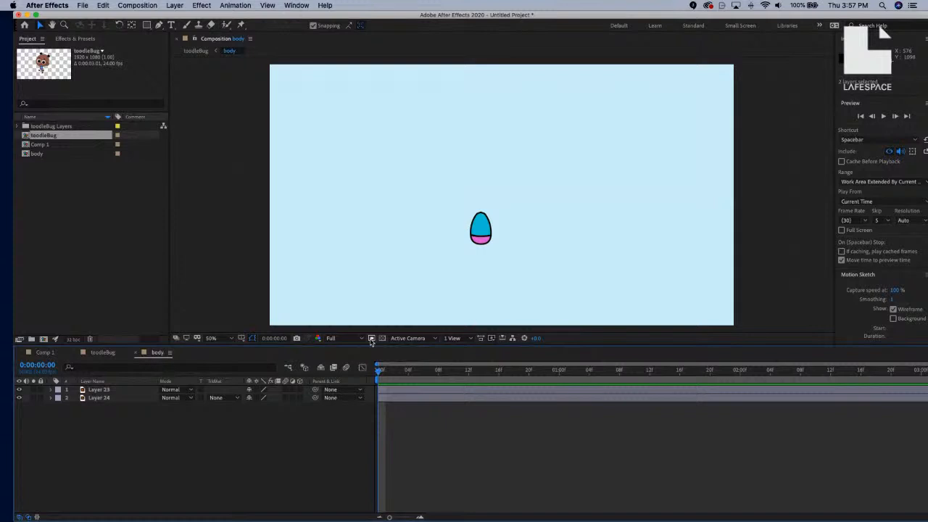
click(371, 339)
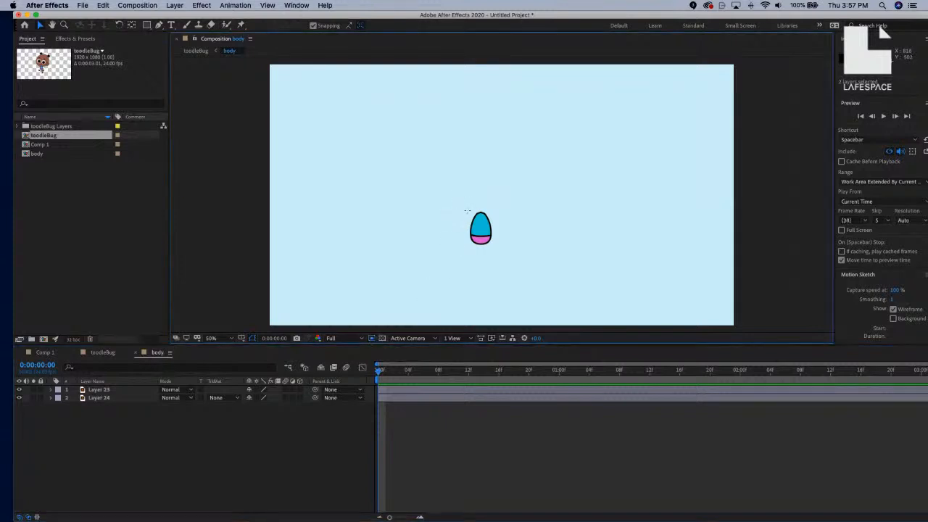
Draw a region of interest and tighten its edges around the egg-shaped body.
drag(464, 206, 494, 246)
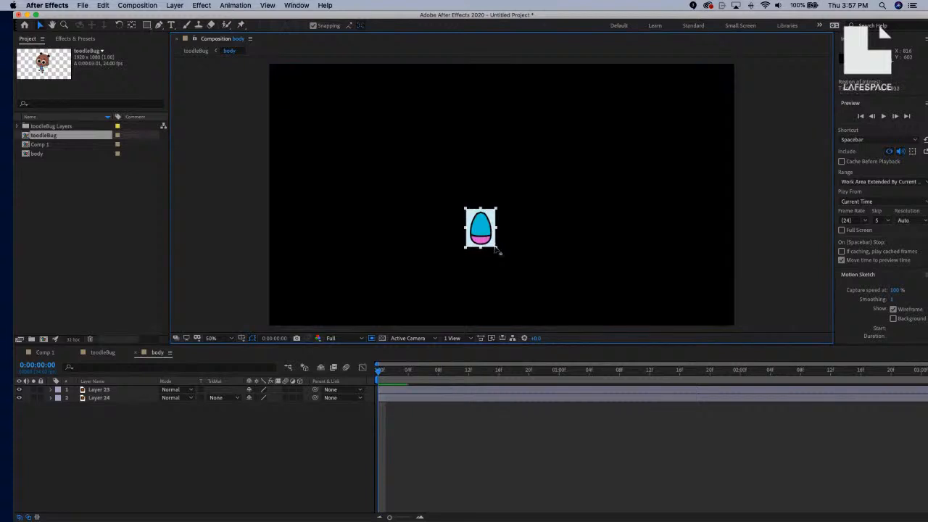
scroll(482, 239, up, 2)
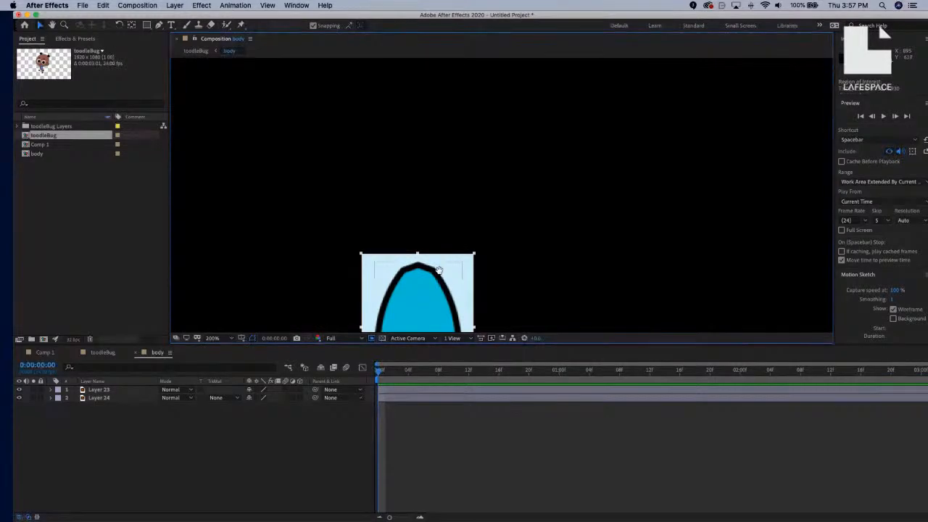
drag(440, 271, 480, 158)
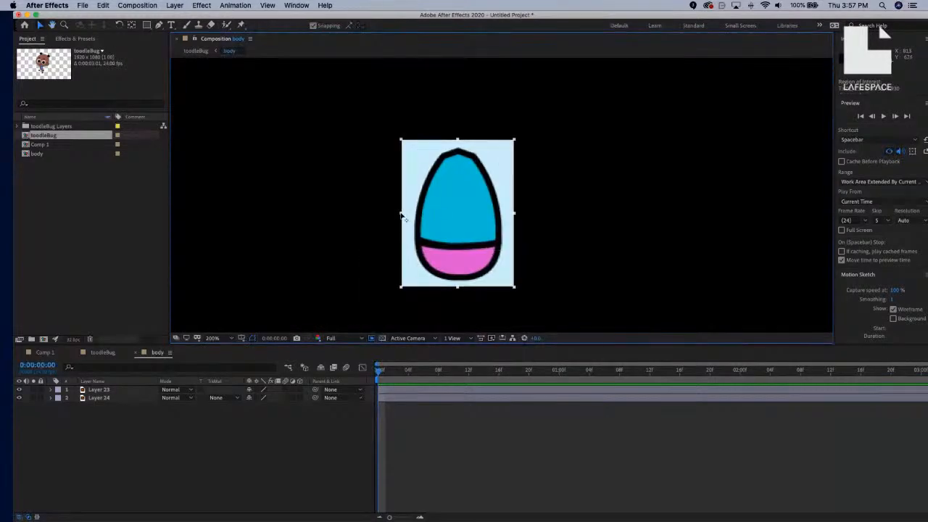
drag(402, 218, 412, 216)
drag(515, 215, 505, 216)
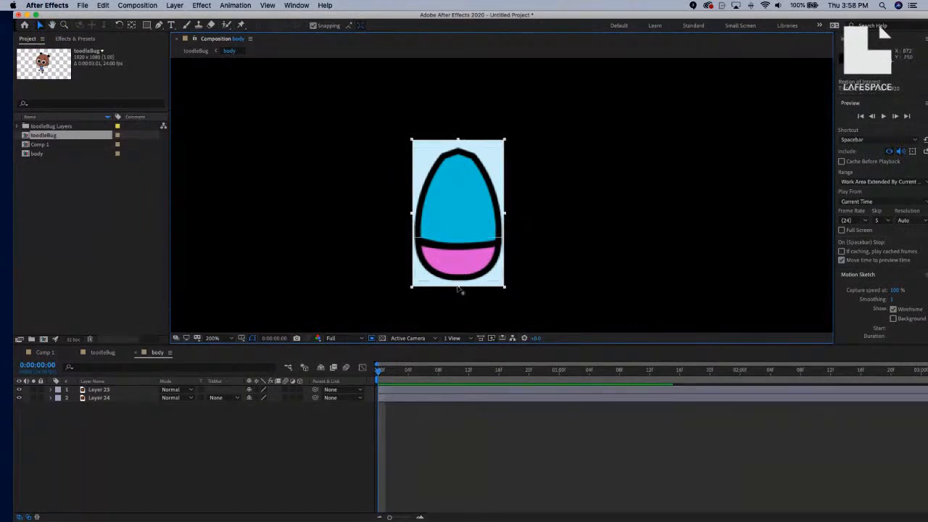
drag(459, 289, 458, 285)
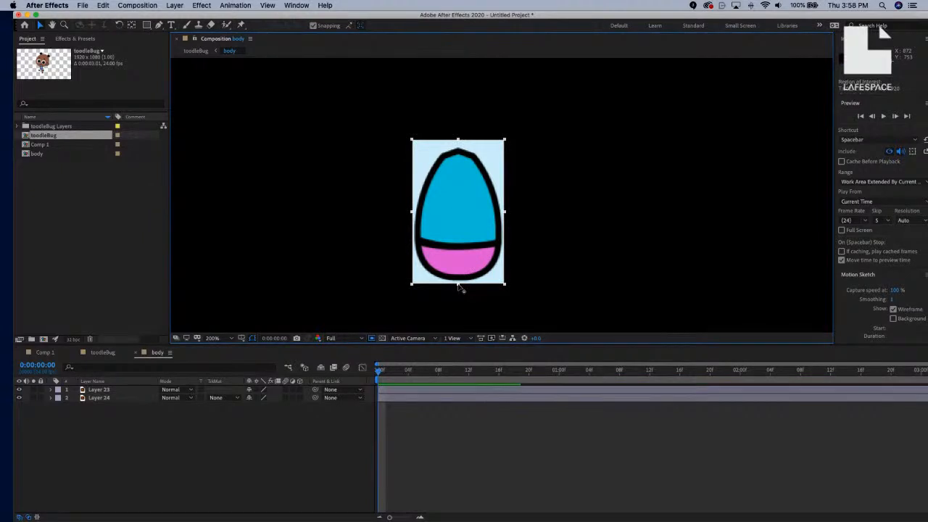
drag(458, 285, 458, 284)
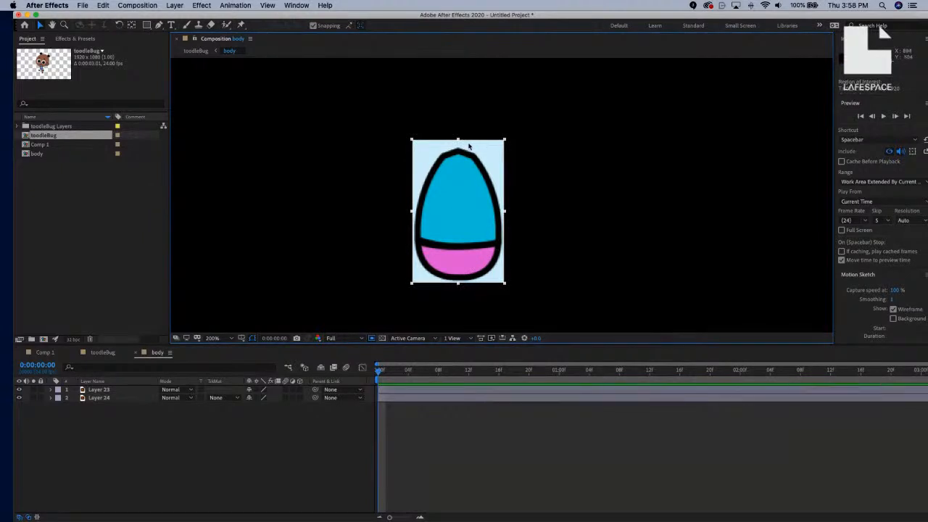
drag(458, 139, 461, 147)
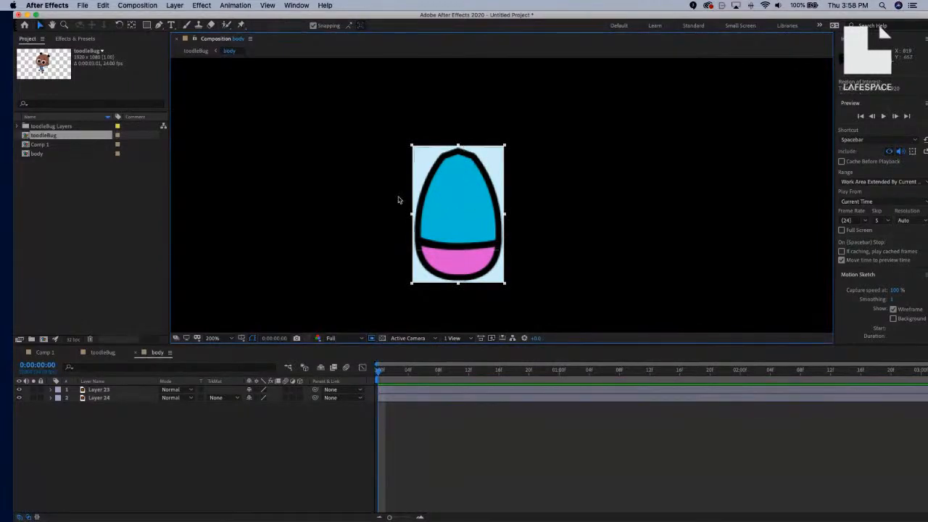
Keep Full preview resolution and crop the body composition to the region of interest.
scroll(402, 234, down, 1)
scroll(402, 234, up, 1)
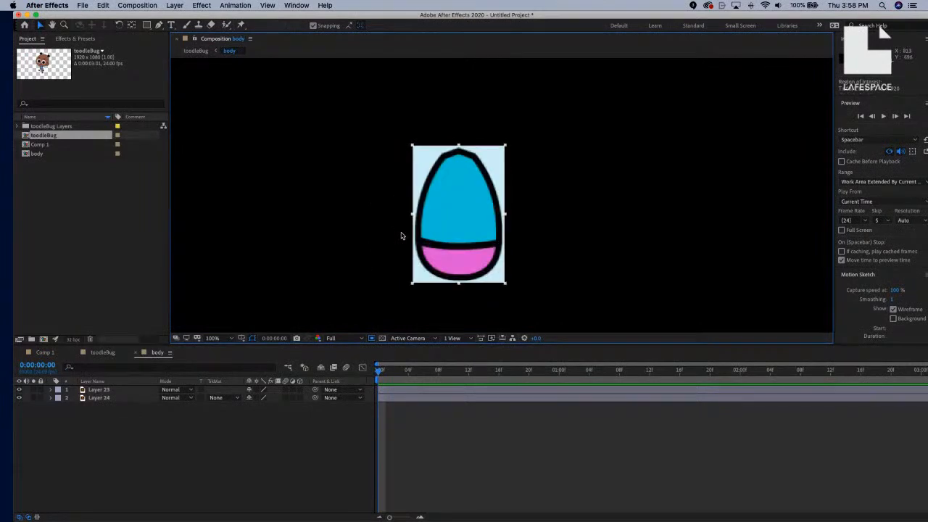
key(h)
drag(420, 232, 467, 157)
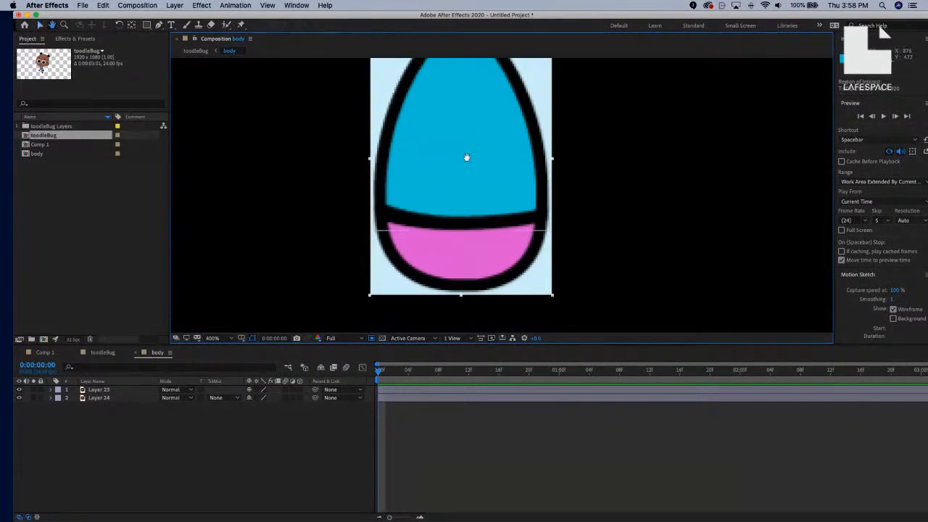
scroll(398, 274, up, 1)
scroll(398, 270, down, 2)
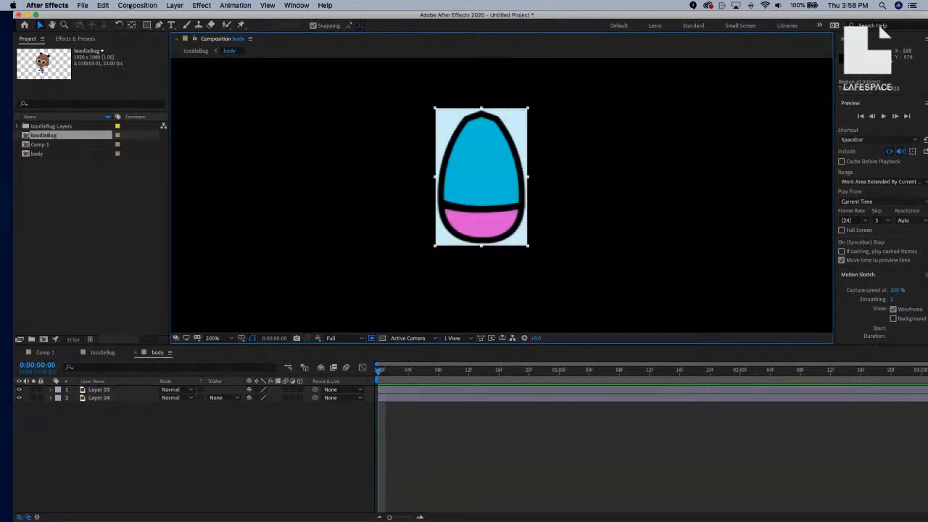
click(332, 338)
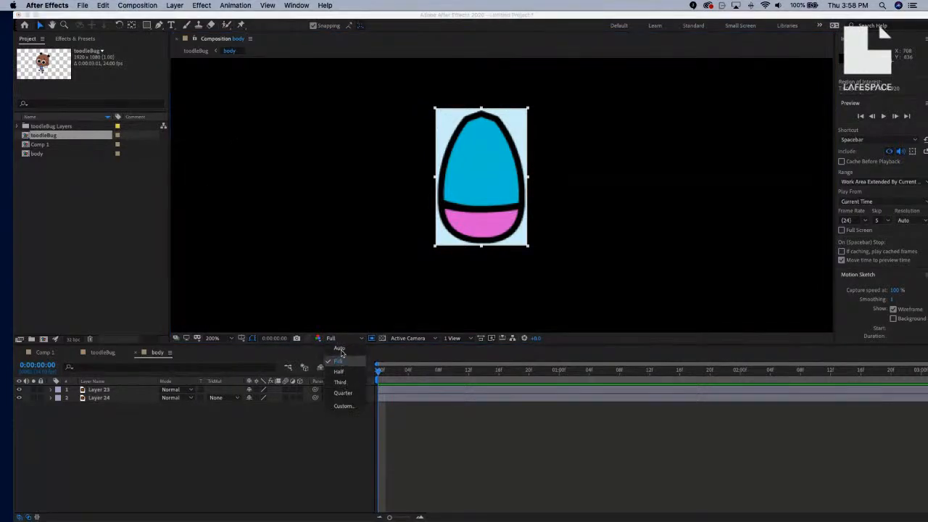
click(346, 270)
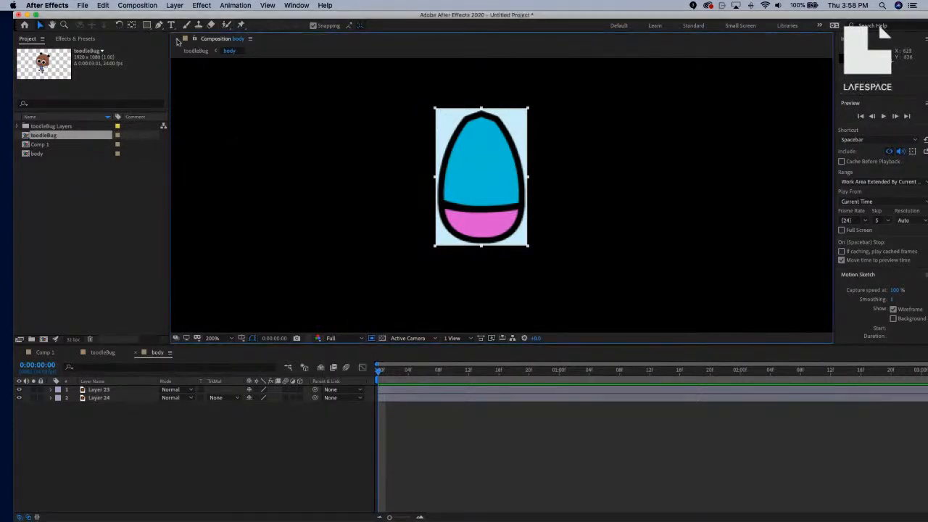
click(138, 5)
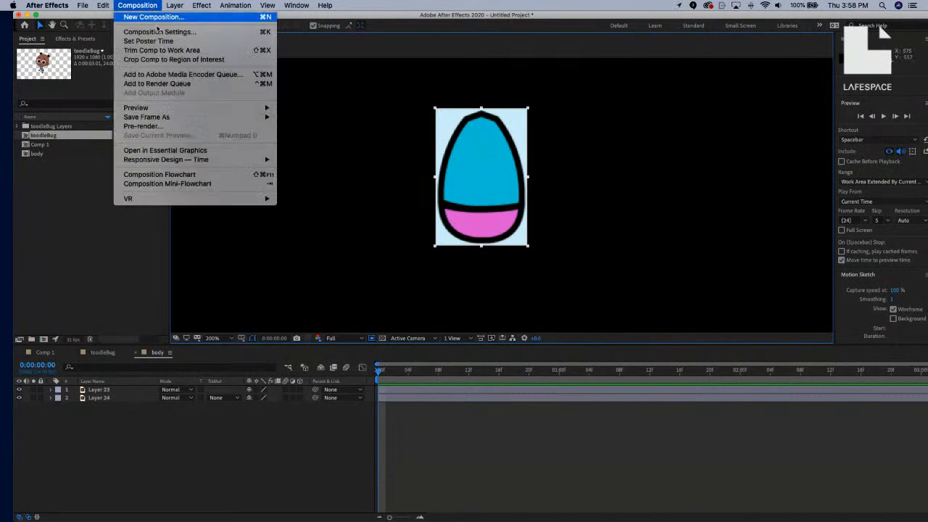
click(157, 61)
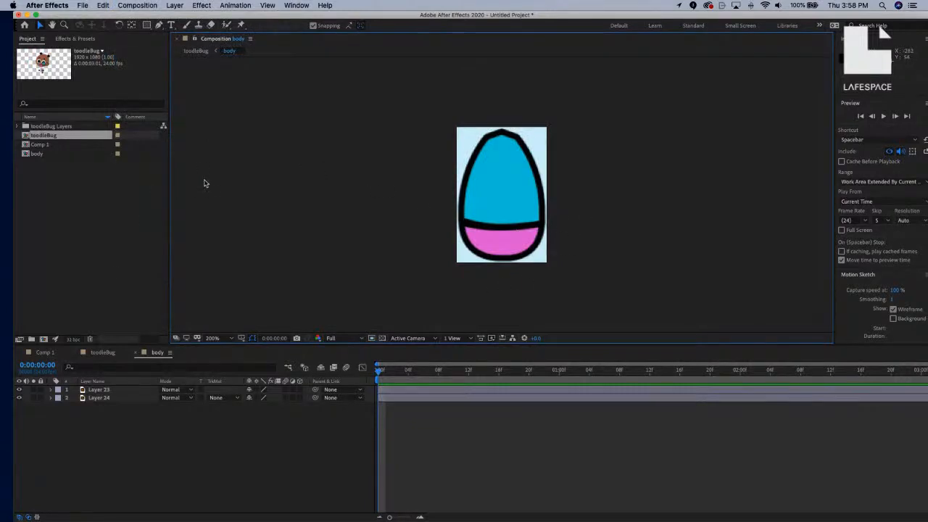
In toodleBug, move the body precomp under the head and nudge it up and right into place.
click(97, 355)
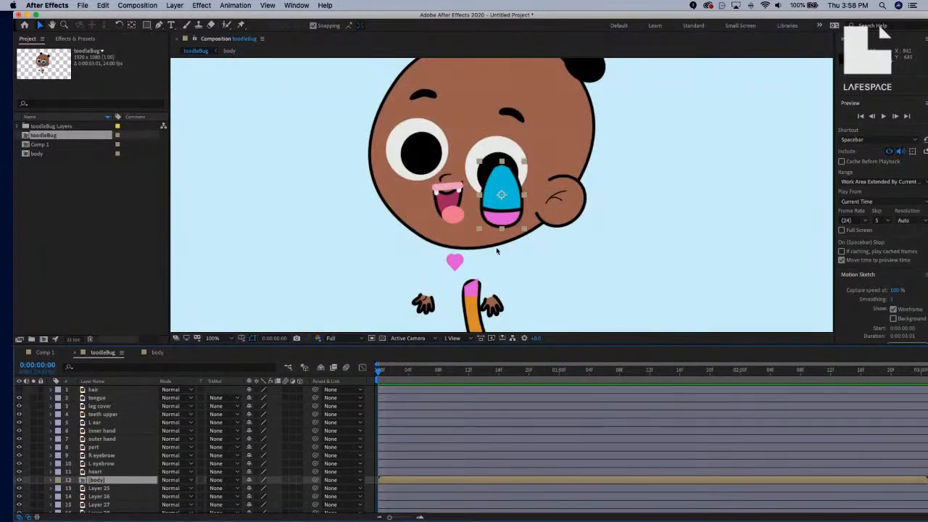
drag(510, 213, 462, 286)
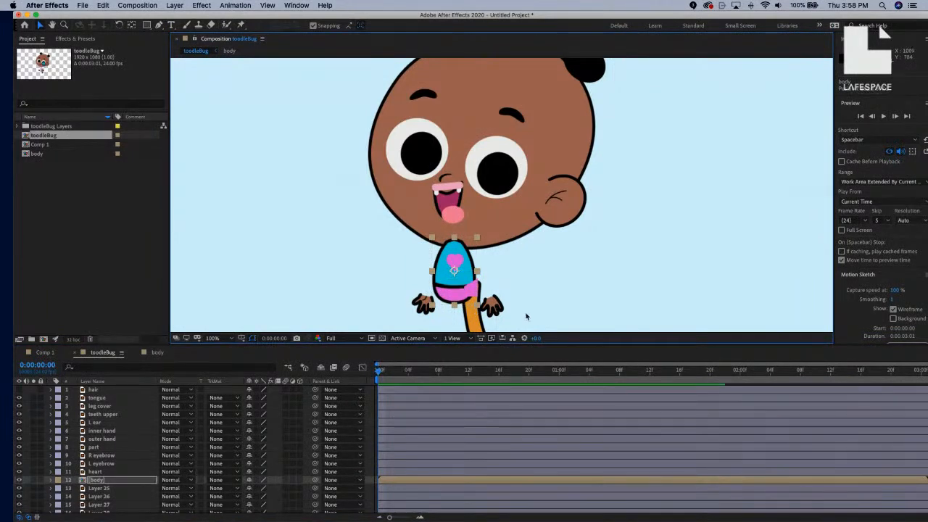
key(Up)
key(Up)
key(Up)
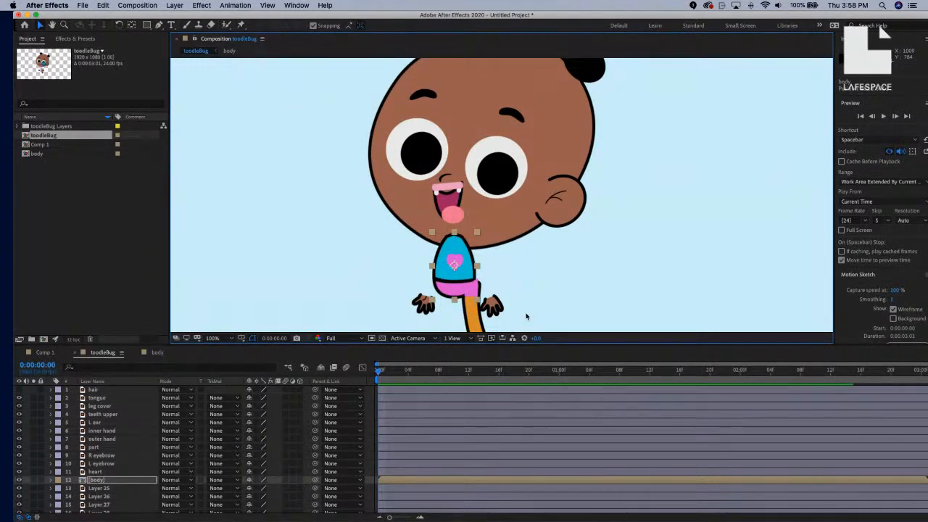
key(Right)
key(Right)
key(Right)
key(Right)
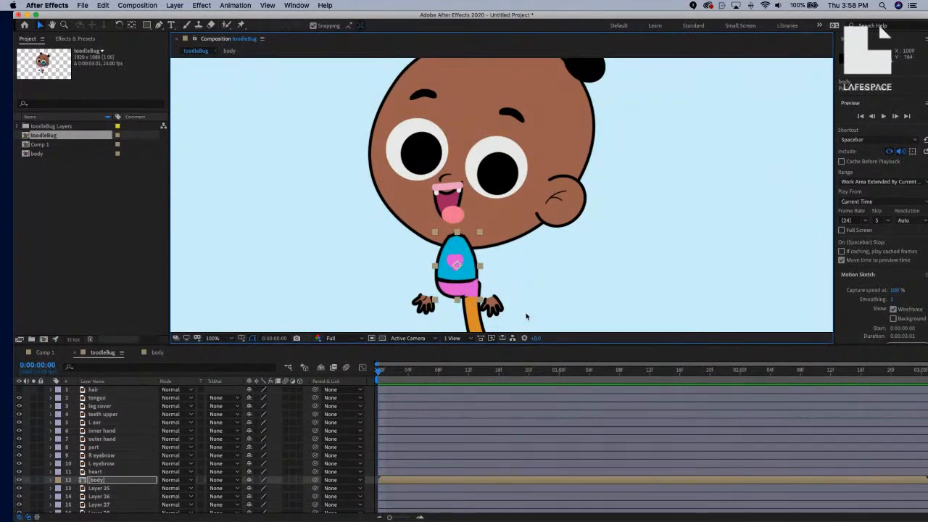
key(Right)
key(Right)
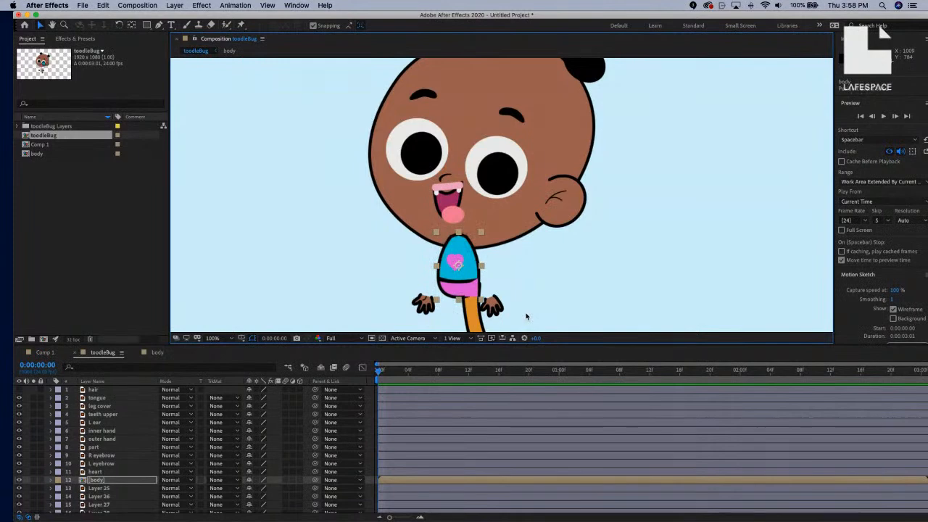
key(Right)
key(Right)
key(Up)
key(Up)
key(Up)
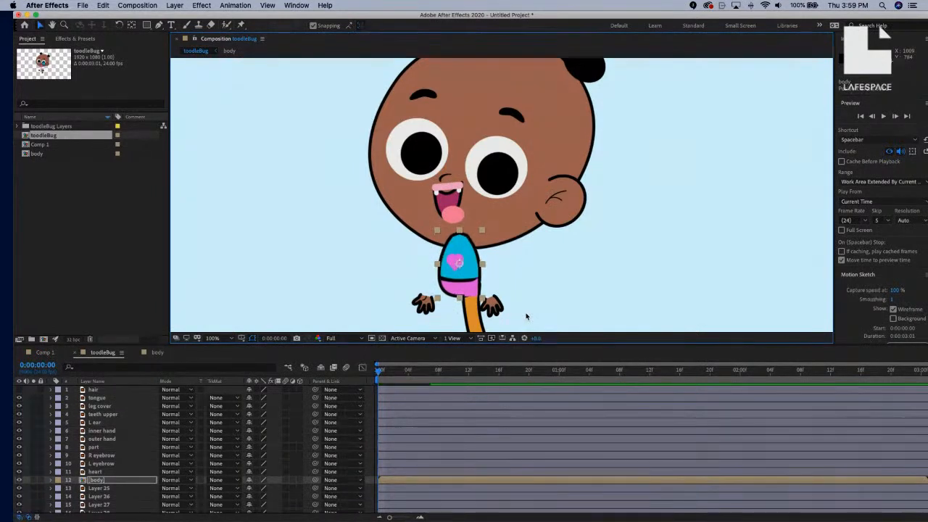
key(Up)
key(Up)
key(Up)
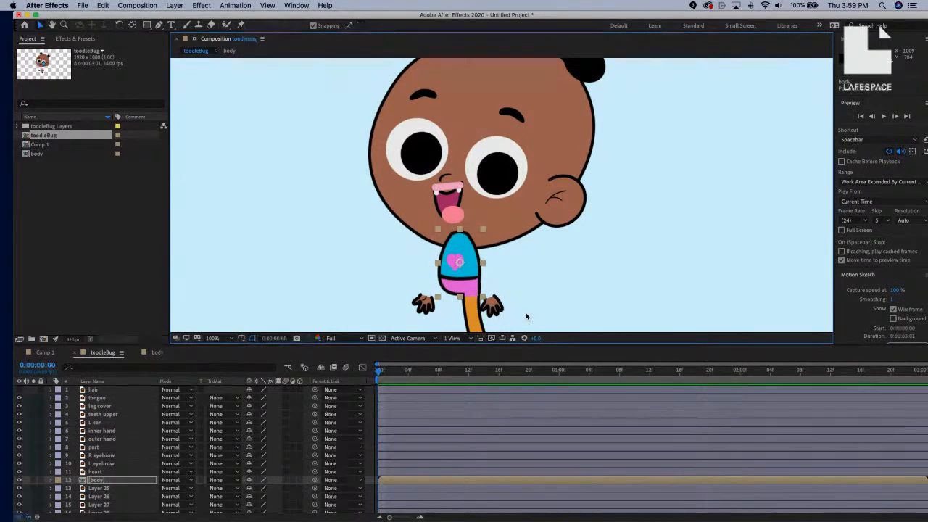
key(Right)
key(Up)
key(Up)
key(Up)
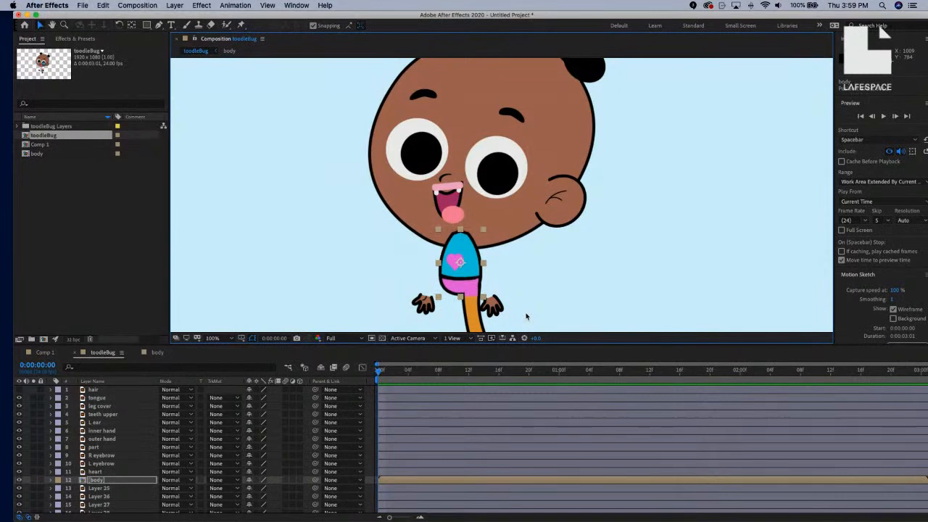
key(comma)
click(623, 252)
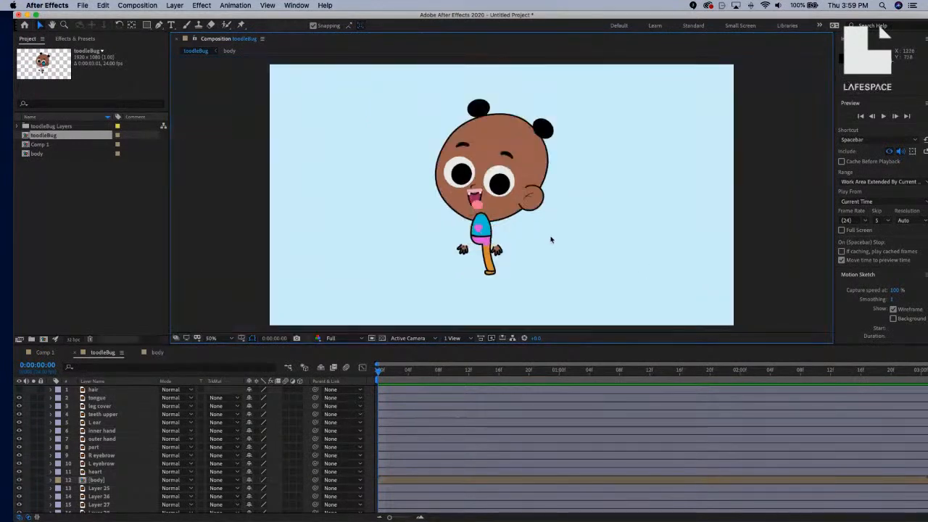
Rename Layer 25 to nose and Layer 26 to mouth.
scroll(129, 454, down, 5)
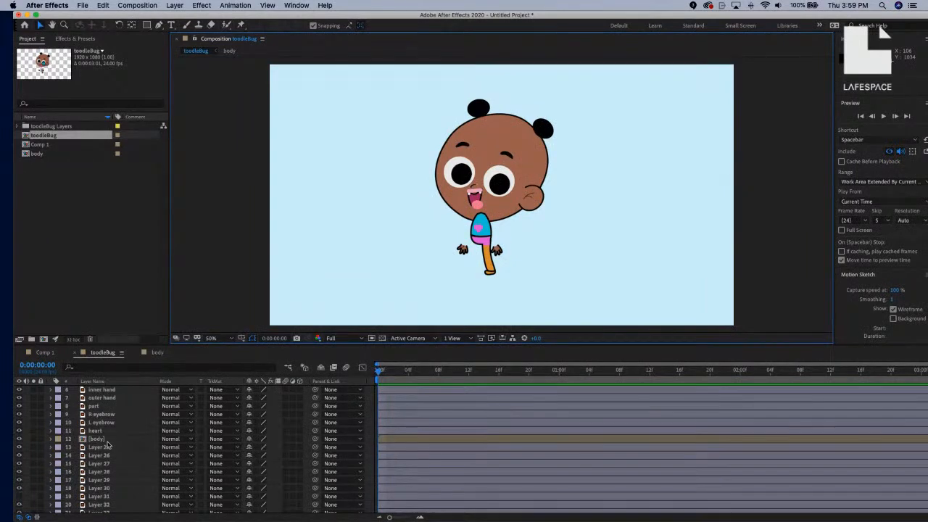
click(106, 448)
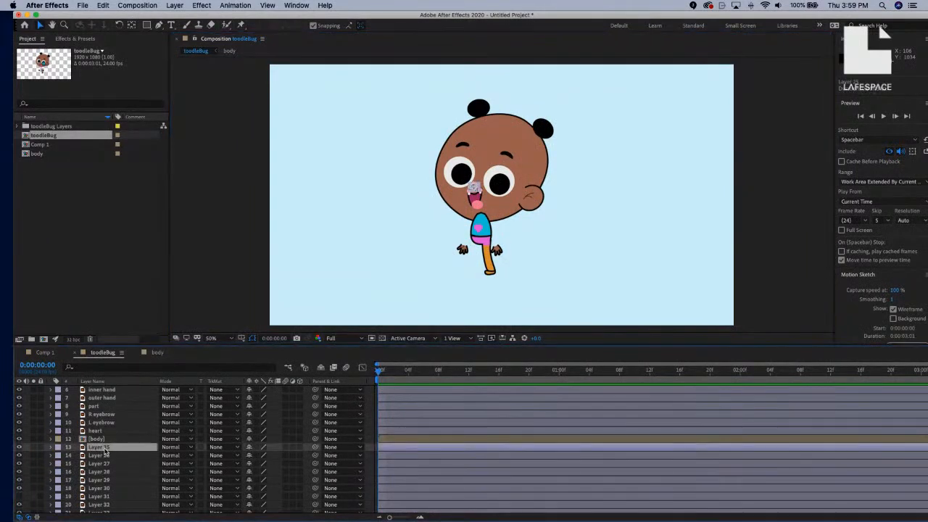
scroll(381, 180, up, 4)
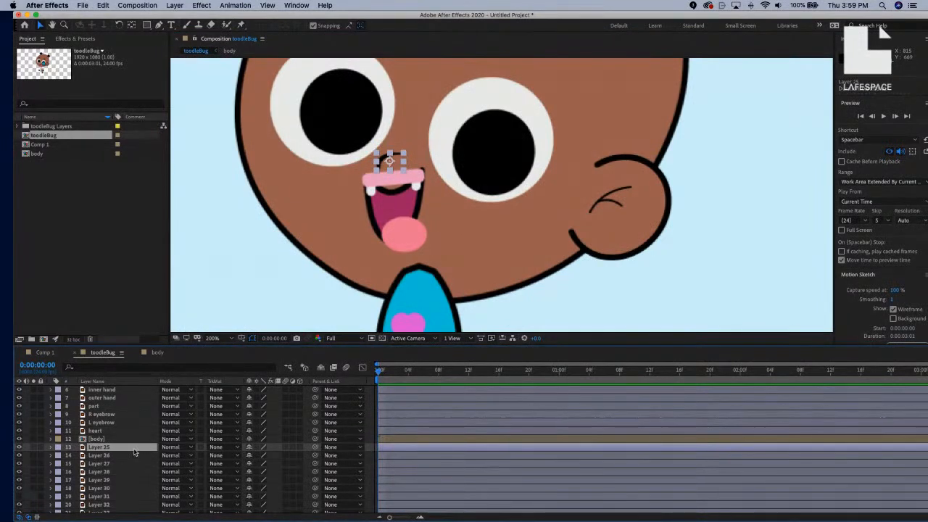
key(Return)
text(no)
key(Return)
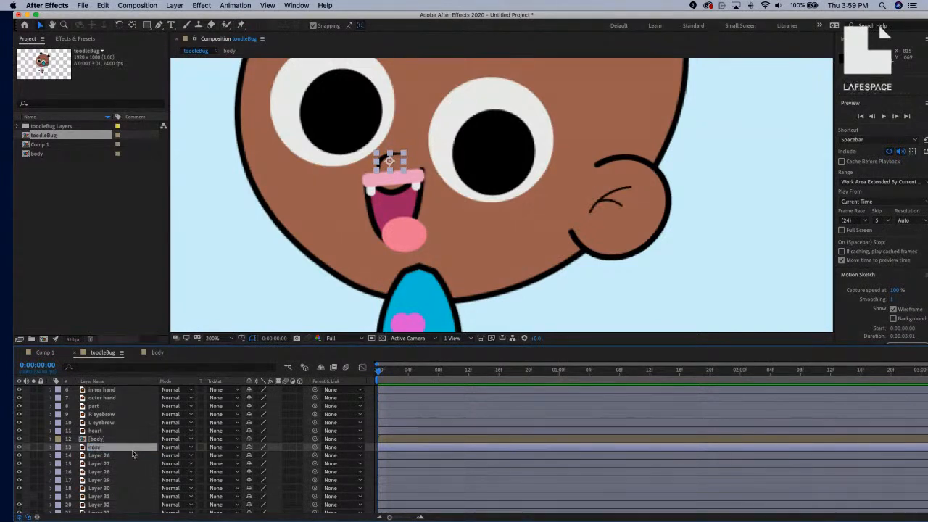
click(106, 455)
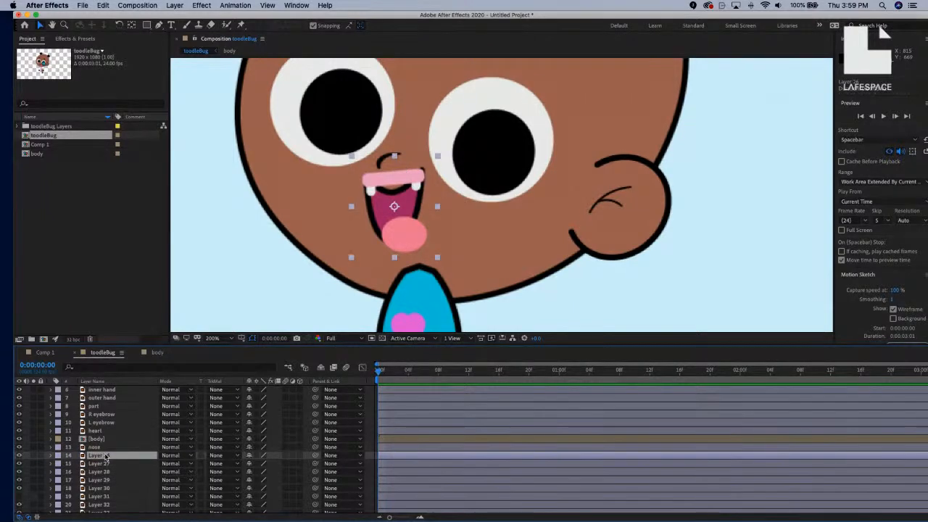
click(19, 456)
click(19, 456)
key(Return)
text(mouth)
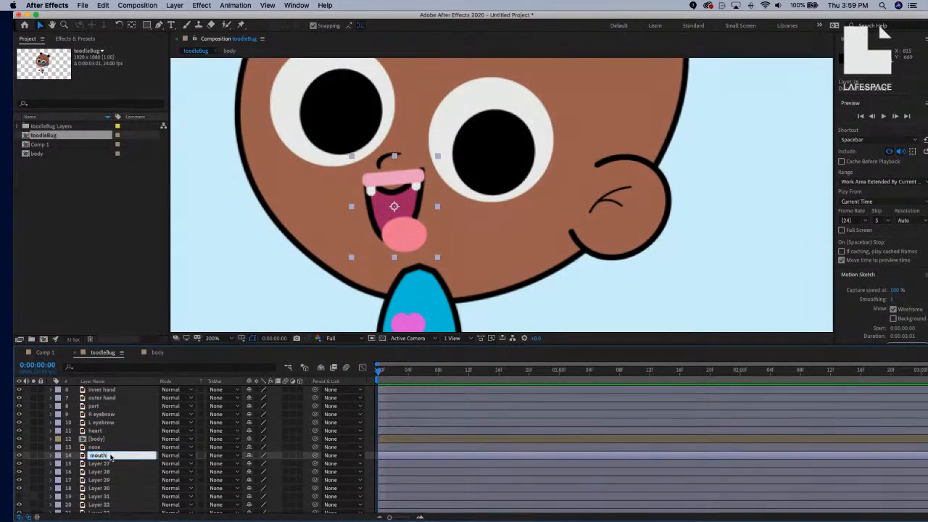
key(Return)
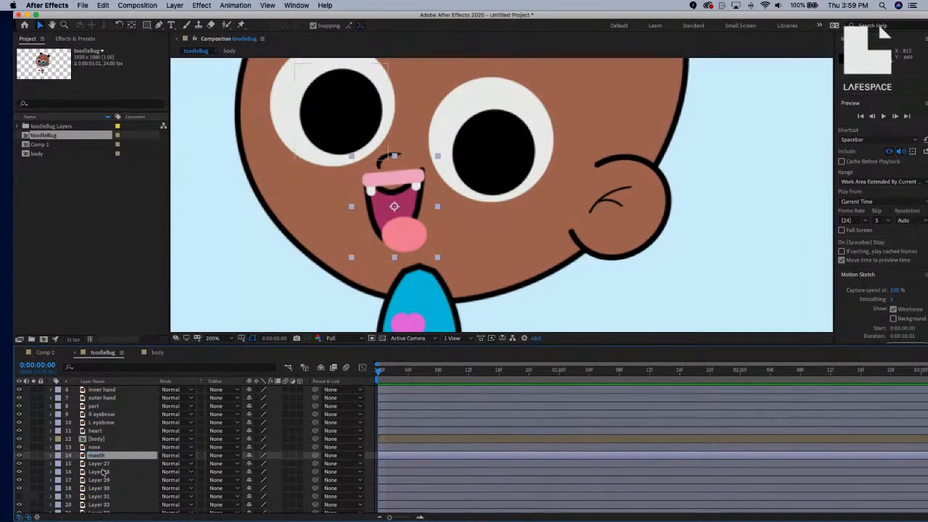
Rename Layers 27 and 28 to L pupil and R pupil.
click(103, 465)
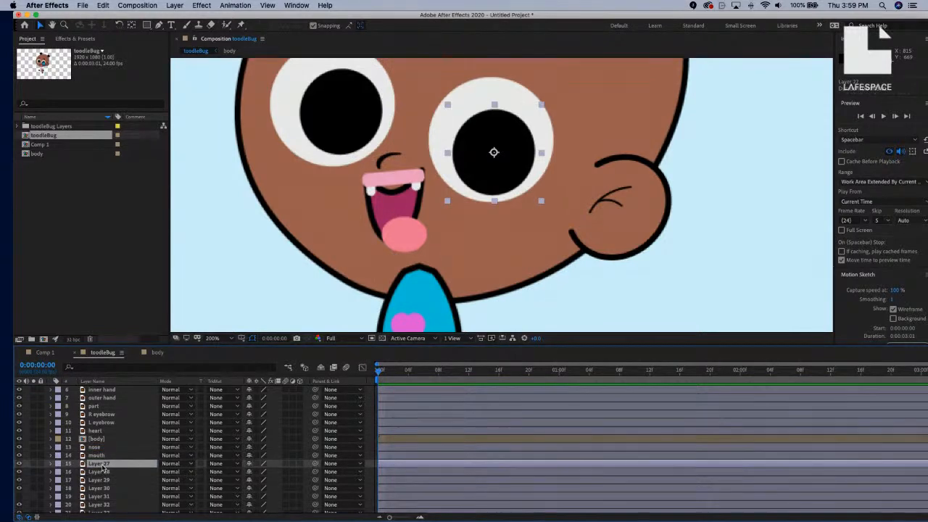
key(Return)
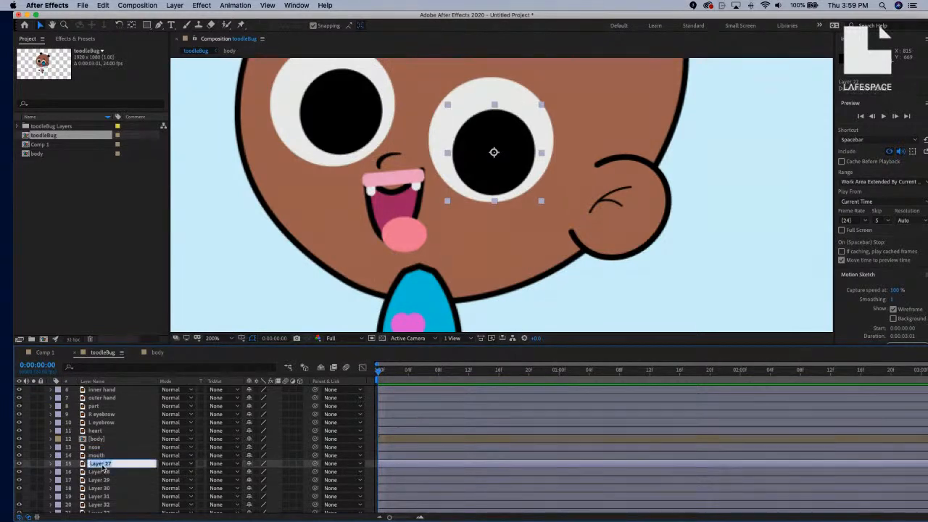
text(L pupil)
key(Return)
click(99, 472)
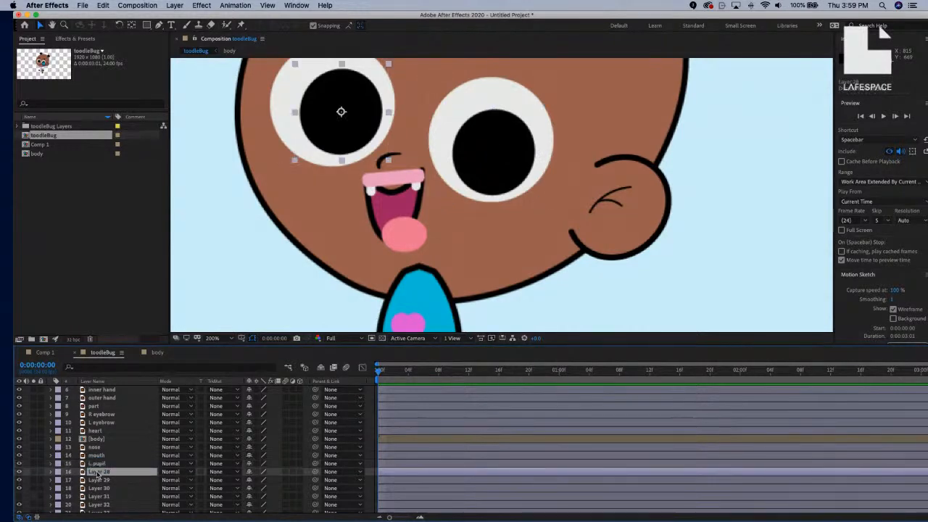
key(Return)
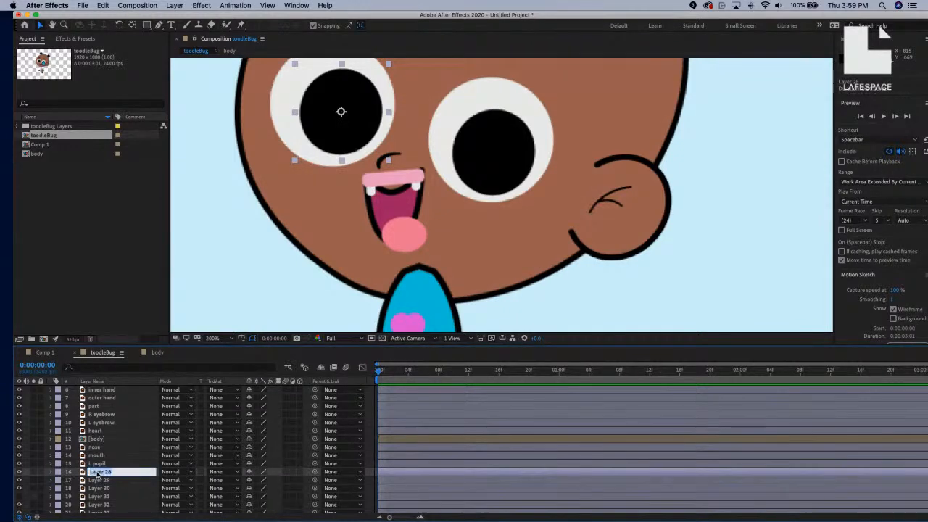
text(R pupil)
key(Return)
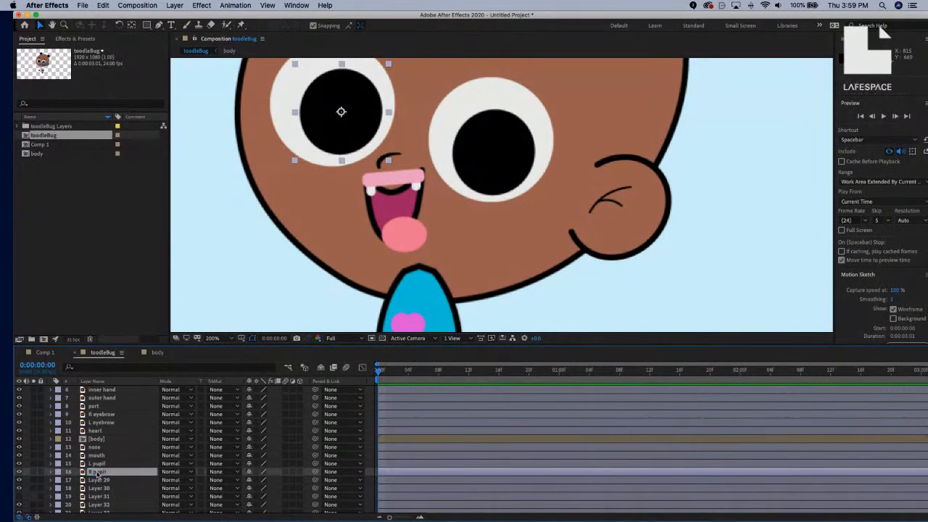
Name the eye sockets L socket and R socket, moving L socket above R pupil.
click(104, 481)
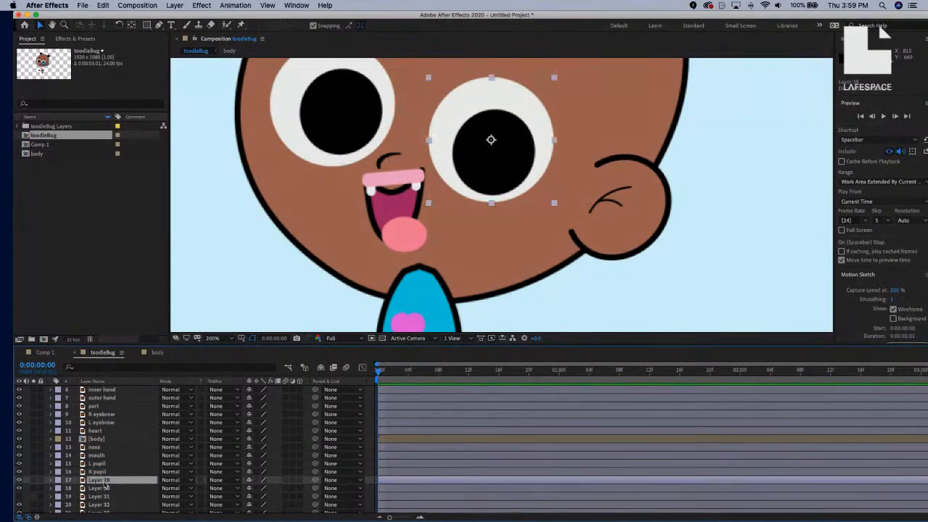
key(Return)
text(L socke)
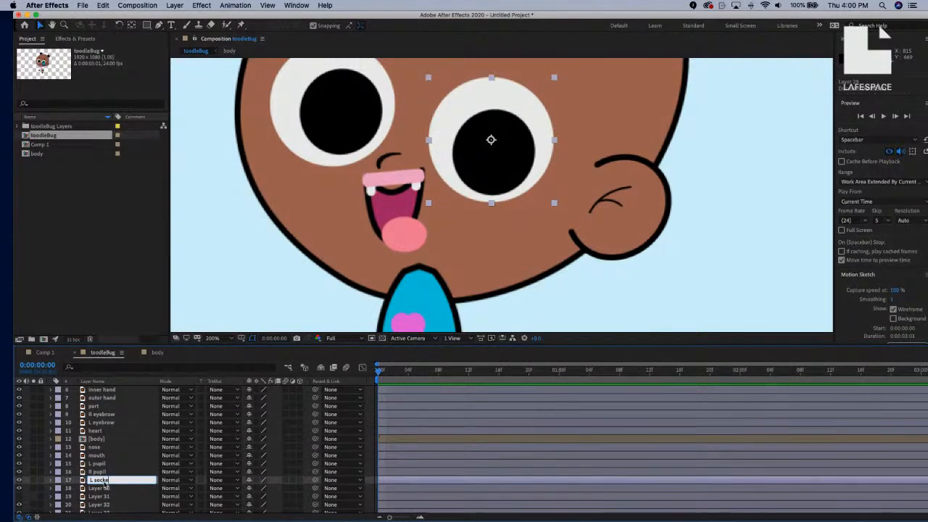
text(t)
key(Return)
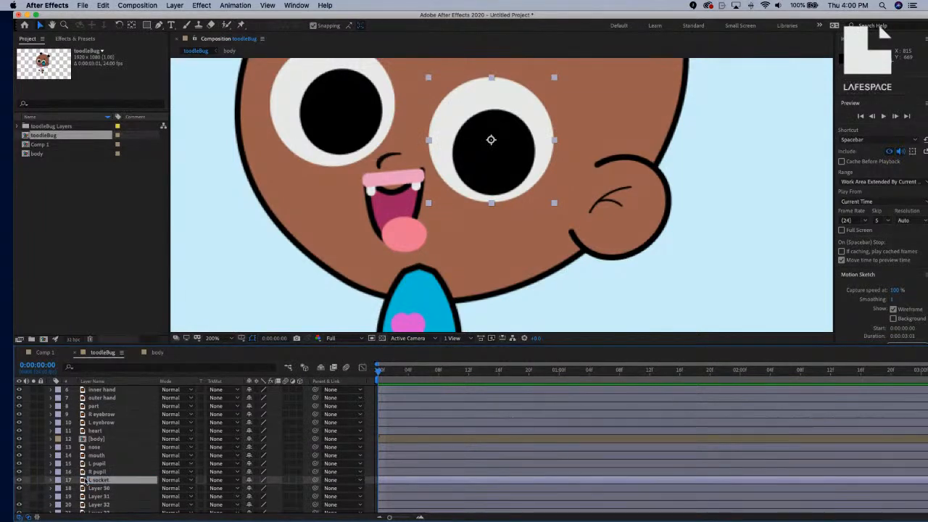
drag(94, 483, 95, 473)
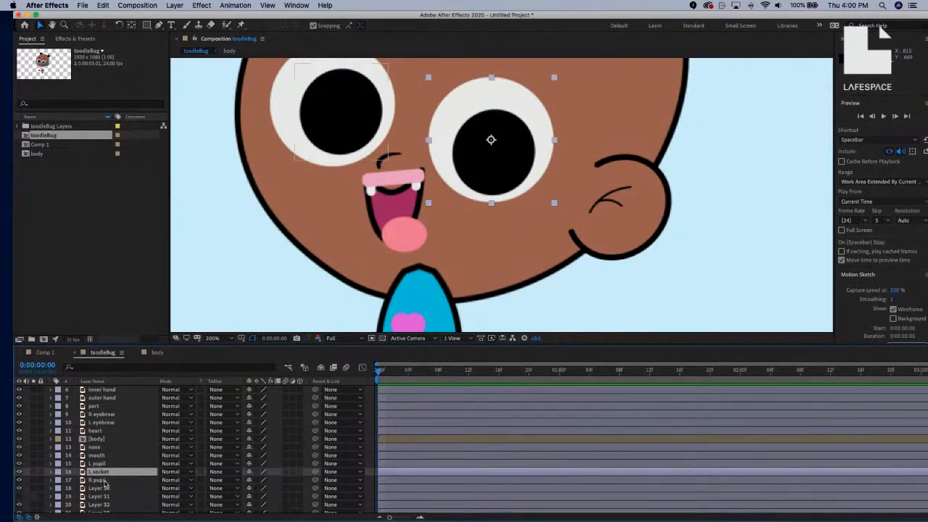
click(104, 489)
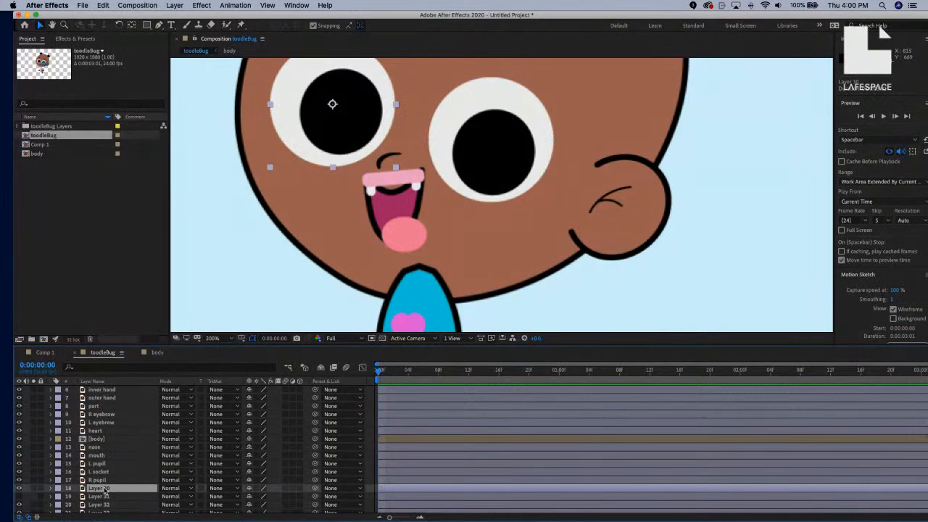
key(Return)
text(R socket)
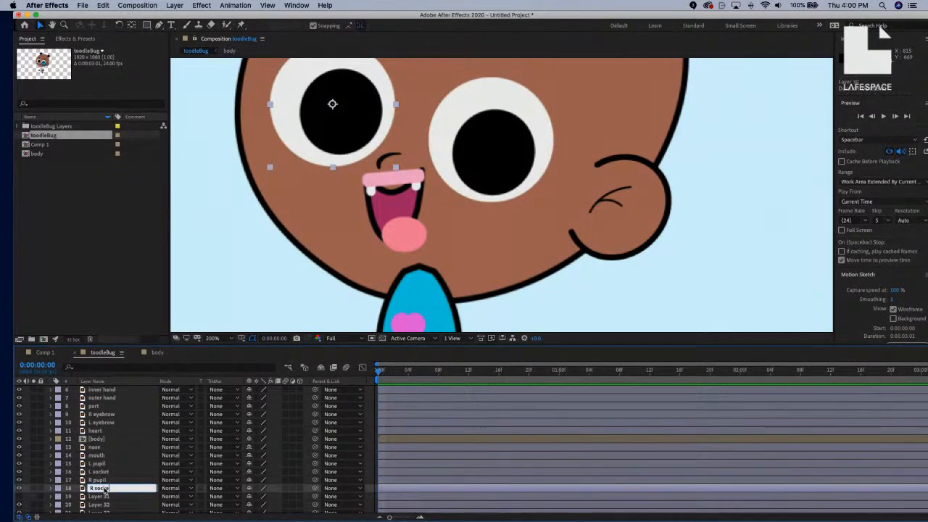
key(Return)
Delete Layer 31, the stray unused circle.
click(102, 496)
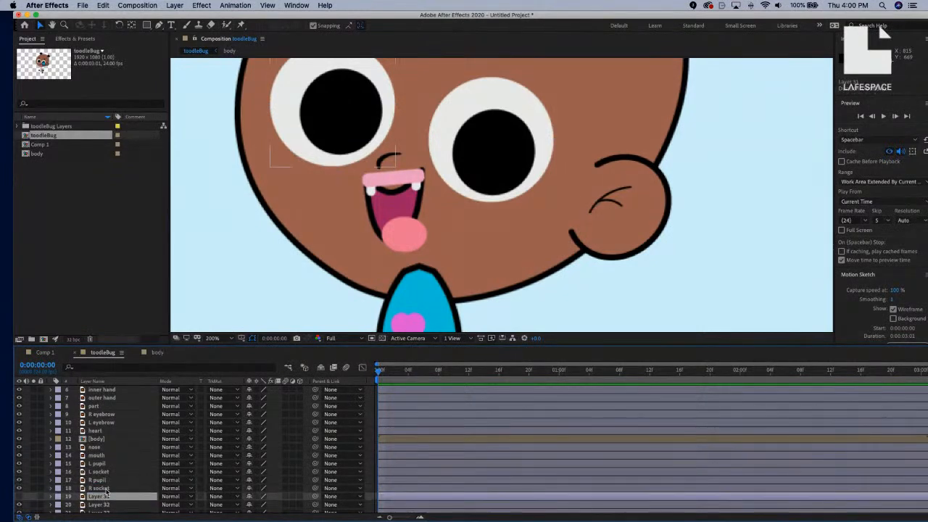
scroll(106, 492, down, 1)
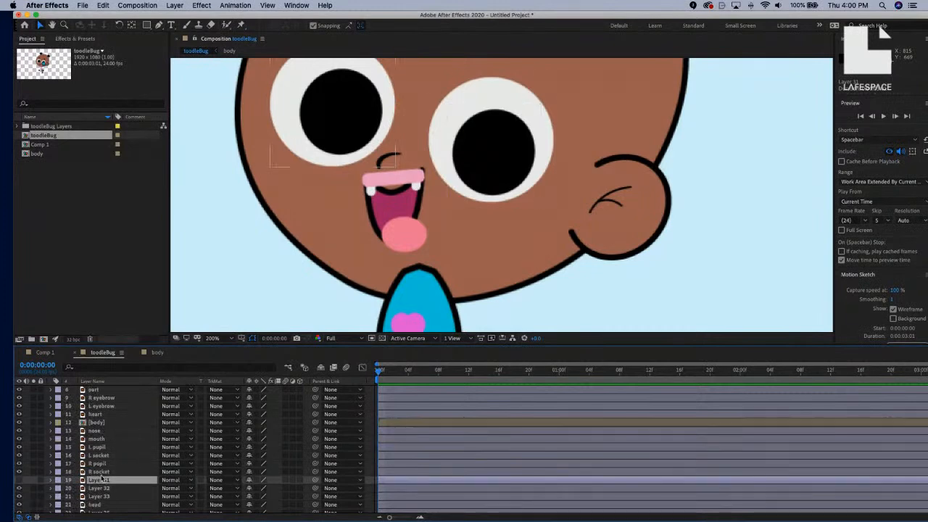
click(19, 481)
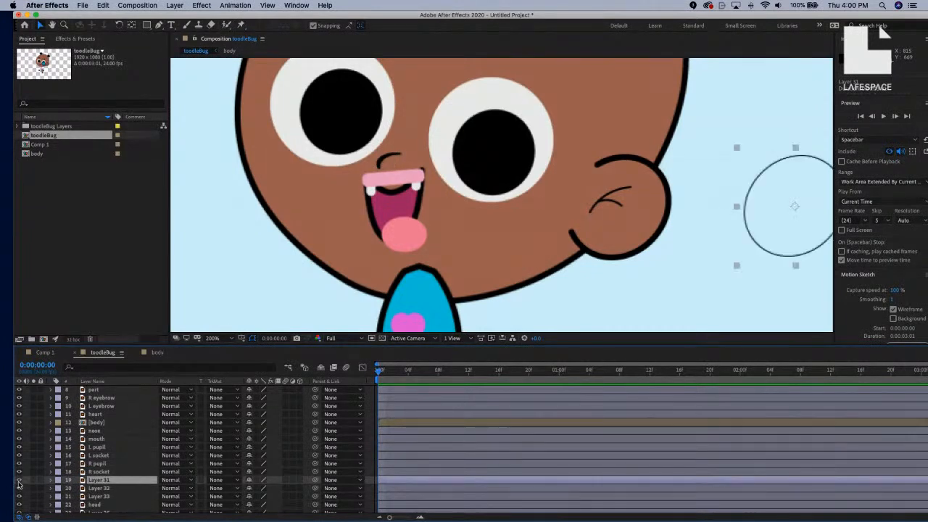
click(19, 481)
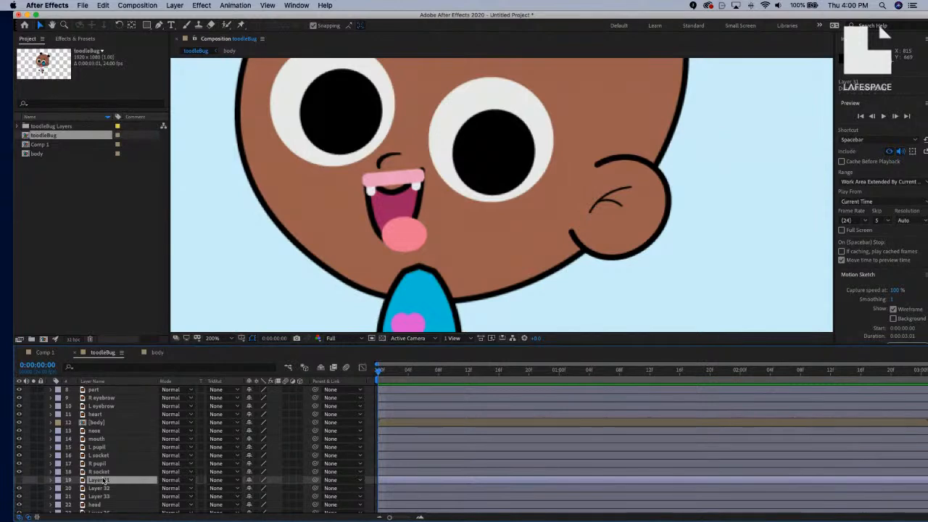
key(Delete)
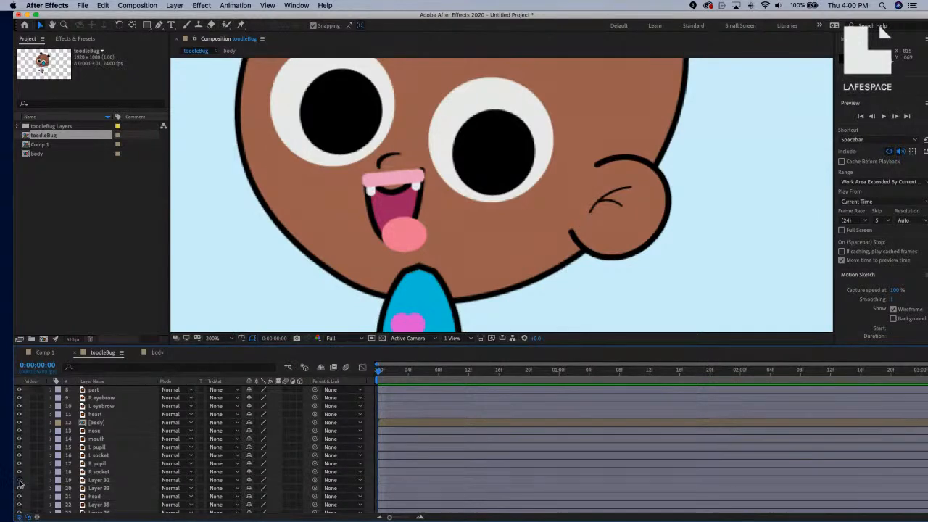
scroll(243, 282, up, 1)
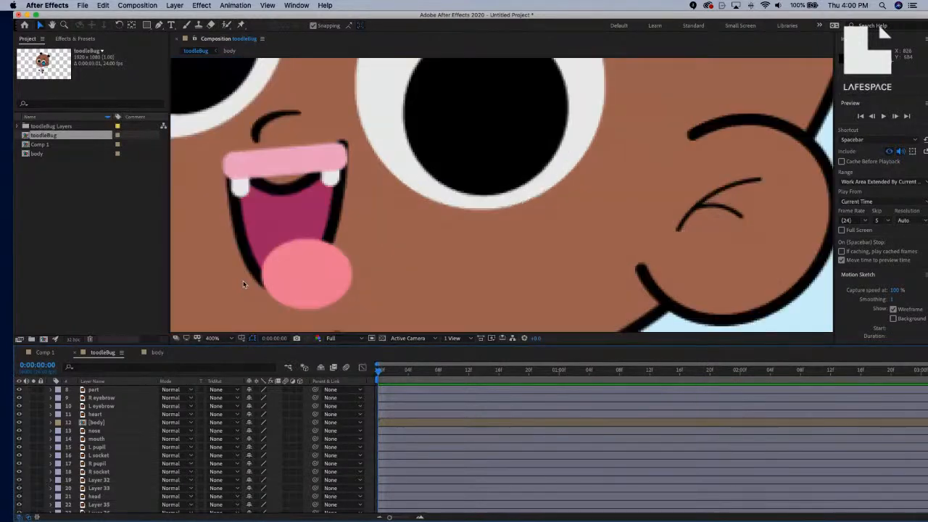
scroll(243, 282, down, 2)
scroll(243, 284, down, 1)
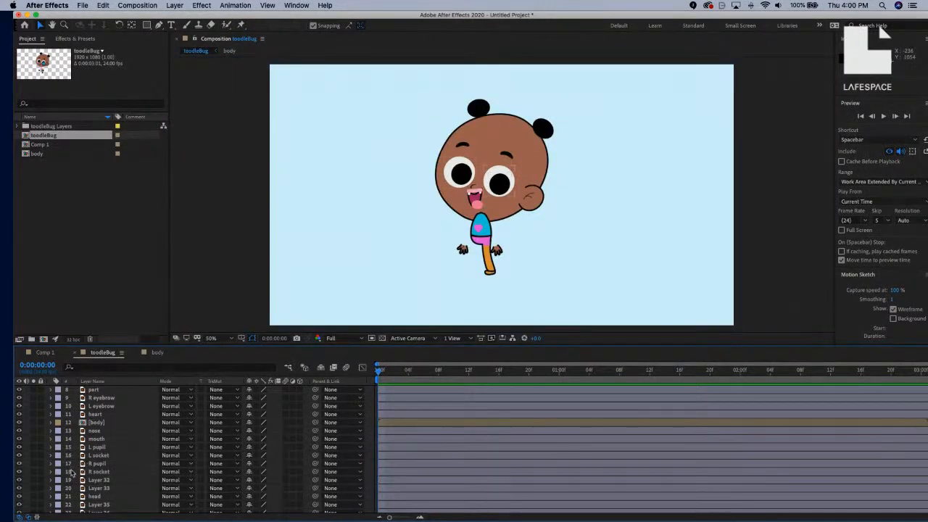
Rename Layer 32, the left hair bun, to L hairball.
click(91, 481)
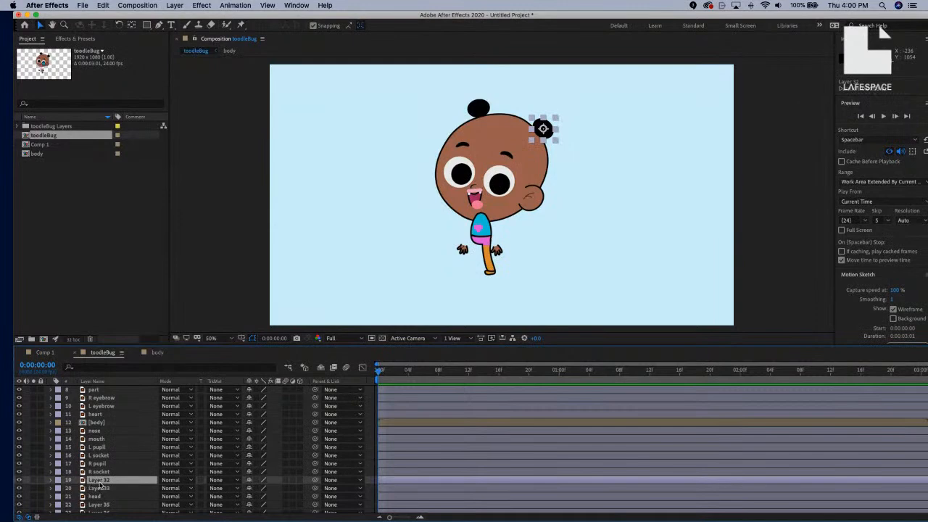
key(Return)
text(L)
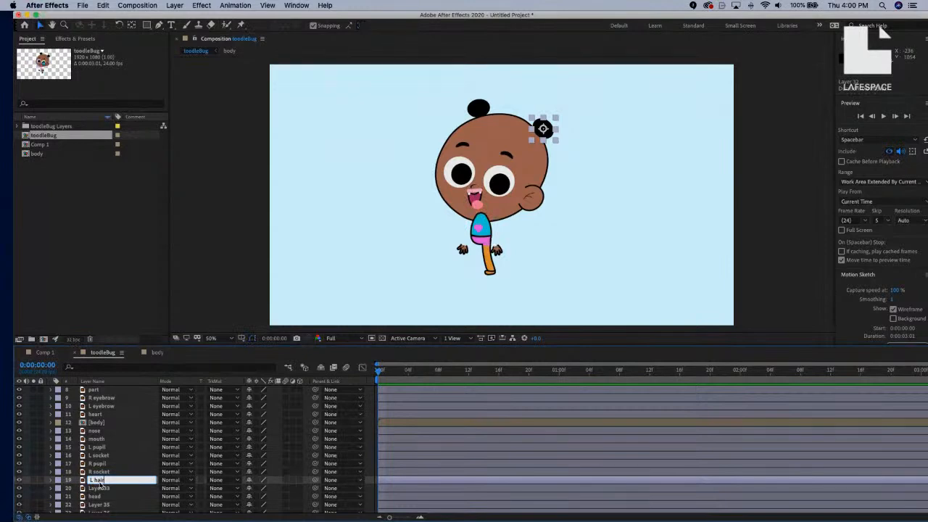
text(hairball)
key(Return)
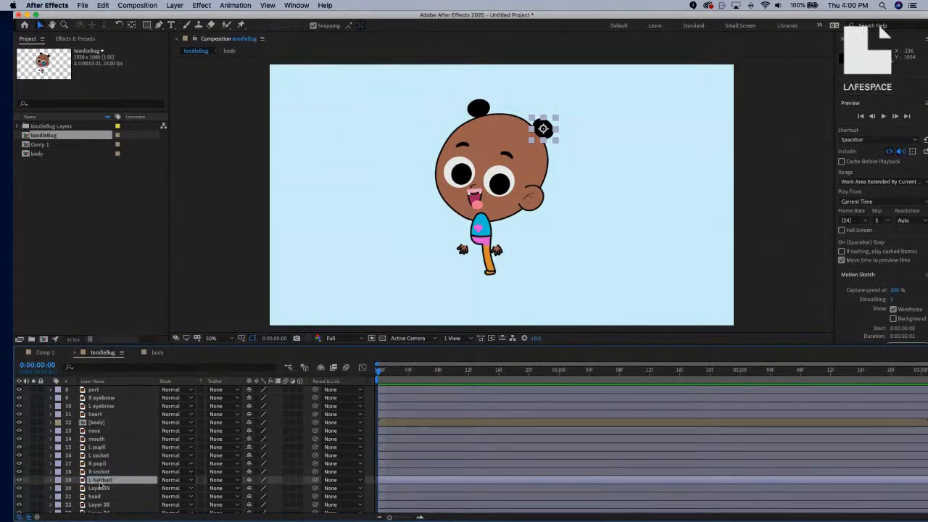
Rename Layer 33, the right hair bun, to R hairball.
click(19, 488)
click(19, 489)
click(92, 488)
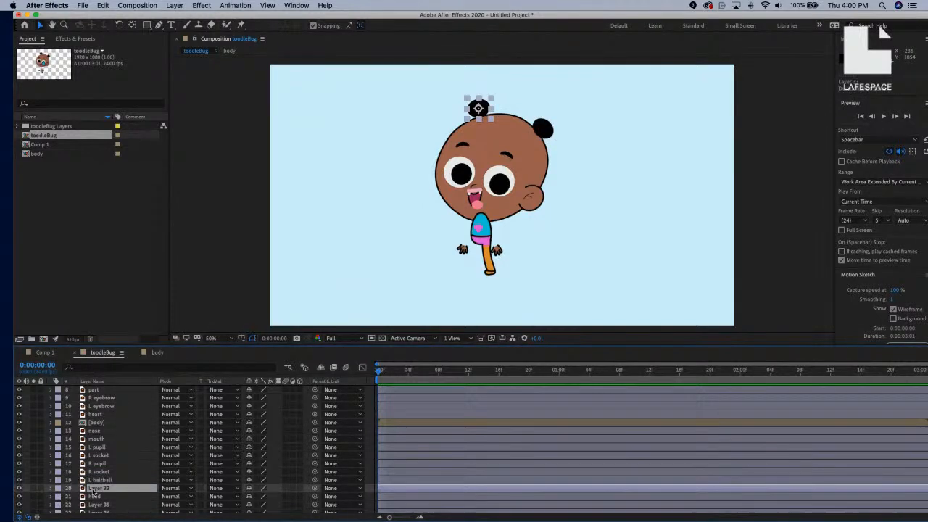
key(Return)
text(R)
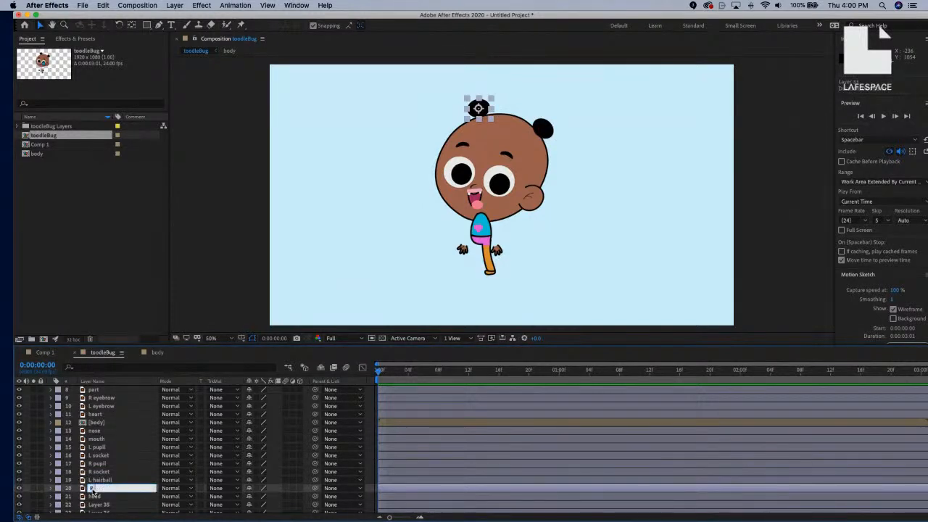
text( hairball)
key(Return)
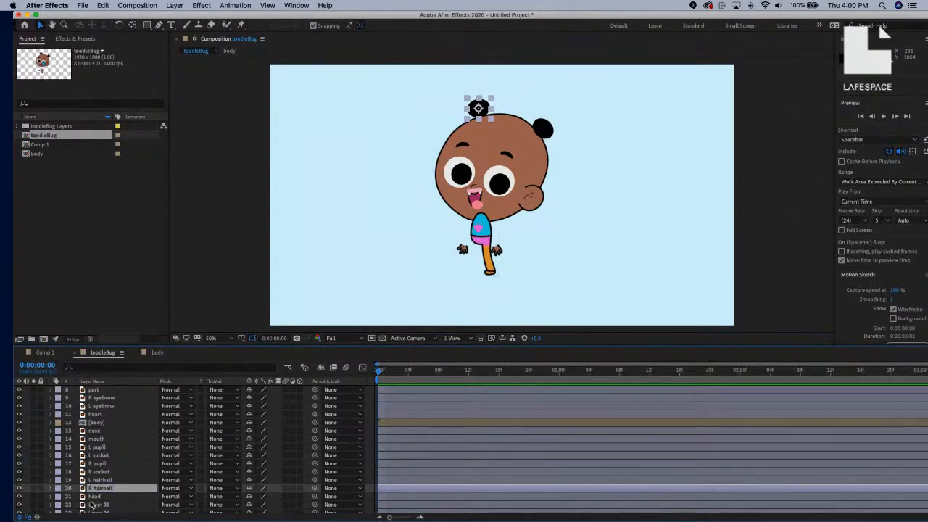
click(94, 496)
scroll(95, 500, down, 1)
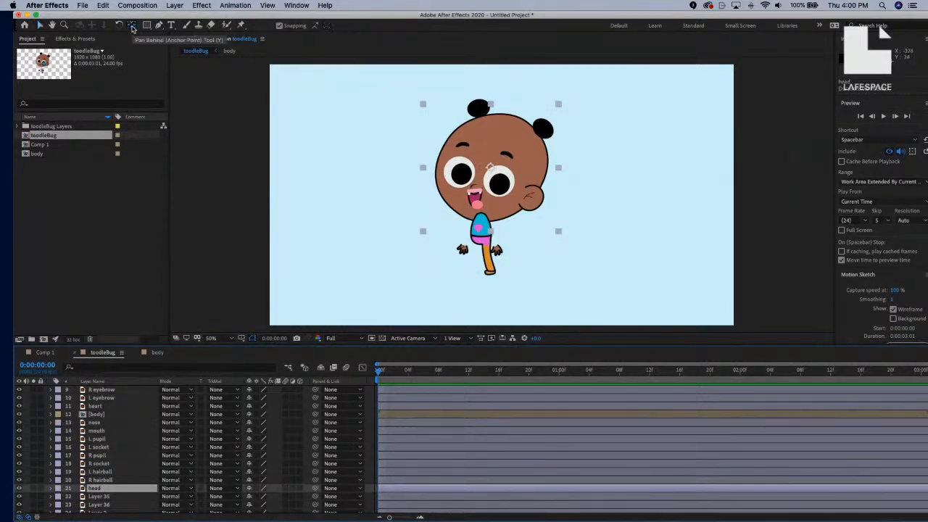
Drag the head layer's anchor point from the forehead down to the top of the body.
click(132, 26)
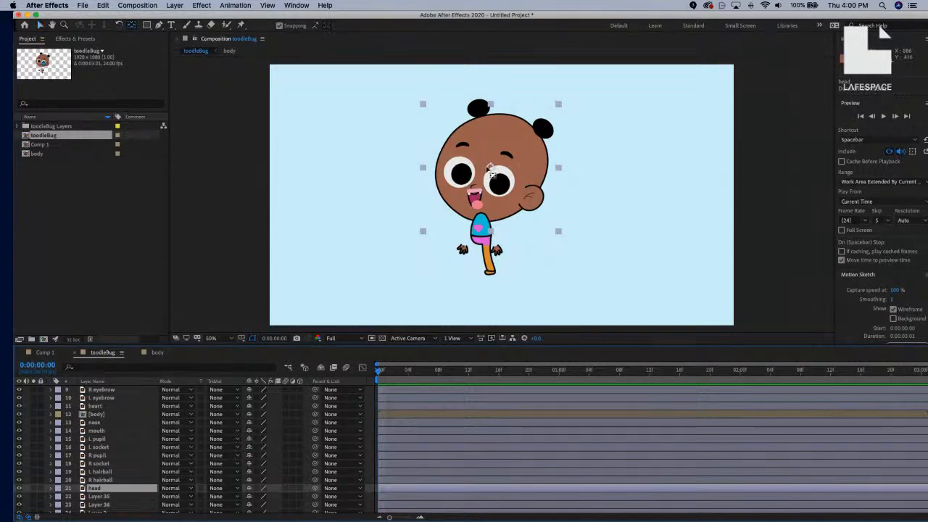
scroll(493, 174, up, 2)
drag(479, 140, 479, 167)
drag(465, 217, 462, 250)
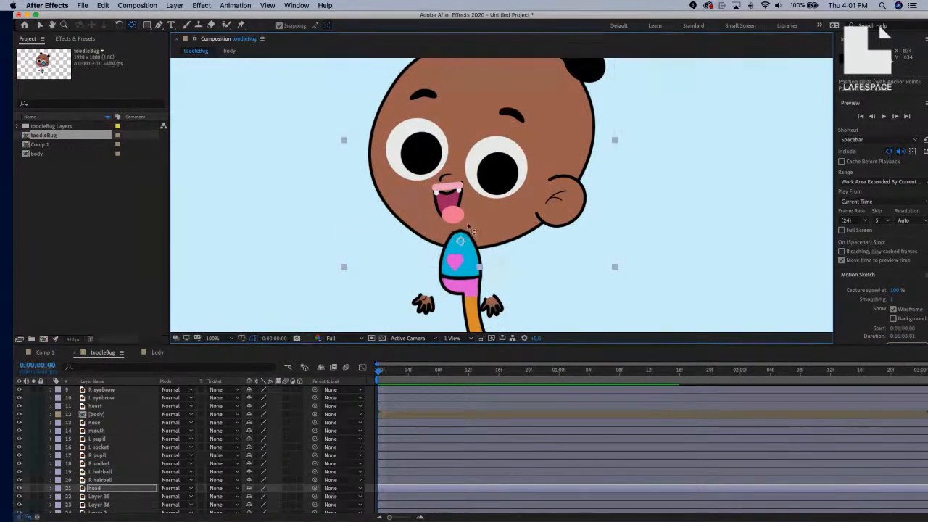
key(comma)
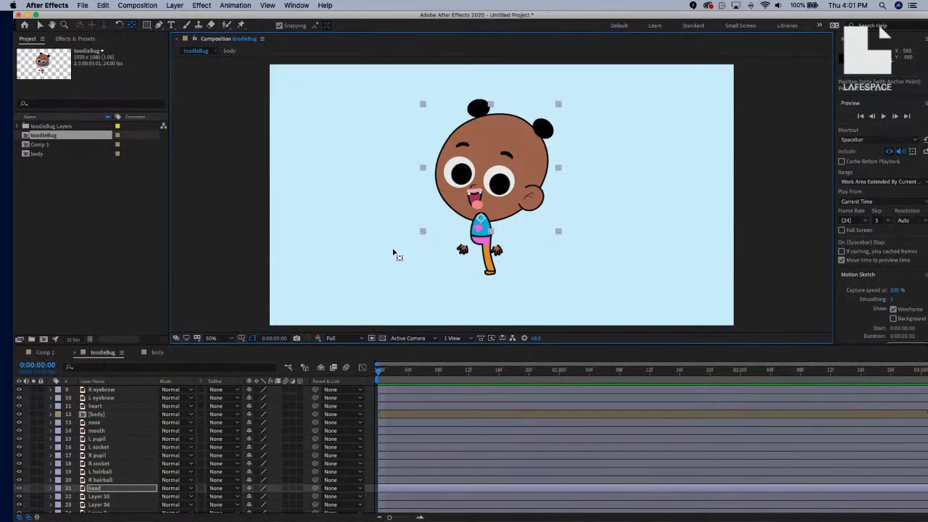
scroll(127, 459, down, 2)
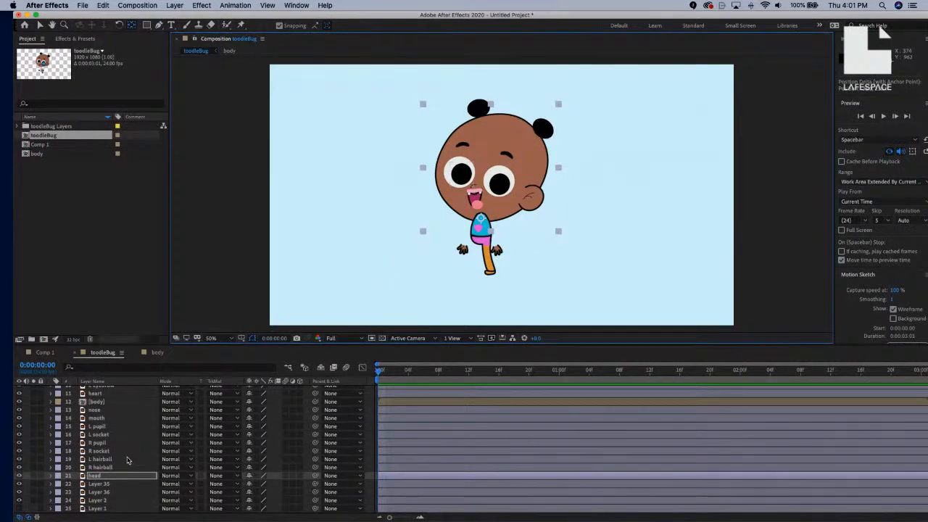
Rename Layer 35 to leg and Layer 36 to L foot.
click(112, 484)
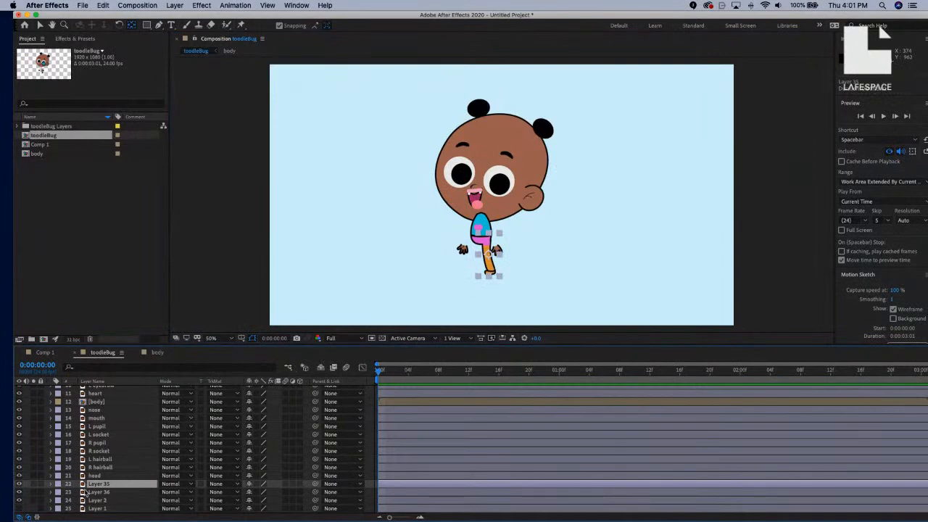
click(19, 484)
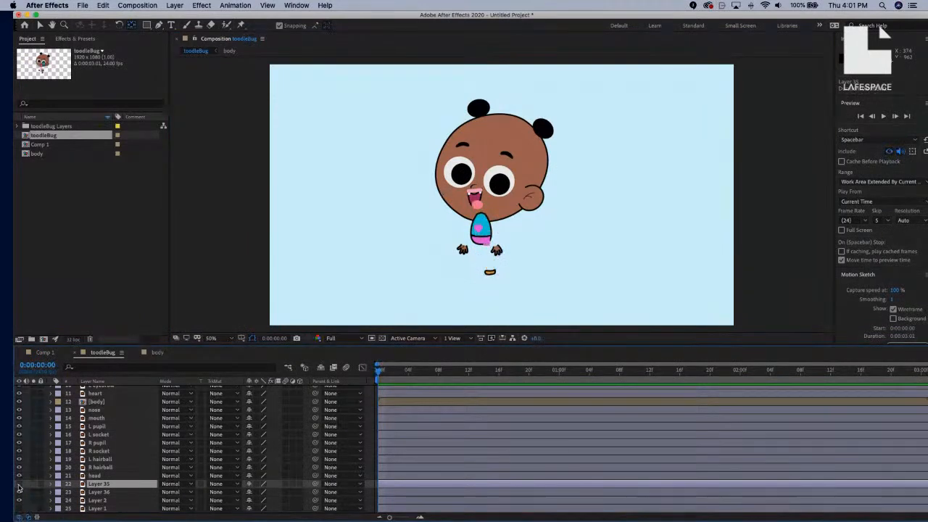
click(19, 484)
click(19, 485)
key(Return)
text(le)
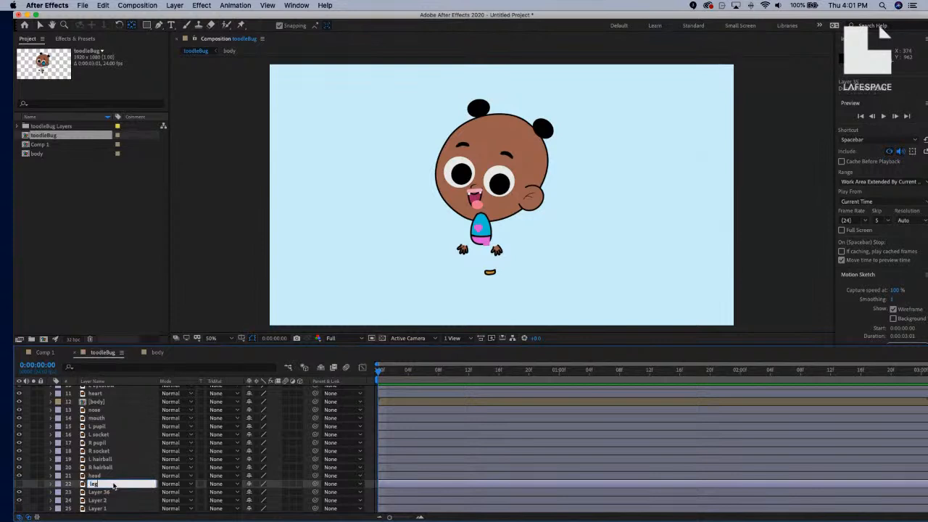
text(g)
key(Return)
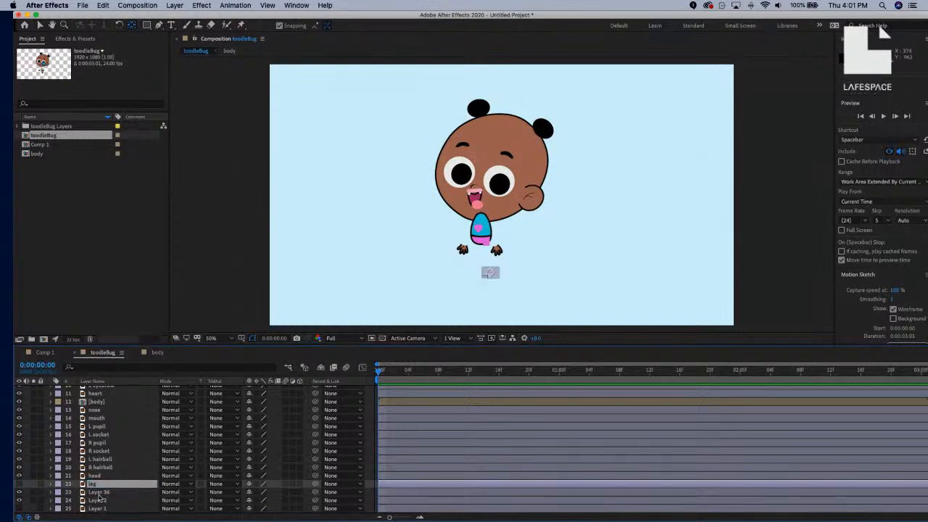
click(98, 493)
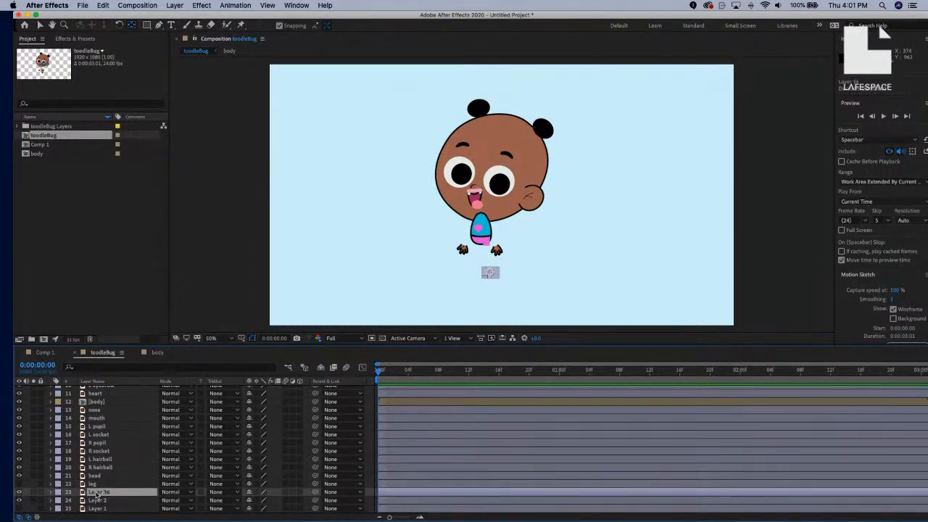
key(Return)
text(L)
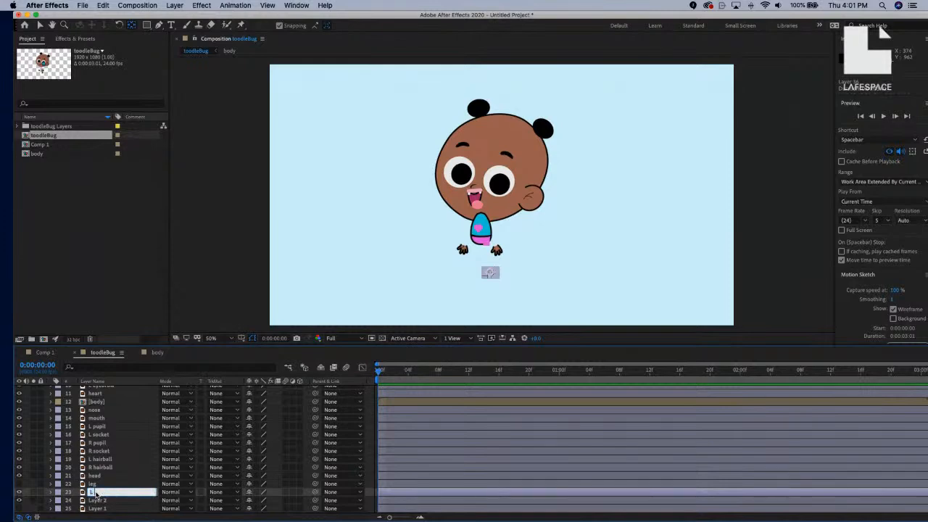
text( leg)
key(Return)
Delete the empty Layers 2 and 1 from the bottom of the stack.
click(99, 500)
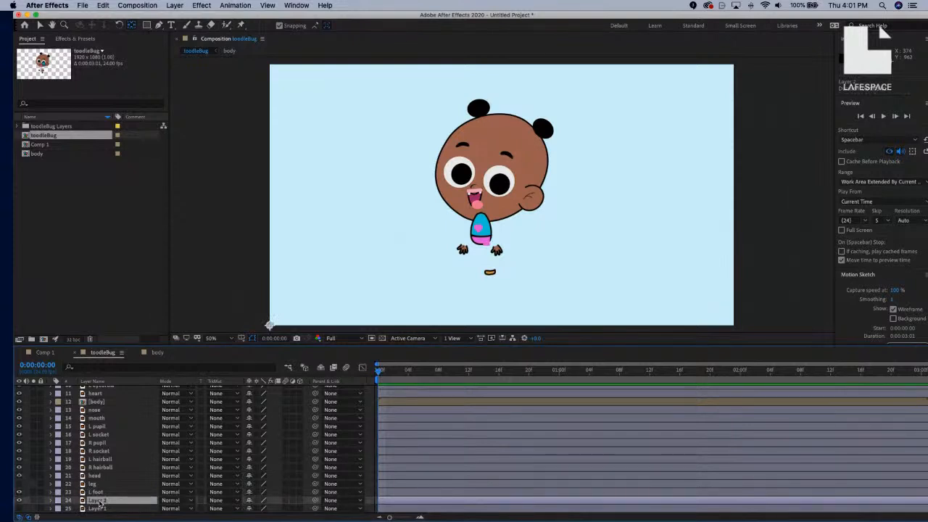
key(Delete)
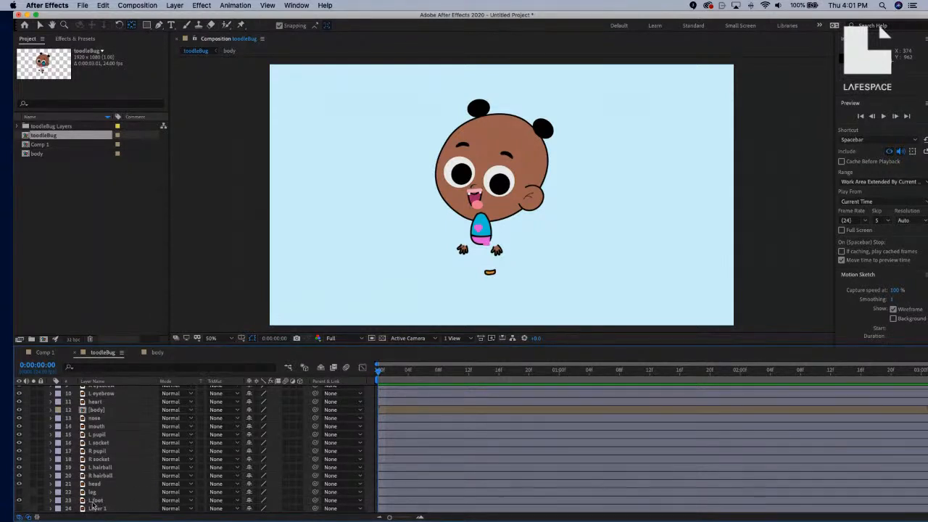
click(100, 510)
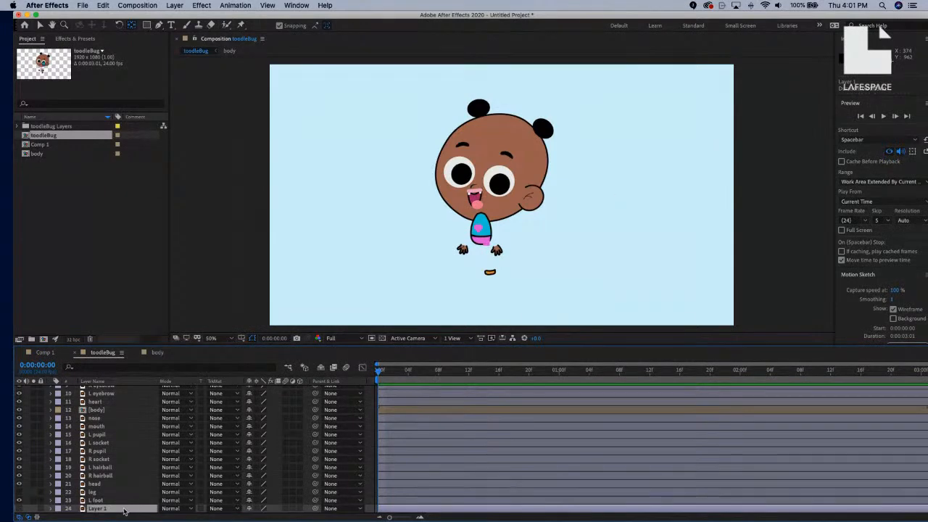
key(Delete)
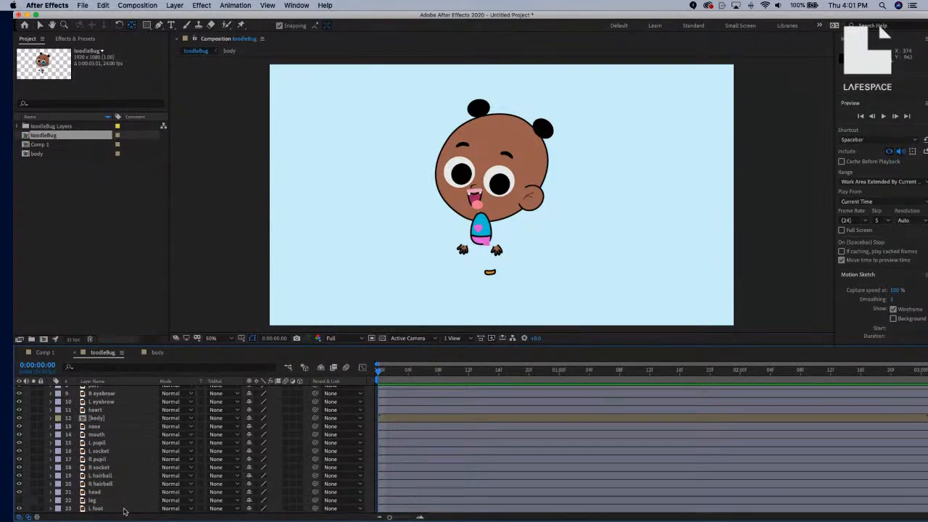
scroll(140, 441, up, 1)
scroll(138, 435, up, 3)
scroll(126, 424, down, 3)
Move the body layer beneath head and pull its anchor point down from the heart.
click(117, 439)
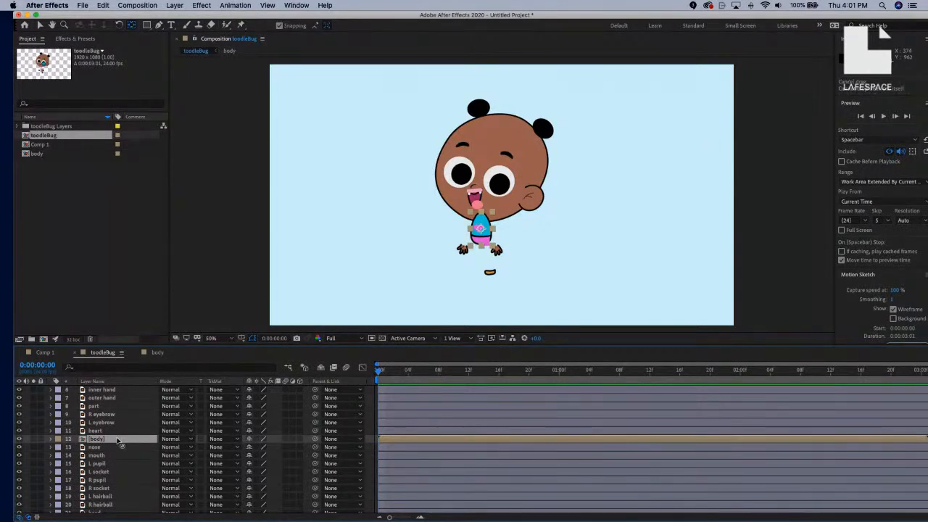
scroll(128, 455, down, 2)
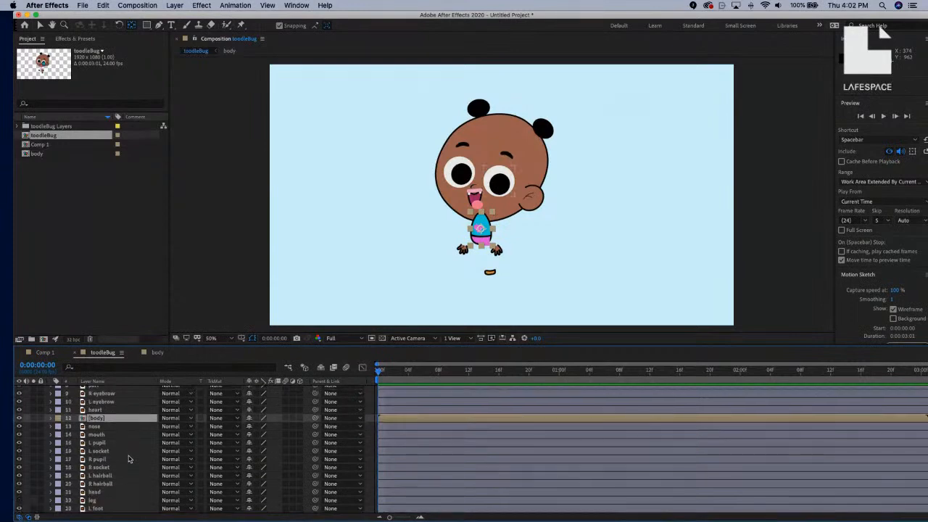
drag(130, 419, 122, 500)
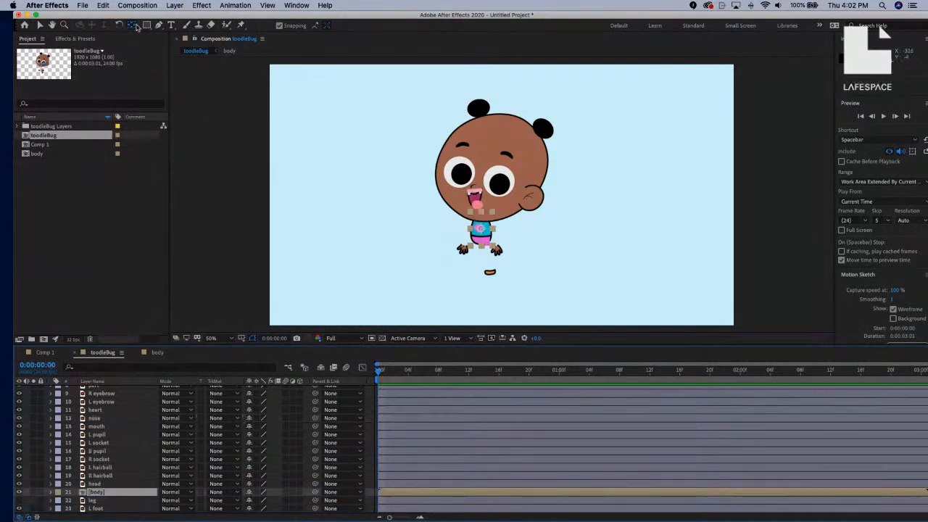
click(132, 26)
scroll(496, 237, up, 3)
drag(492, 235, 533, 144)
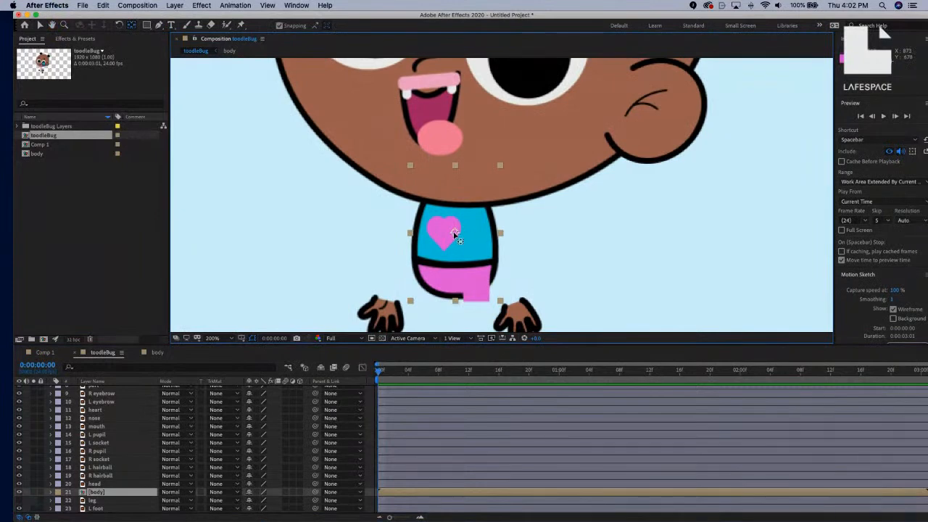
drag(455, 234, 444, 205)
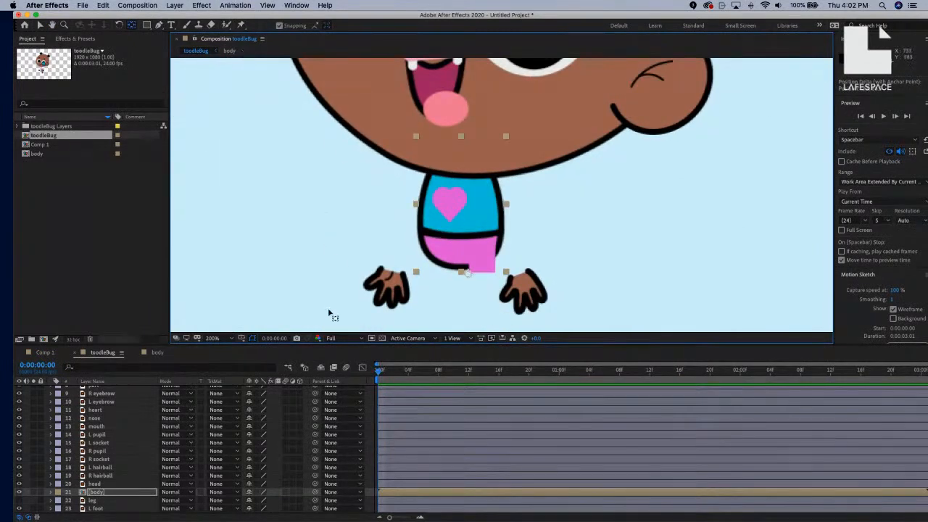
Set preview resolution to Half, toggle guide snapping, and place body's anchor at the torso bottom.
click(331, 337)
click(366, 360)
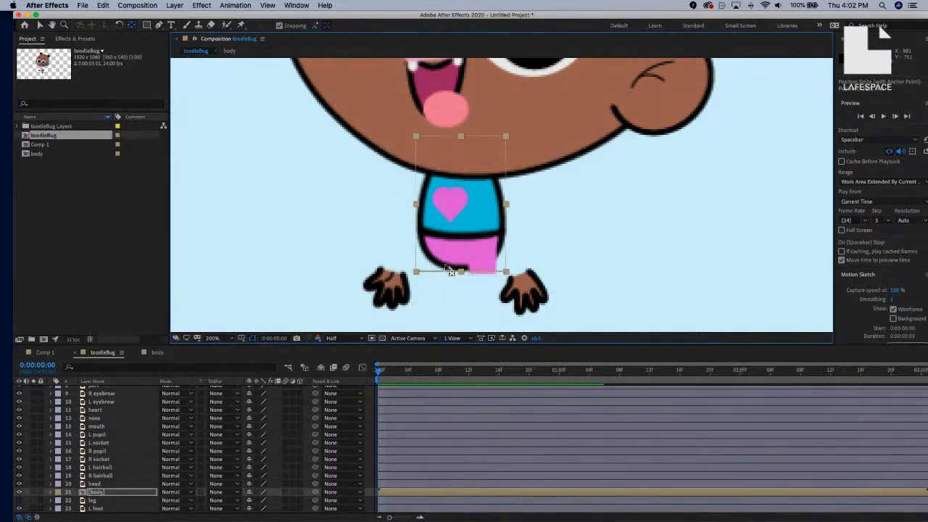
scroll(458, 274, up, 1)
scroll(458, 274, down, 3)
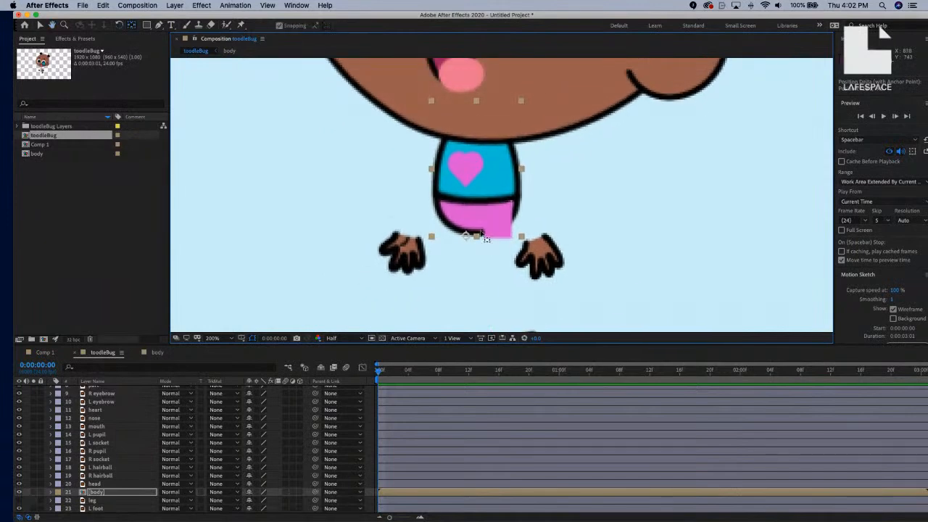
scroll(488, 240, up, 2)
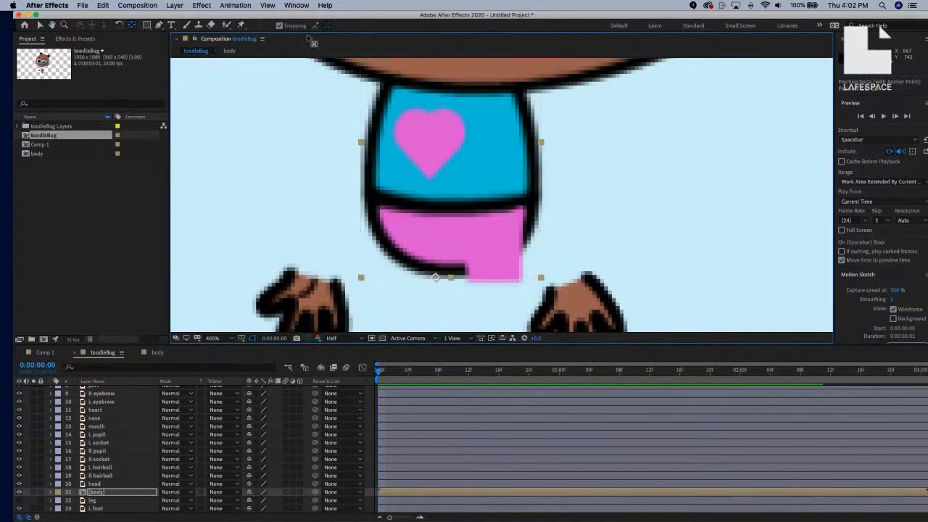
click(269, 5)
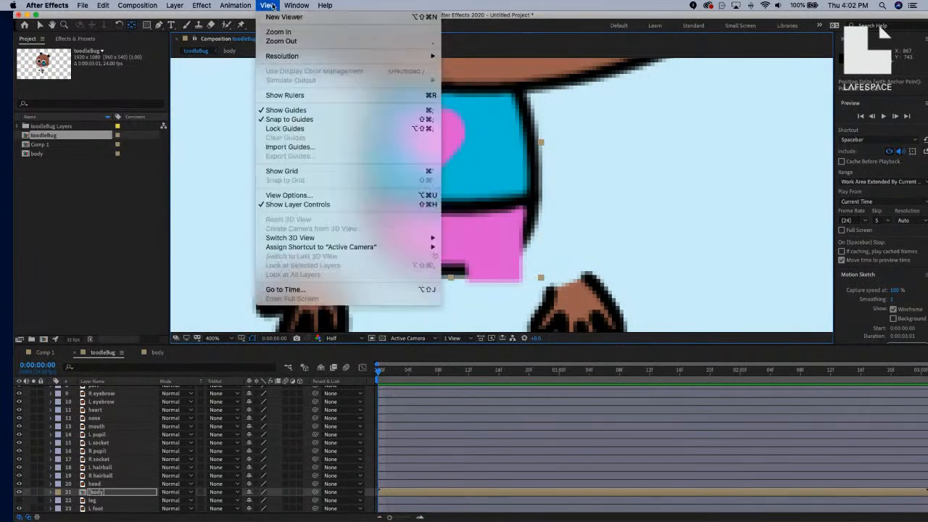
click(290, 119)
drag(435, 280, 435, 263)
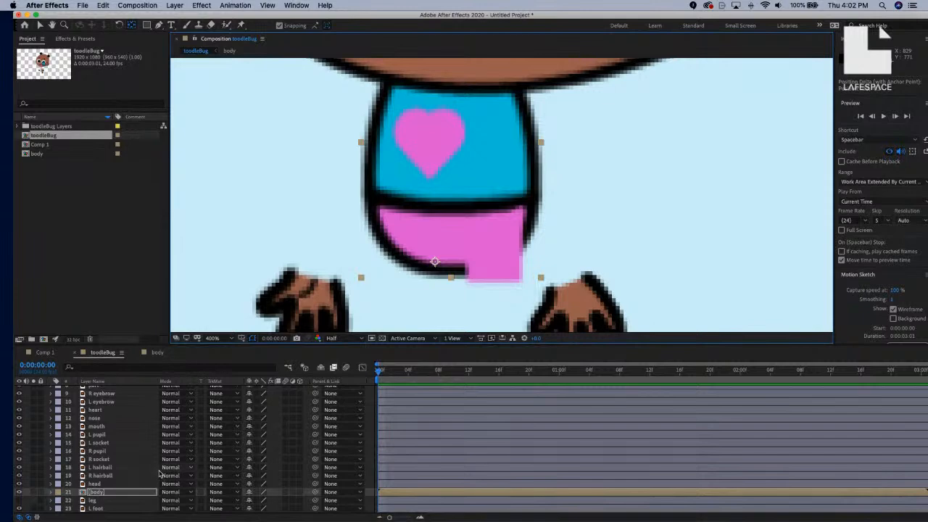
scroll(443, 259, up, 2)
scroll(443, 259, down, 3)
Parent head to body, test it with a body rotation, then undo the rotation.
scroll(444, 261, down, 3)
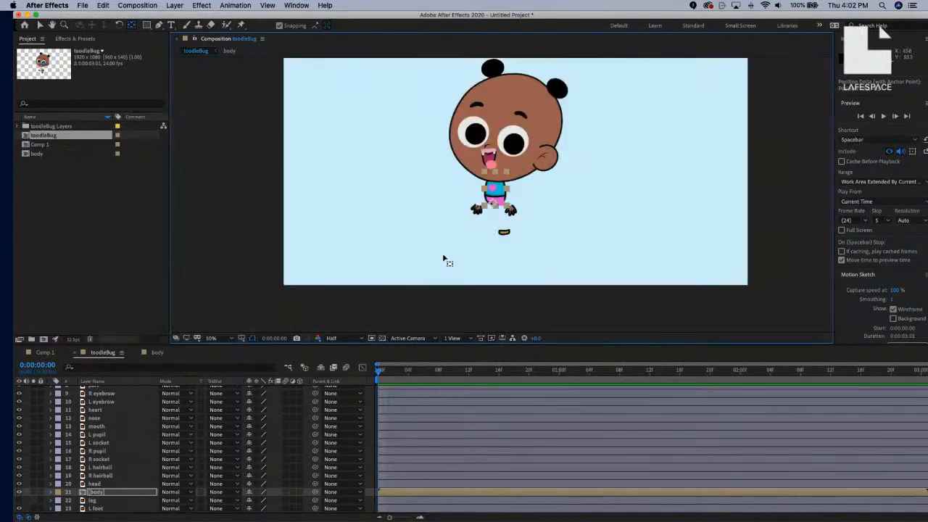
scroll(421, 272, down, 1)
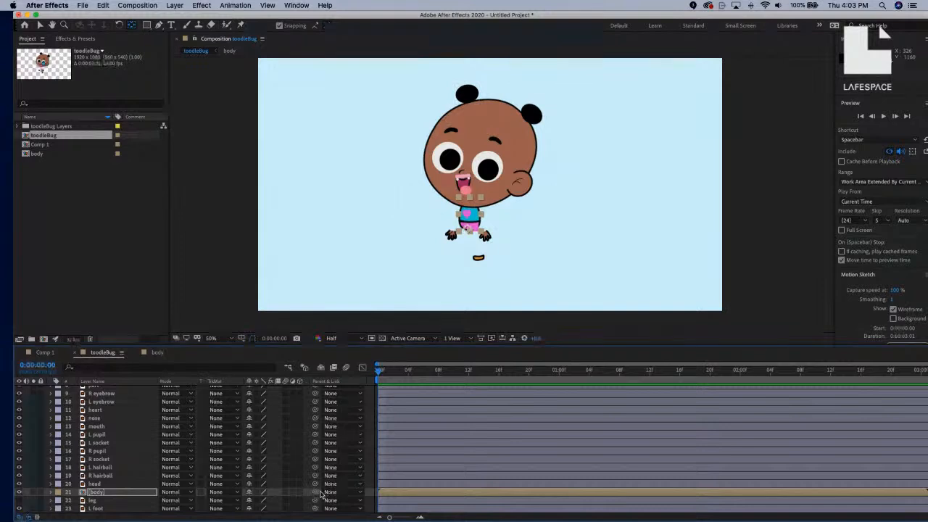
drag(316, 487, 137, 496)
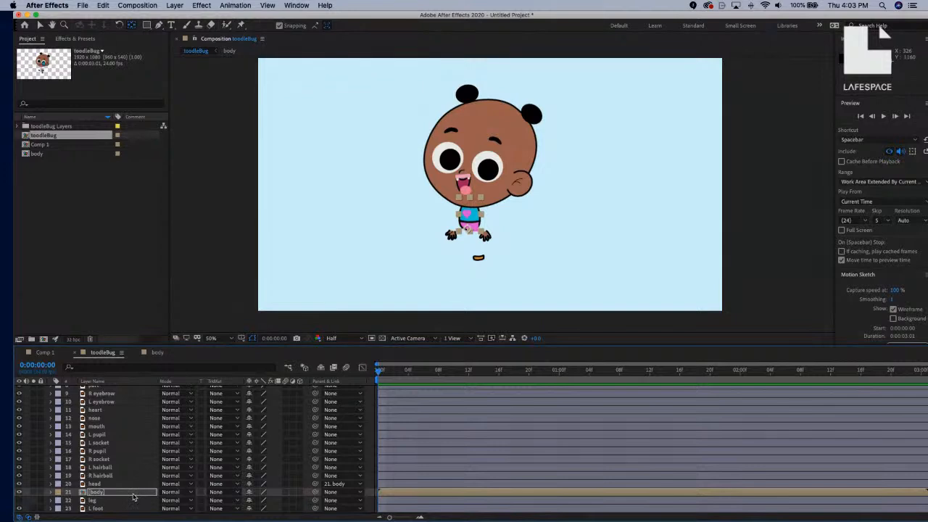
key(r)
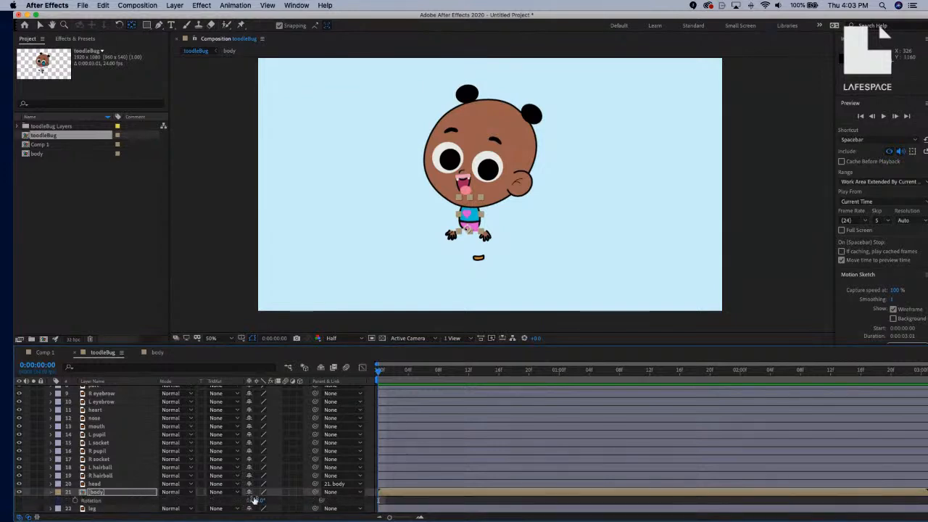
drag(254, 500, 286, 490)
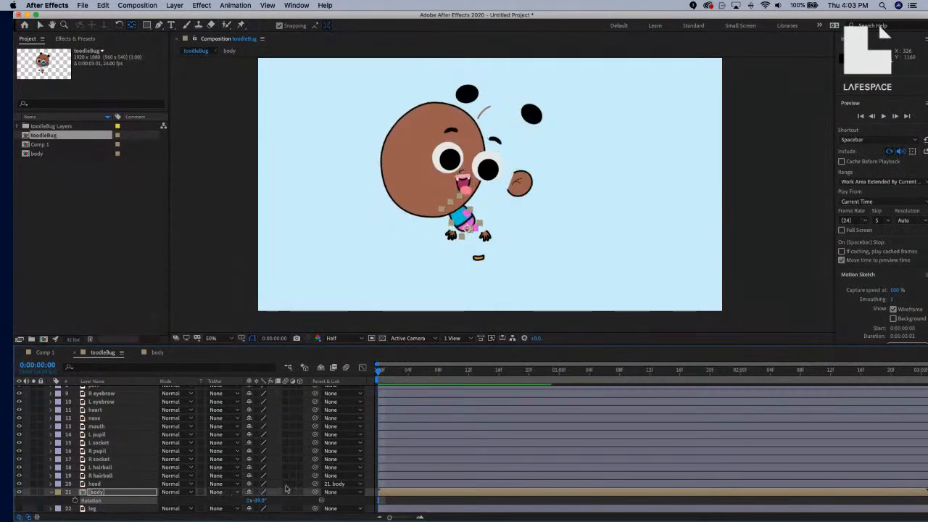
key(super+z)
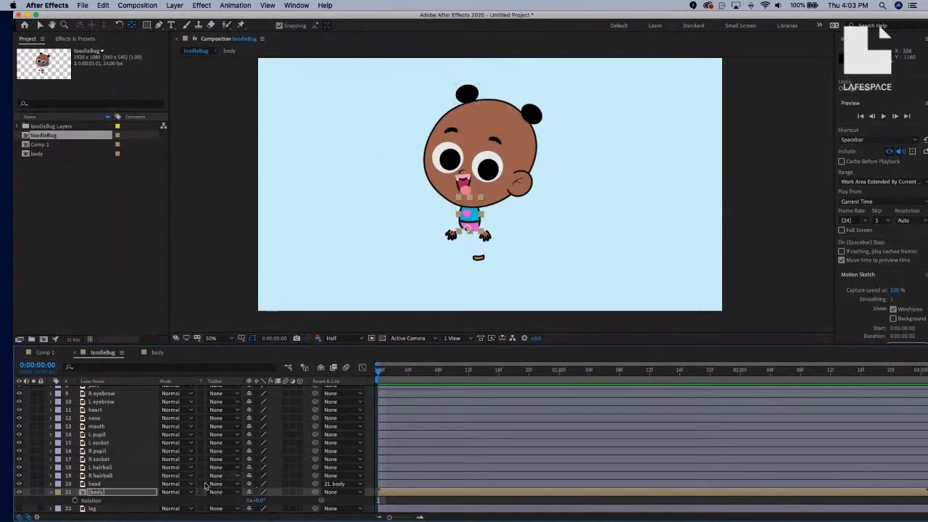
click(51, 494)
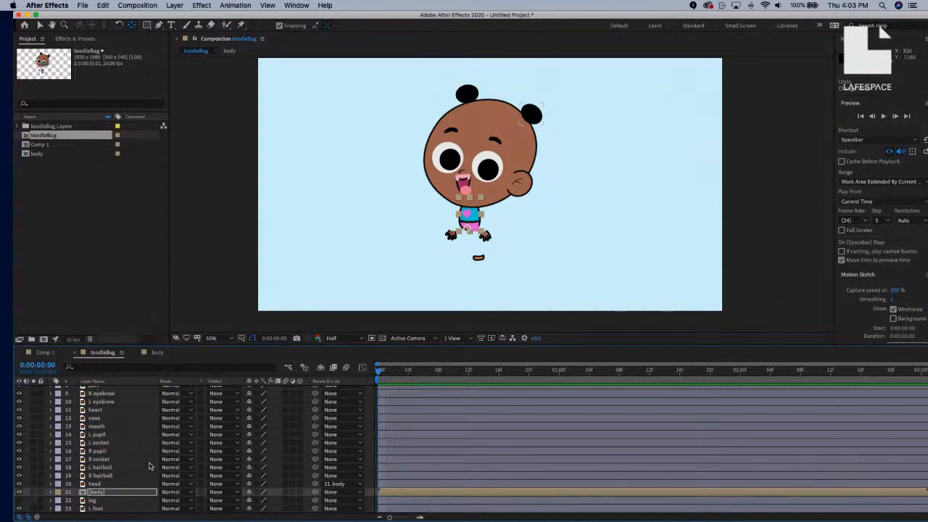
click(351, 340)
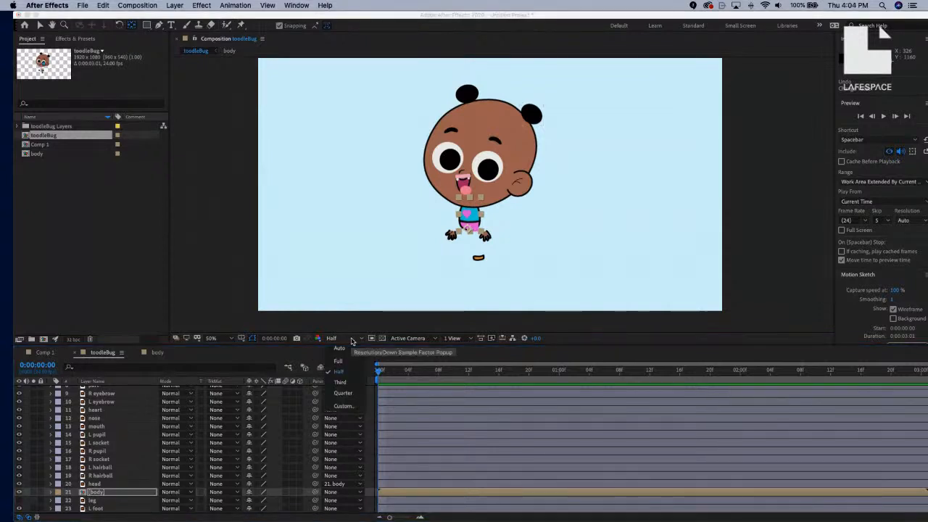
click(352, 341)
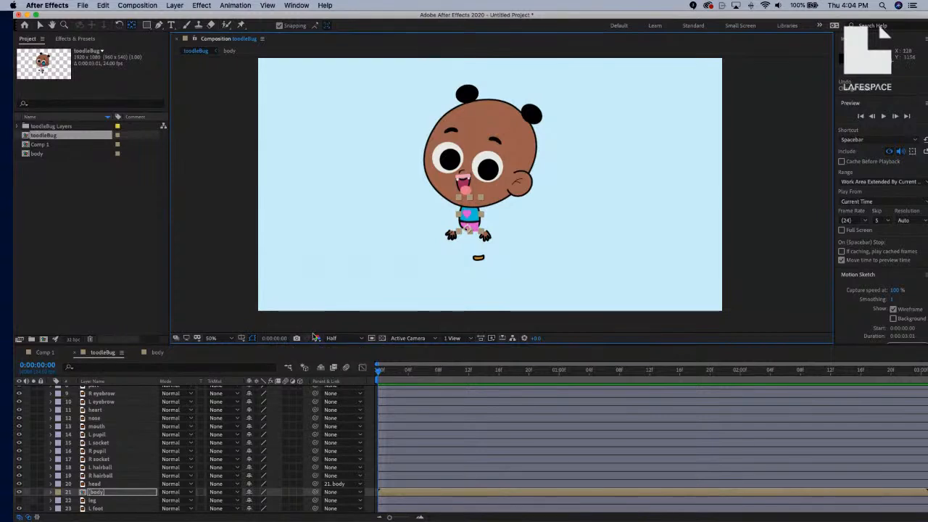
scroll(153, 447, up, 4)
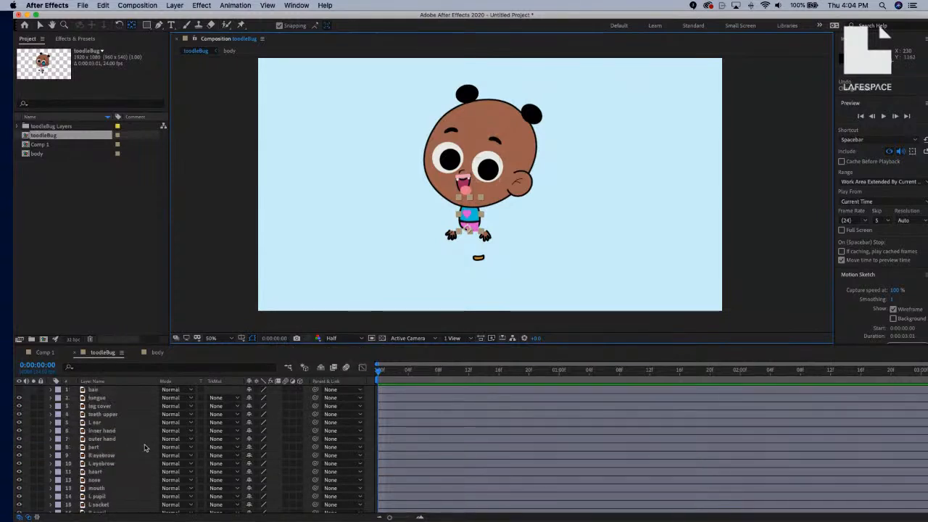
key(Return)
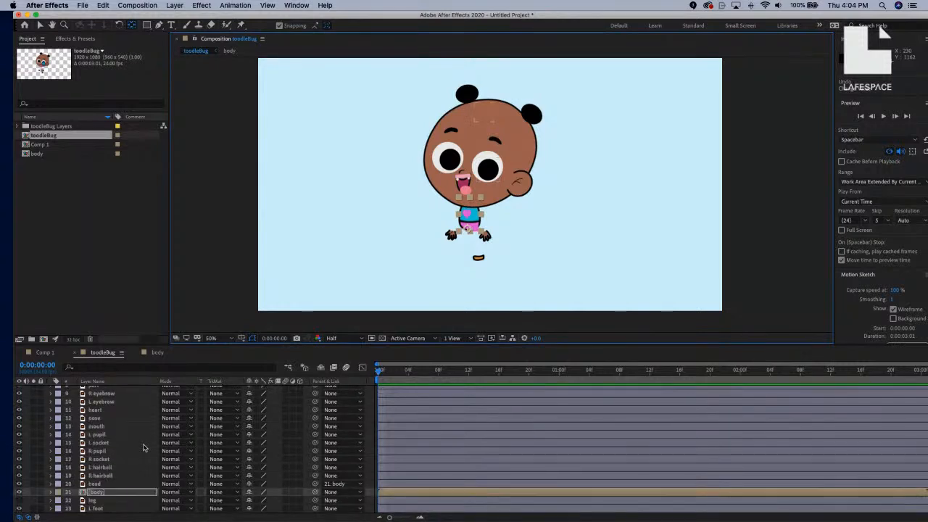
scroll(143, 447, up, 3)
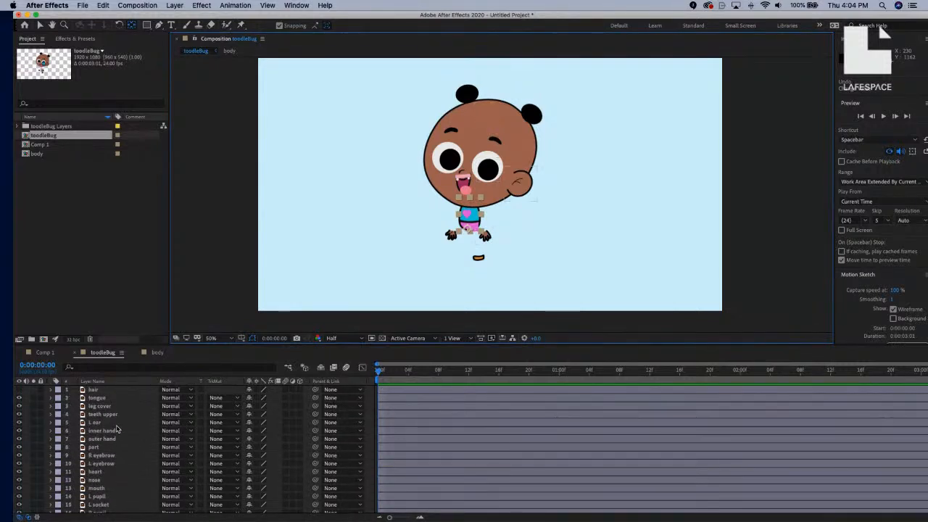
scroll(115, 446, down, 3)
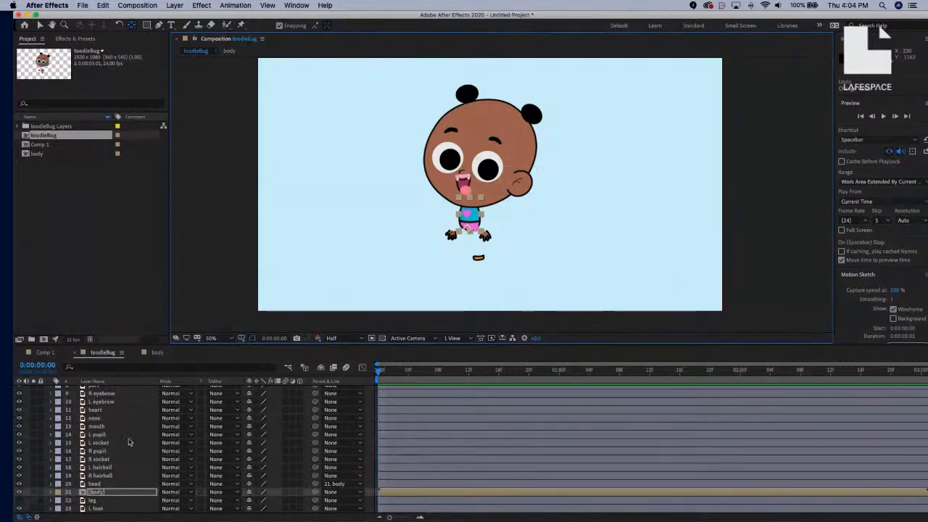
click(113, 484)
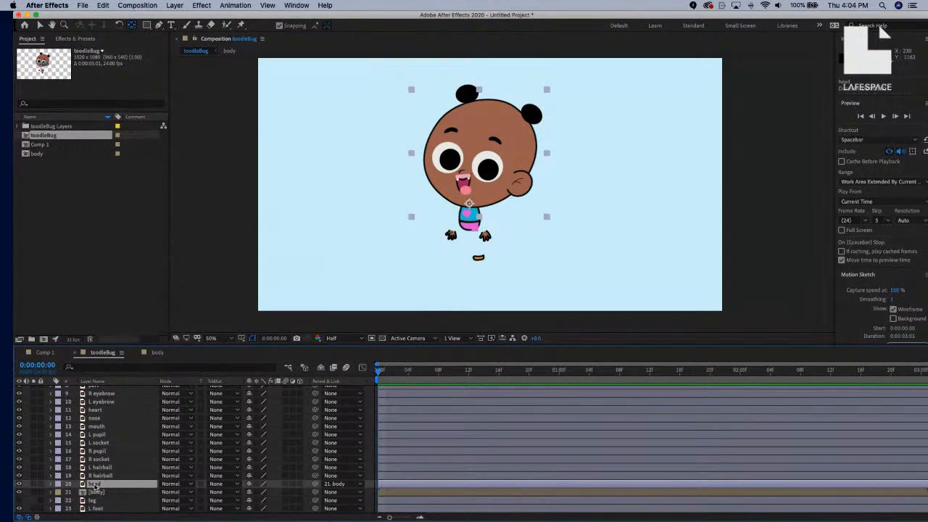
click(19, 484)
click(18, 485)
click(18, 484)
click(19, 484)
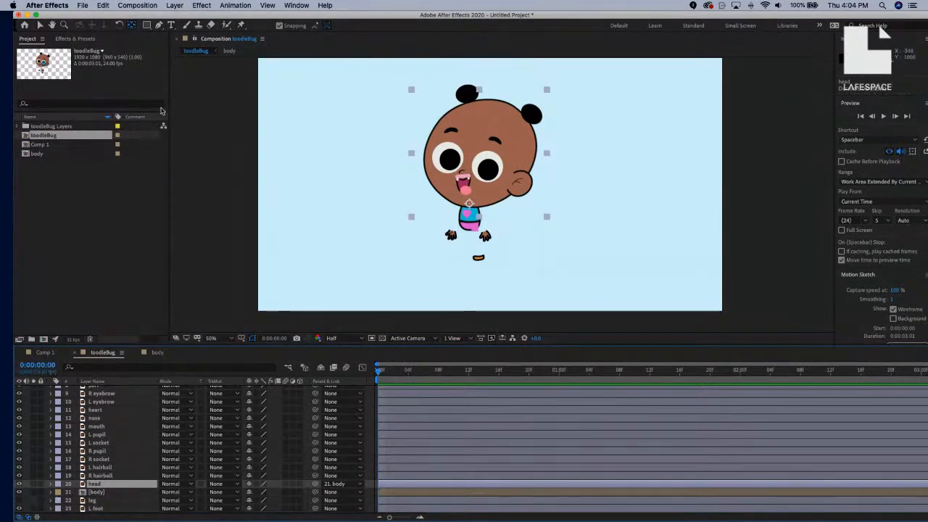
click(174, 5)
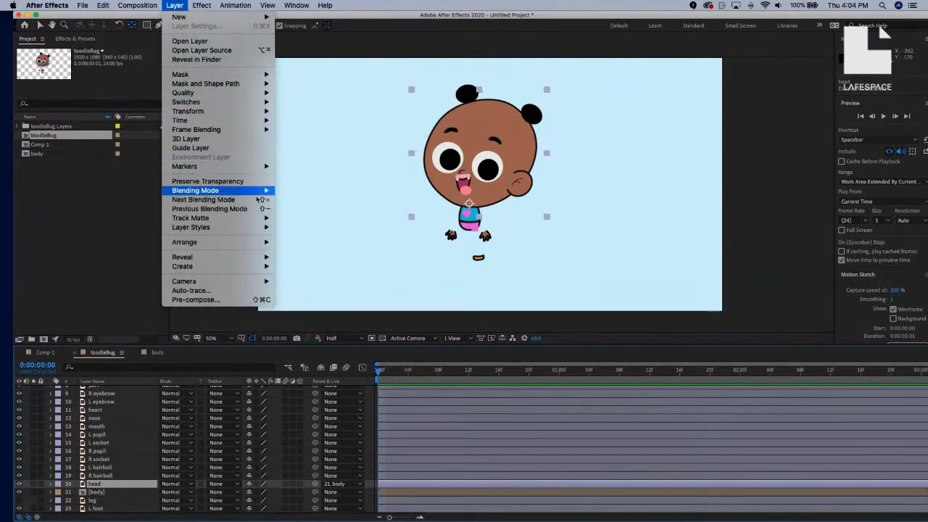
Run Create Shapes from Vector Layer on head to make a head Outlines shape layer.
mouse_move(248, 268)
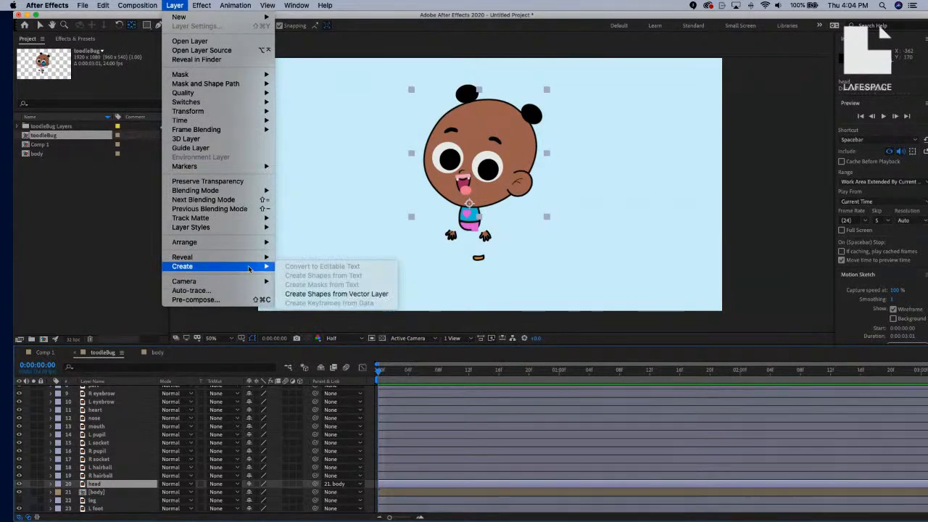
click(316, 294)
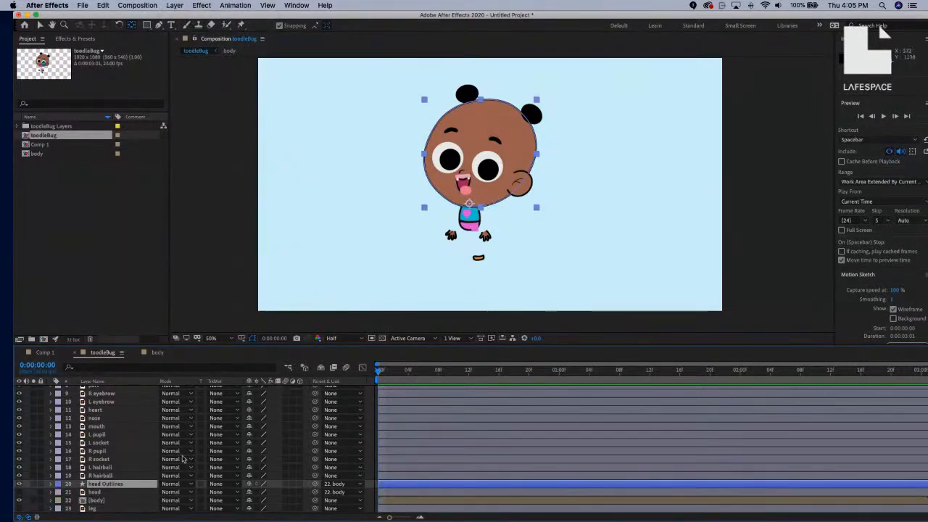
Check the head Outlines layer in the viewer, then delete the original head layer.
click(98, 492)
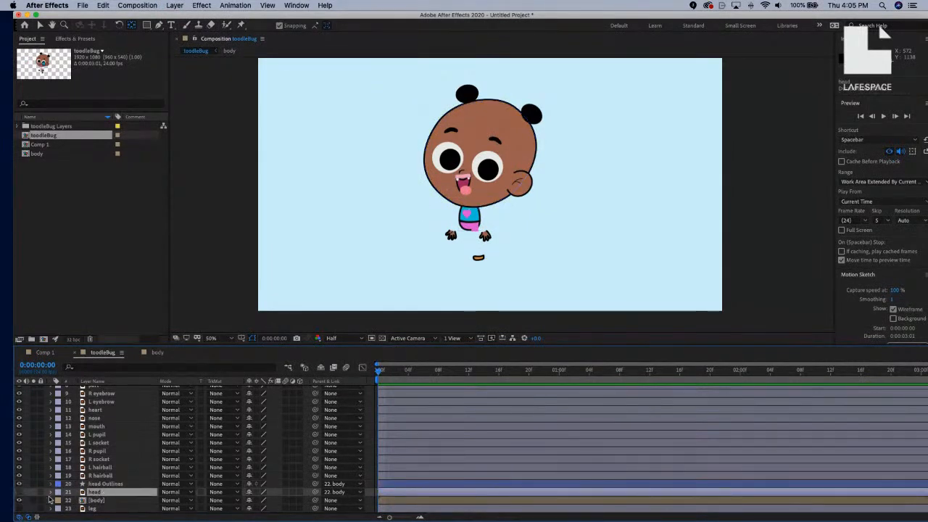
click(108, 484)
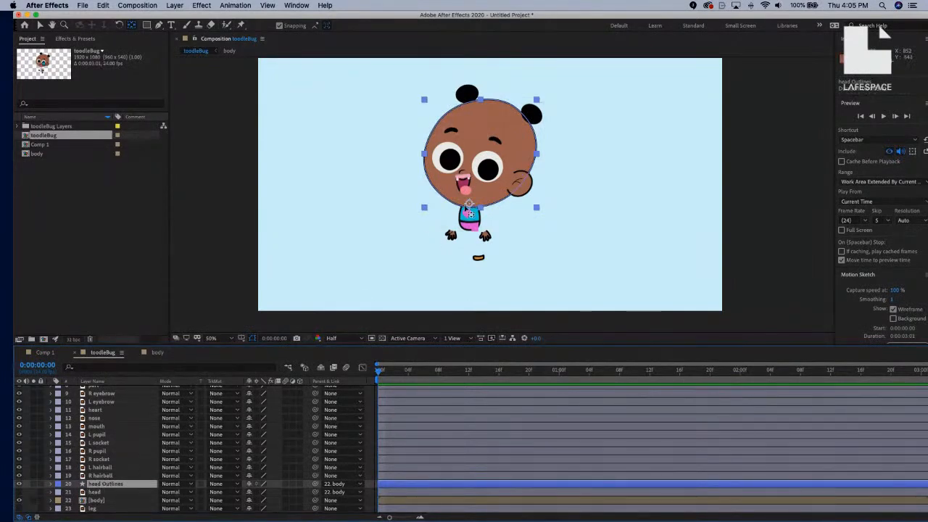
scroll(472, 221, up, 2)
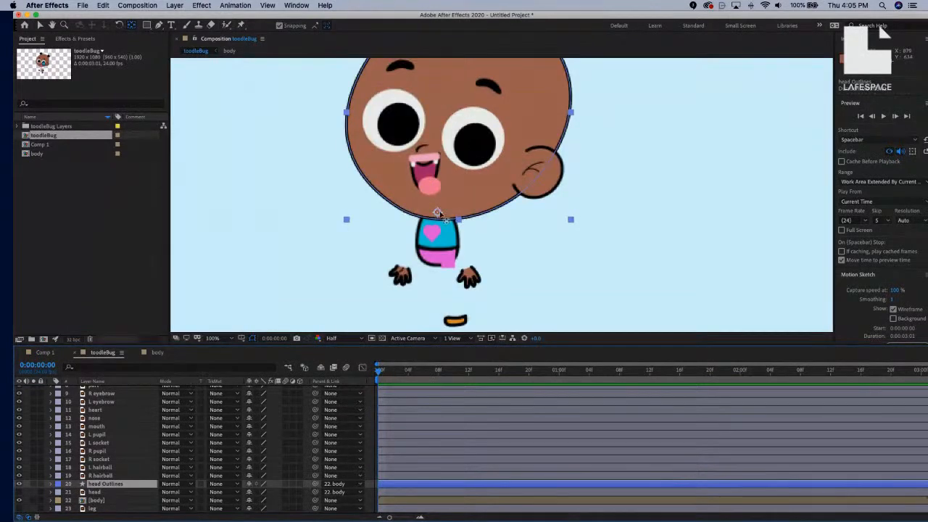
drag(451, 224, 449, 293)
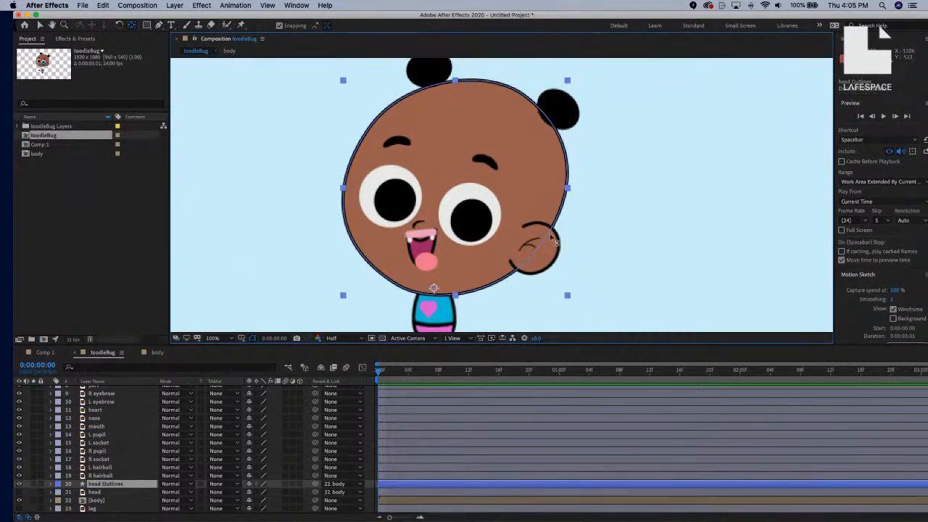
key(comma)
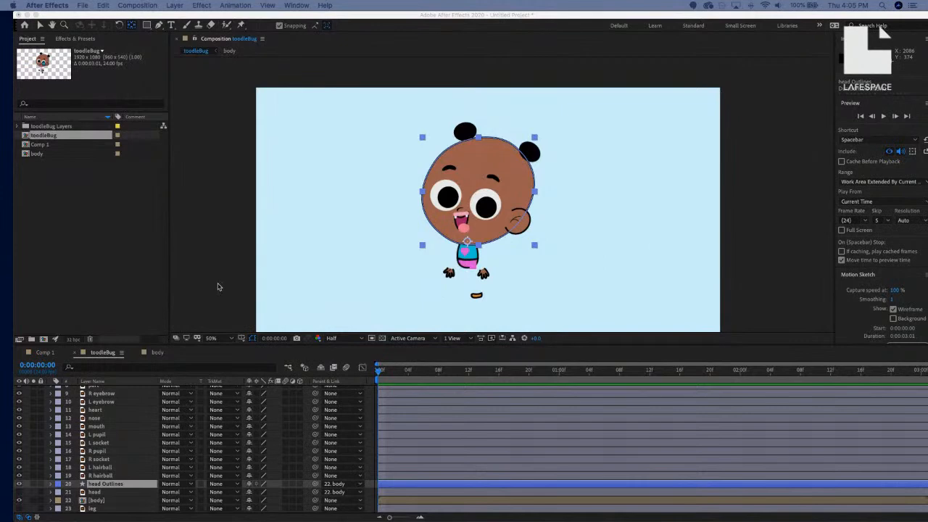
scroll(500, 196, up, 2)
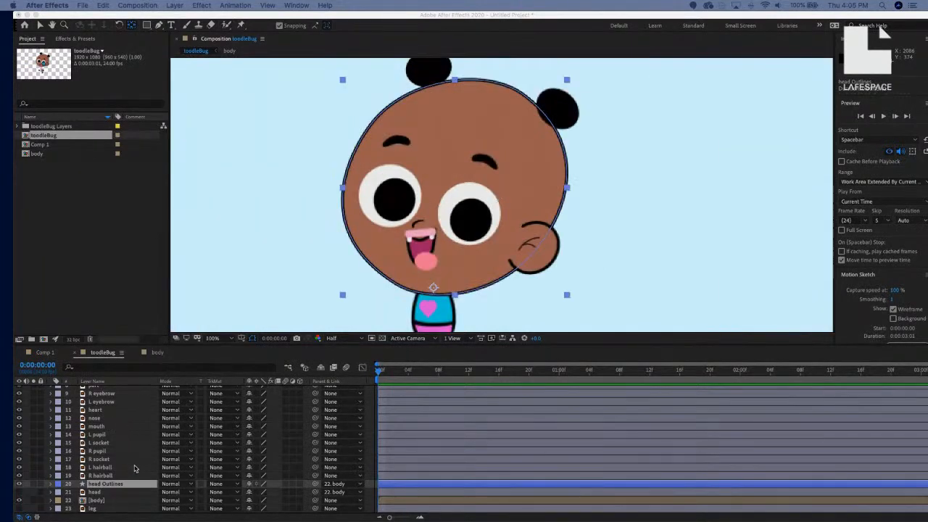
click(118, 493)
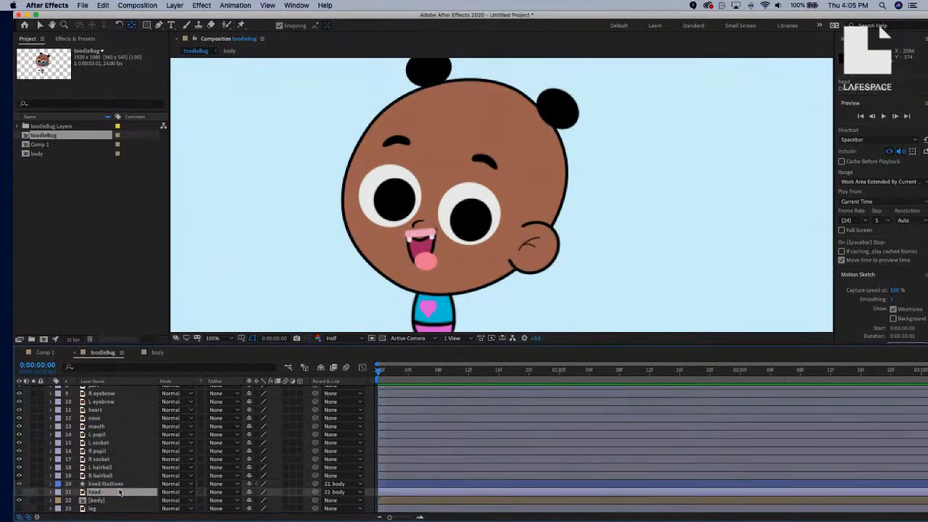
key(Delete)
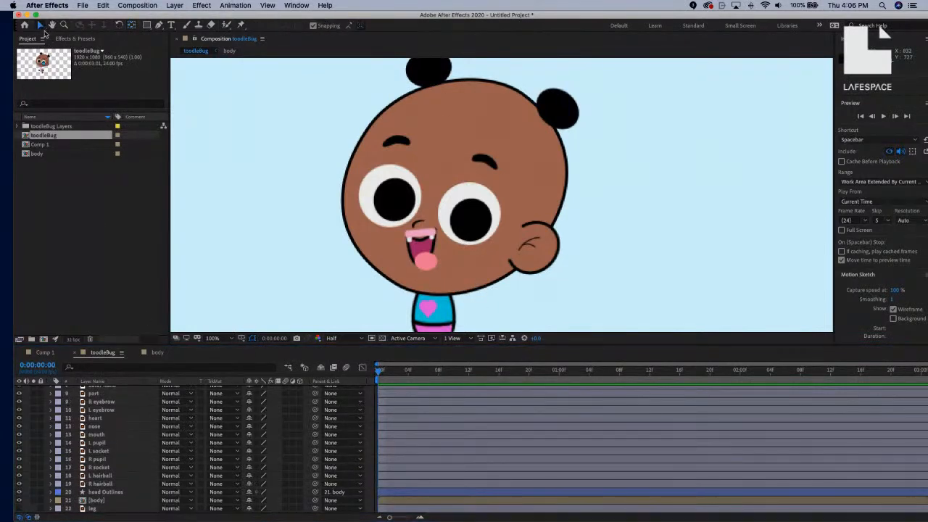
Duplicate the head Outlines layer with Cmd+D to create head Outlines 2.
click(497, 285)
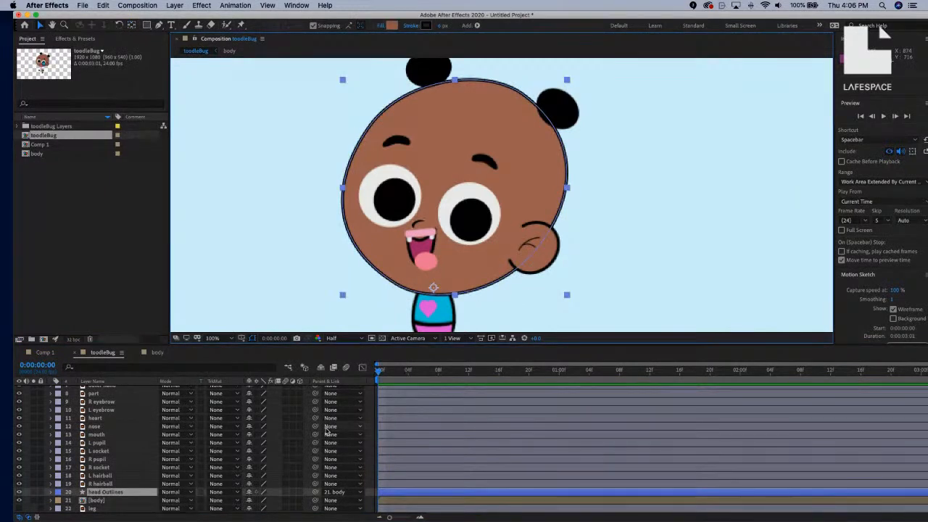
scroll(152, 468, down, 1)
key(space)
drag(153, 467, 162, 464)
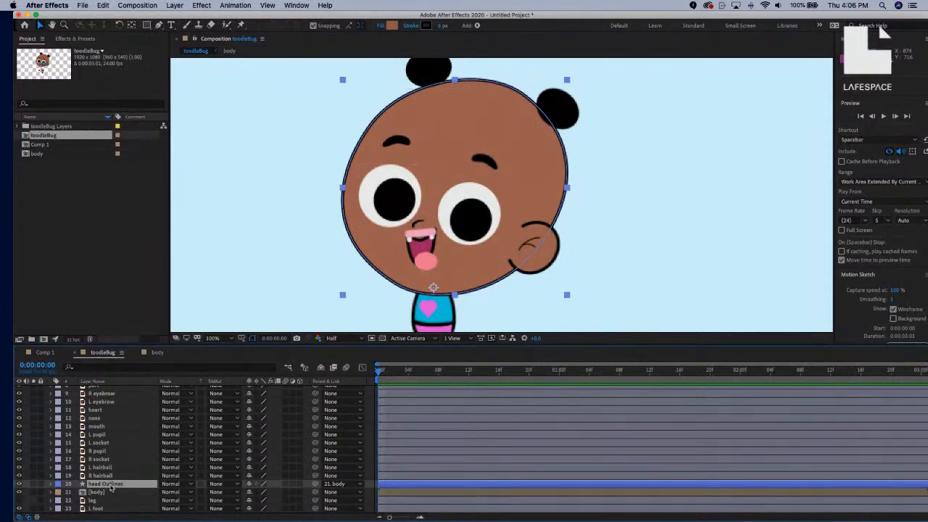
key(super+d)
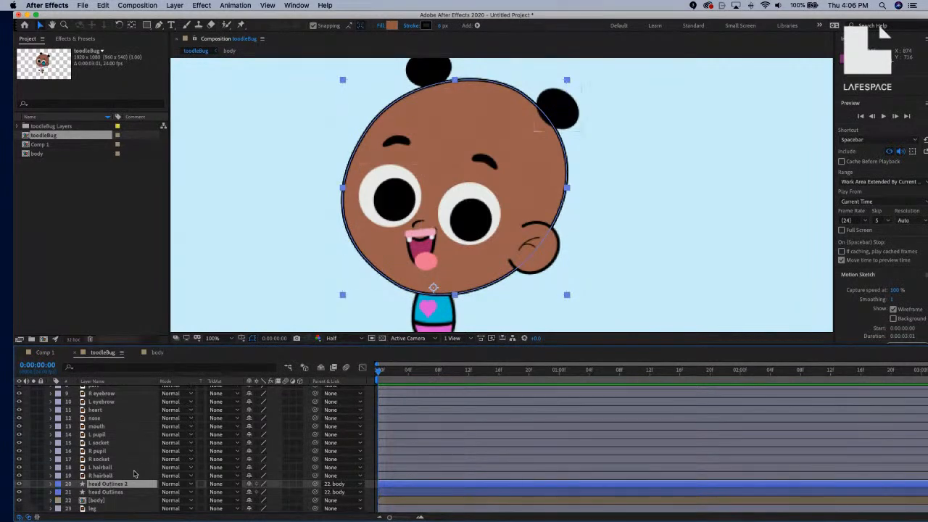
Move the hair layer so it sits directly under head Outlines 2.
scroll(135, 475, up, 3)
scroll(136, 475, up, 4)
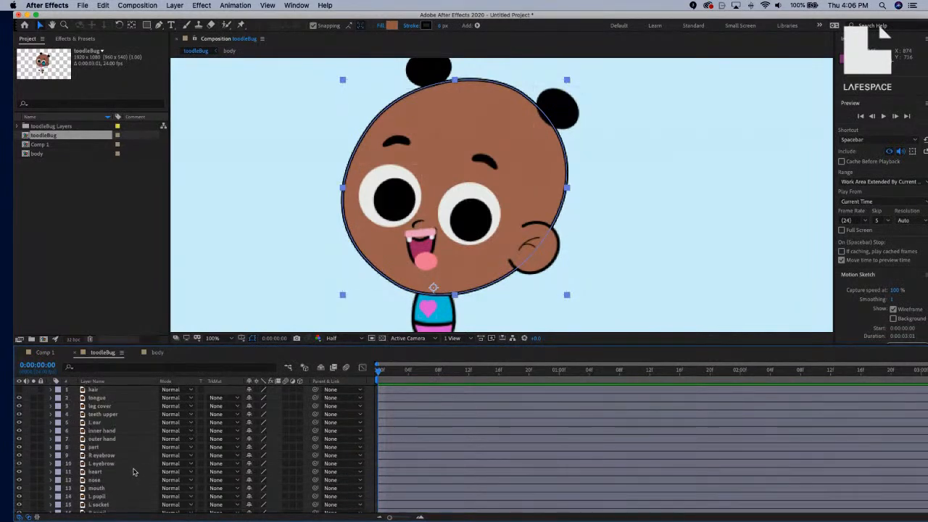
scroll(134, 472, down, 8)
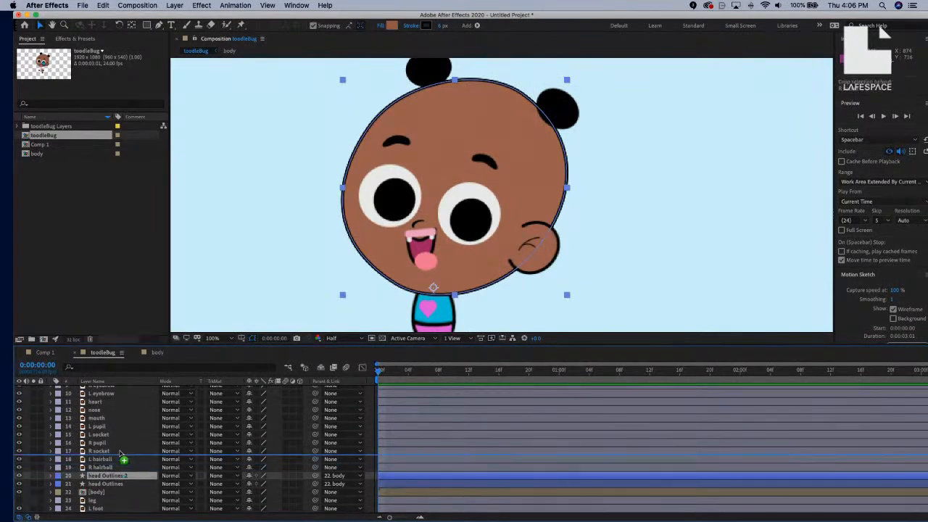
drag(126, 383, 126, 503)
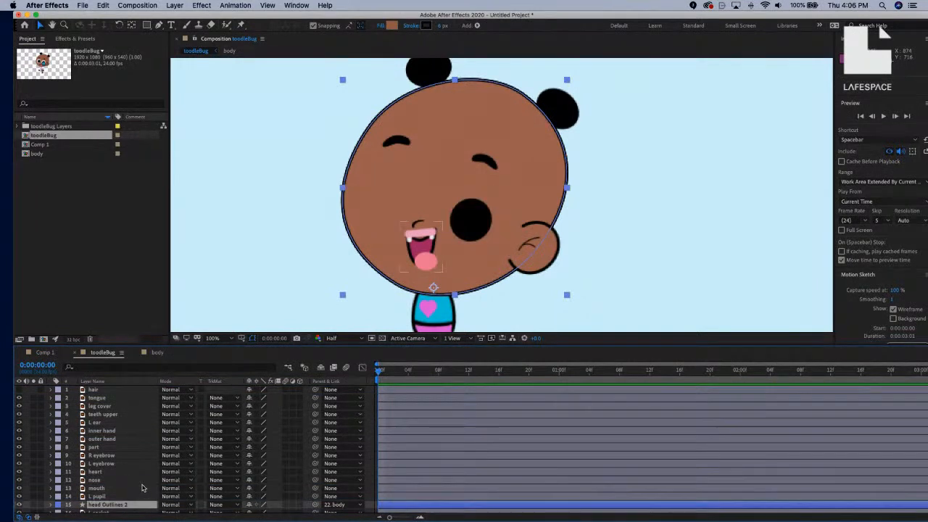
key(super+z)
drag(120, 392, 119, 484)
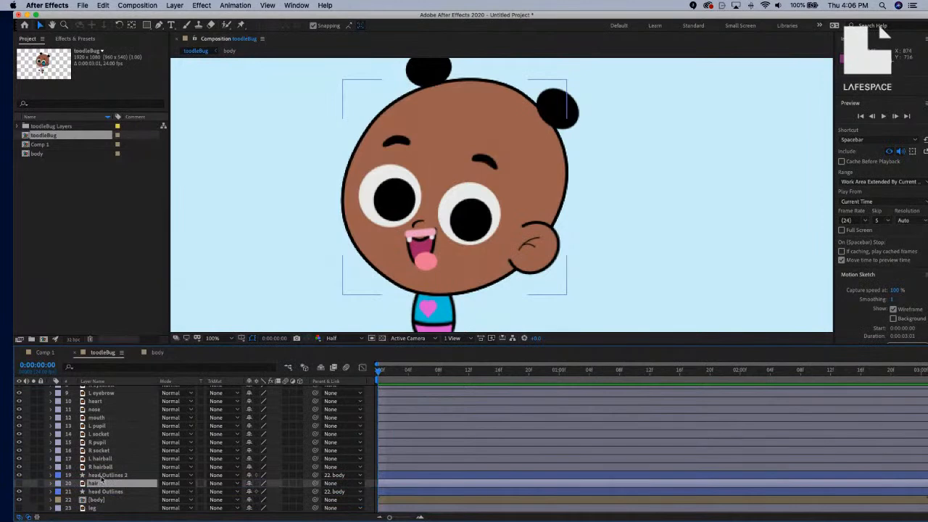
Make the hair layer visible and compare it with head Outlines 2 hidden and shown.
click(102, 484)
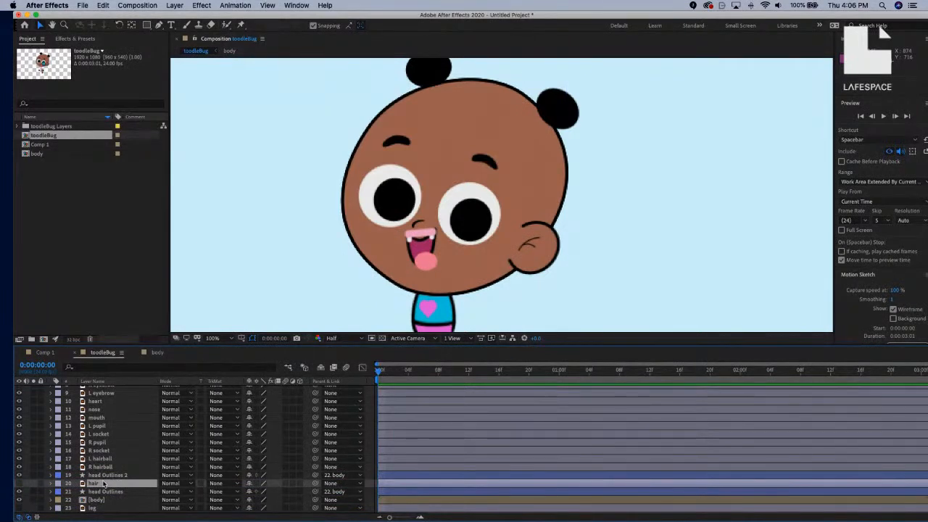
click(19, 484)
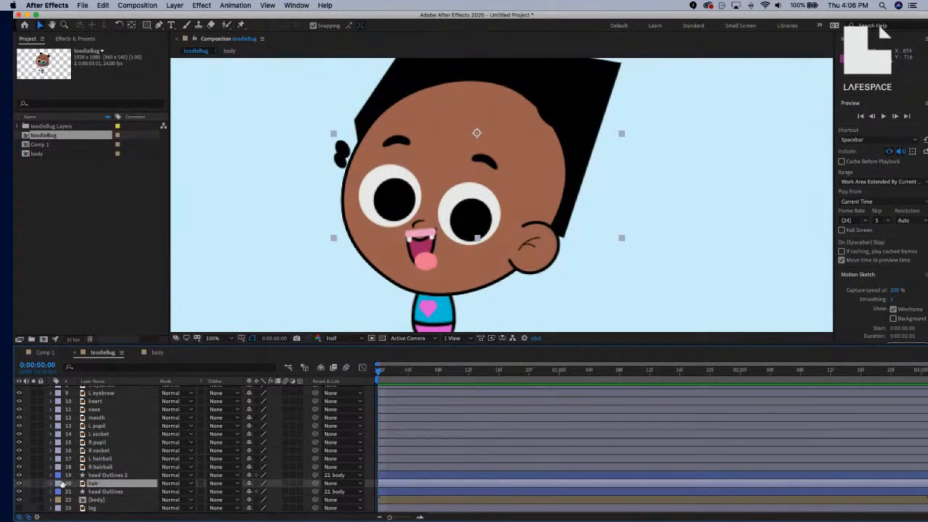
click(19, 475)
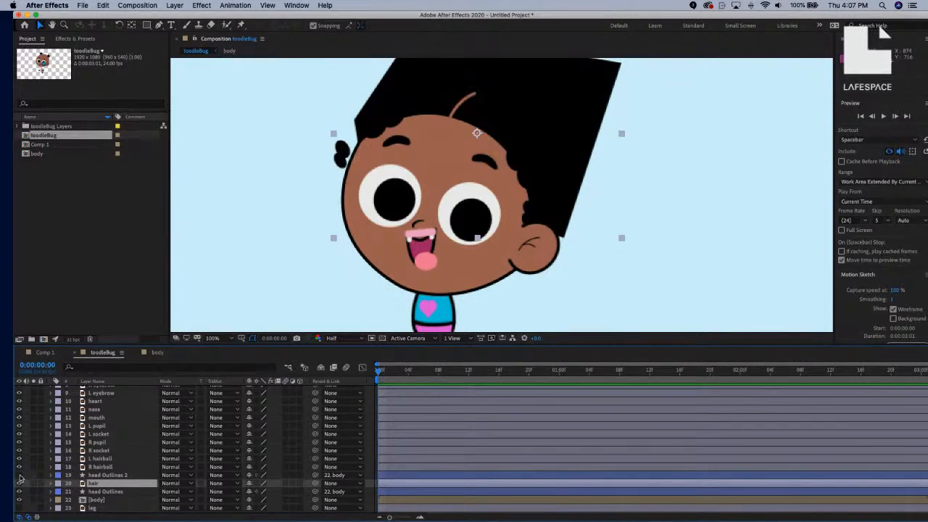
click(19, 475)
click(20, 476)
click(131, 25)
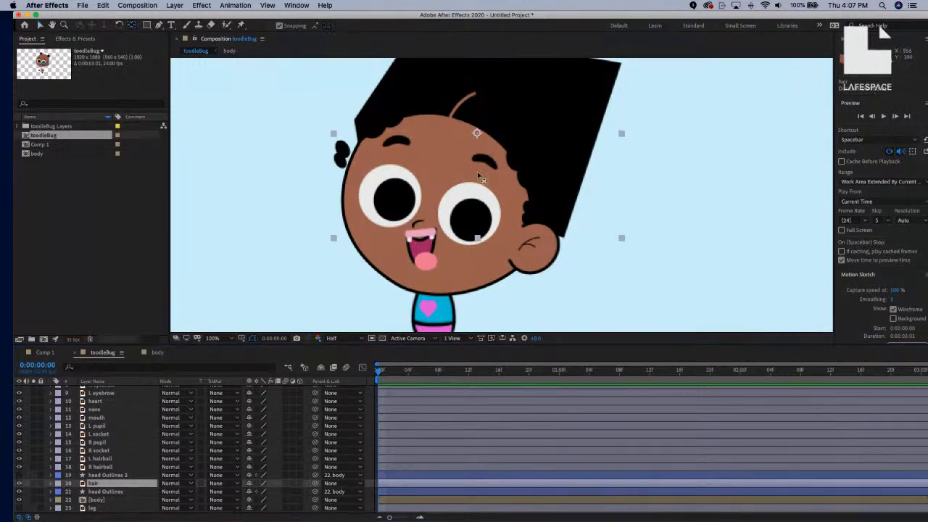
scroll(494, 156, up, 2)
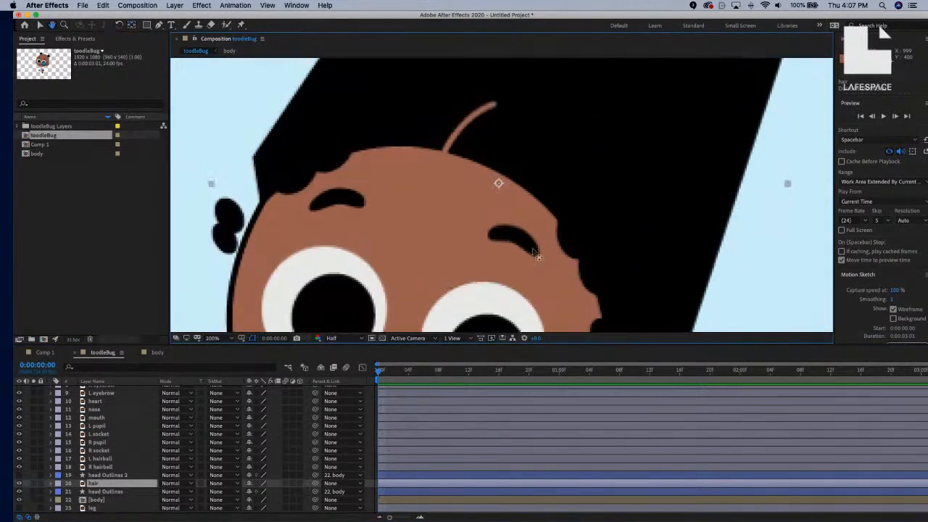
Drag the hair layer's anchor point onto the root of the curly forehead strand, then zoom back to 100%.
click(468, 165)
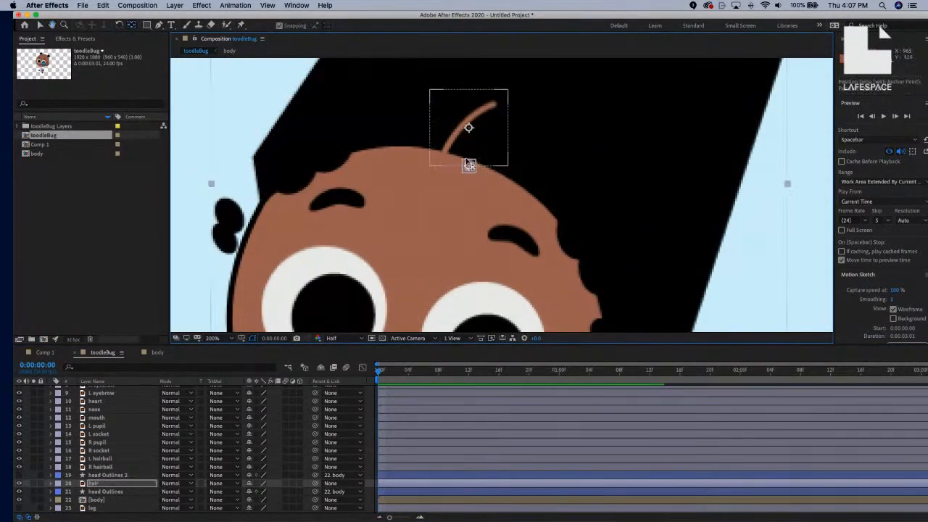
drag(468, 165, 451, 151)
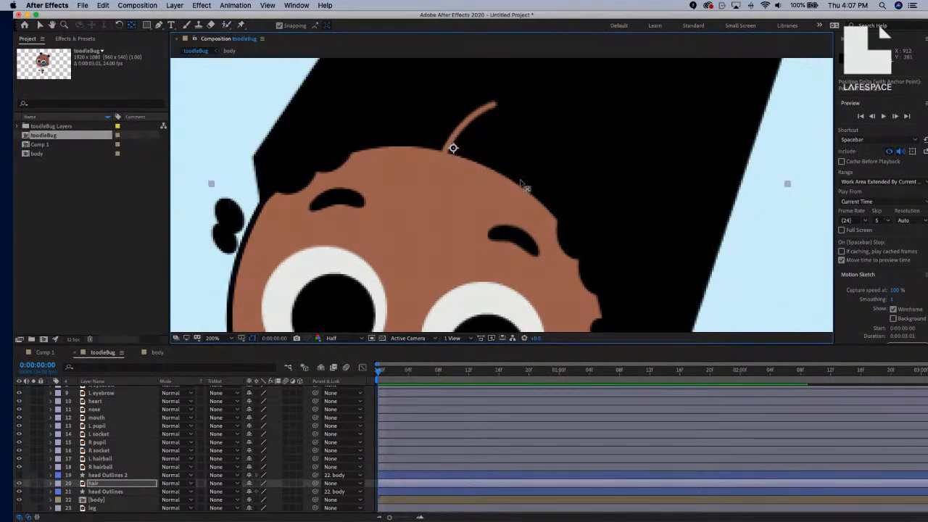
key(comma)
key(comma)
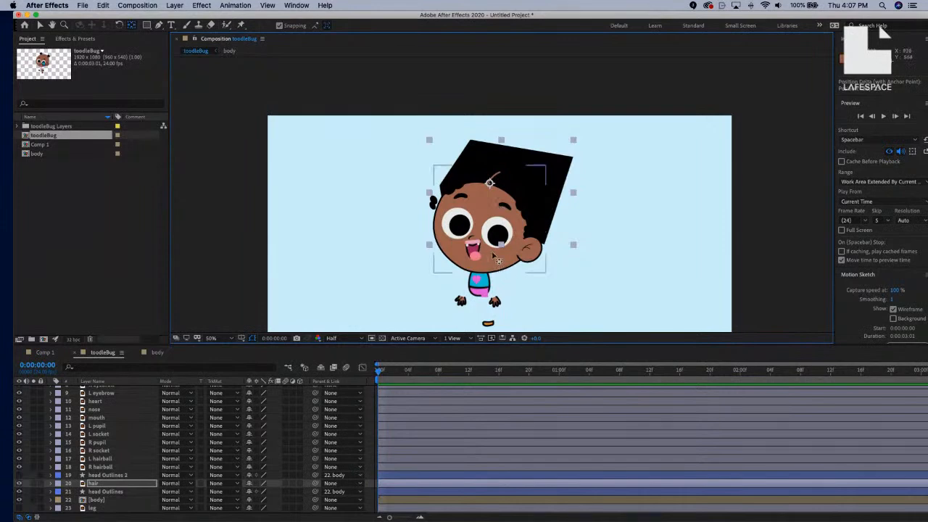
key(period)
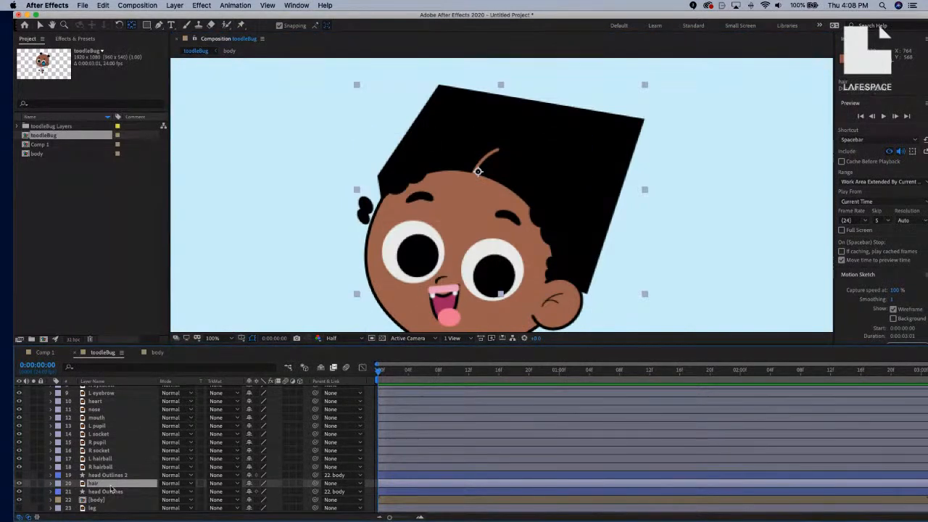
click(177, 7)
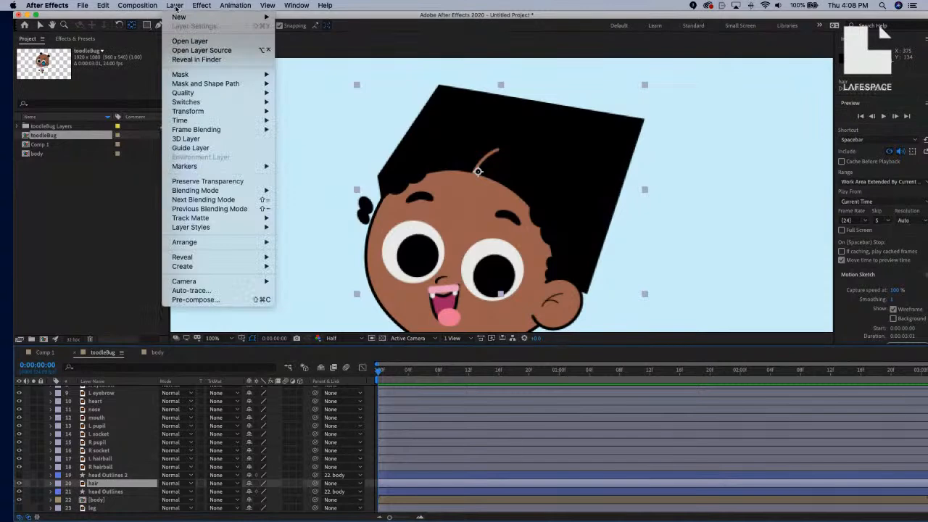
mouse_move(213, 268)
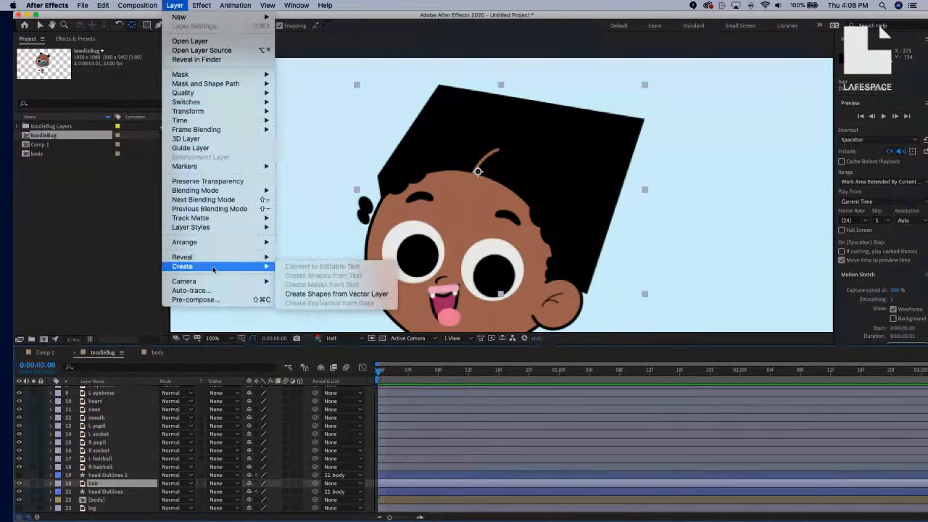
click(305, 293)
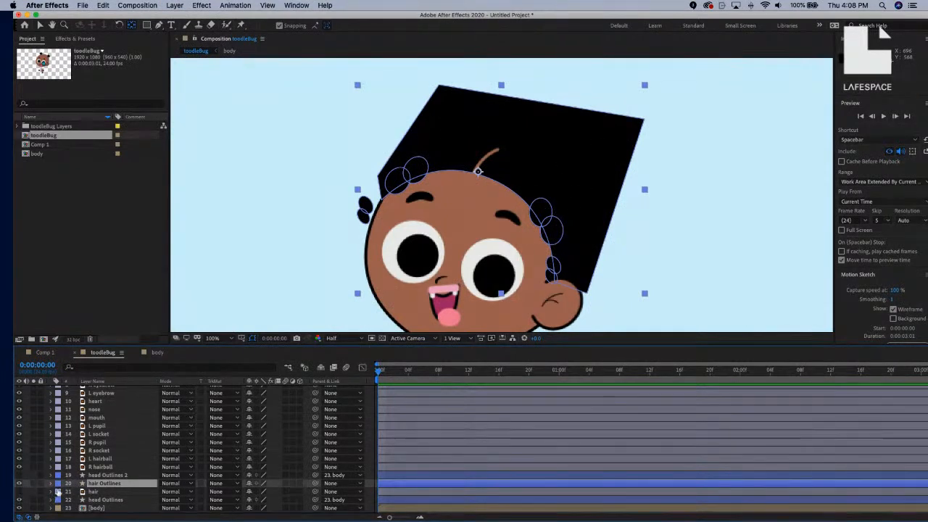
click(107, 492)
key(Delete)
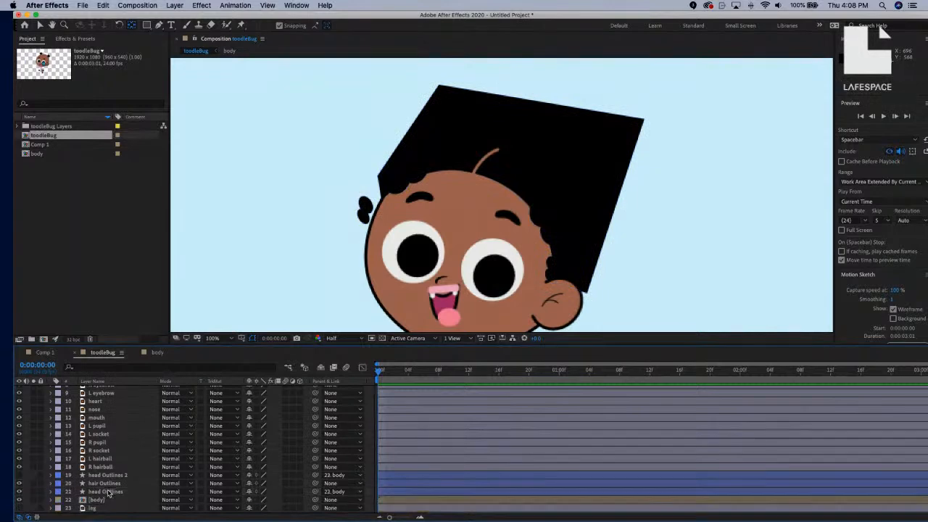
click(101, 484)
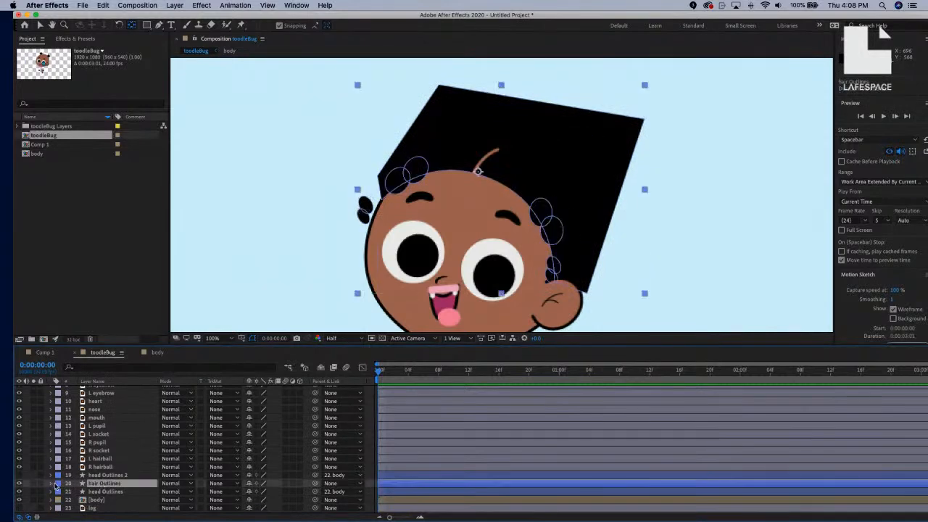
click(52, 483)
scroll(65, 480, down, 1)
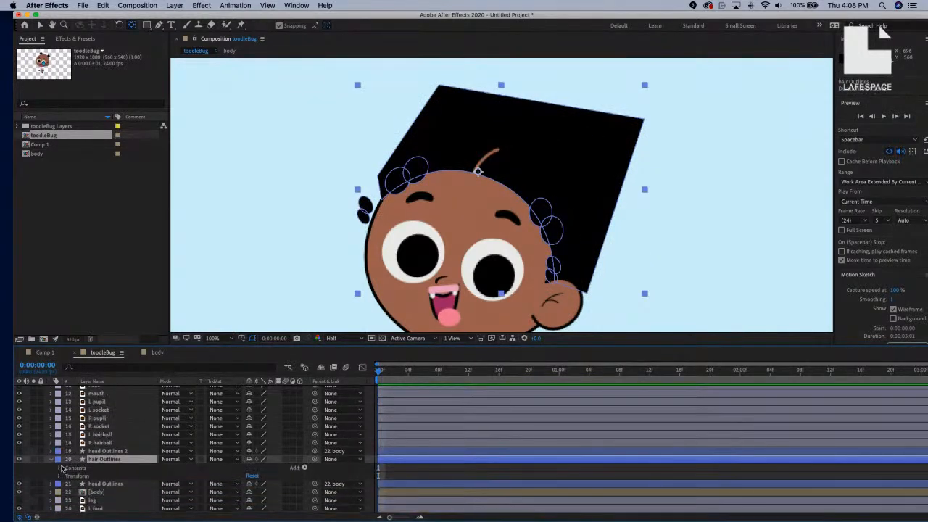
click(61, 468)
scroll(94, 464, down, 2)
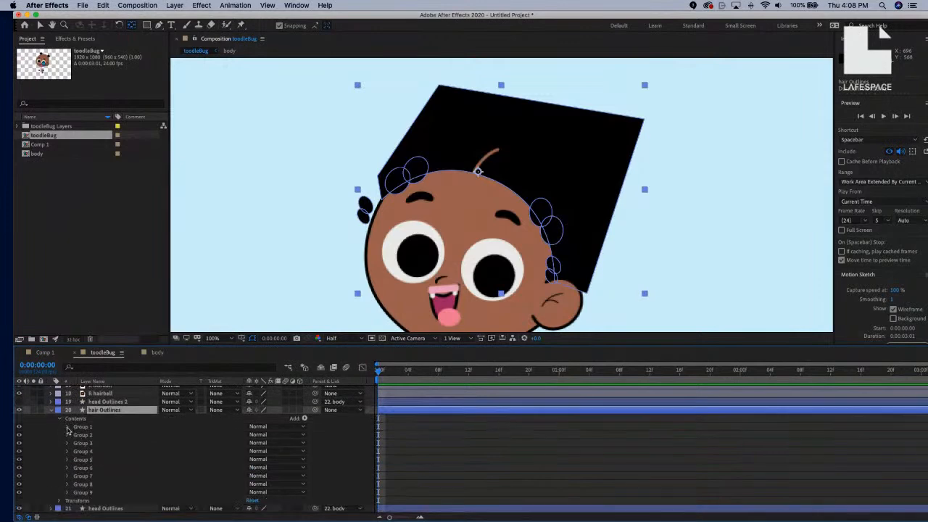
click(67, 427)
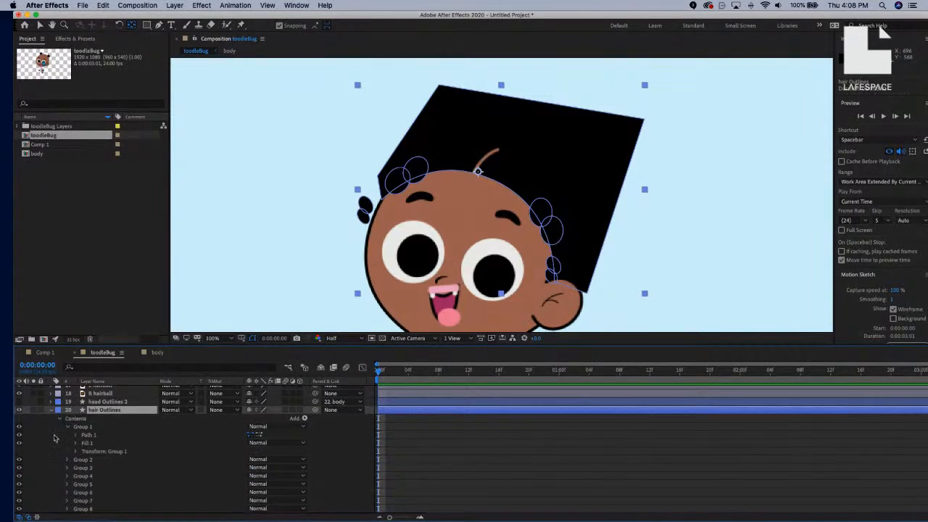
click(19, 435)
click(19, 435)
click(50, 411)
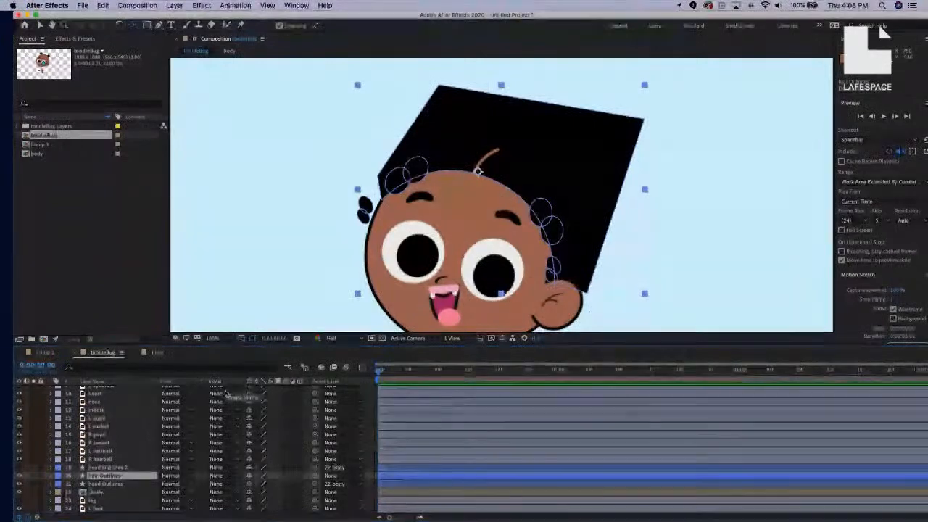
Set the hair Outlines track matte to Alpha Matte 'head Outlines 2', compare against No Track Matte, and reapply it.
click(237, 478)
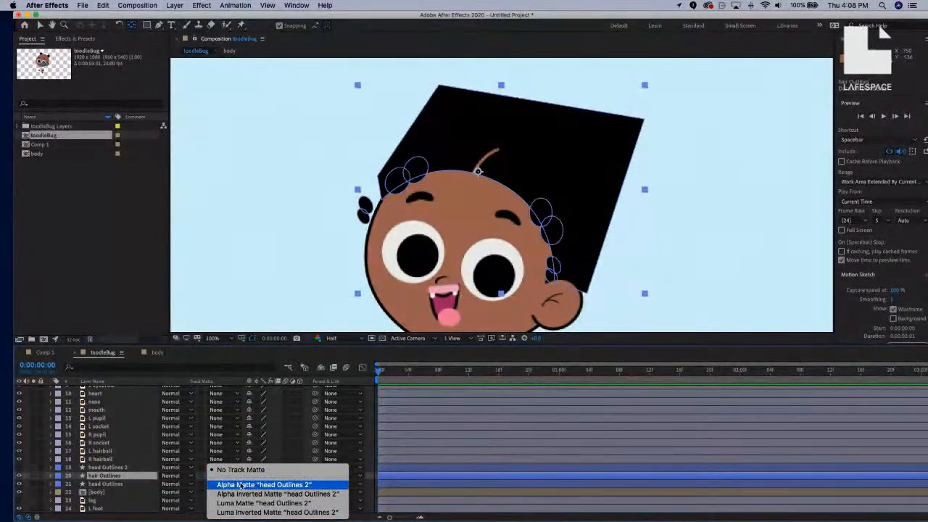
click(239, 484)
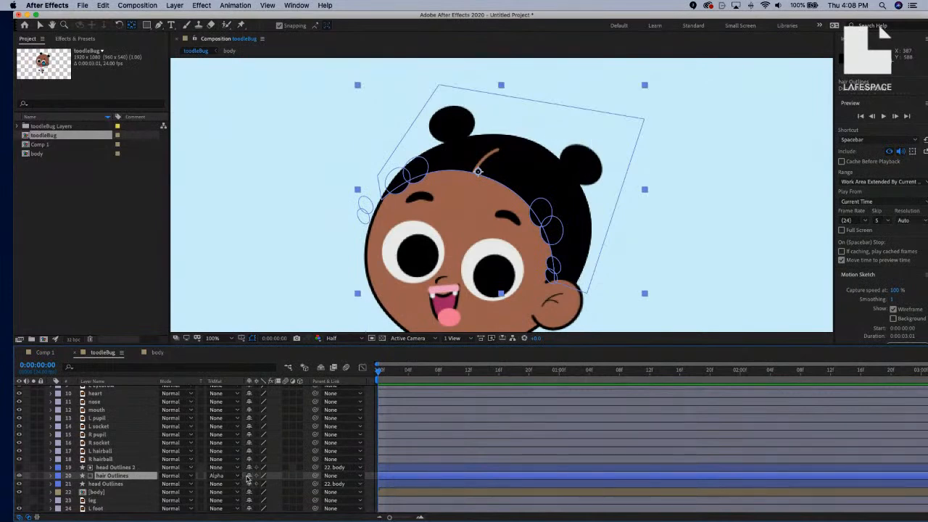
click(239, 476)
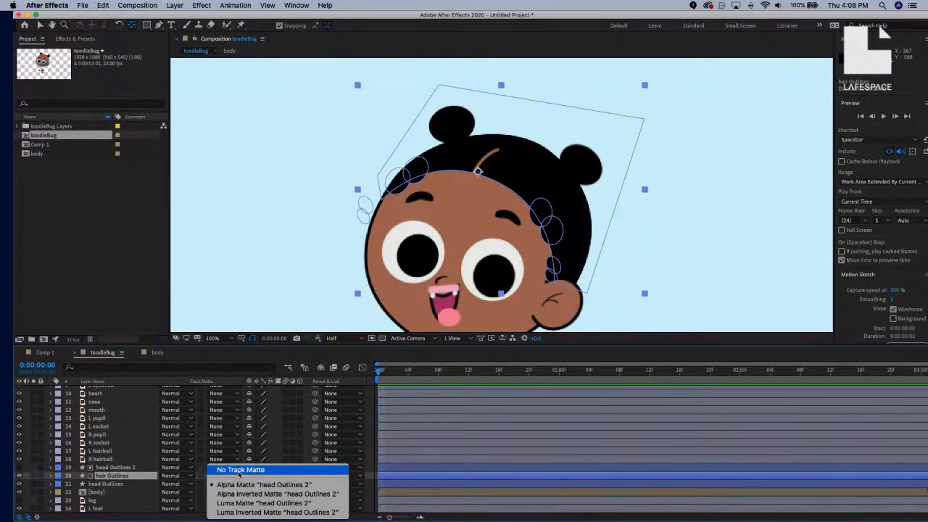
click(238, 472)
click(239, 475)
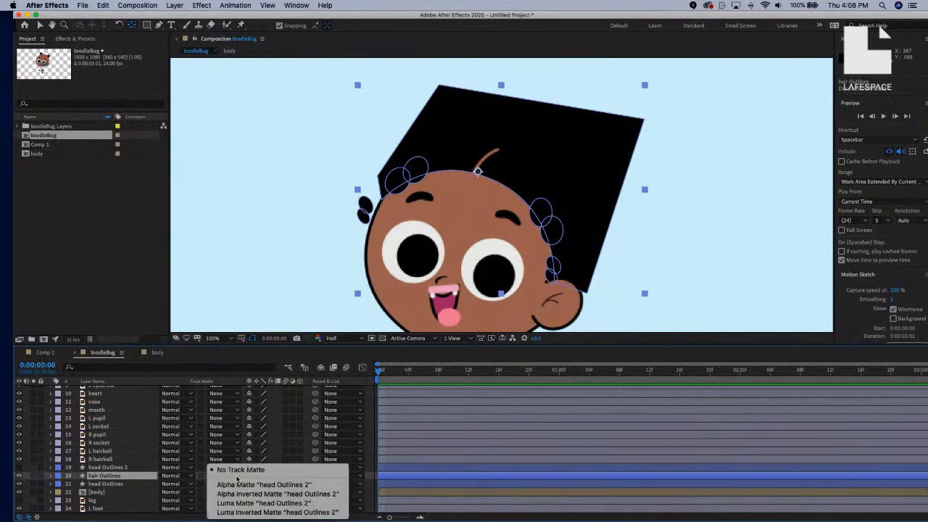
click(240, 484)
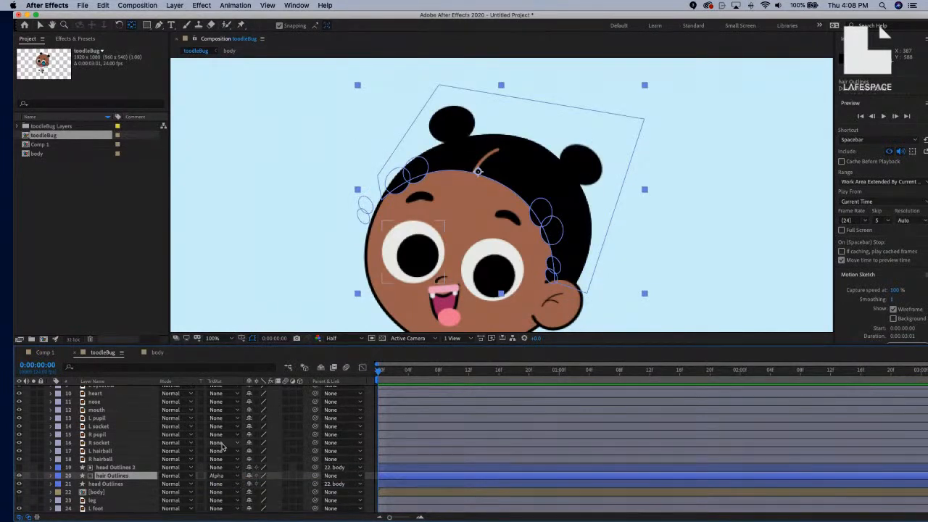
Check the head Outlines 2 layer bounds, deselect the hair, and zoom out to the whole character.
click(134, 470)
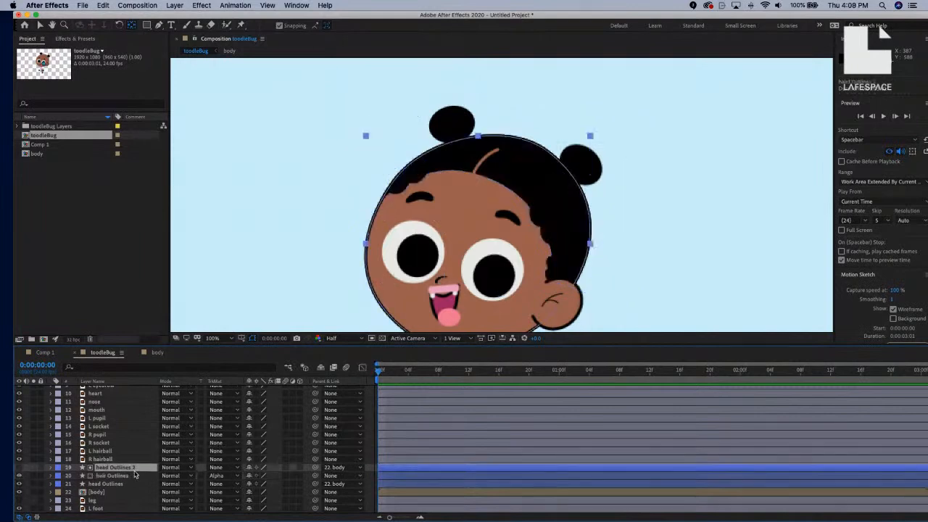
click(134, 475)
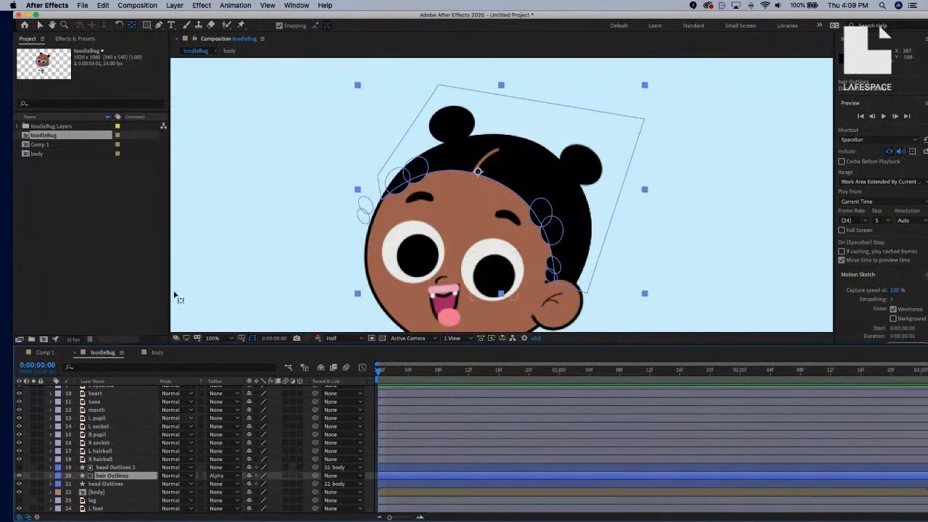
click(40, 25)
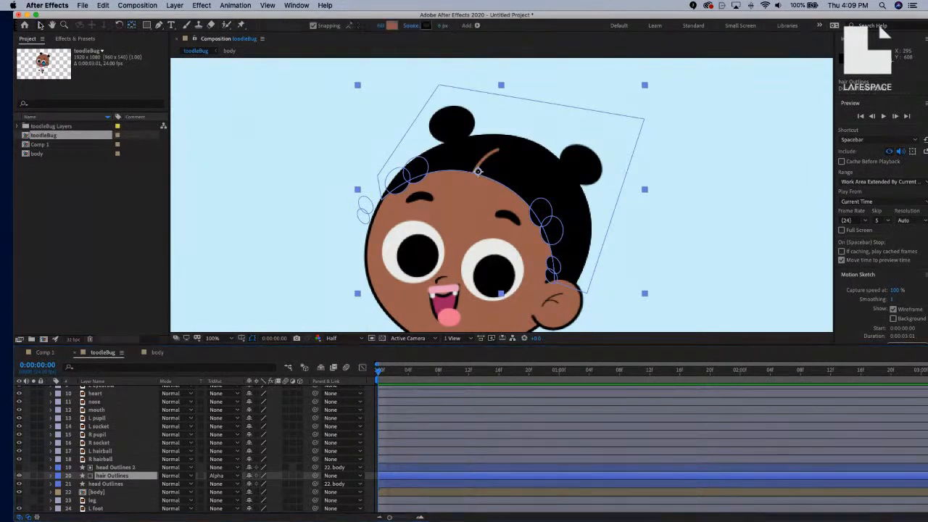
click(322, 194)
scroll(341, 191, down, 1)
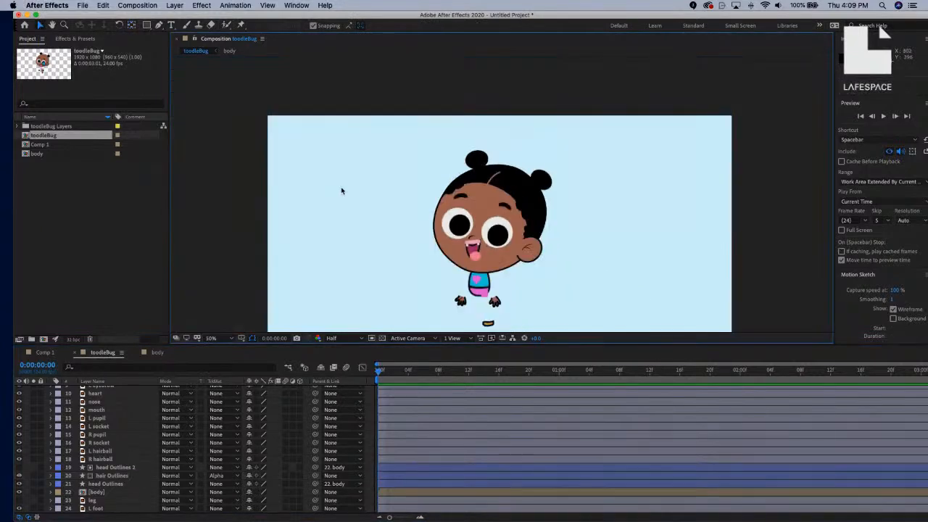
Expand head Outlines 2 through Contents > Group 1 > Path 1 and select its Path property.
scroll(465, 226, up, 1)
drag(464, 225, 439, 179)
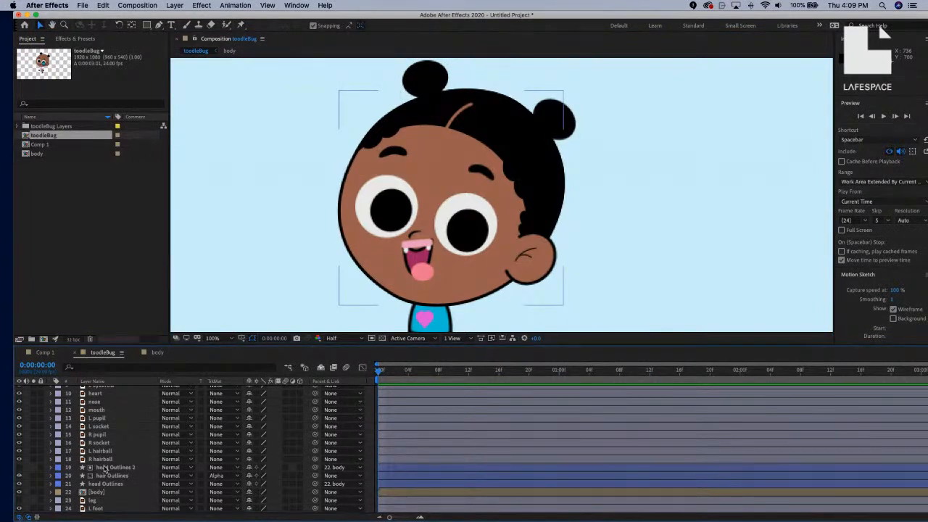
click(106, 468)
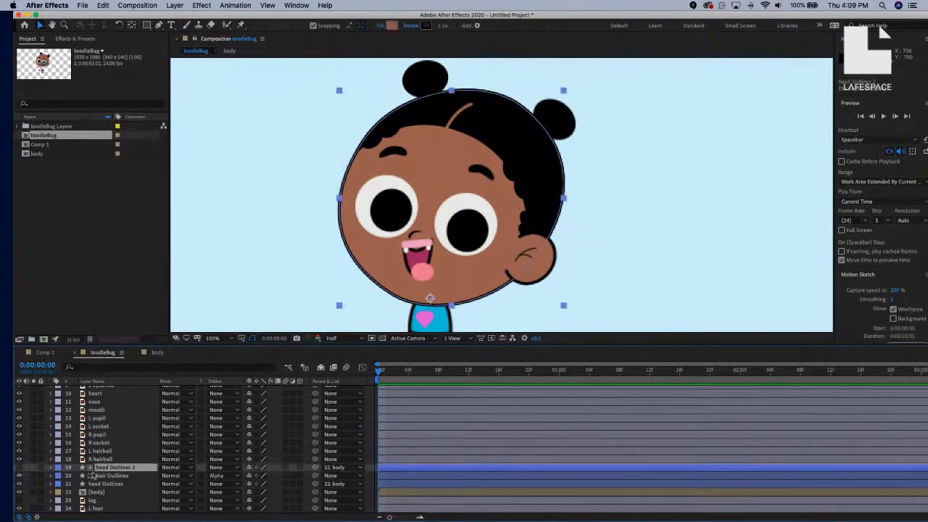
click(51, 468)
click(60, 476)
scroll(108, 460, down, 3)
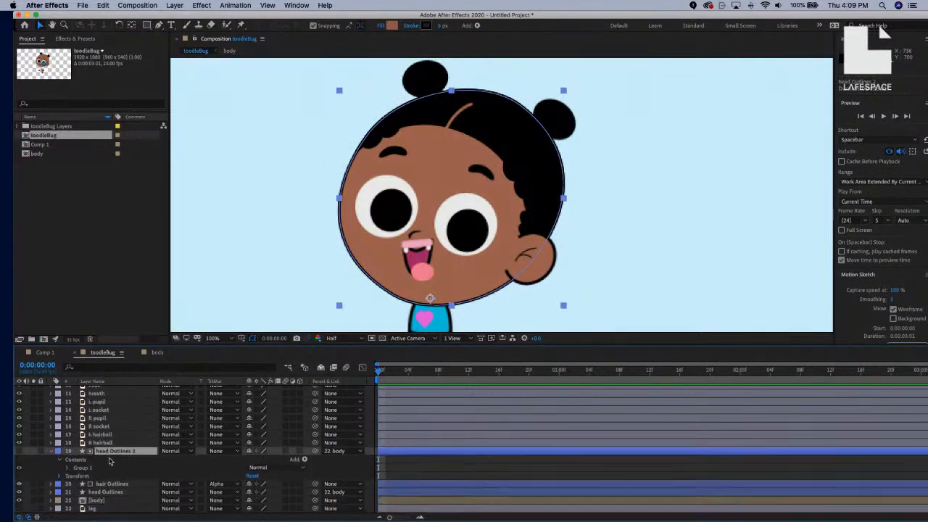
click(68, 460)
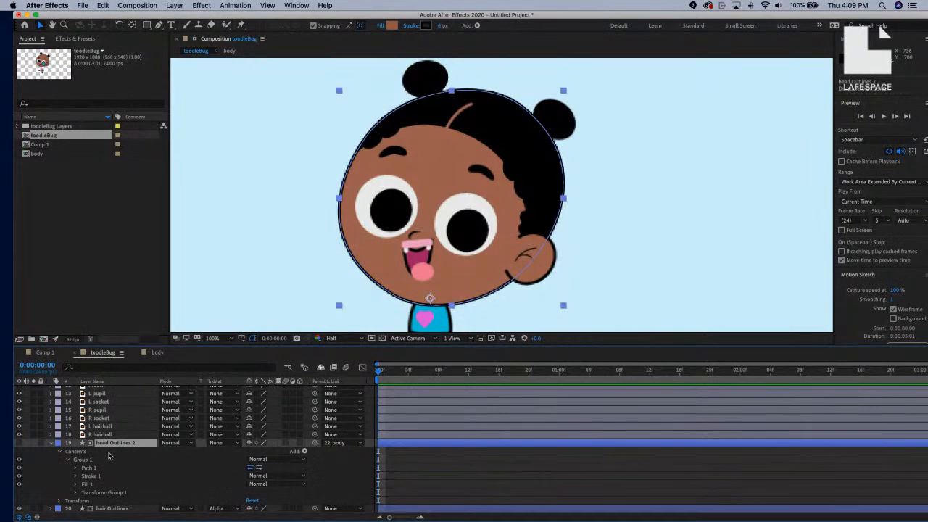
click(78, 468)
scroll(80, 464, down, 5)
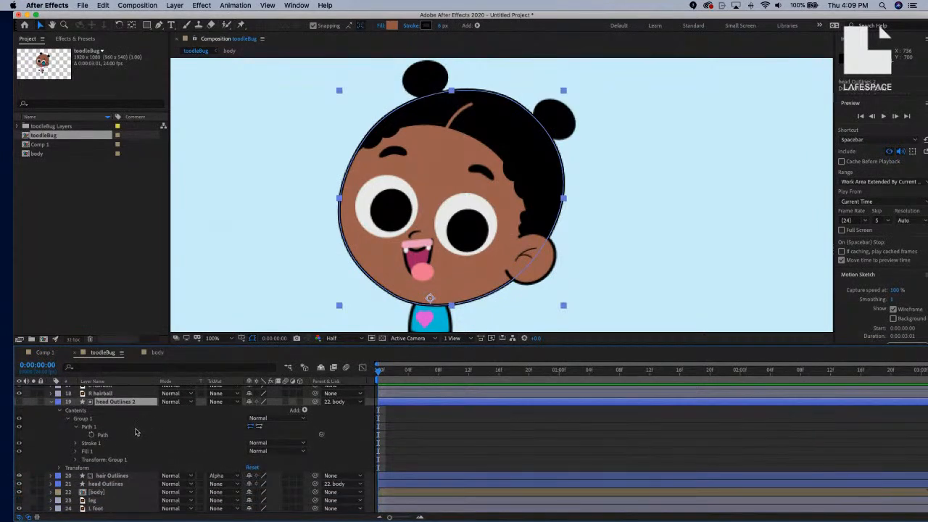
click(116, 435)
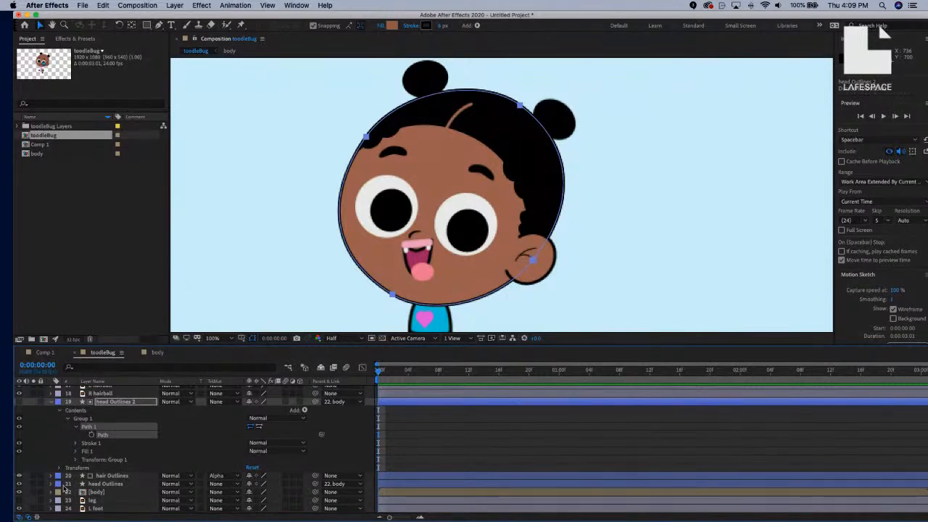
click(109, 484)
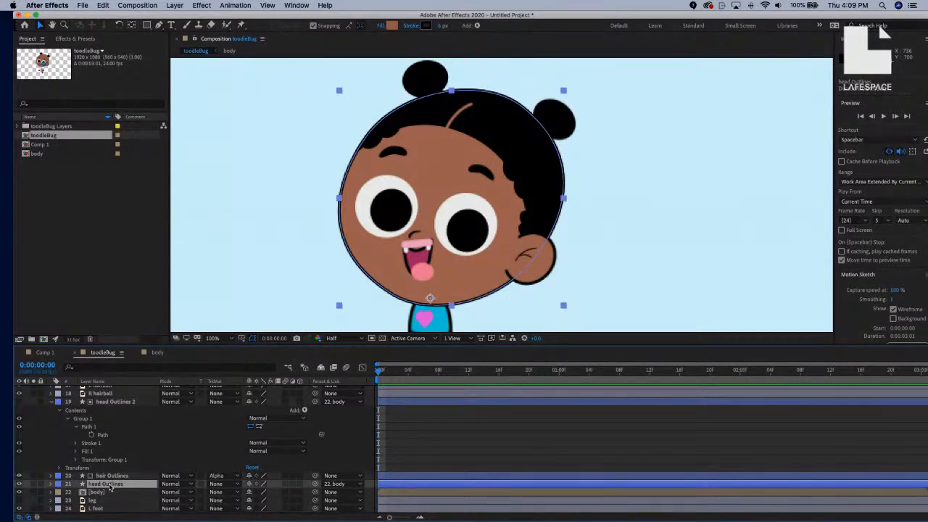
Rename the original head Outlines layer to 'head'.
key(Return)
key(BackSpace)
key(BackSpace)
key(BackSpace)
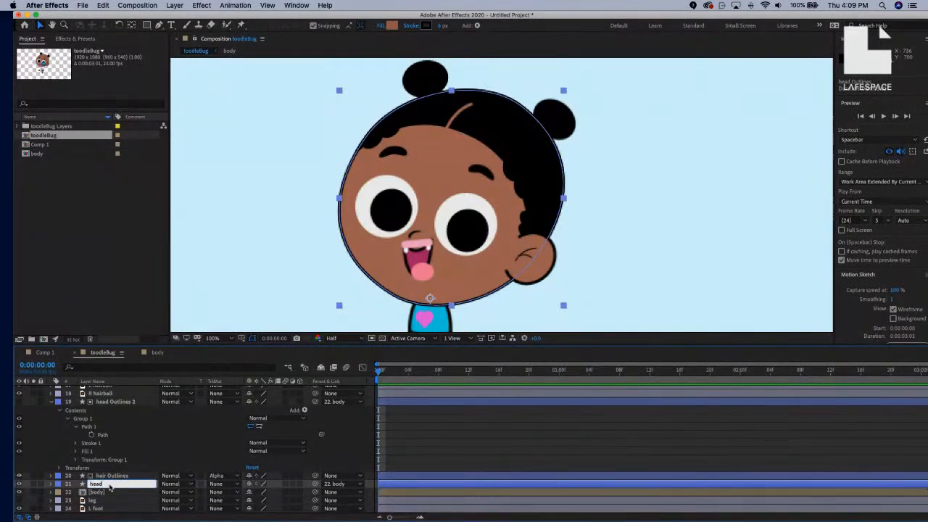
key(Return)
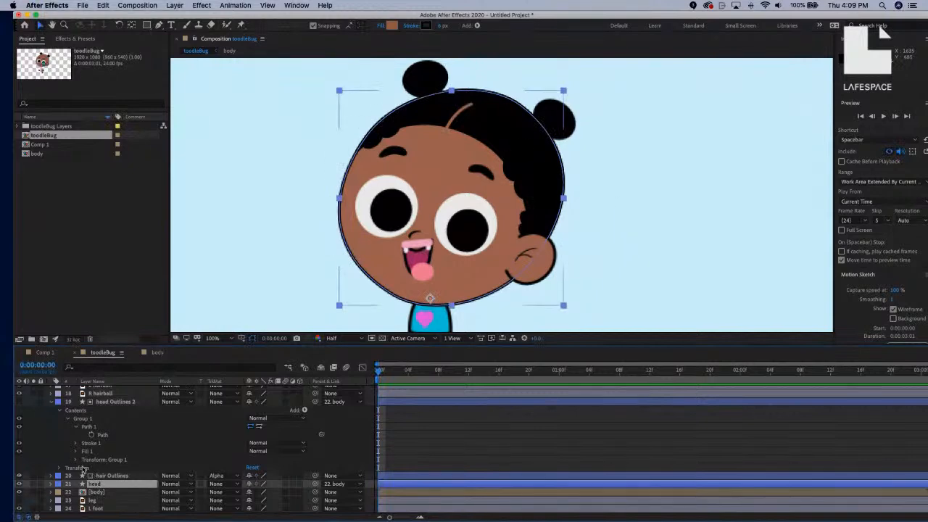
Expand the head layer through Contents > Group 1 > Path 1 to show its Path property.
click(50, 484)
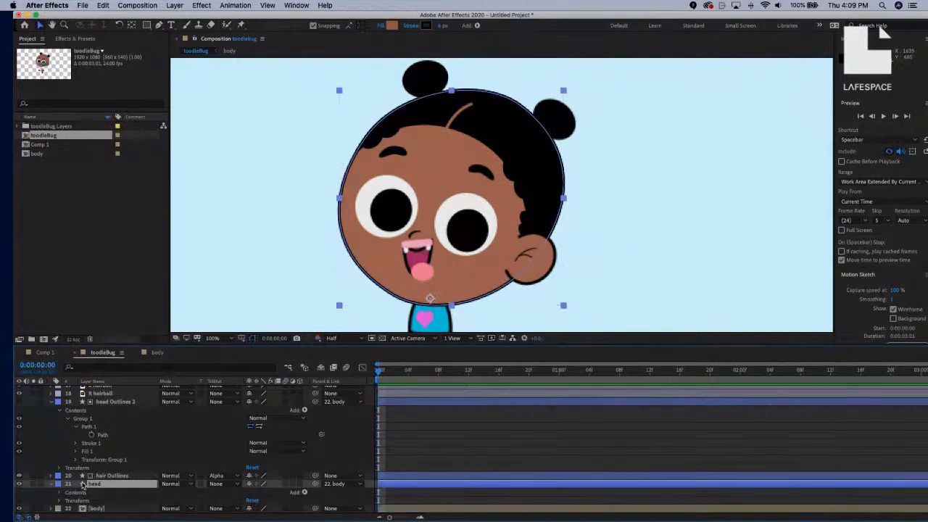
click(59, 485)
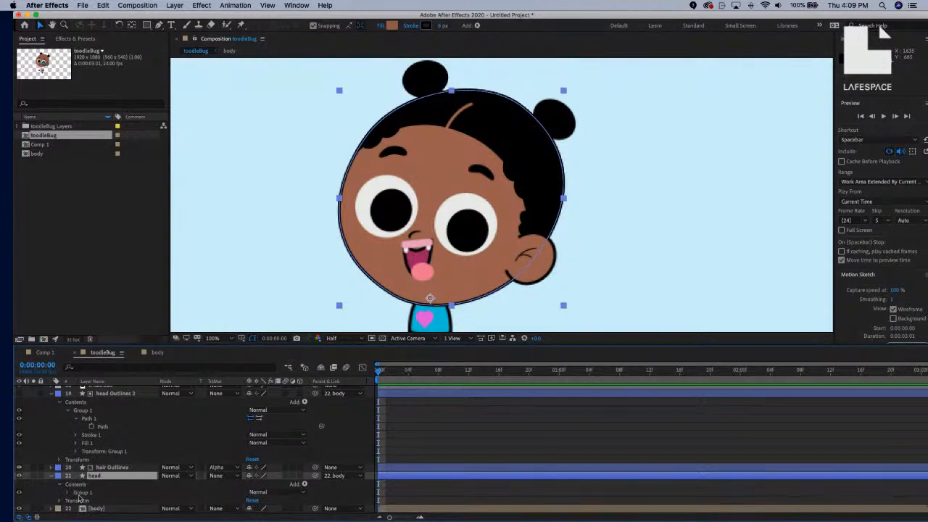
click(68, 494)
click(76, 485)
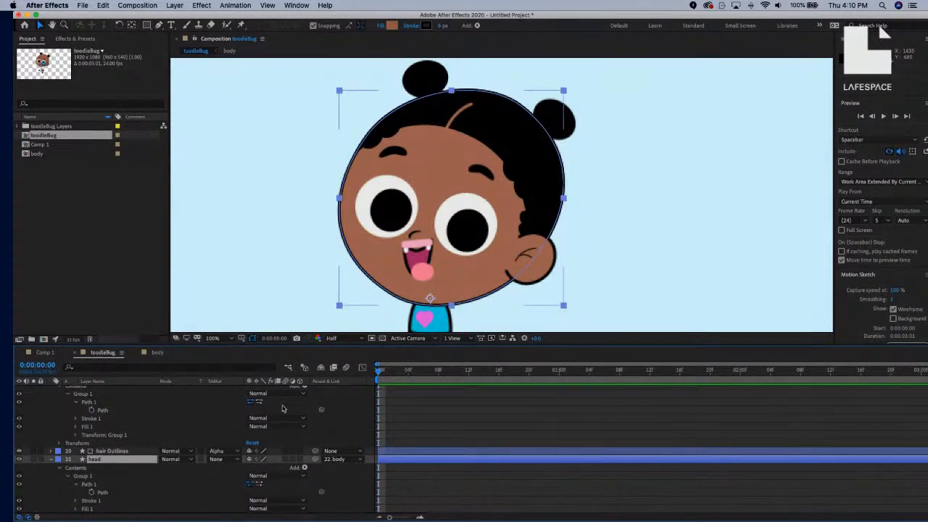
key(Return)
Pick-whip head Outlines 2's Path to the head layer's Path 1, creating a linking expression.
drag(322, 412, 121, 496)
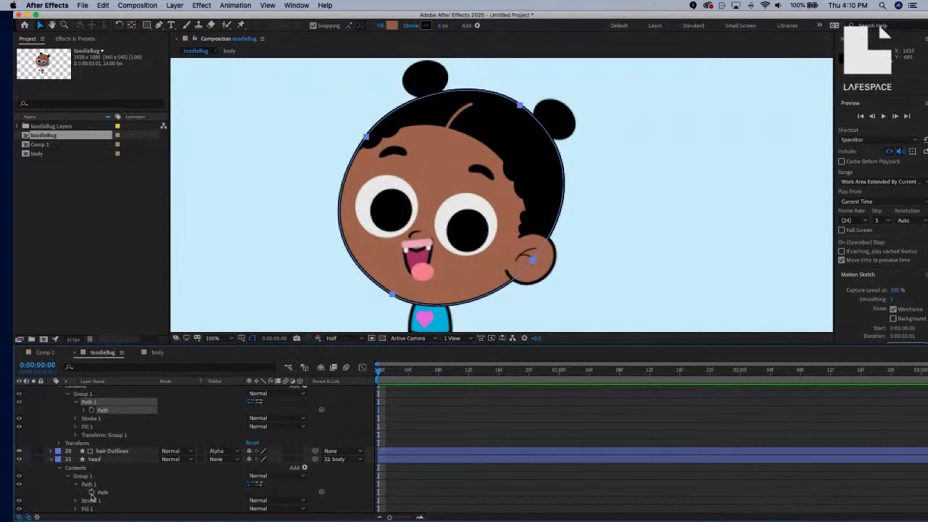
click(84, 411)
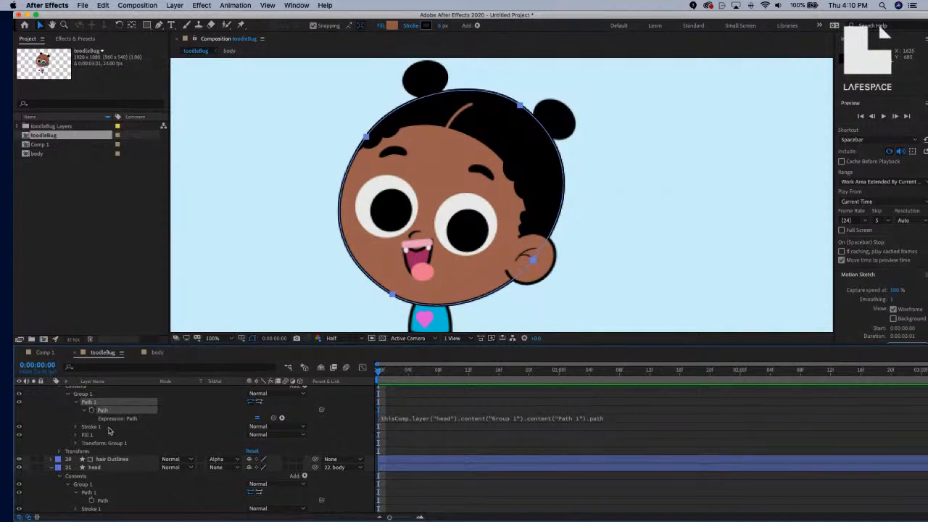
Collapse the head and head Outlines 2 layers and scroll back to the top of the layer list.
click(51, 468)
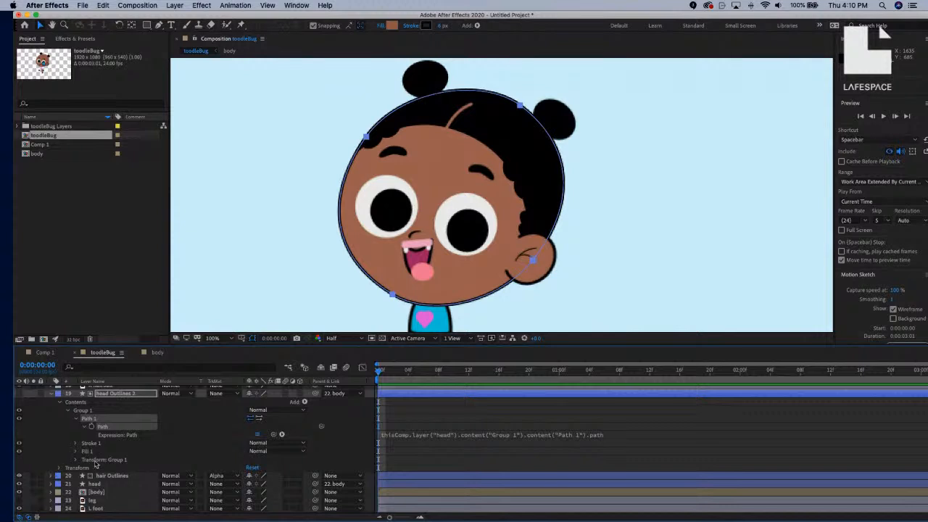
click(52, 394)
scroll(116, 414, up, 5)
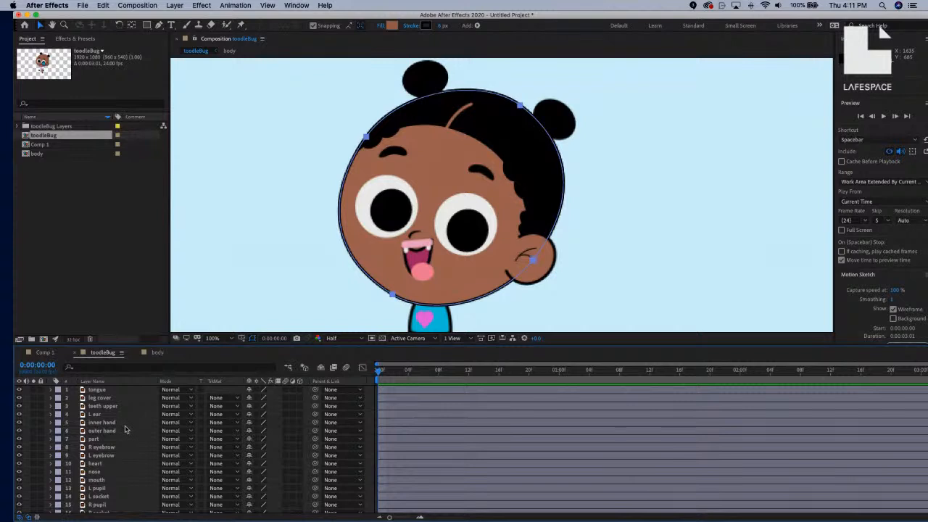
Zoom in on the mouth and move its anchor point up to the mouth's top with Pan Behind.
click(129, 479)
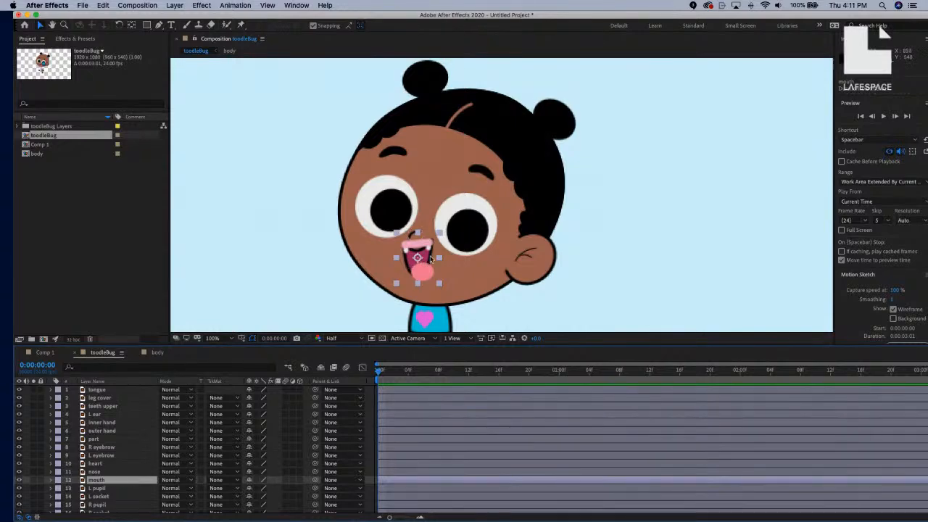
scroll(429, 258, up, 1)
drag(429, 258, 463, 237)
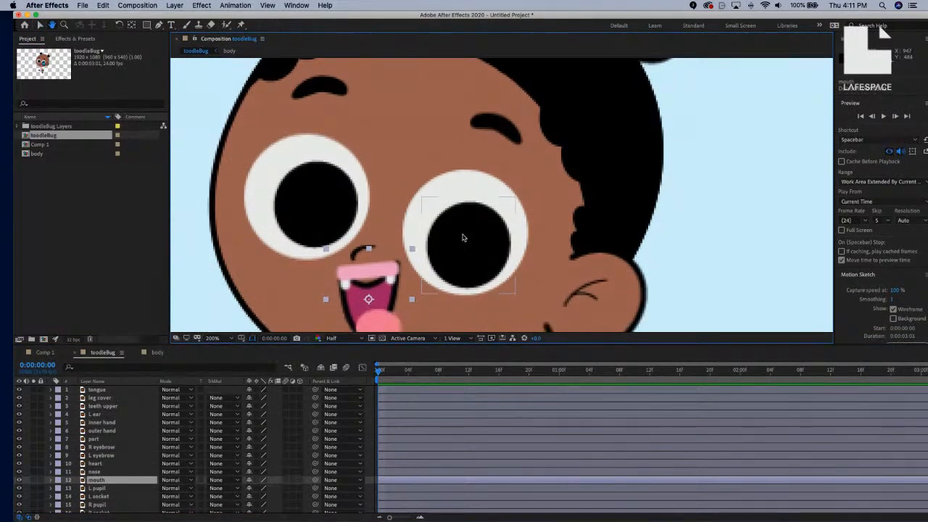
click(131, 24)
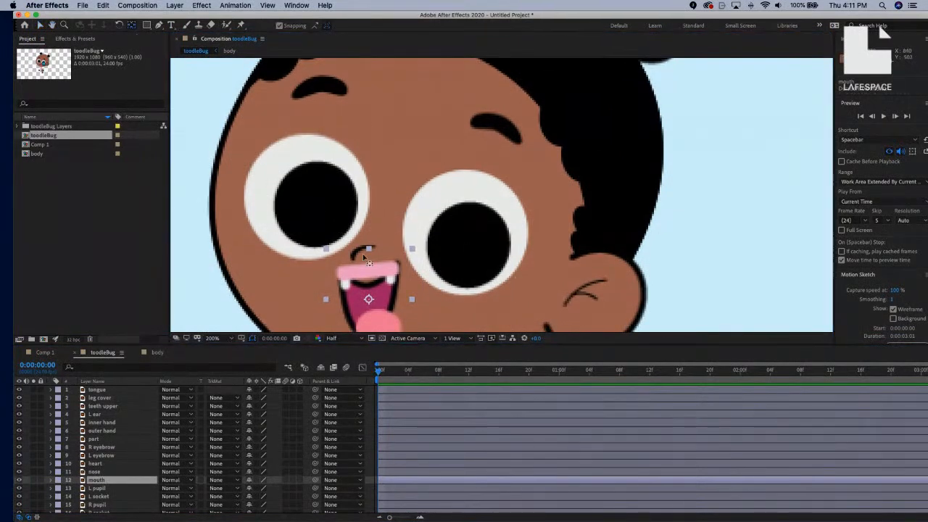
mouse_move(368, 299)
mouse_down()
mouse_move(364, 288)
mouse_move(381, 287)
mouse_move(367, 281)
mouse_up()
drag(365, 277, 367, 275)
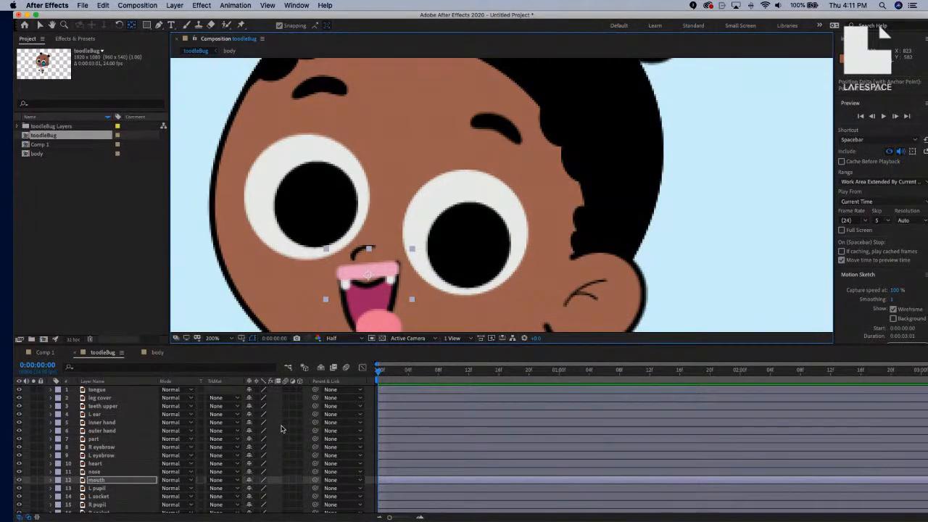
Reselect the mouth layer and bring up the Layer > Create submenu.
click(129, 480)
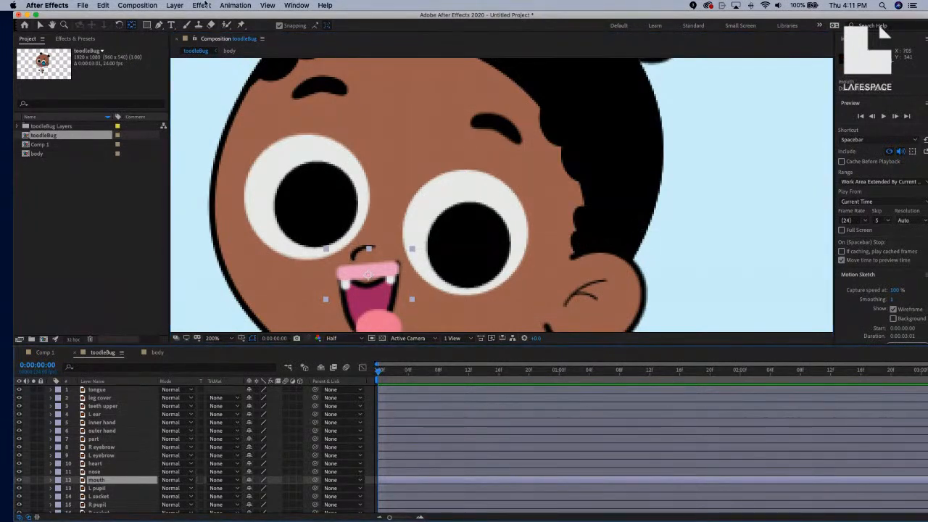
click(174, 6)
mouse_move(259, 267)
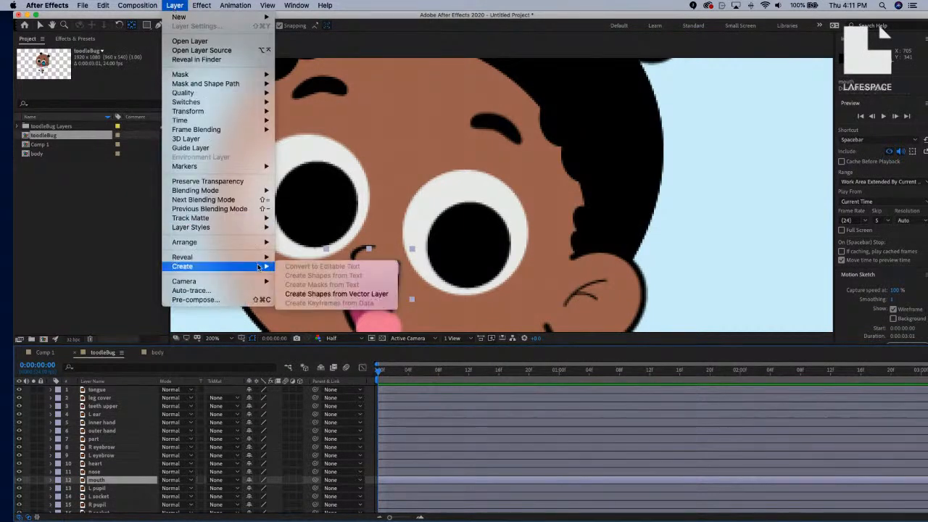
Convert the mouth with Create Shapes from Vector Layer, producing the mouth Outlines layer.
click(335, 294)
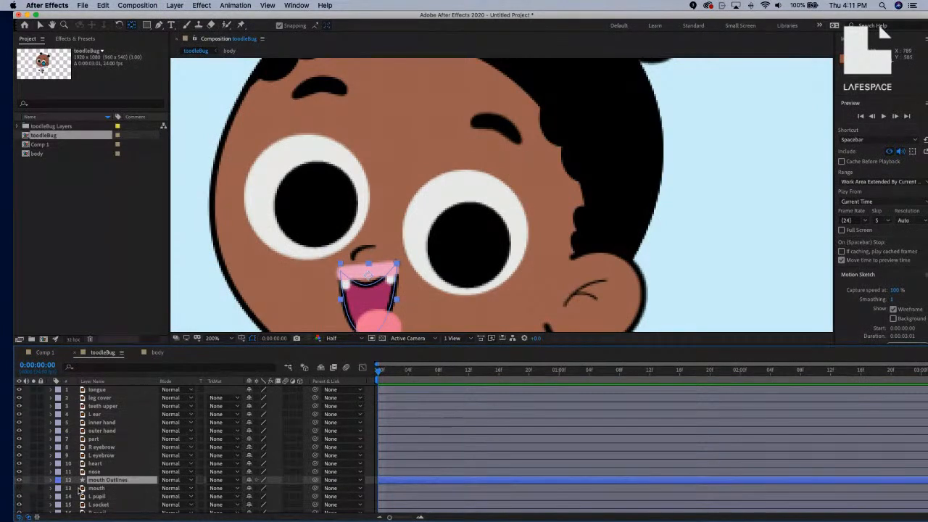
click(113, 490)
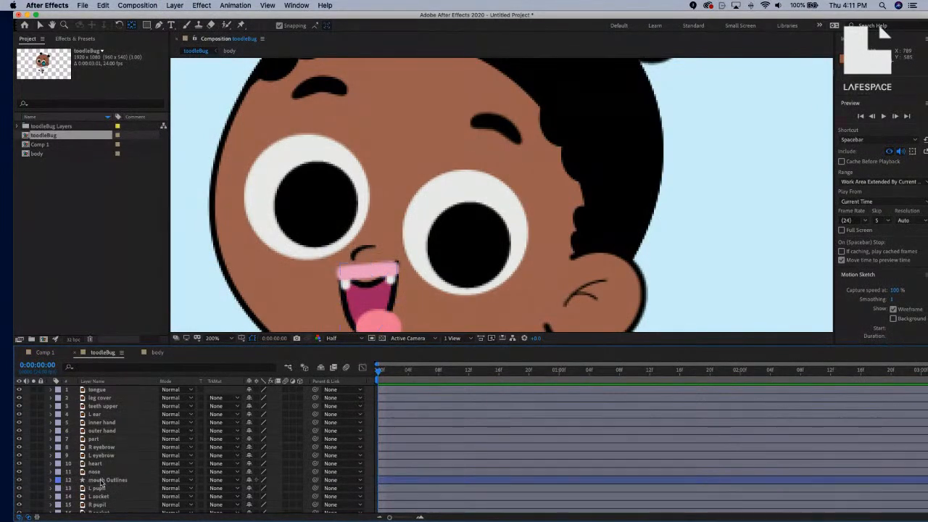
click(107, 480)
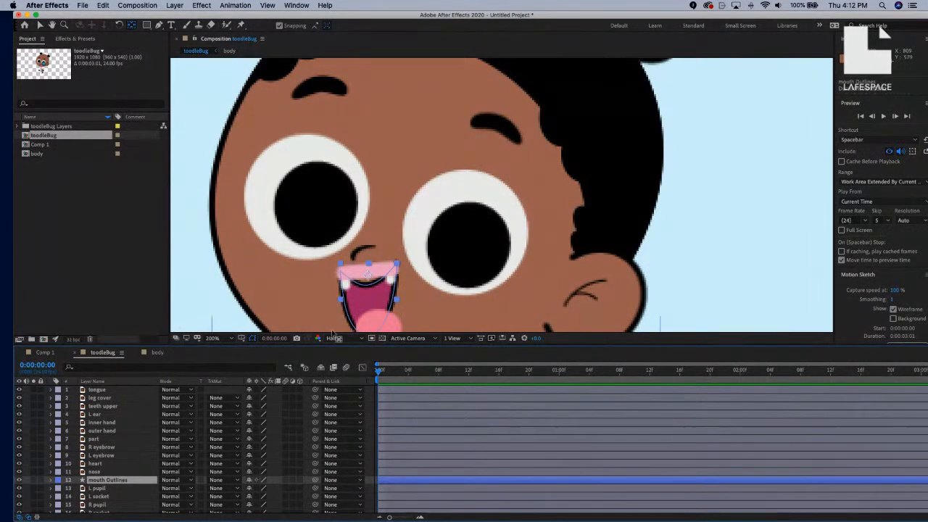
drag(447, 198, 513, 104)
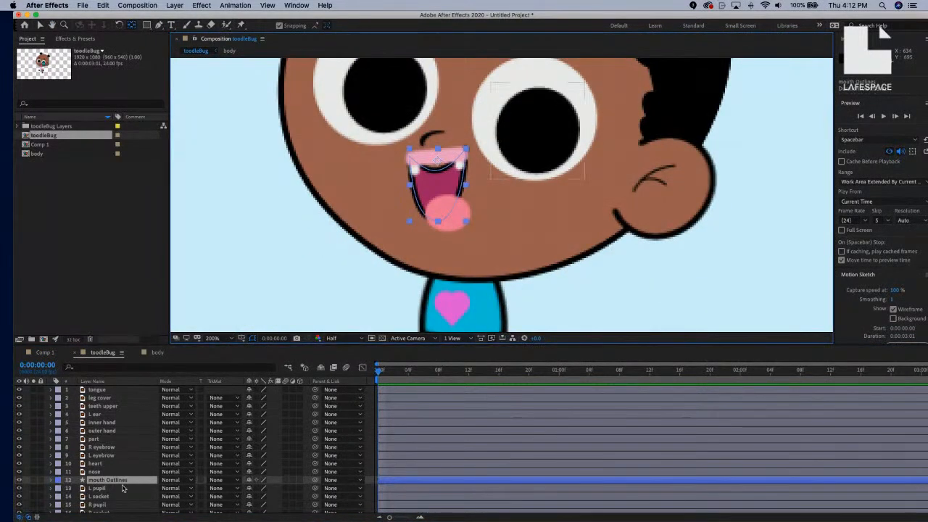
Hide teeth upper and expand mouth Outlines down to Group 1's Path 1, selecting that path.
click(51, 481)
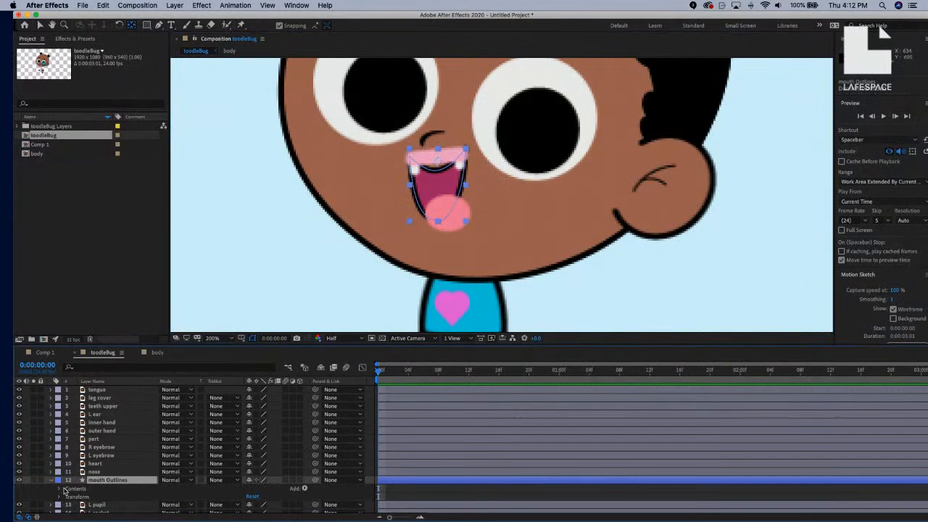
click(60, 489)
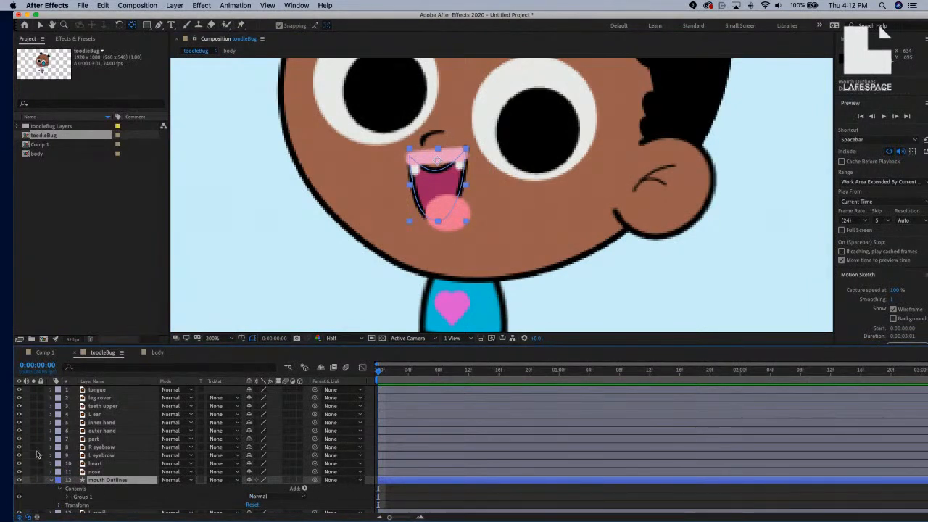
click(20, 406)
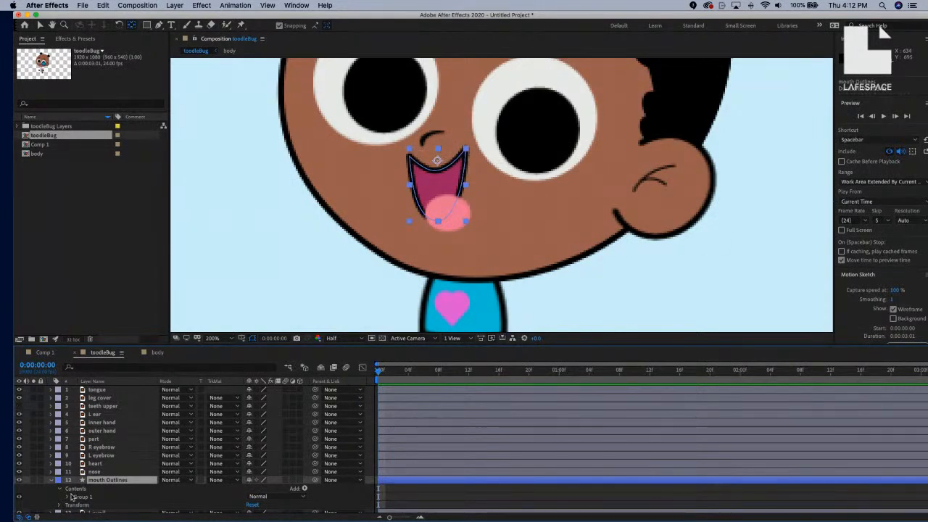
click(69, 498)
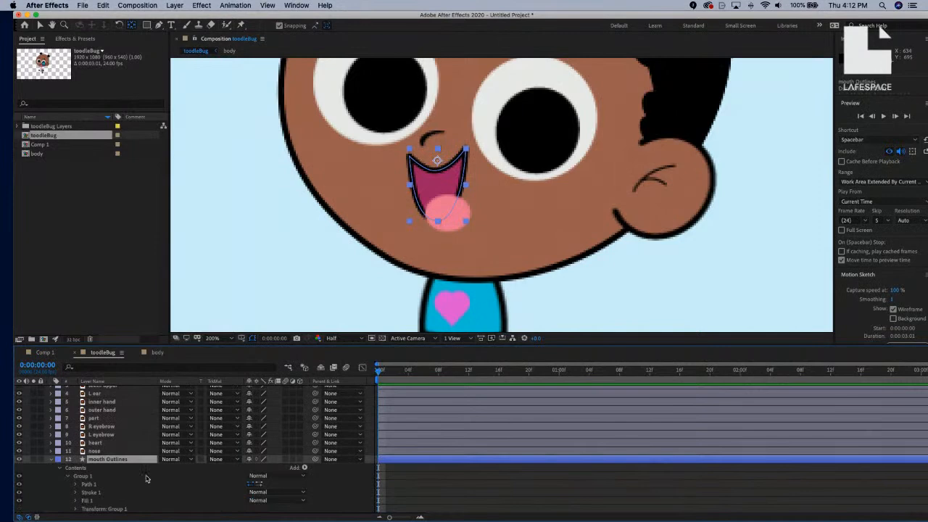
click(76, 484)
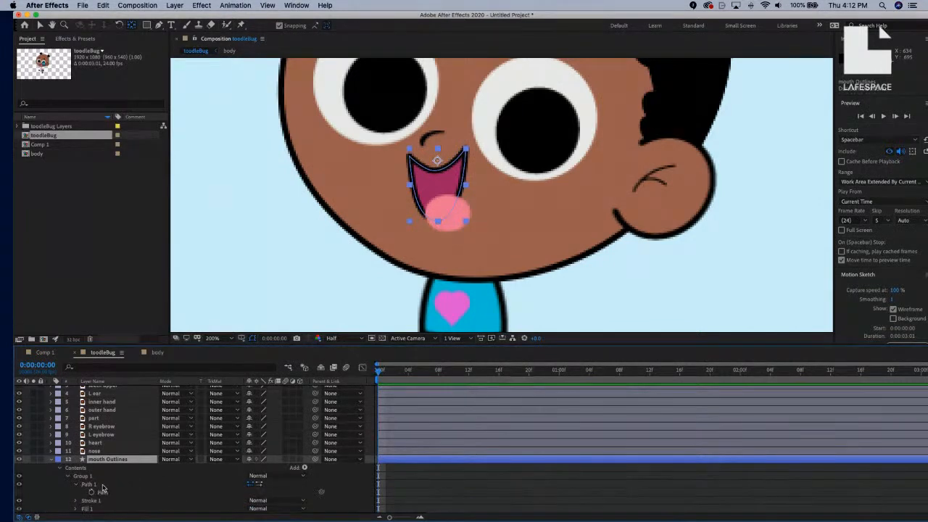
click(100, 485)
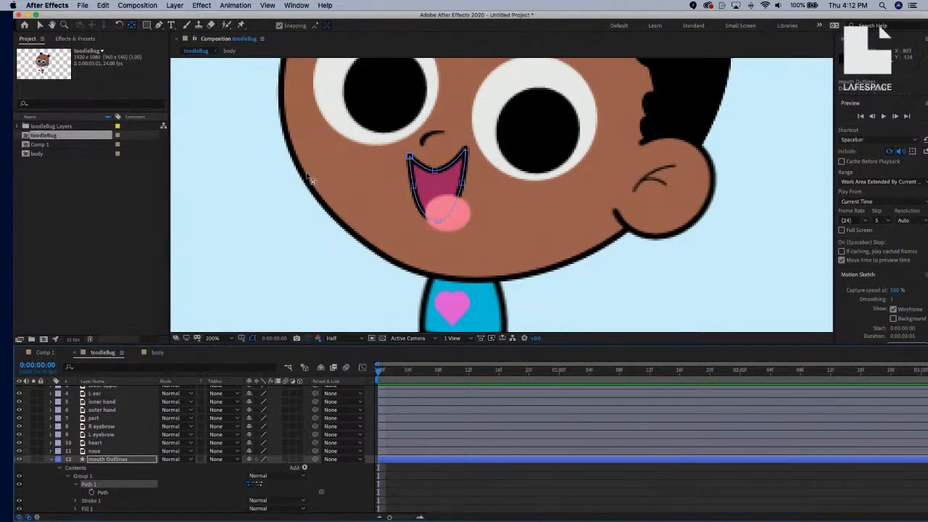
click(41, 25)
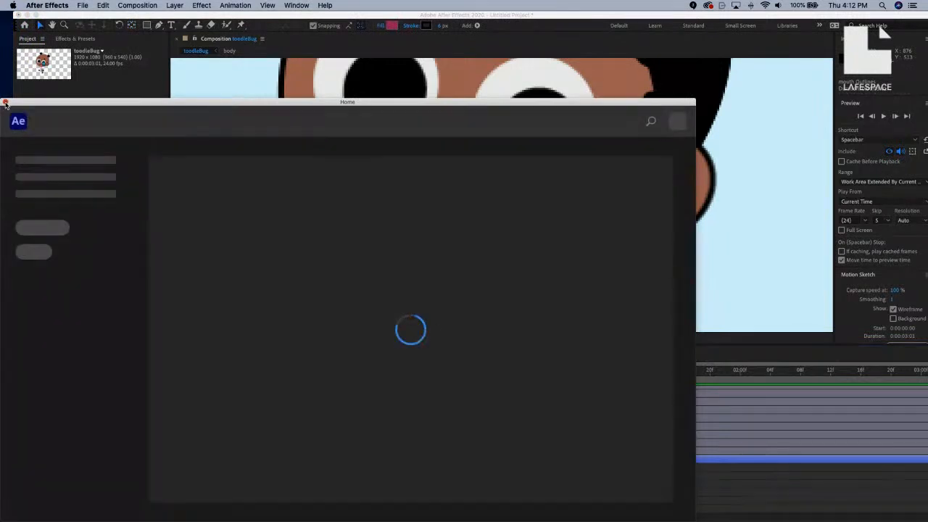
Close the Home window, drag the mouth path's right-side points, then undo the reshape.
click(4, 101)
mouse_move(466, 150)
mouse_down()
mouse_move(484, 166)
mouse_move(468, 140)
mouse_move(458, 142)
mouse_up()
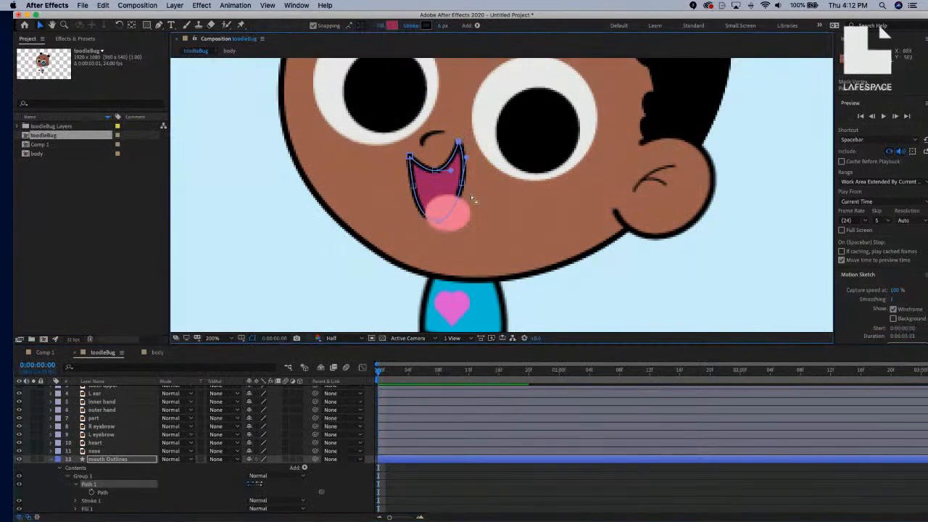
mouse_move(463, 189)
mouse_down()
mouse_move(478, 206)
mouse_move(469, 195)
mouse_up()
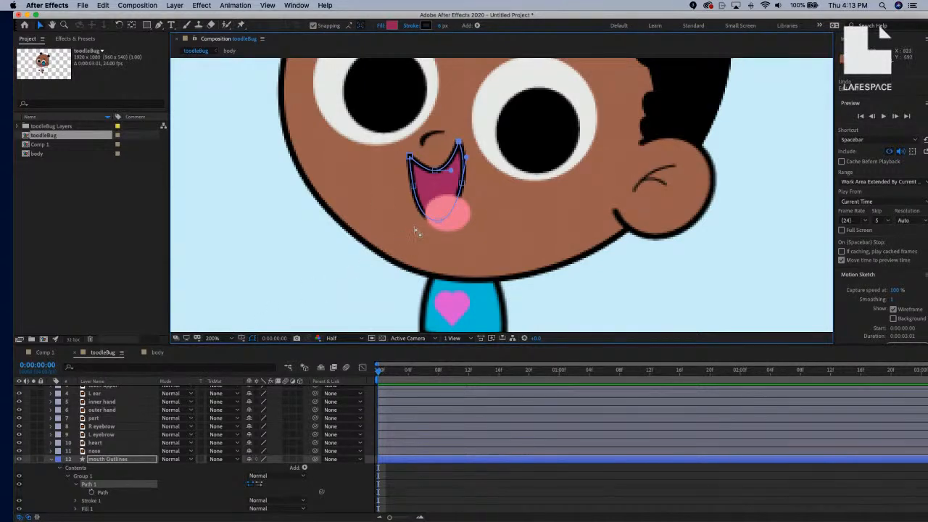
key(super+z)
key(super+z)
key(super+z)
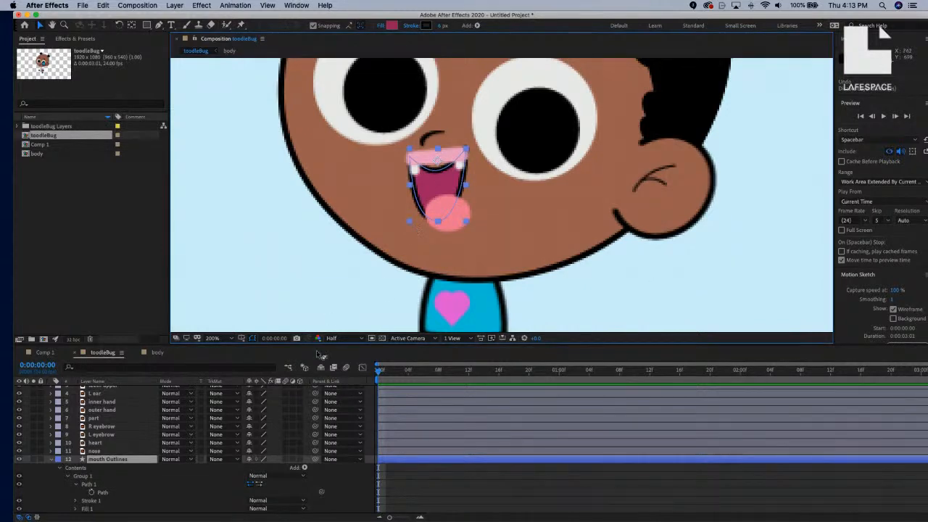
Collapse mouth Outlines and rename it to 'mouth'.
click(50, 460)
key(super+z)
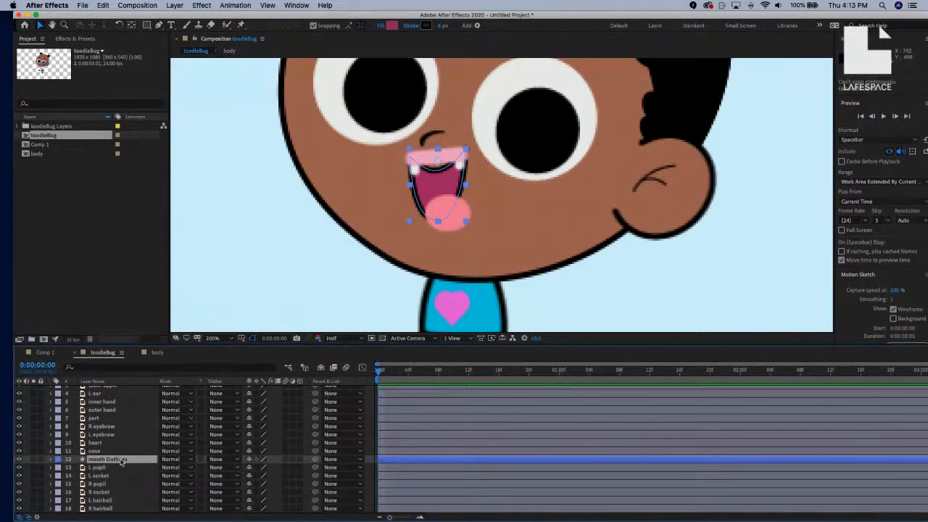
key(Return)
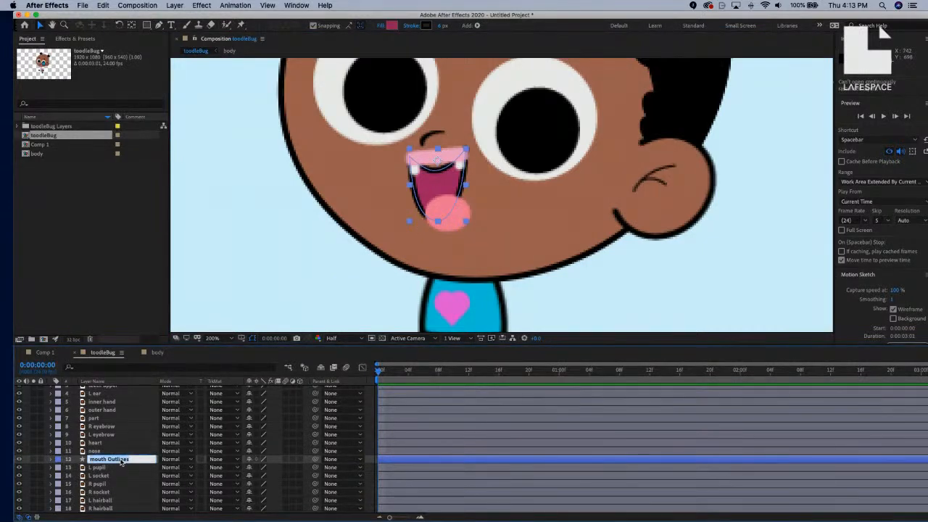
key(Right)
key(BackSpace)
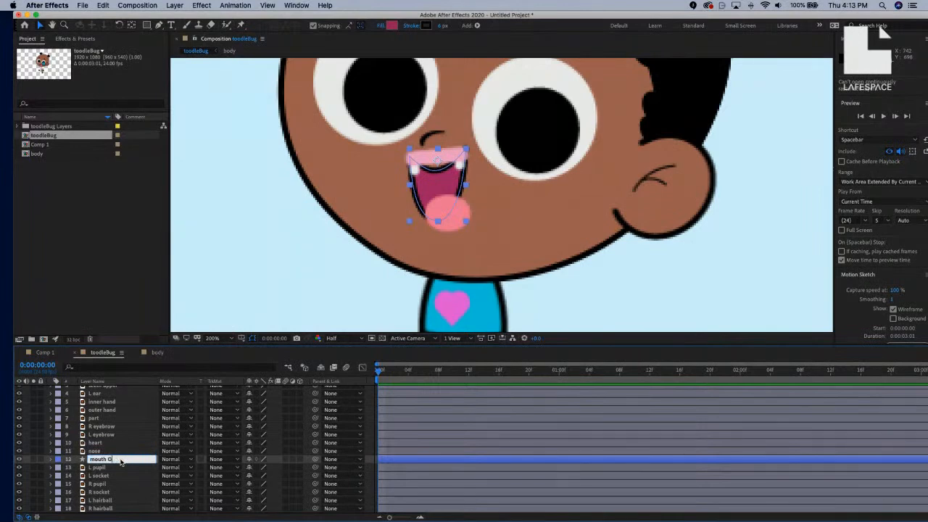
key(Return)
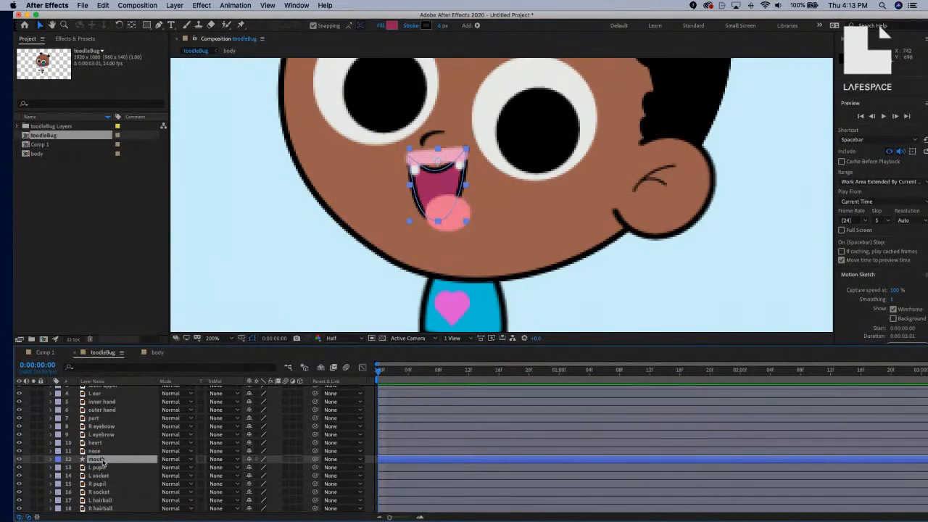
Duplicate the mouth layer and parent the copy, mouth 2, to mouth.
key(super+d)
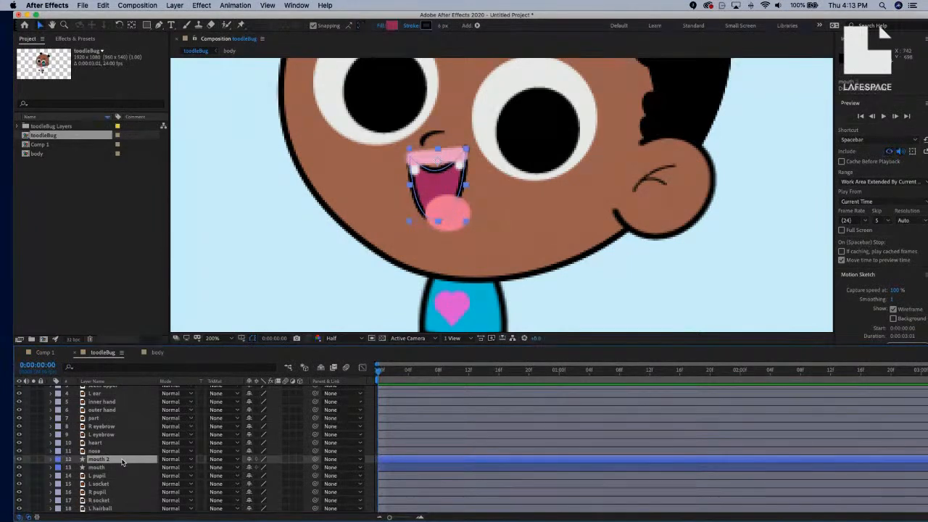
drag(122, 462, 126, 453)
drag(317, 464, 98, 467)
Parent head Outlines 2 to the head layer.
scroll(113, 464, up, 4)
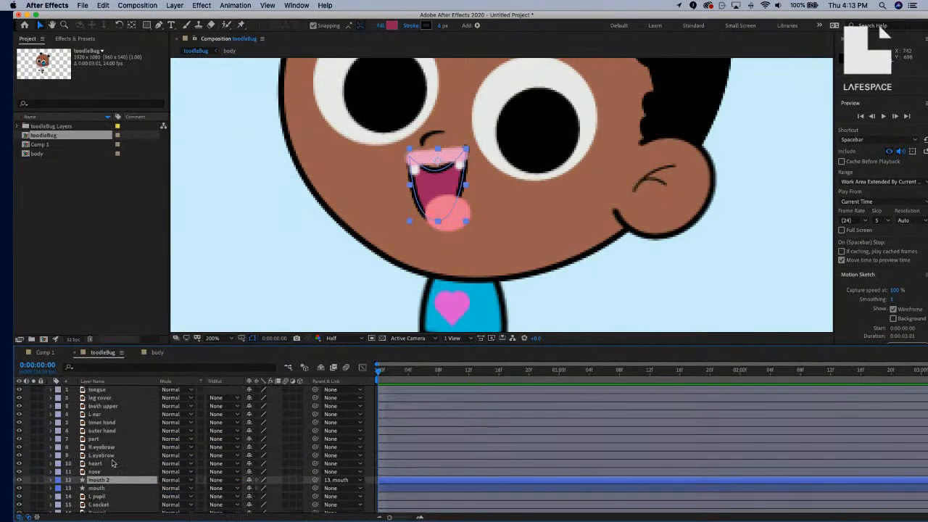
scroll(112, 464, down, 5)
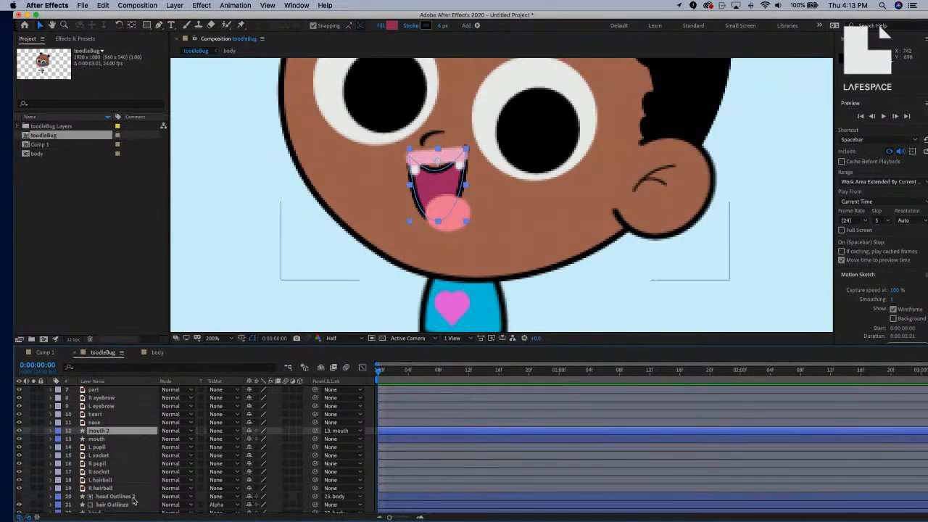
scroll(136, 500, down, 1)
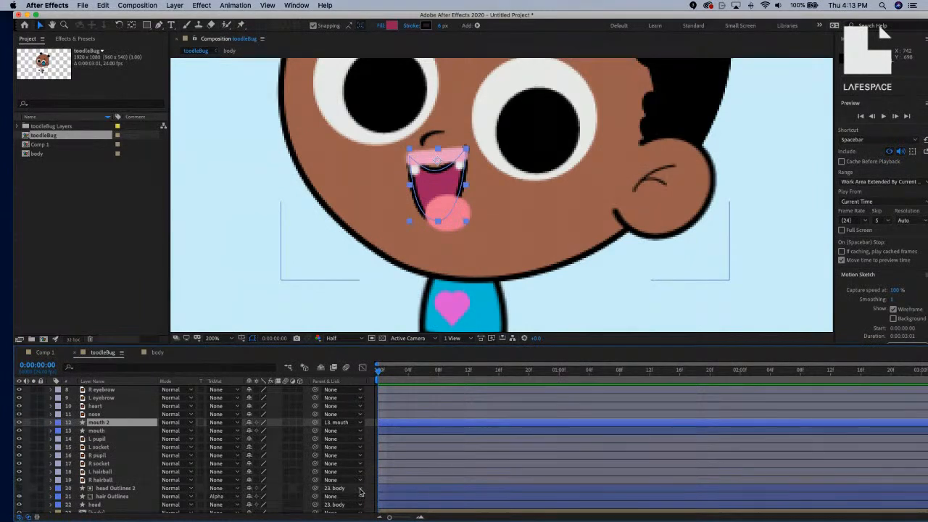
drag(318, 490, 104, 504)
Move teeth upper in the layer stack between mouth 2 and mouth.
scroll(116, 460, up, 2)
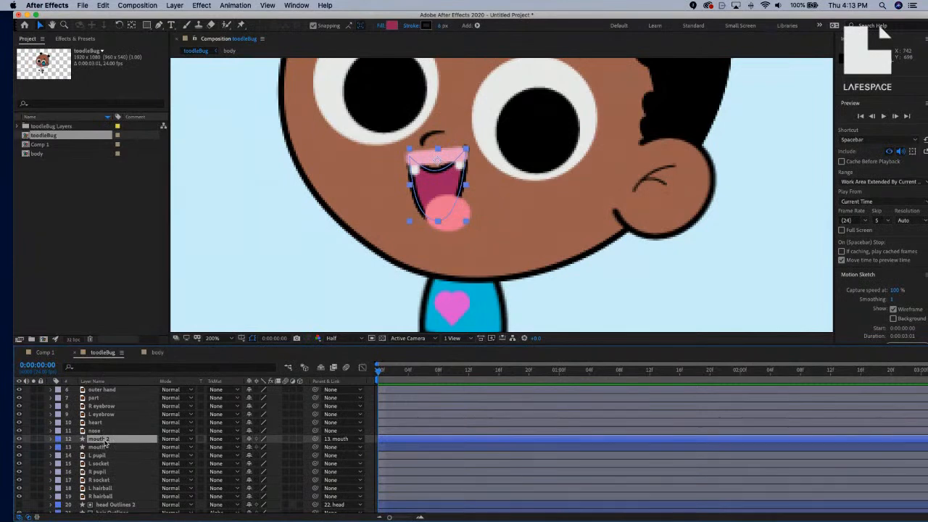
scroll(109, 435, up, 3)
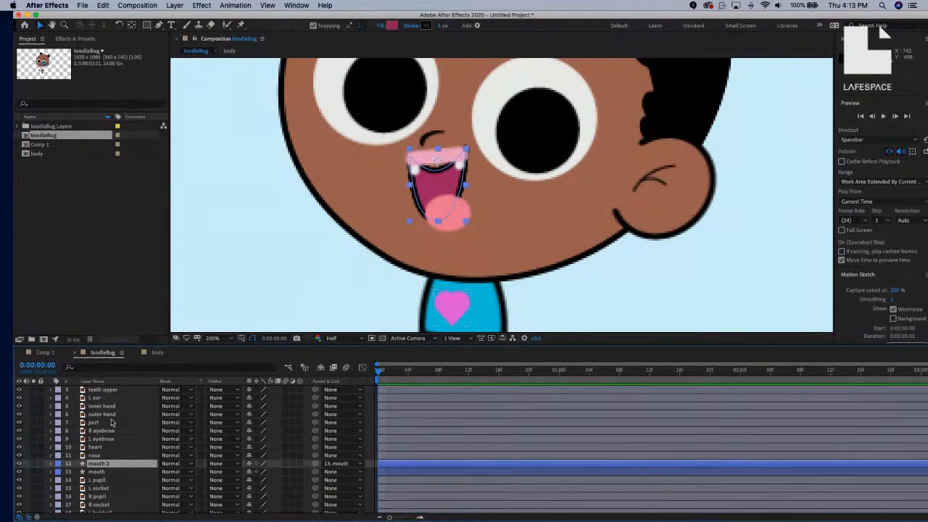
mouse_move(120, 392)
mouse_down()
mouse_move(125, 511)
mouse_move(122, 404)
mouse_up()
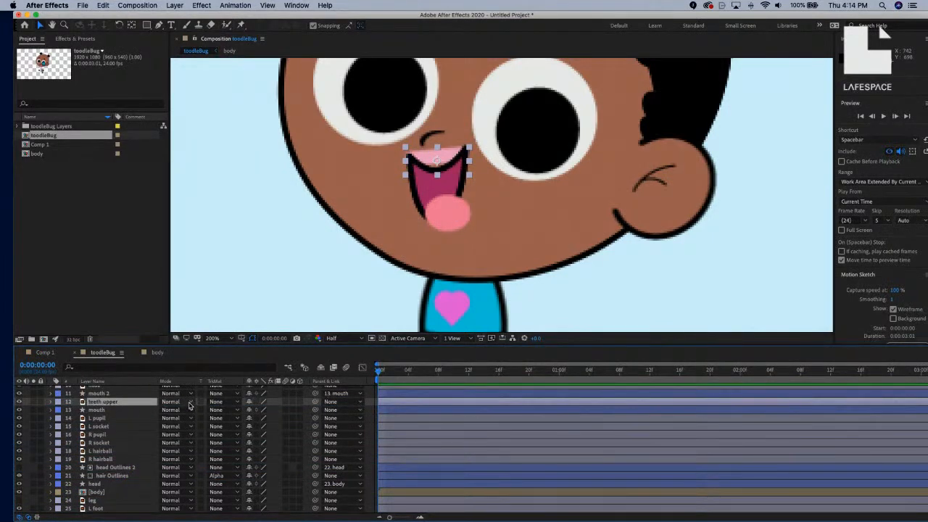
Set teeth upper's Track Matte to Alpha Matte 'mouth 2'.
click(226, 402)
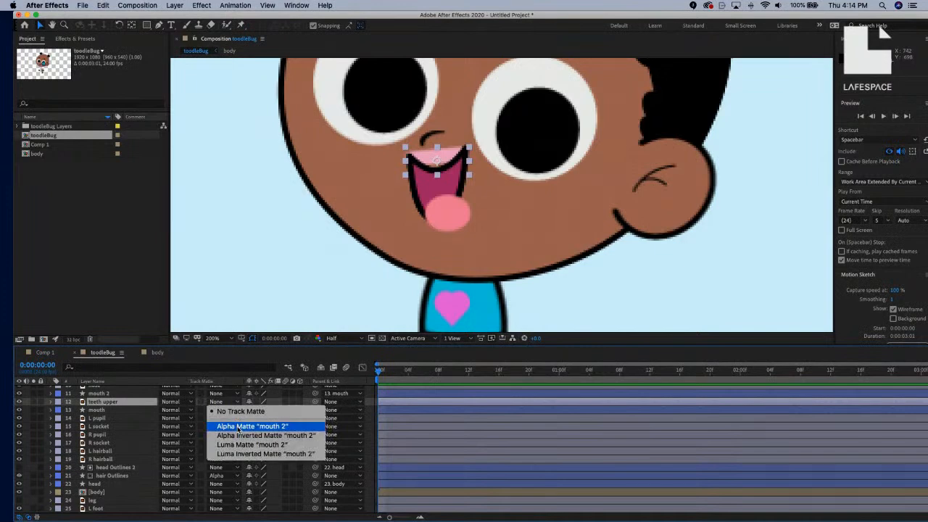
click(239, 426)
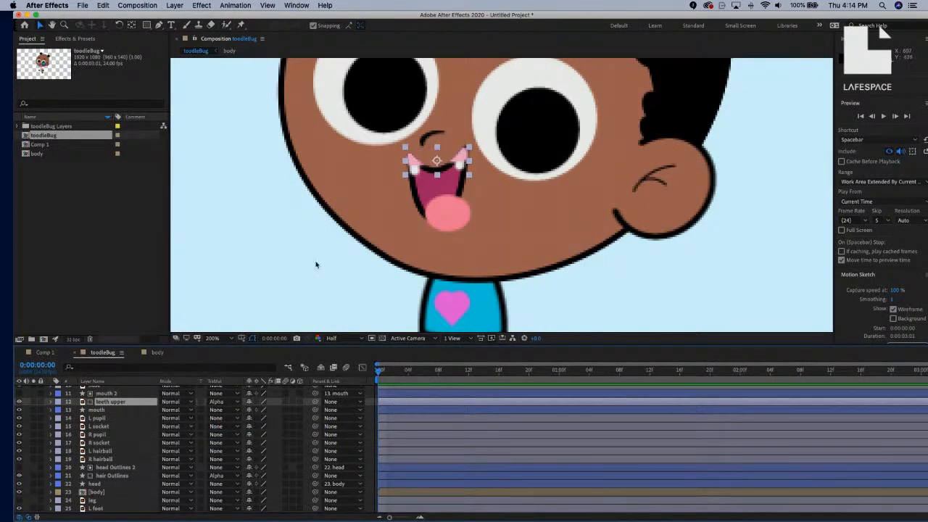
scroll(127, 410, up, 1)
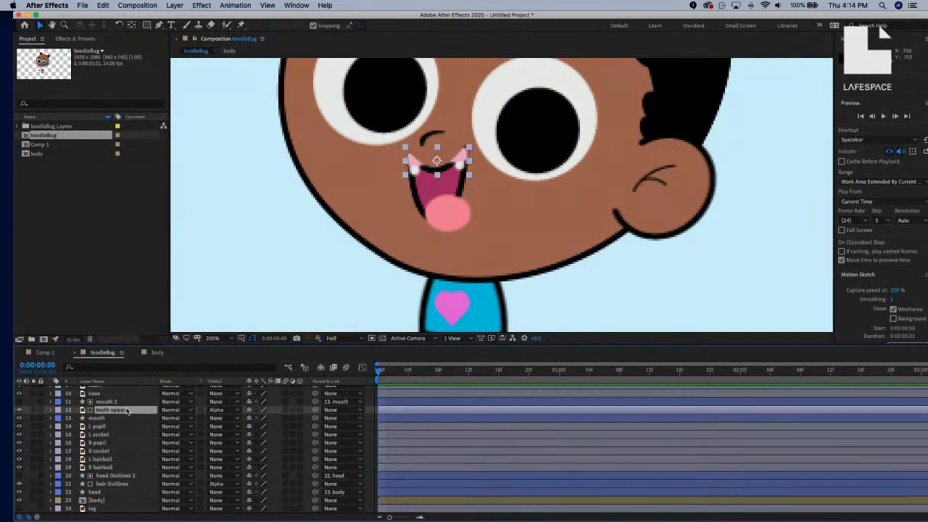
scroll(127, 410, up, 2)
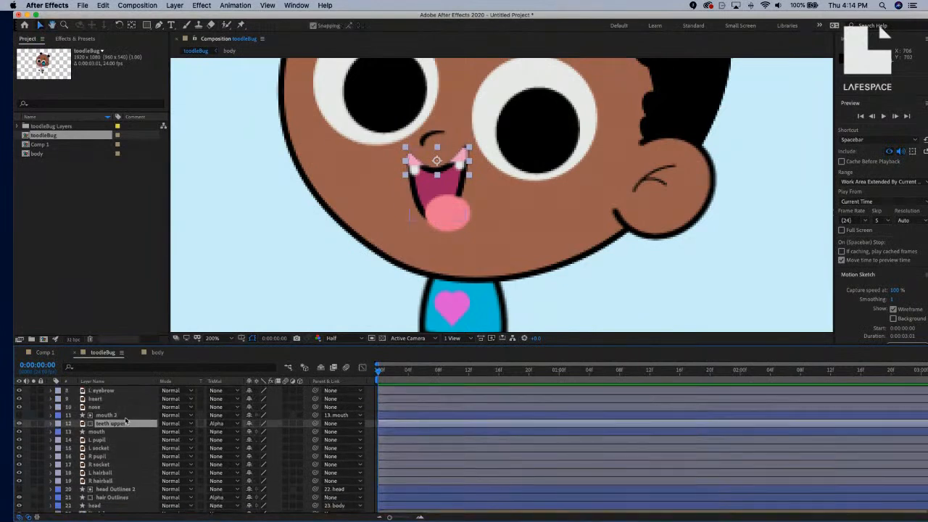
Expand mouth 2 and mouth to their Paths and pick-whip mouth 2's Path to mouth's Path.
click(125, 416)
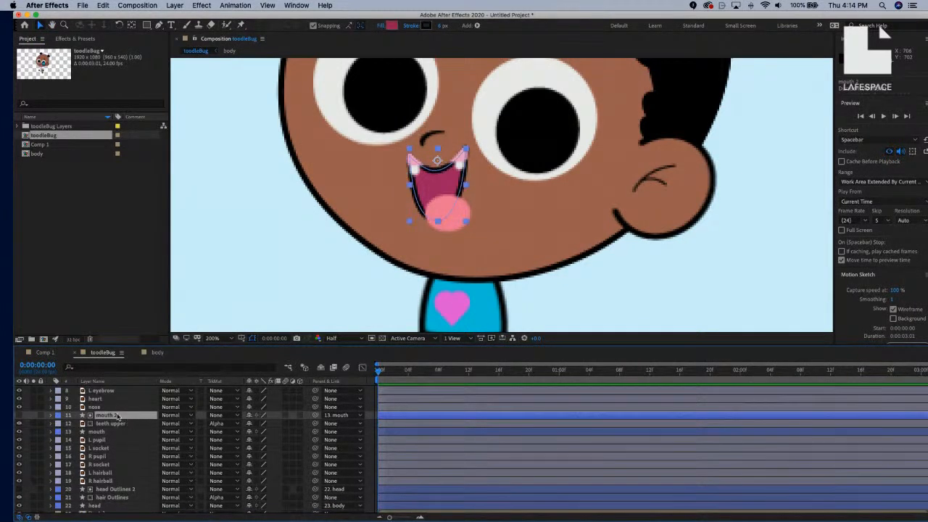
click(52, 417)
scroll(76, 432, down, 2)
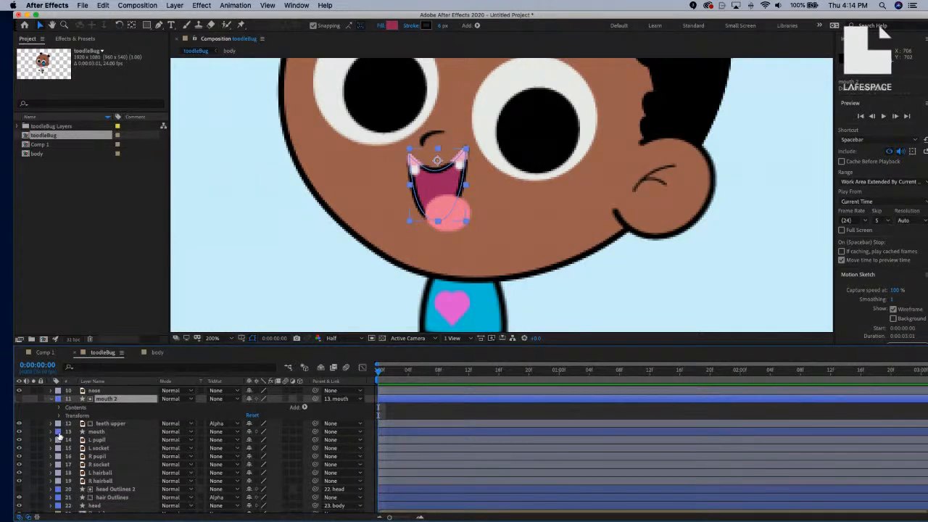
click(51, 432)
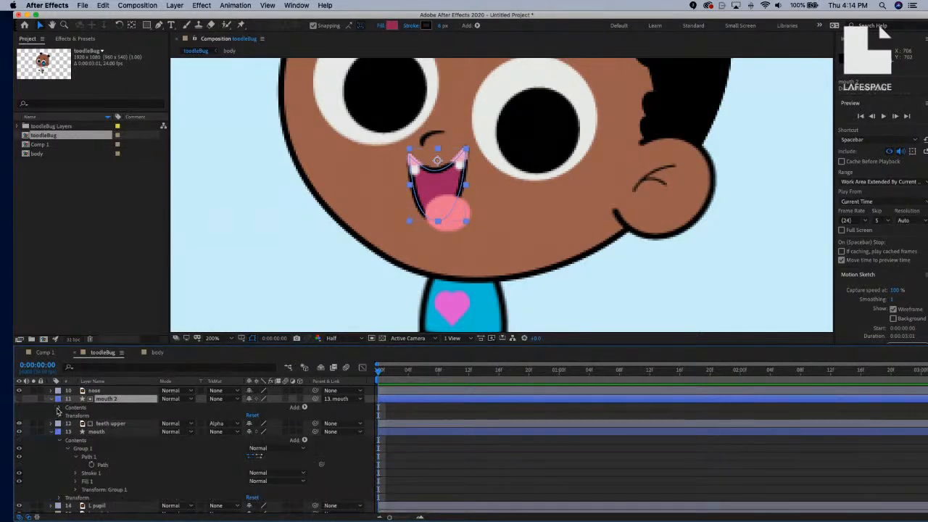
click(60, 408)
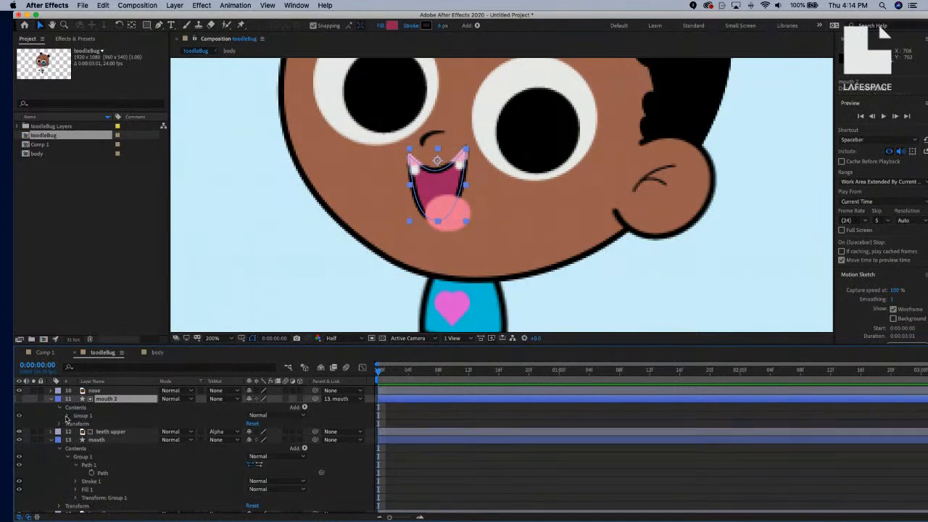
click(68, 416)
click(76, 424)
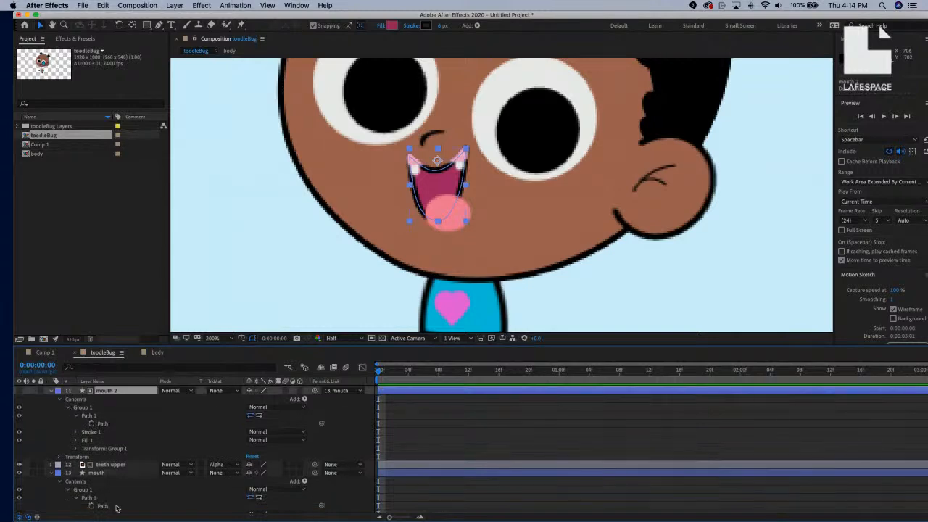
click(116, 506)
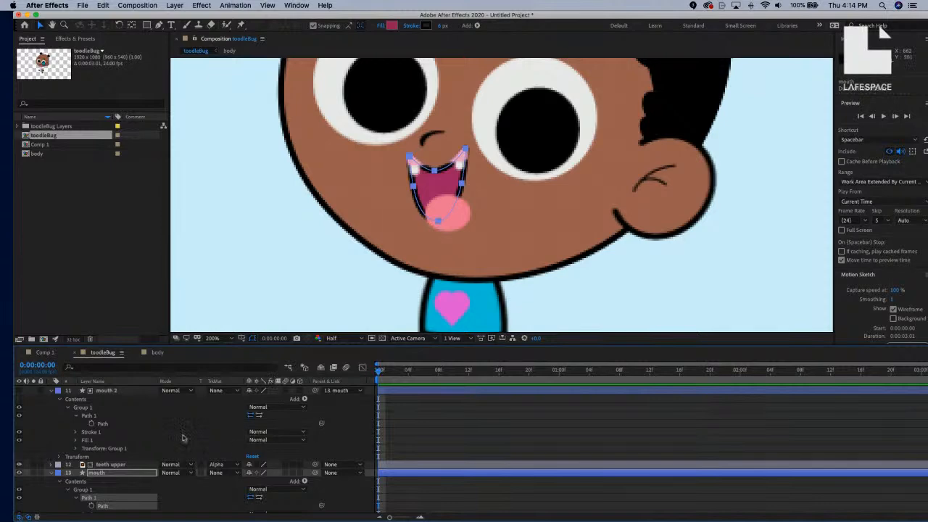
drag(321, 423, 136, 472)
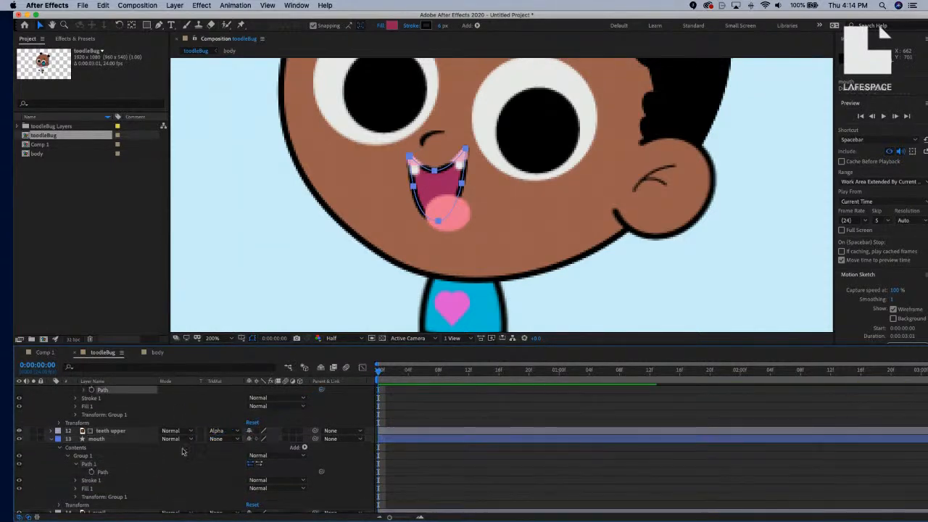
scroll(166, 446, up, 1)
scroll(143, 447, up, 1)
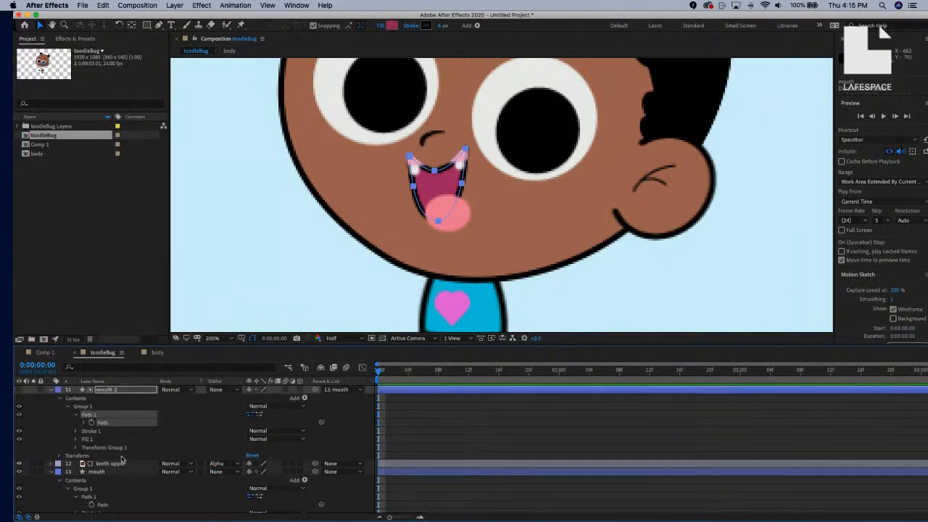
Duplicate mouth 2, rename the copy 'lips', and set its Parent to 14. mouth.
click(50, 472)
scroll(110, 446, up, 1)
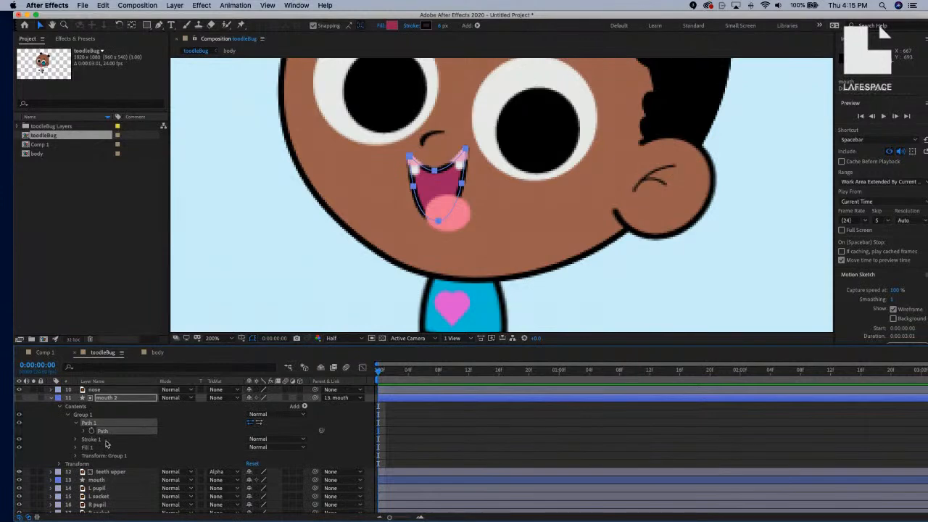
click(53, 398)
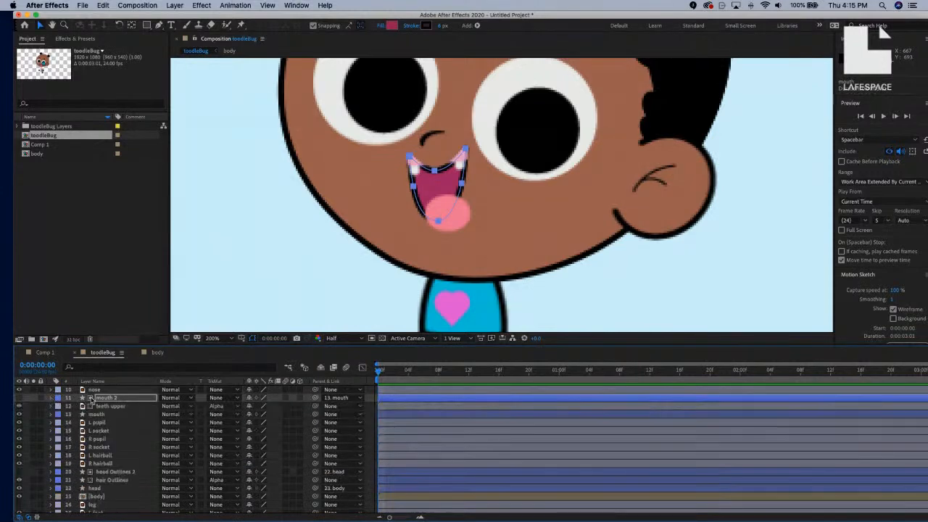
click(118, 400)
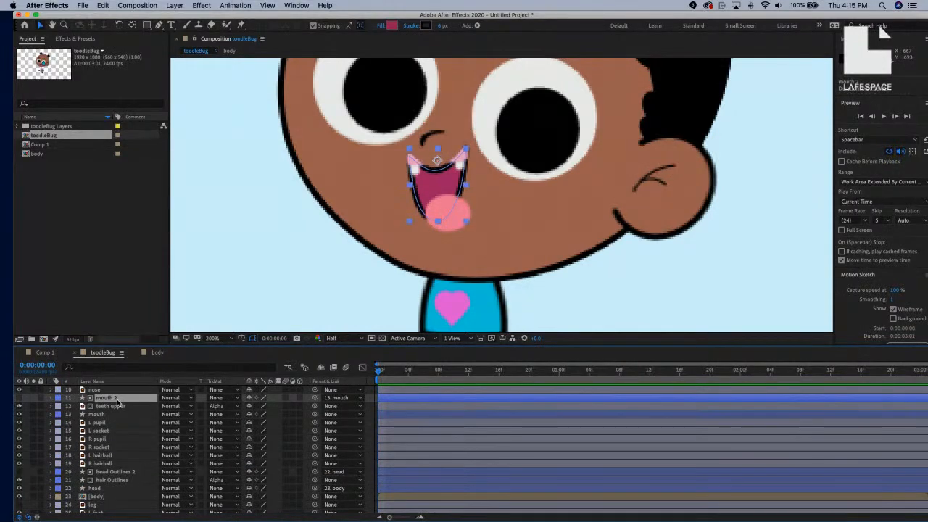
key(super+d)
key(Return)
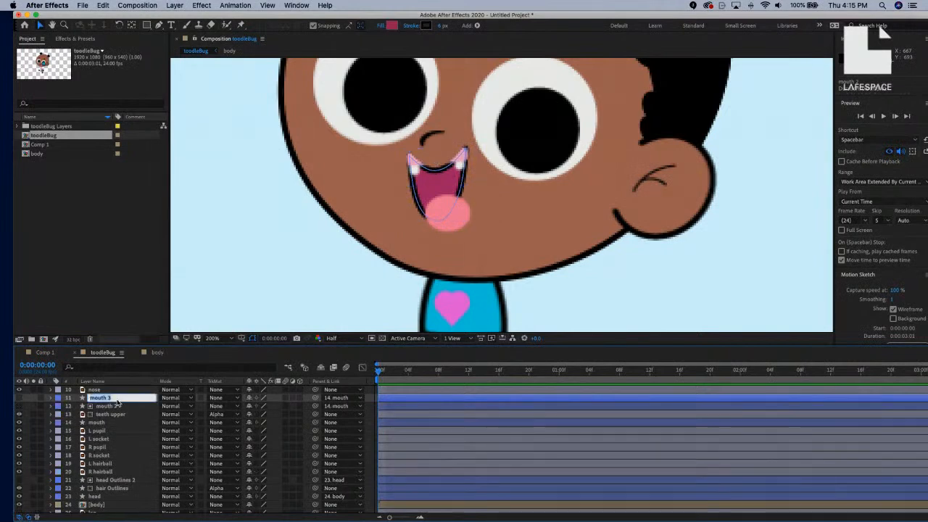
key(BackSpace)
key(Return)
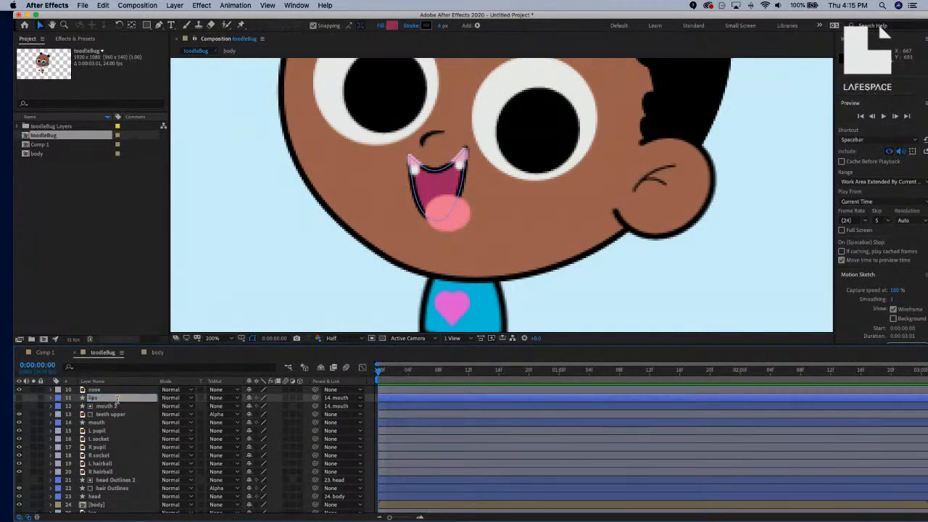
click(350, 398)
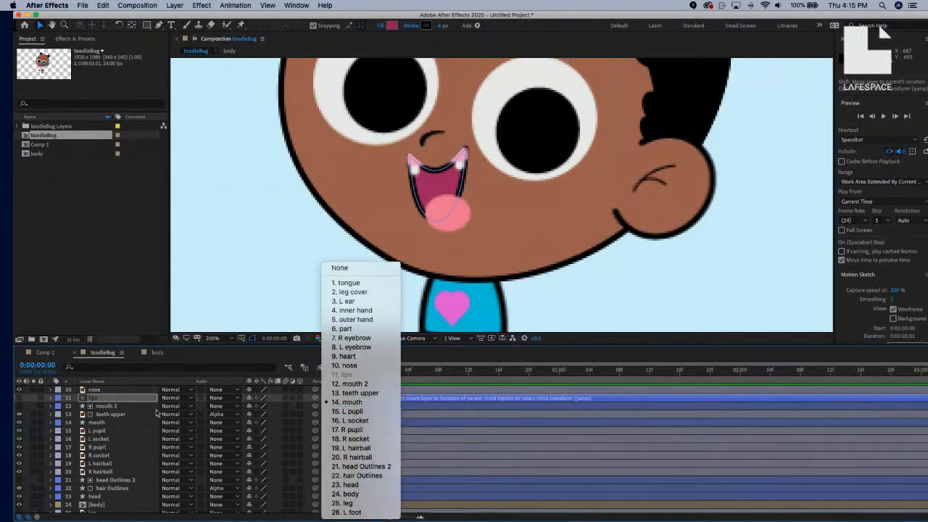
click(122, 404)
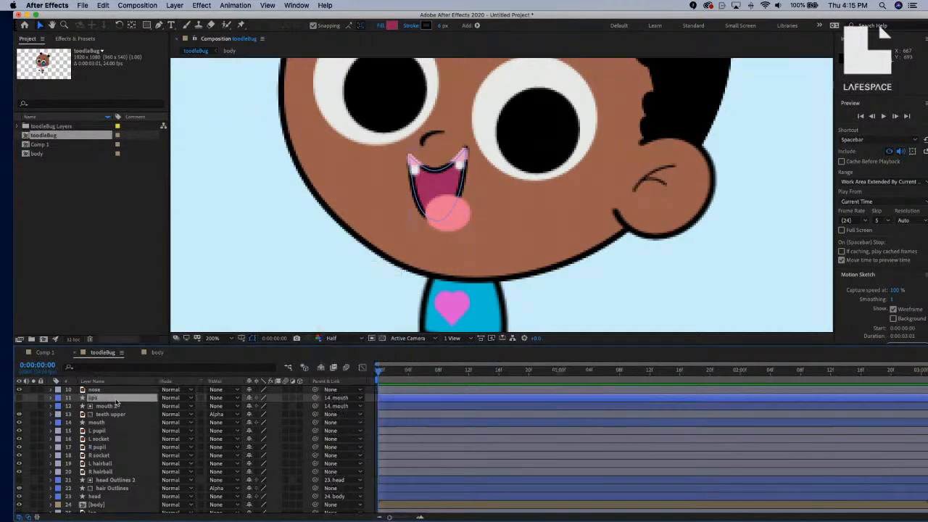
Expand lips down to Path 1 and paste an expression linking it to mouth's Path 1.
click(51, 398)
click(58, 407)
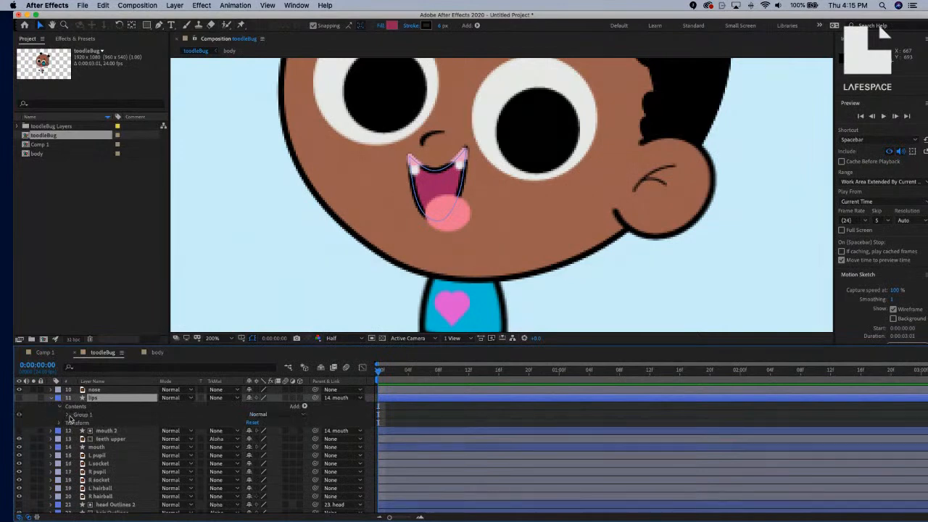
click(63, 421)
click(67, 414)
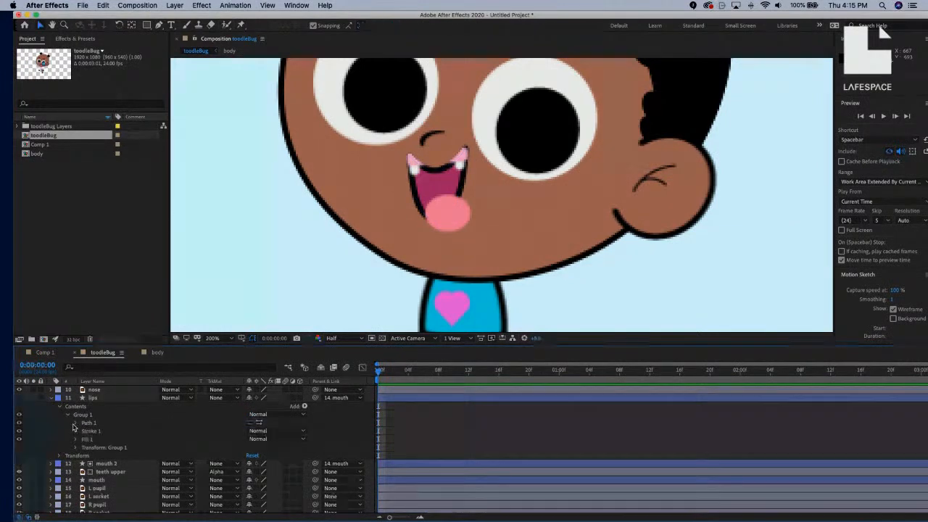
click(75, 423)
alt+click(91, 430)
text(thisComp.layer("mouth").content("Group 1").content("Path 1").path)
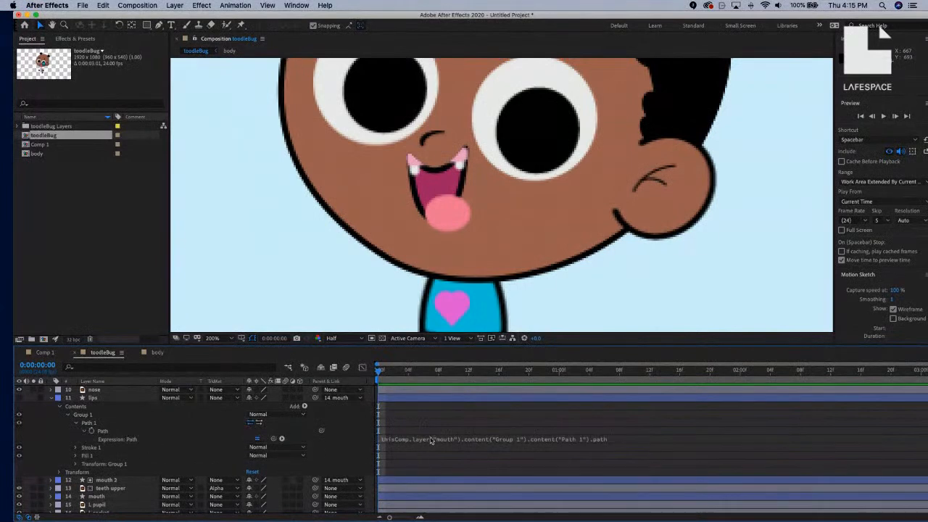
Hide the lips layer to compare, then reopen its contents and select the lips fill.
click(60, 407)
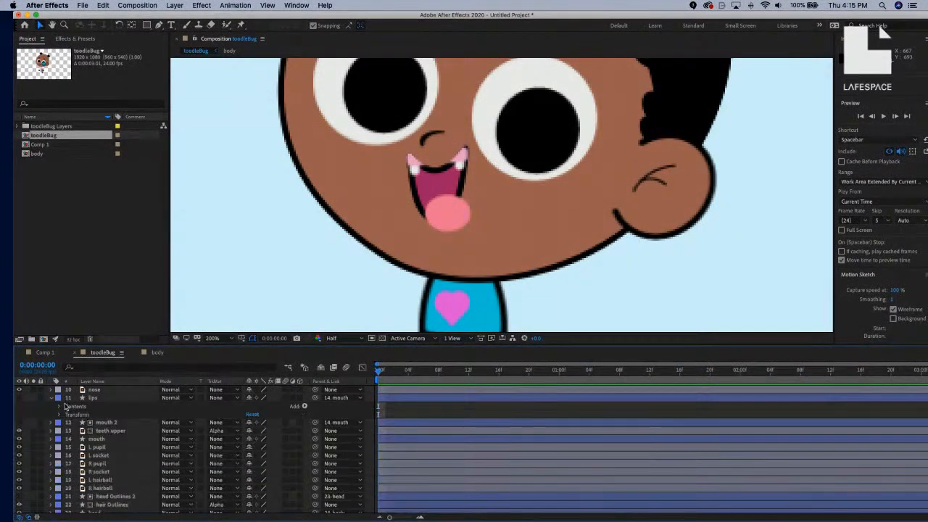
click(19, 398)
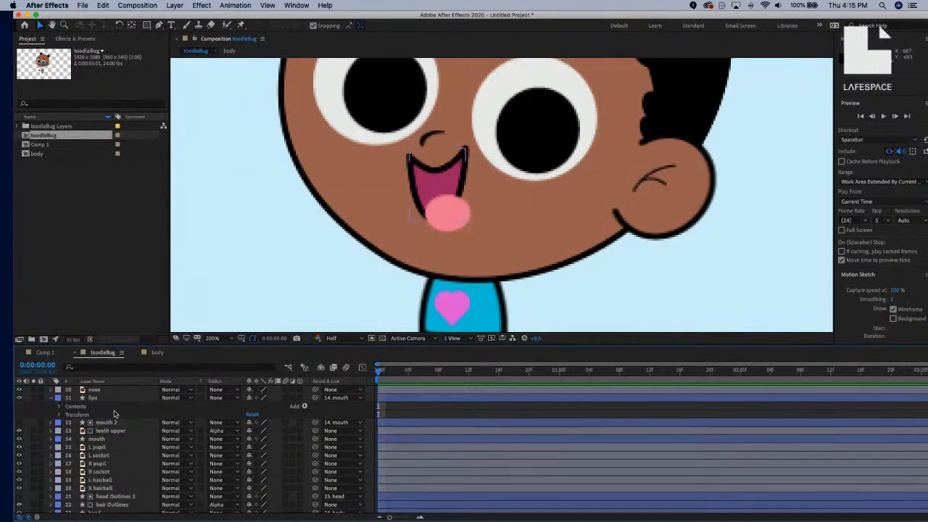
click(60, 408)
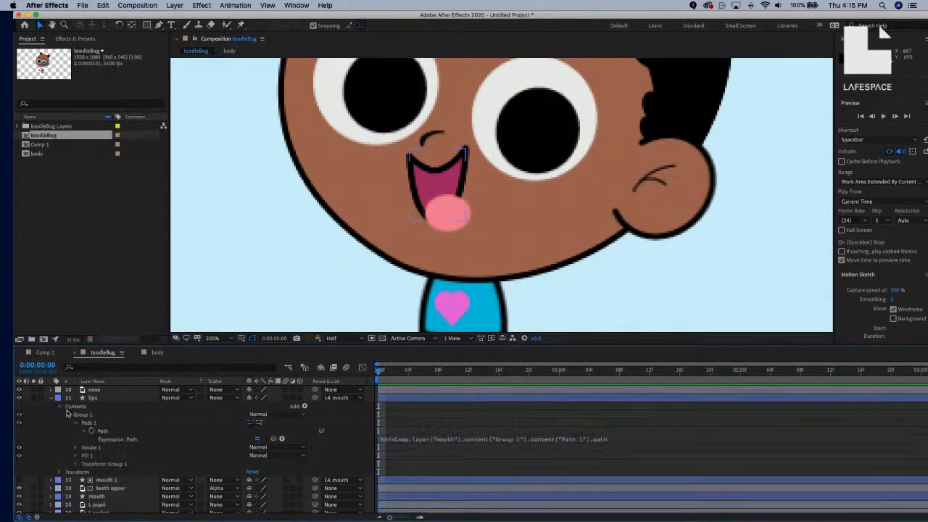
click(116, 455)
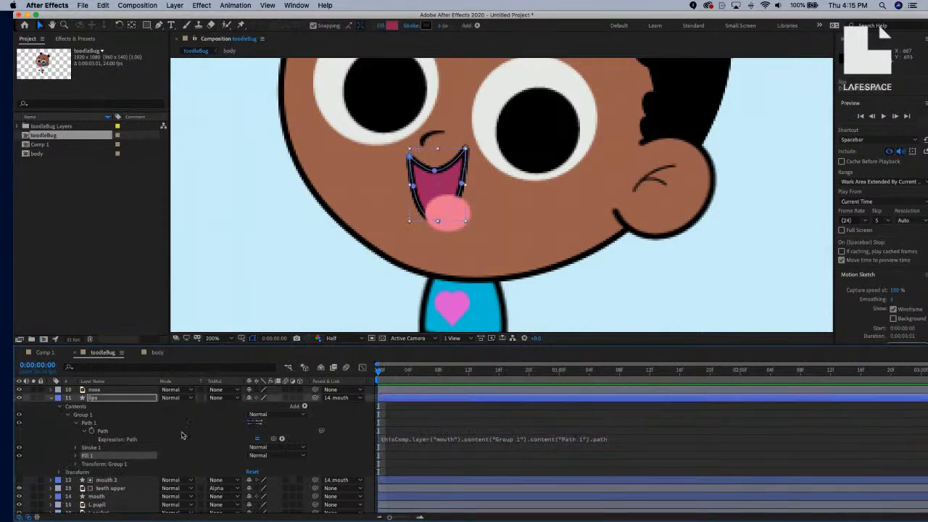
Give lips no fill and a solid 4 px stroke, then collapse the lips layer.
click(384, 26)
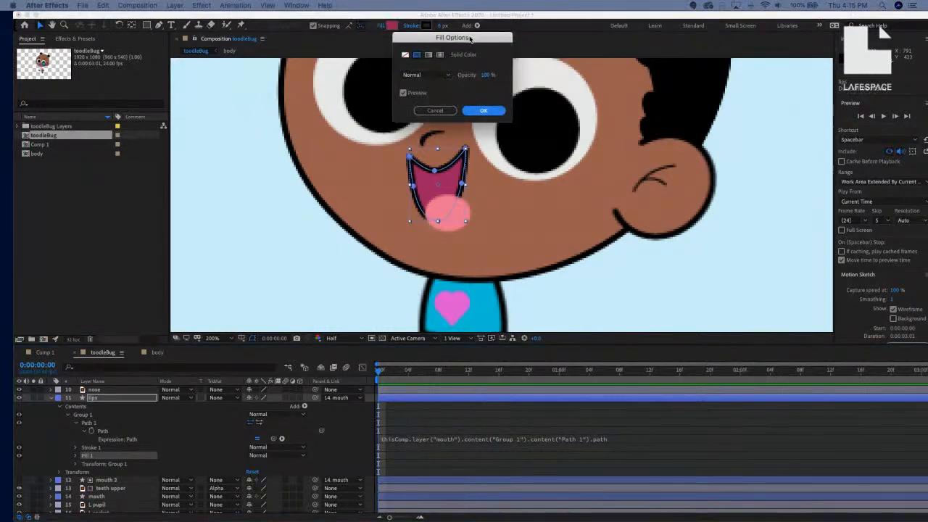
click(324, 99)
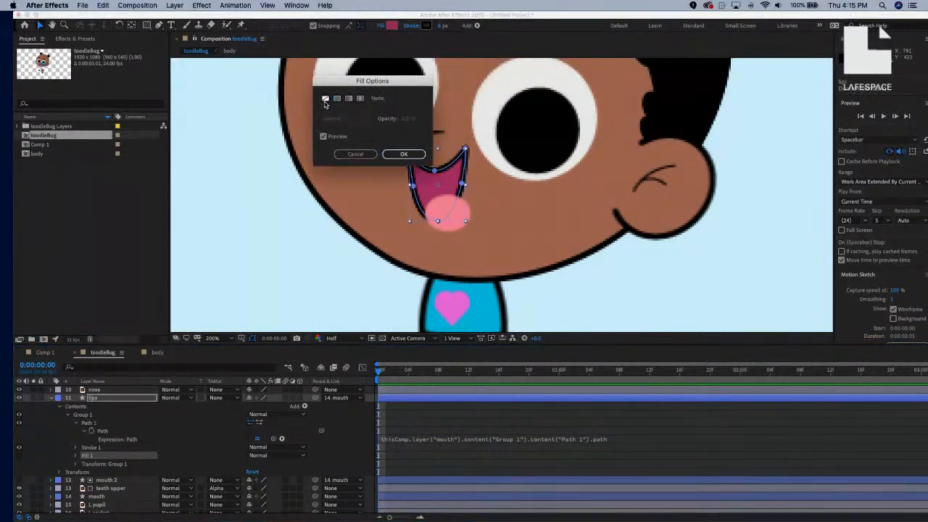
click(404, 154)
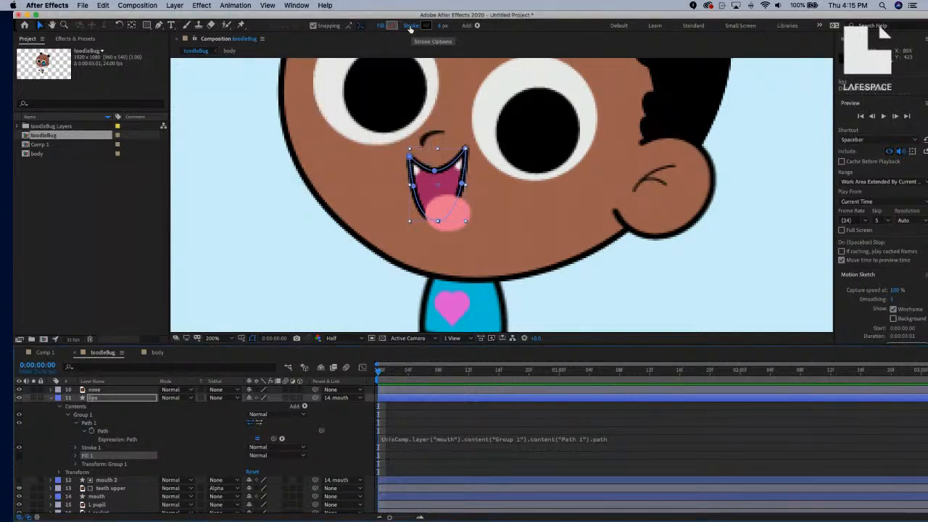
click(410, 26)
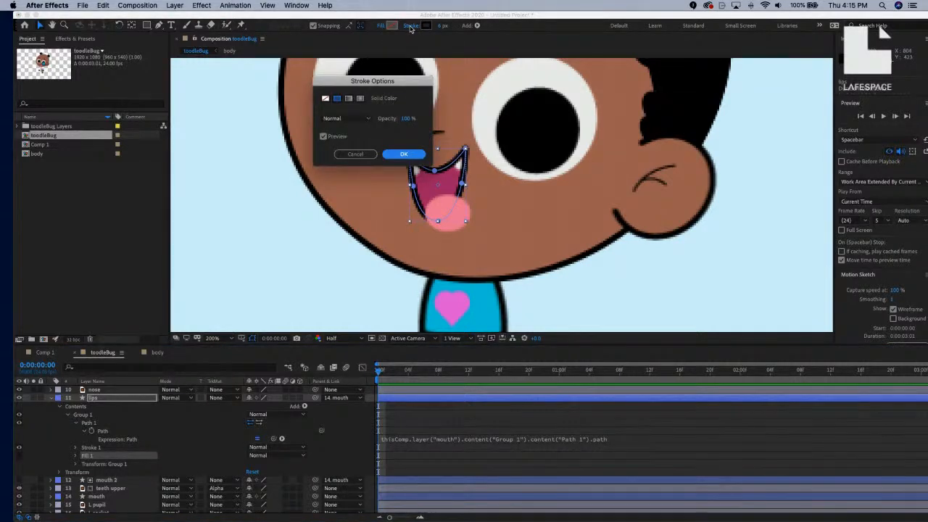
click(418, 154)
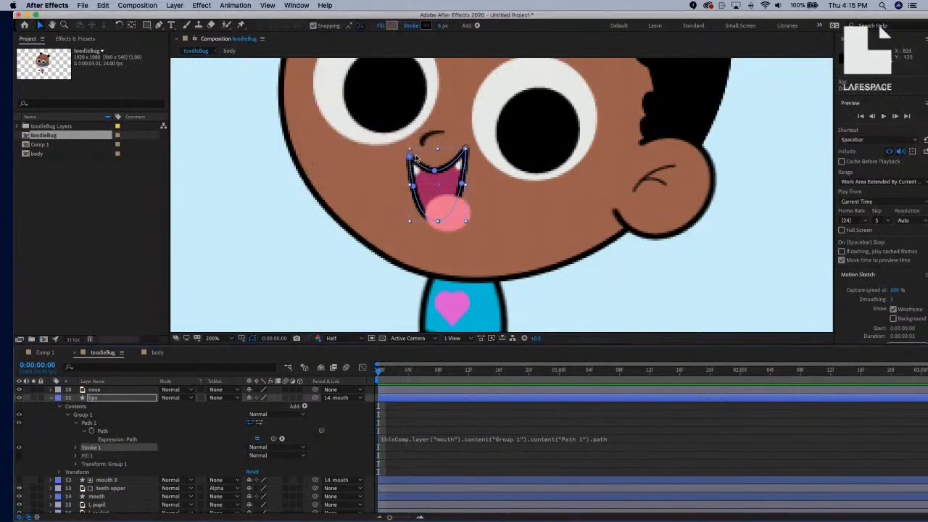
click(439, 27)
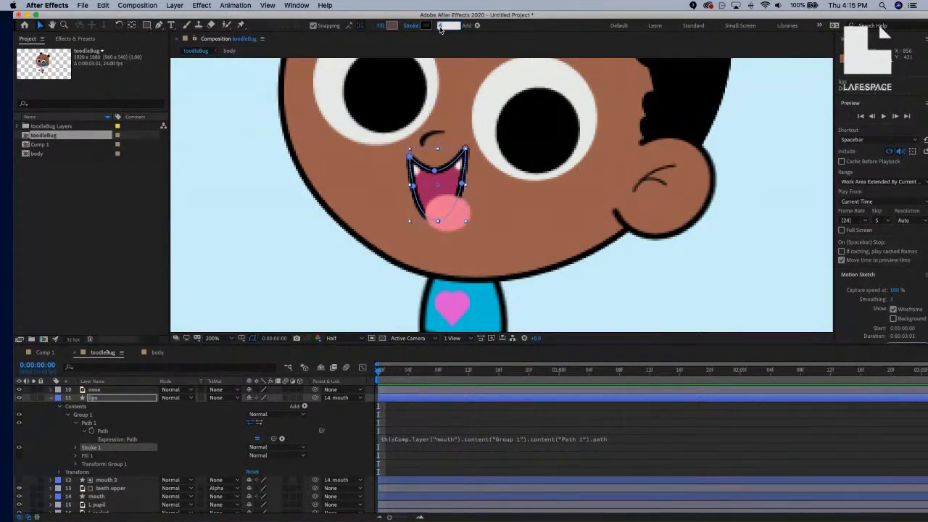
text(4)
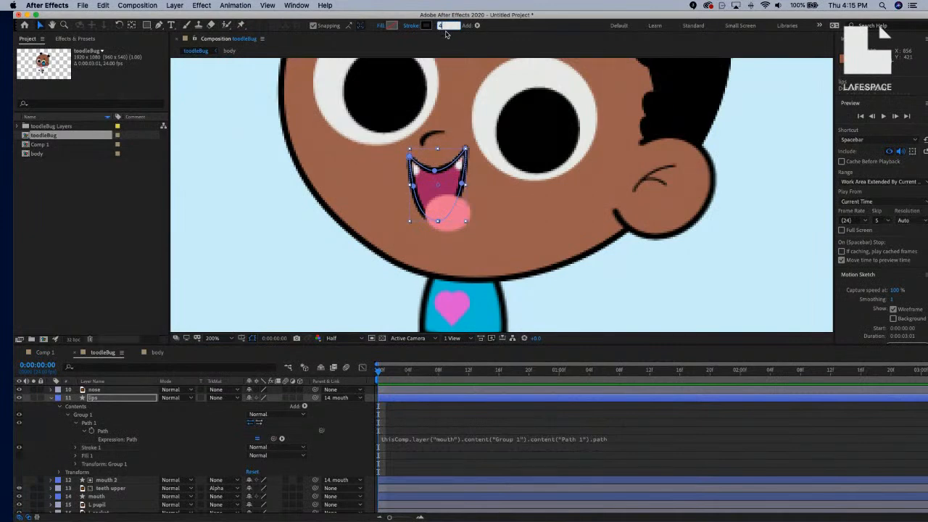
key(Return)
click(166, 422)
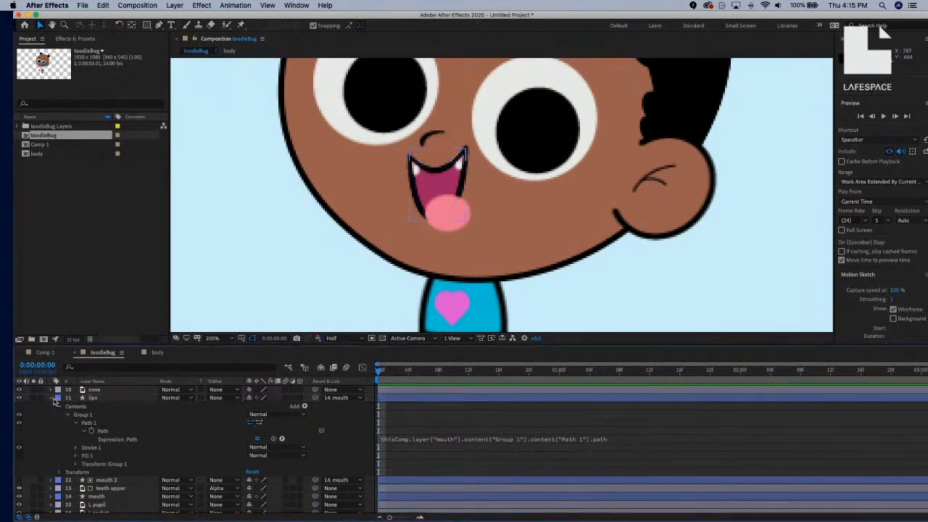
click(52, 398)
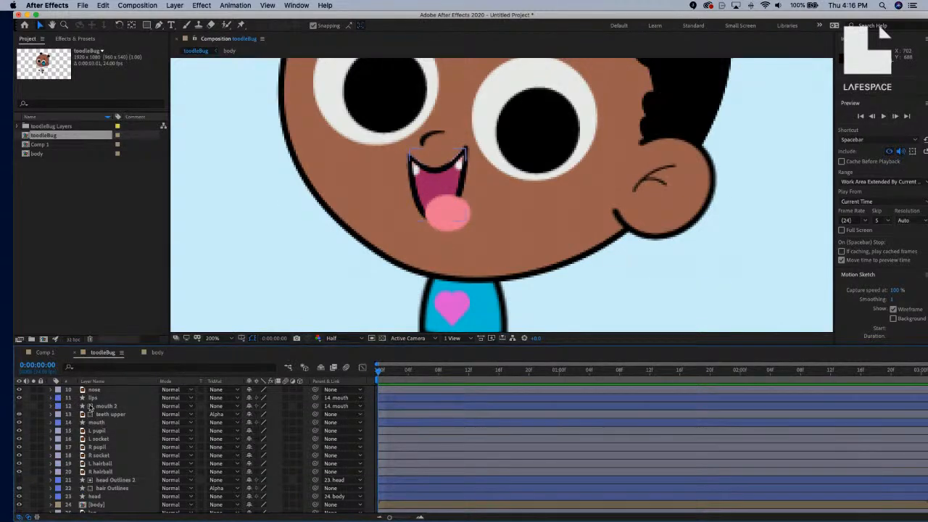
Set the mouth layer's stroke to None.
click(112, 422)
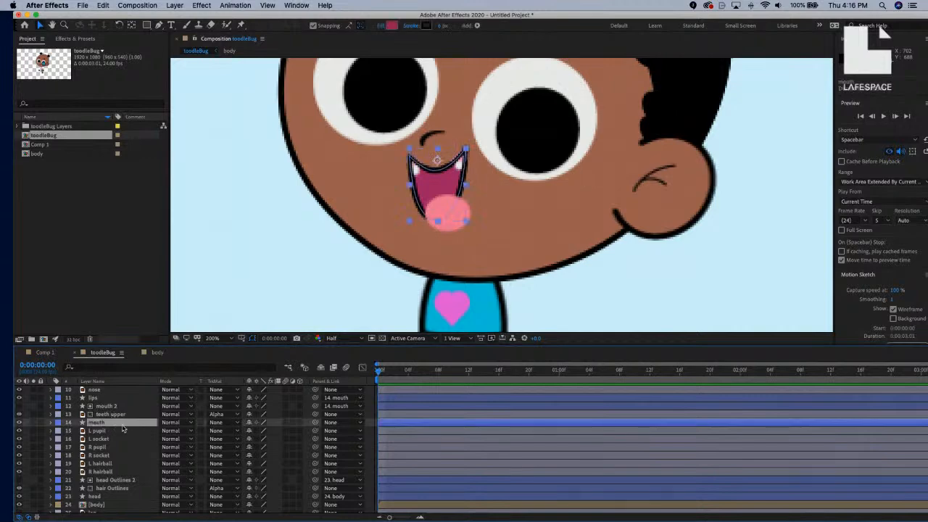
click(409, 26)
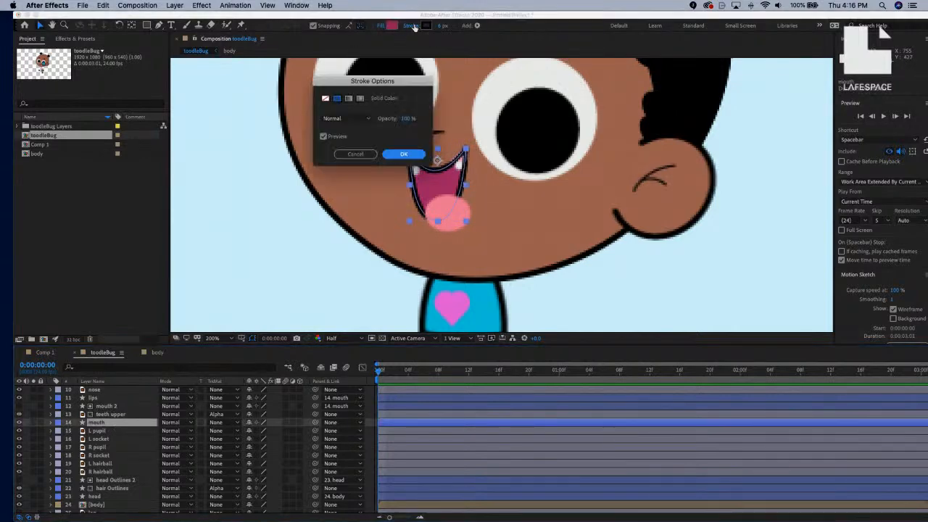
click(326, 100)
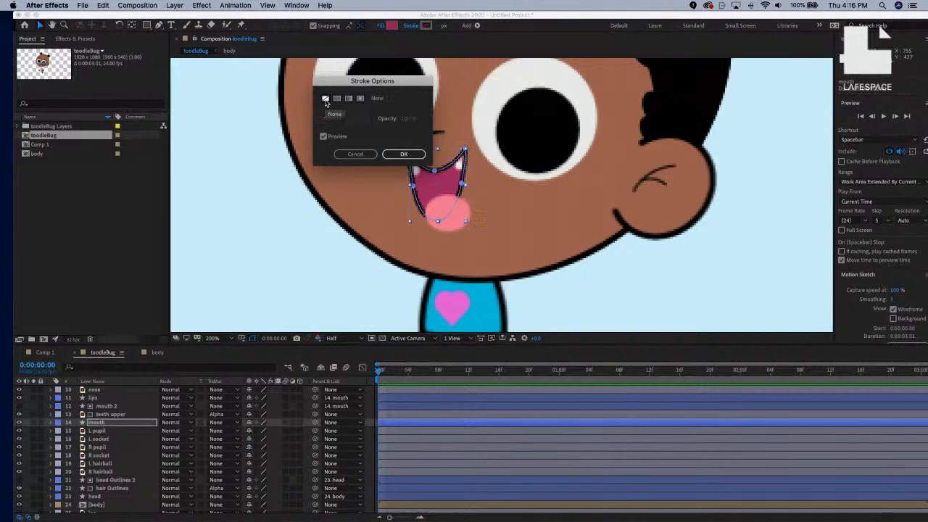
click(406, 153)
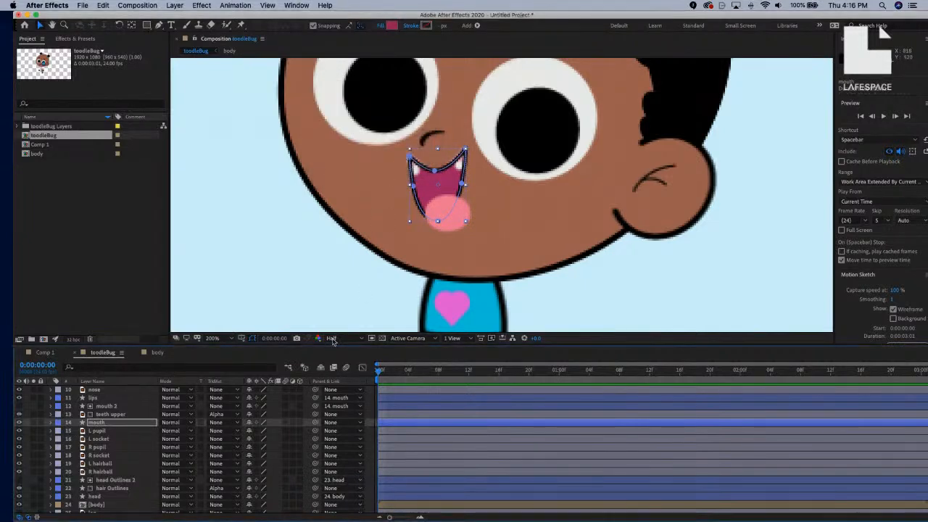
click(143, 432)
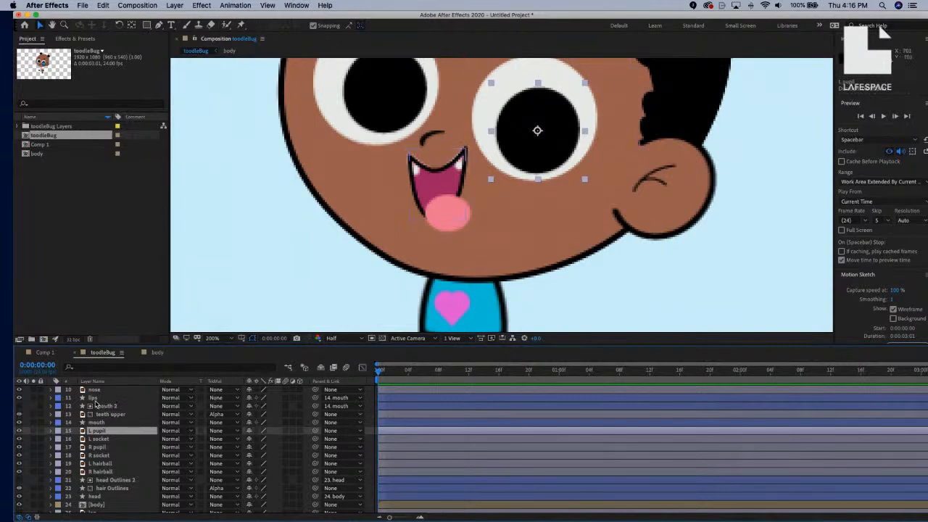
Set mouth 2's stroke to None after briefly previewing a solid stroke.
click(118, 408)
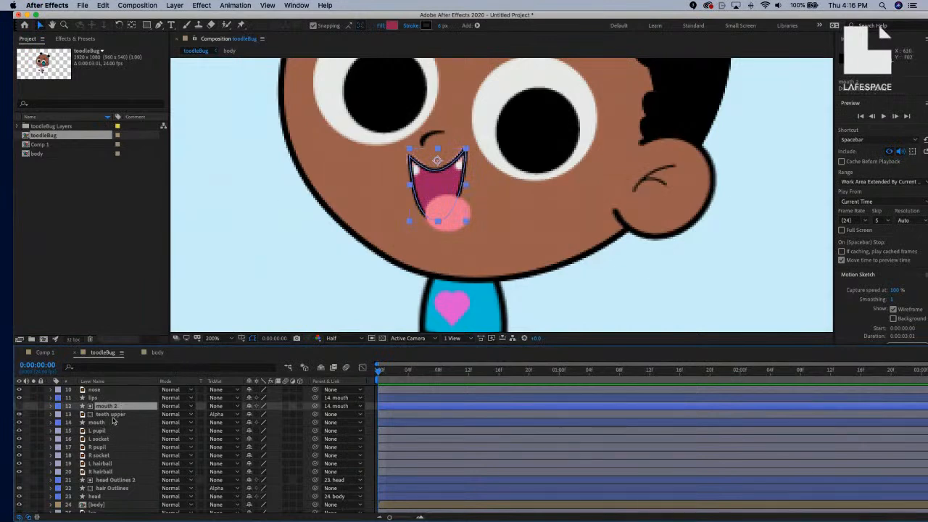
click(410, 27)
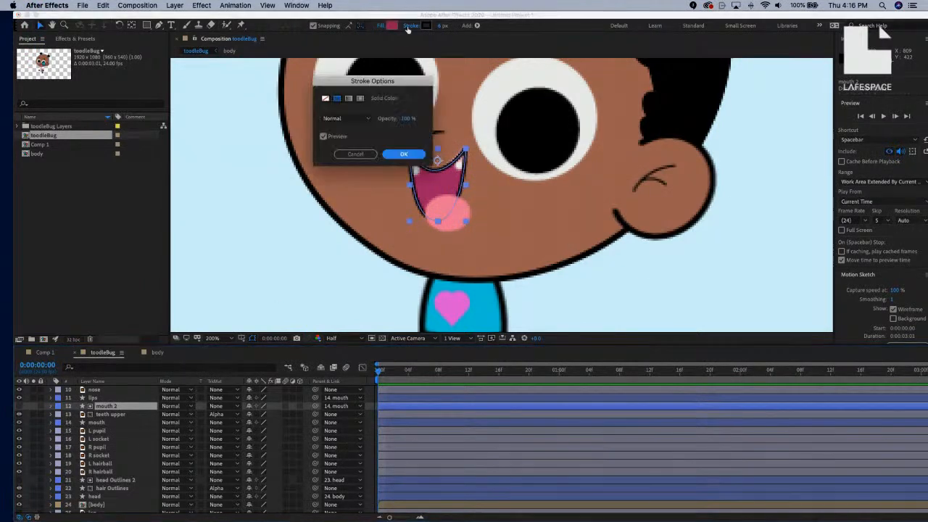
click(325, 99)
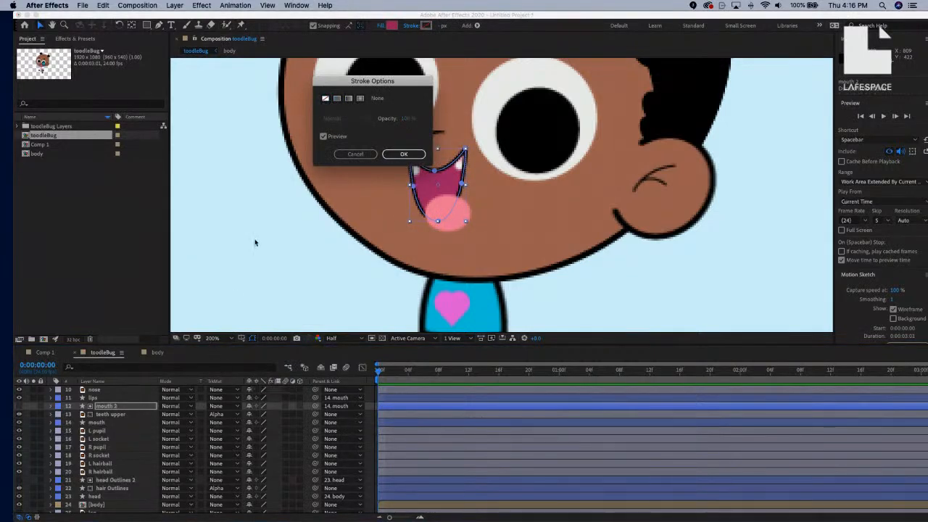
drag(385, 81, 252, 85)
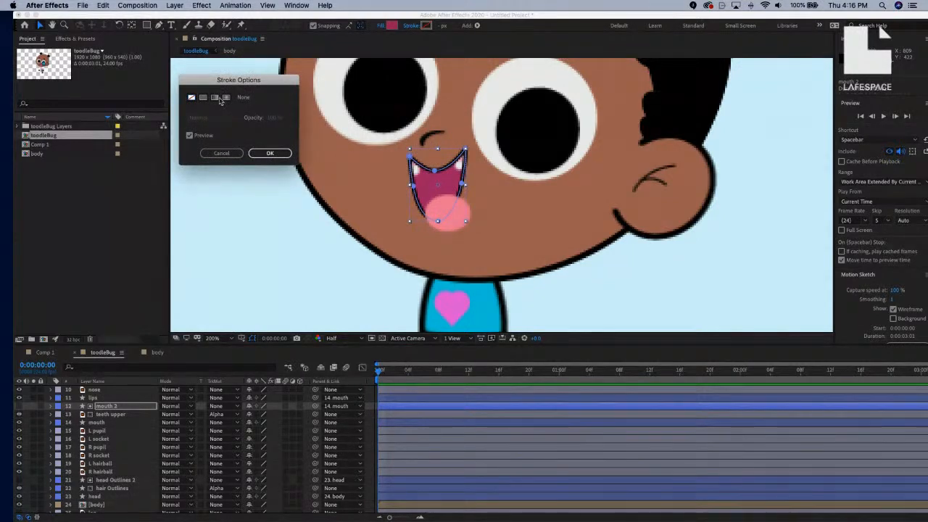
click(202, 100)
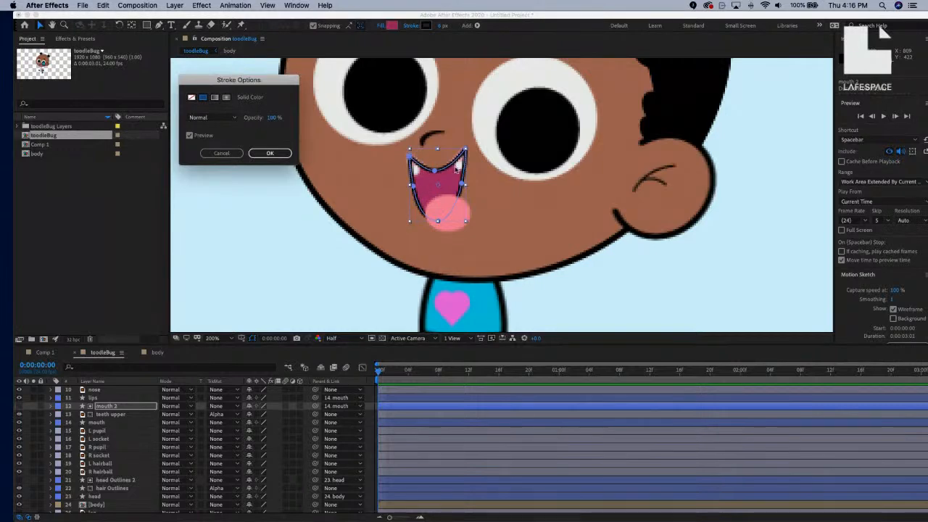
click(191, 100)
click(269, 153)
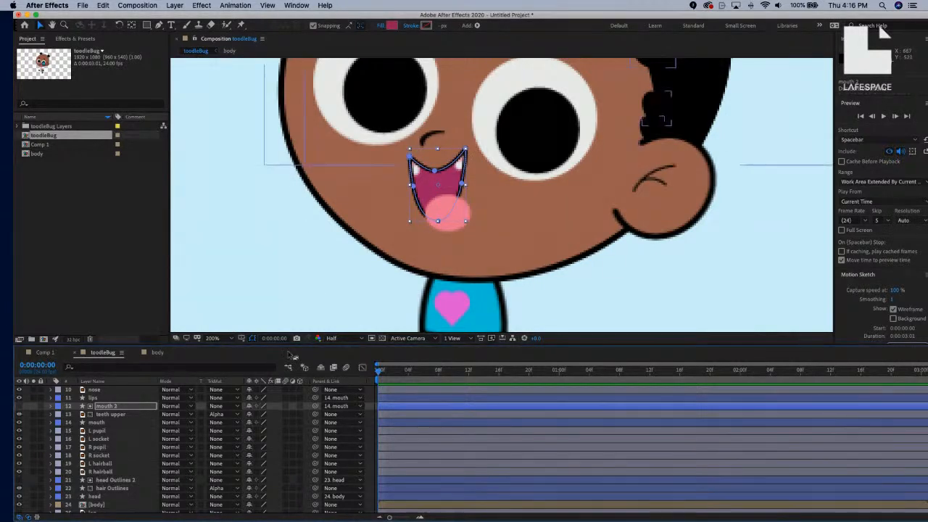
click(116, 431)
click(108, 407)
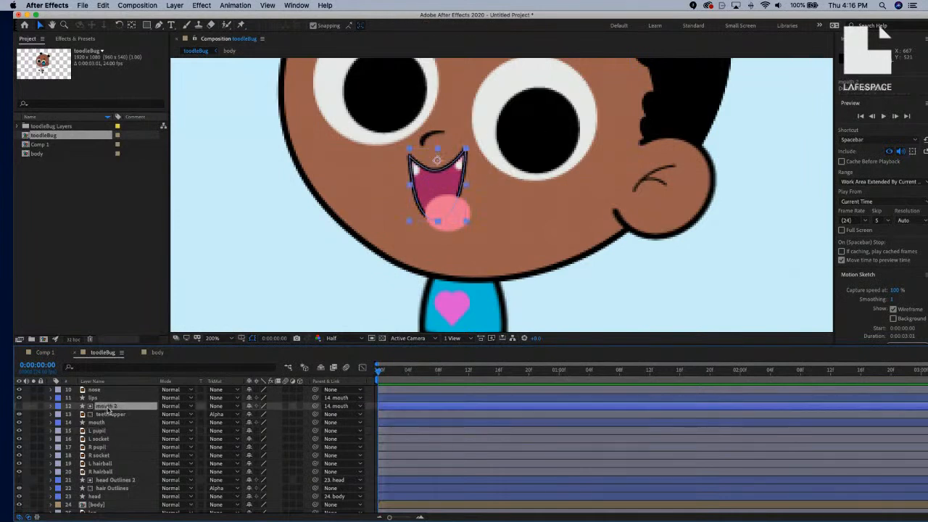
Duplicate mouth 2 as mouth 3 and move the tongue layer just below mouth 3.
scroll(122, 424, up, 2)
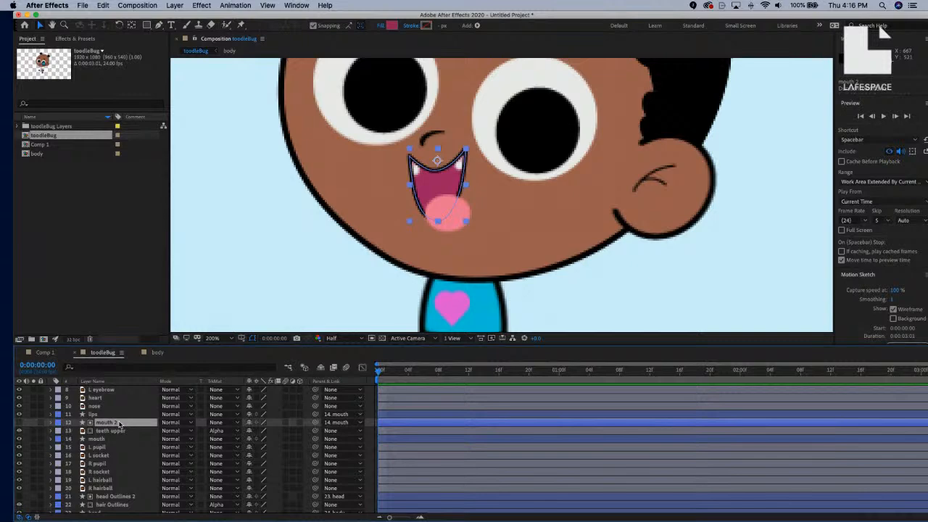
key(super+d)
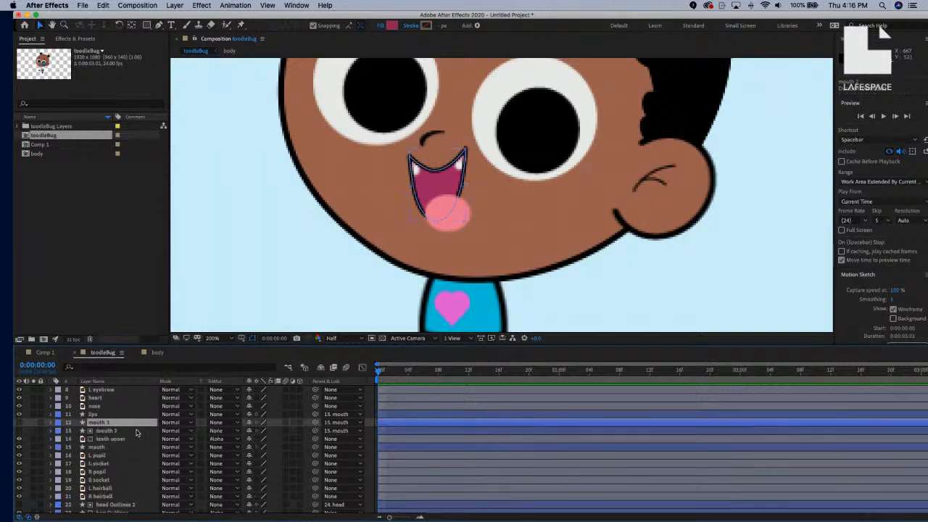
scroll(135, 433, up, 5)
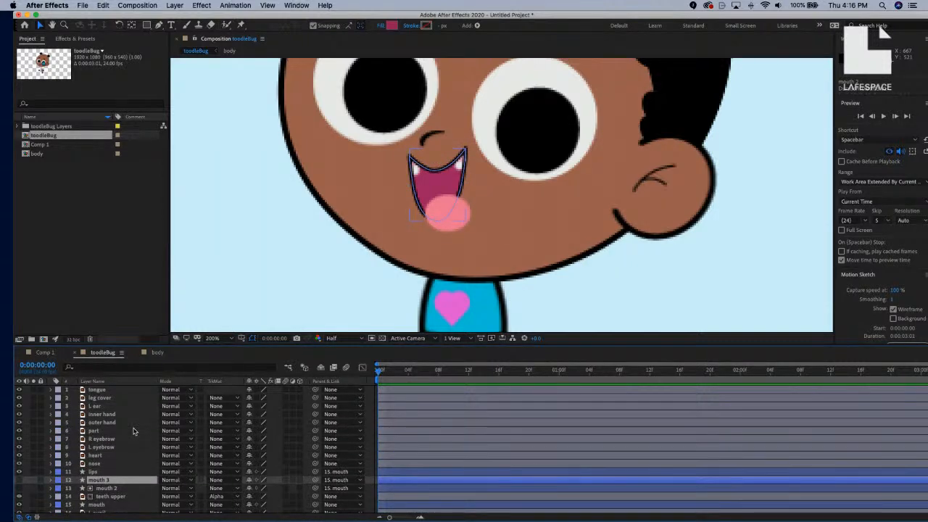
click(113, 392)
drag(113, 393, 111, 486)
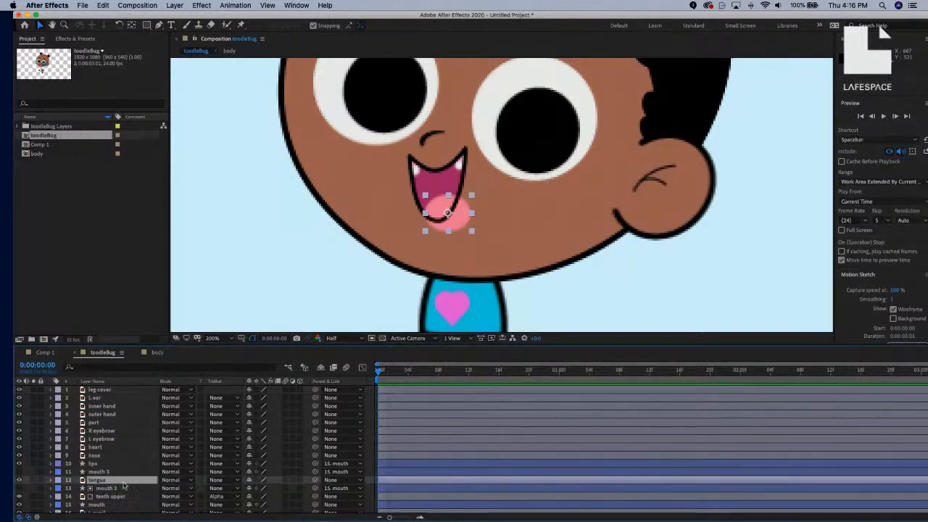
Set the tongue's track matte to Alpha Matte from mouth 3.
click(235, 481)
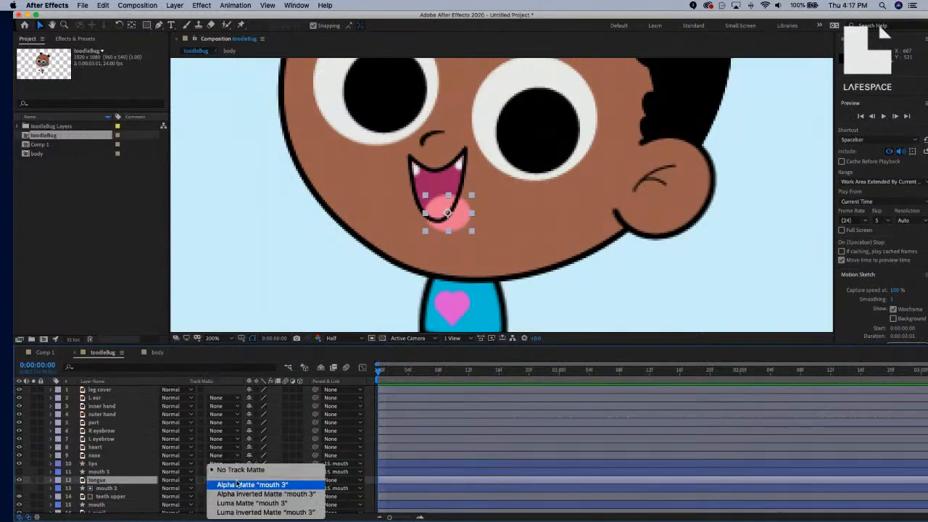
click(239, 484)
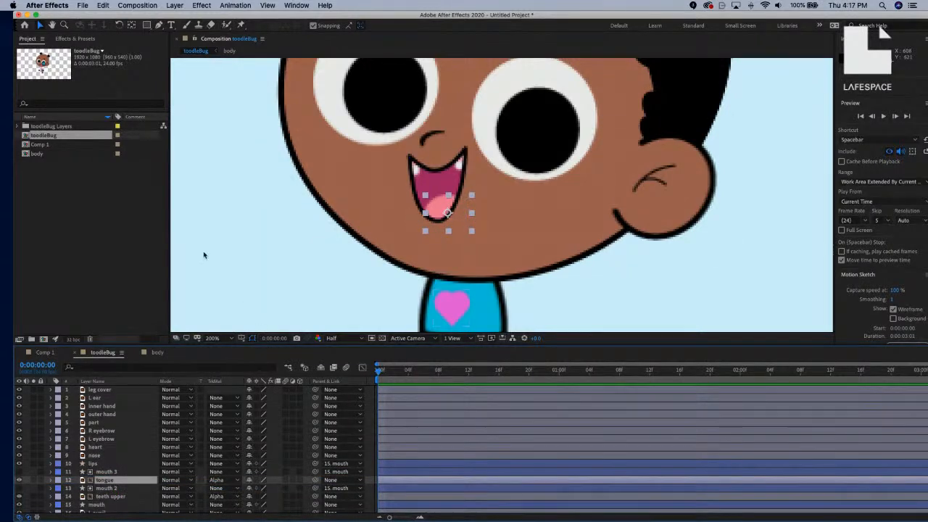
click(265, 258)
scroll(548, 235, up, 2)
scroll(547, 235, down, 5)
scroll(548, 235, up, 2)
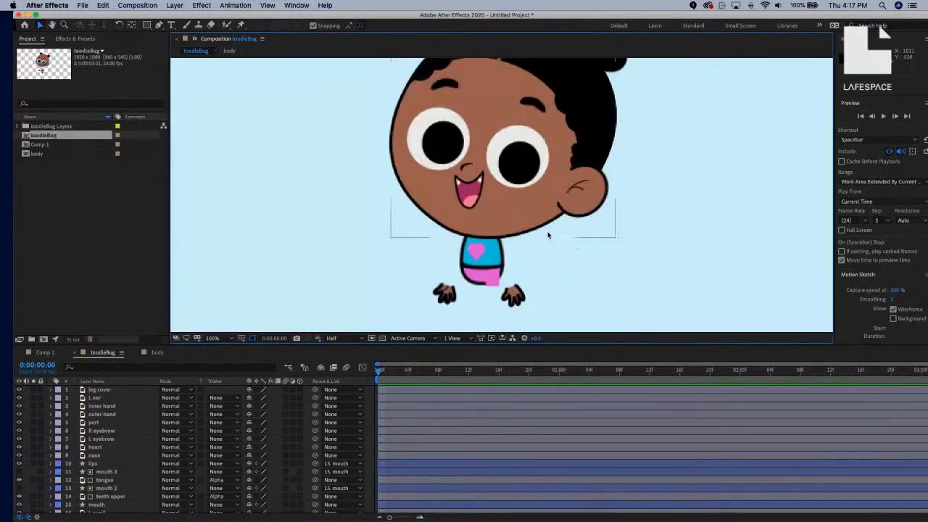
click(51, 472)
click(59, 480)
scroll(80, 469, down, 2)
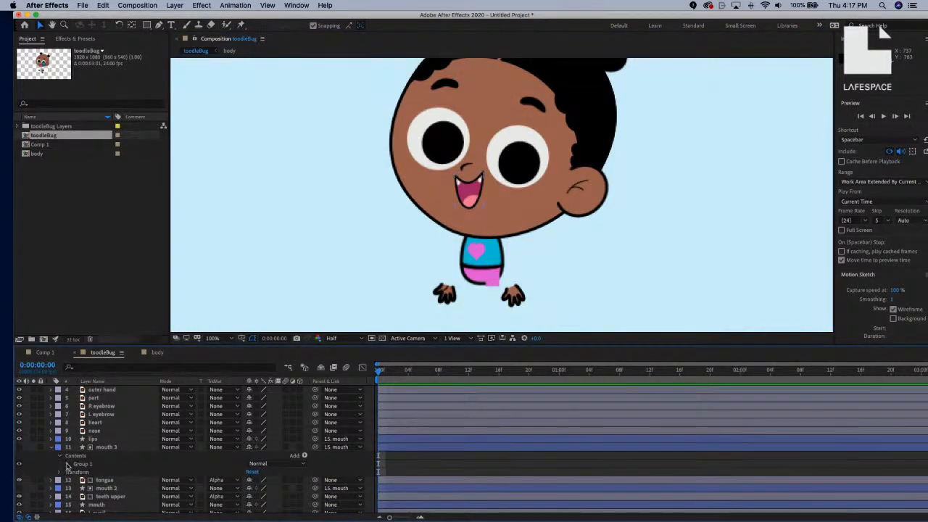
click(68, 464)
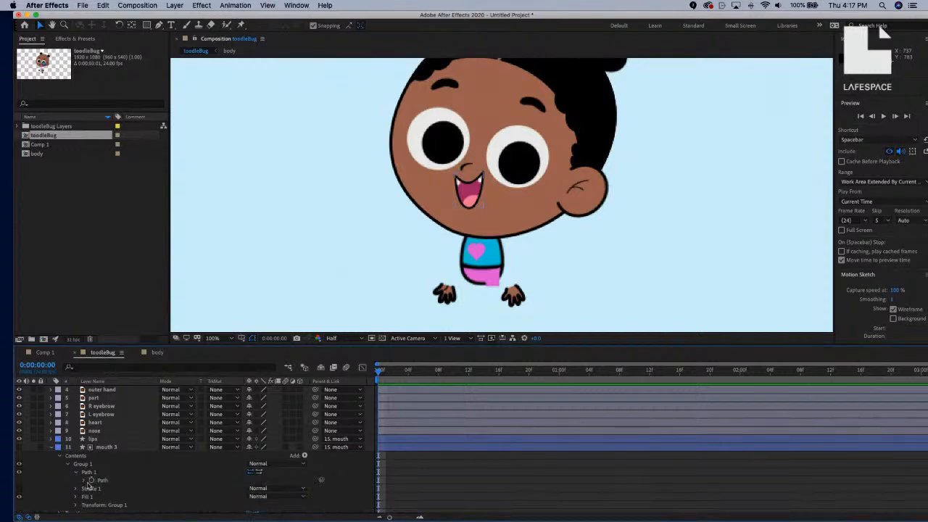
click(76, 472)
click(437, 488)
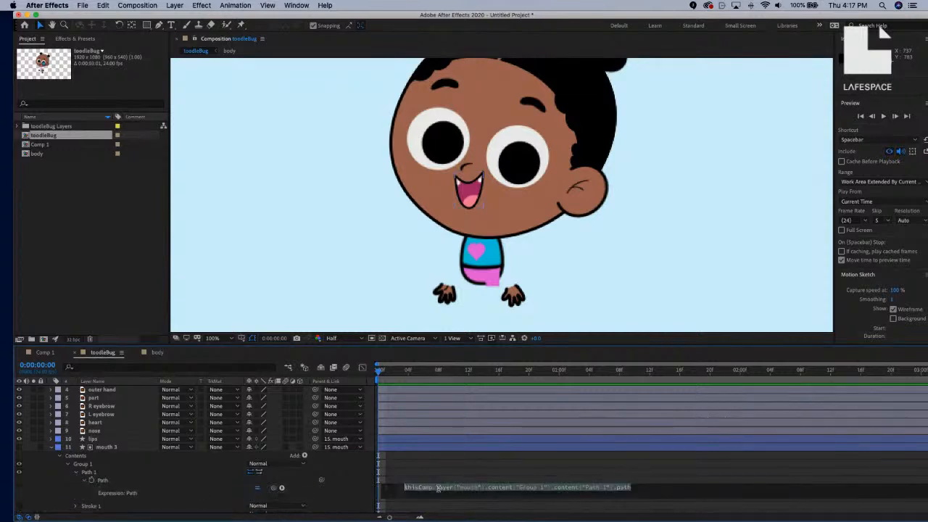
click(61, 457)
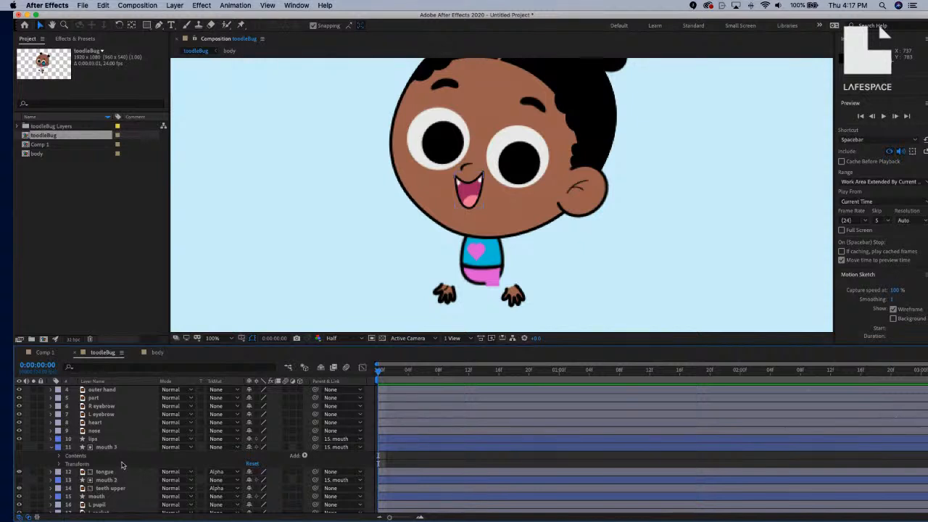
click(51, 448)
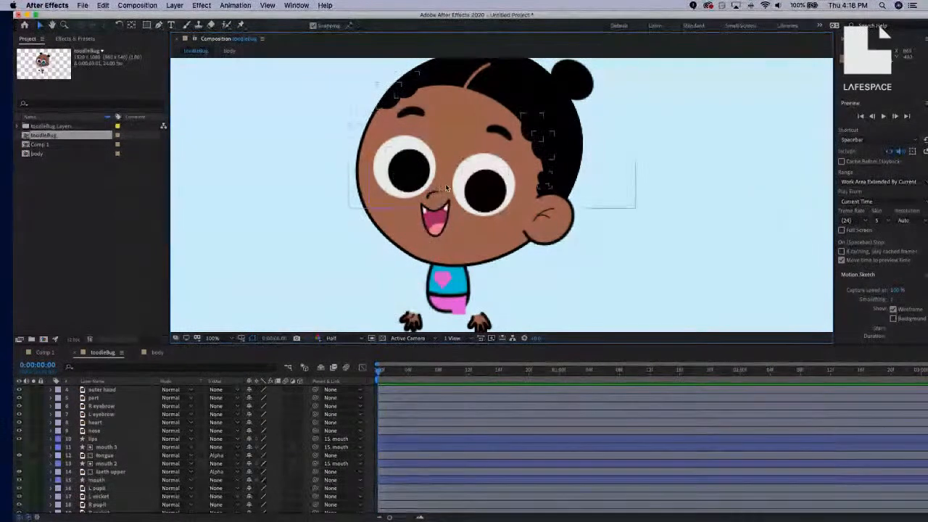
key(comma)
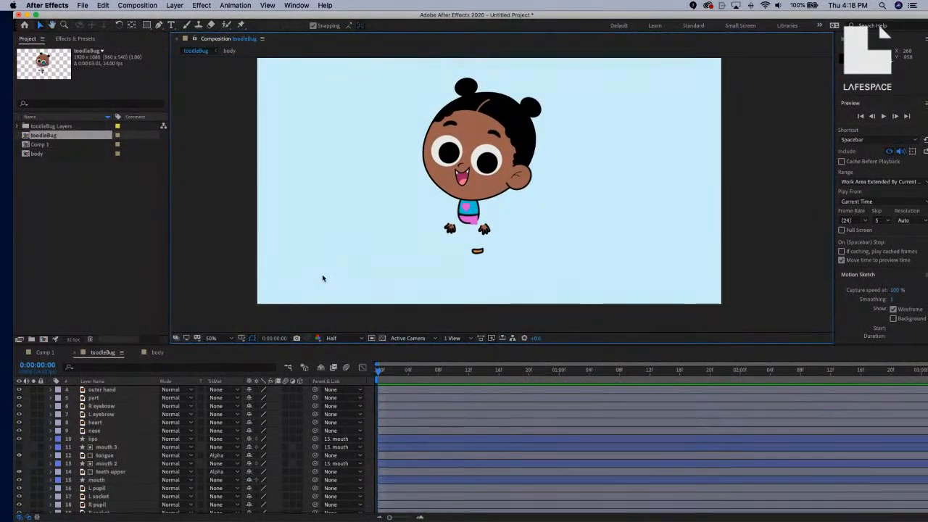
scroll(67, 429, up, 2)
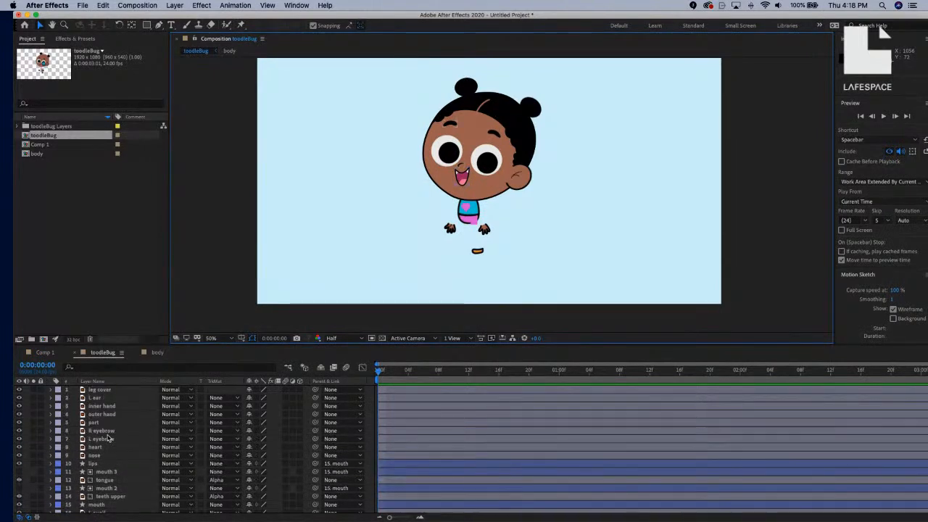
scroll(110, 441, down, 3)
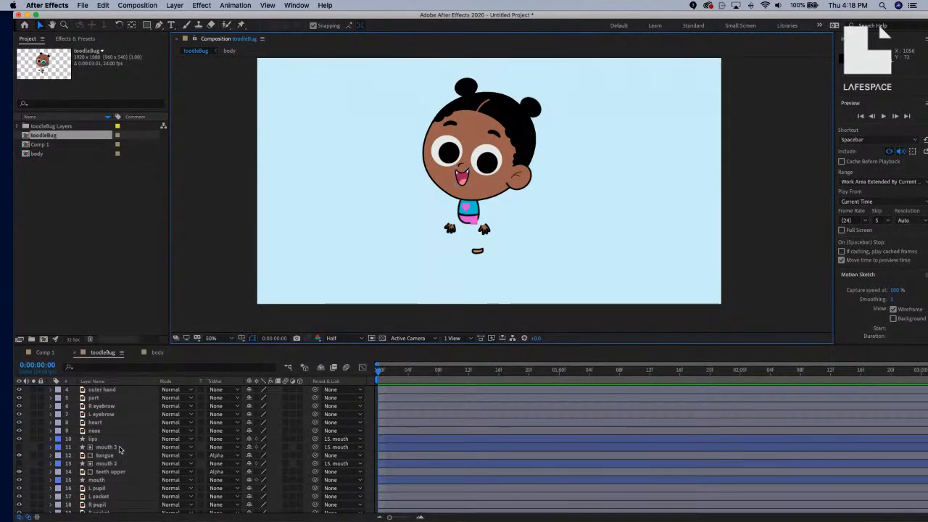
scroll(120, 450, down, 3)
scroll(120, 450, down, 5)
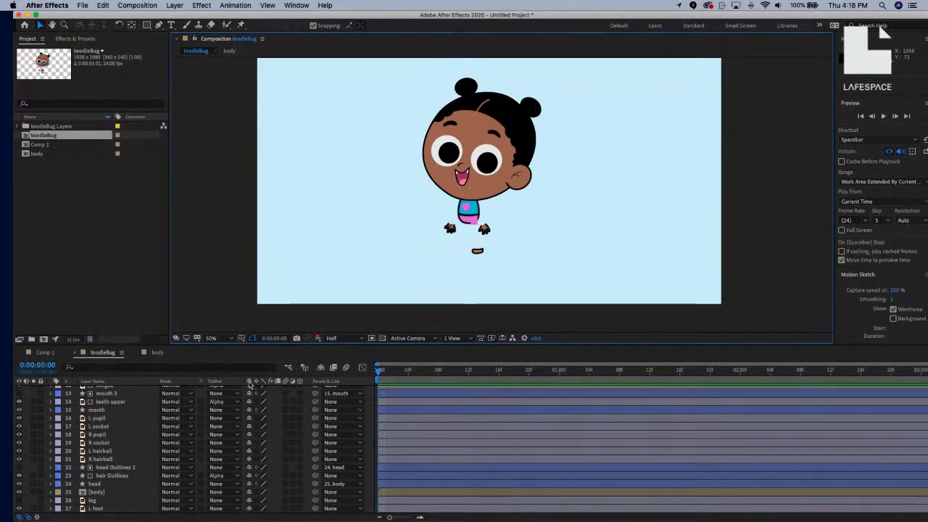
scroll(120, 445, up, 10)
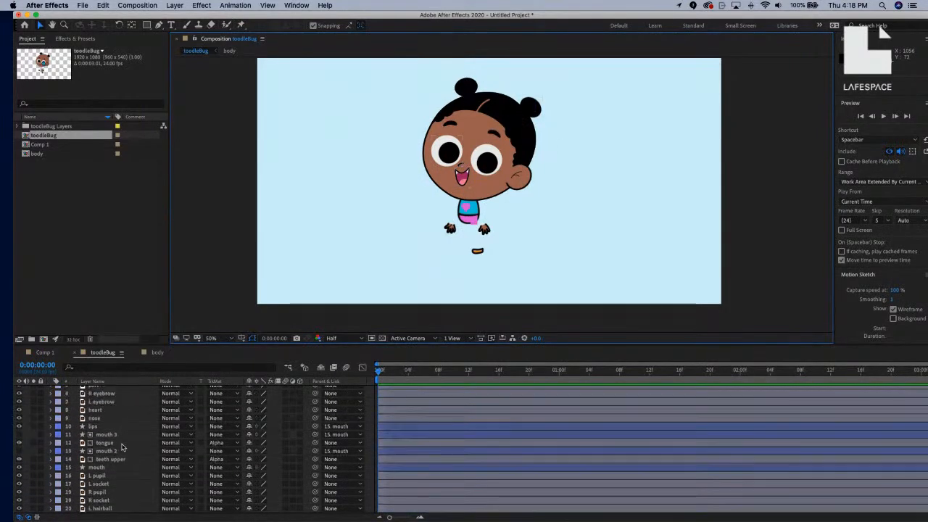
scroll(119, 445, up, 2)
click(107, 454)
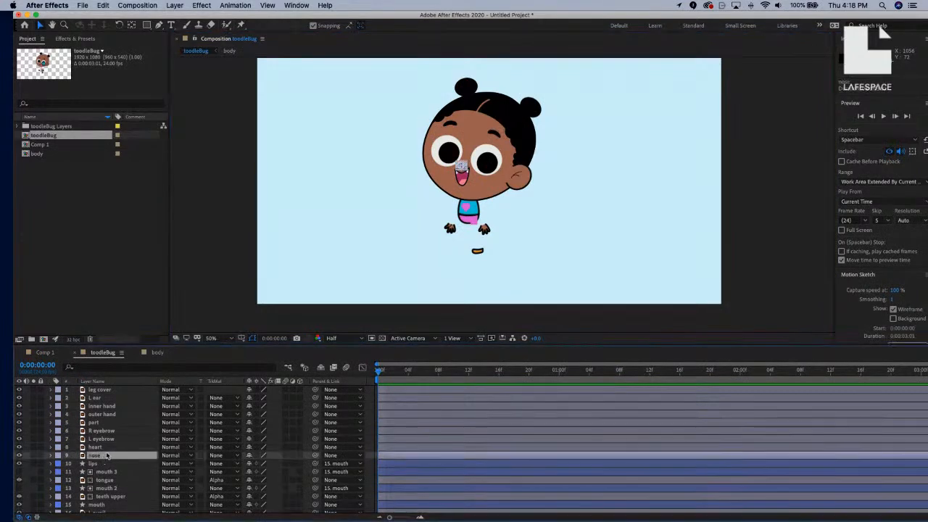
click(109, 447)
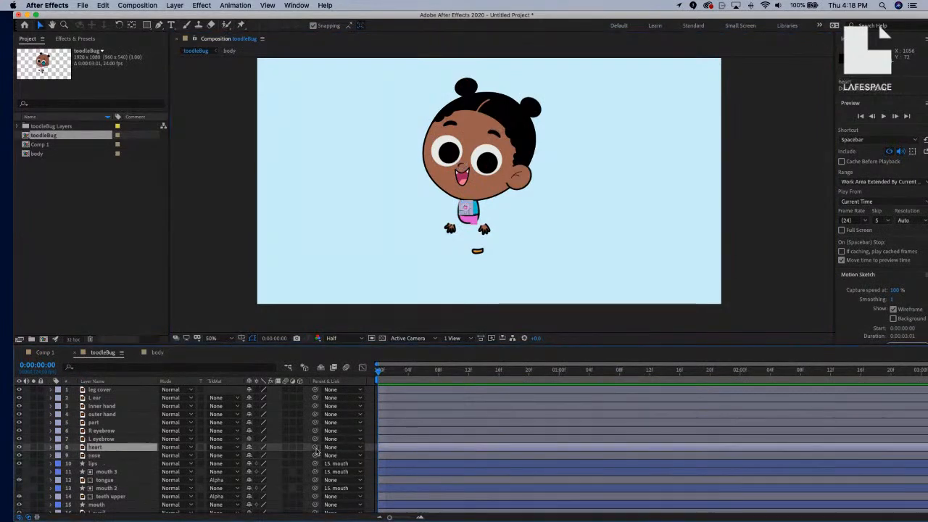
scroll(161, 454, down, 6)
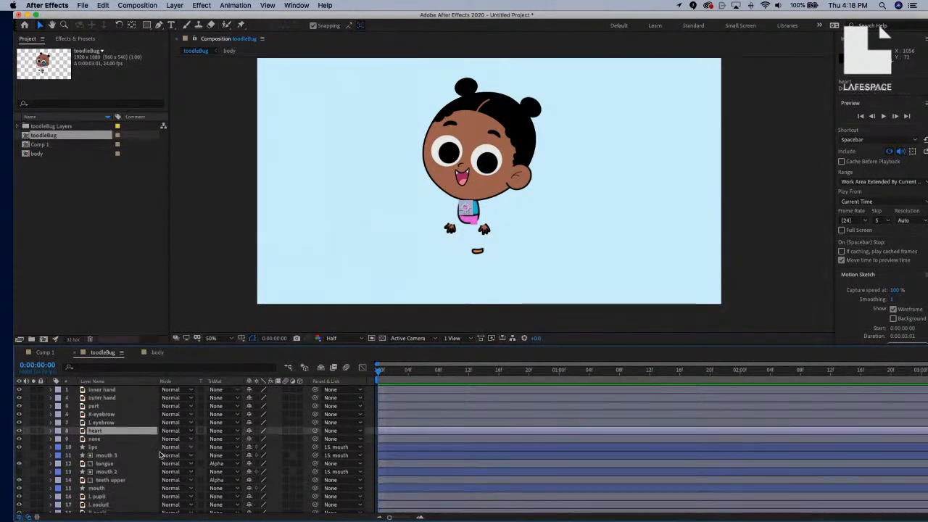
scroll(161, 454, down, 5)
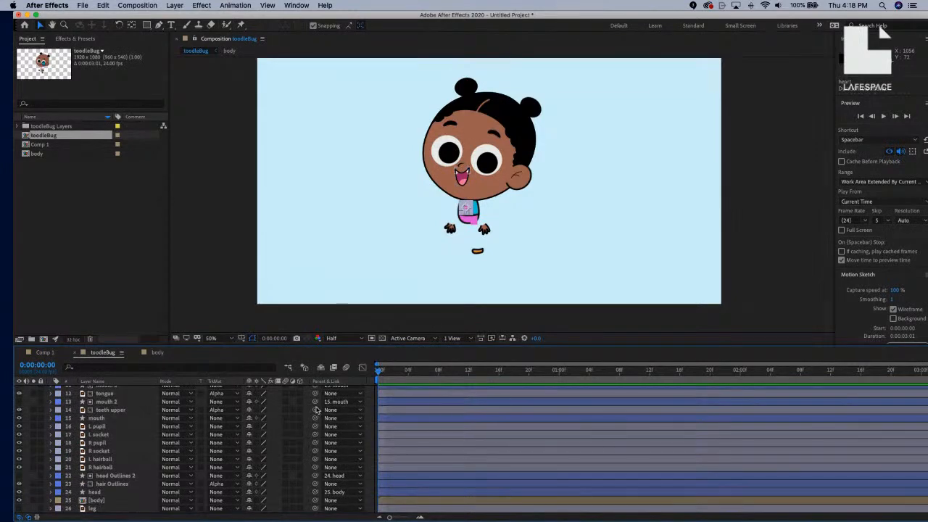
scroll(280, 420, up, 9)
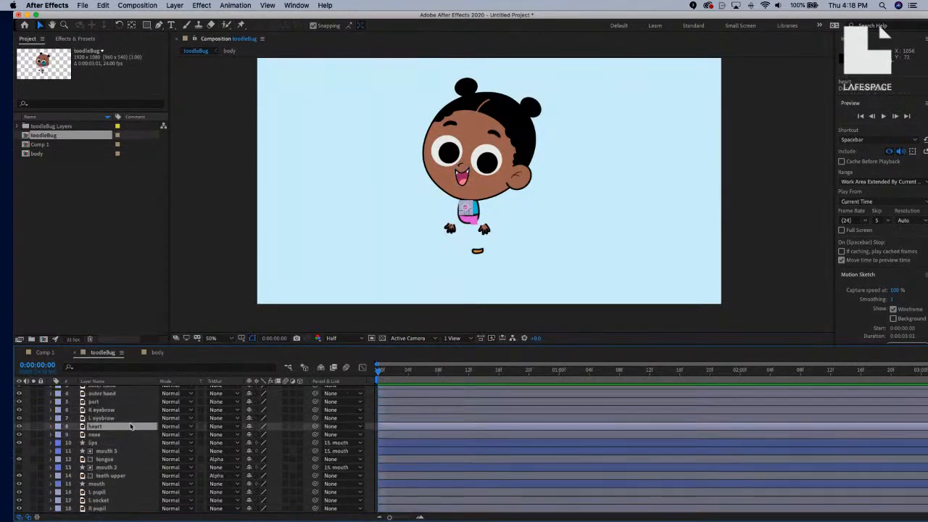
shift+click(107, 427)
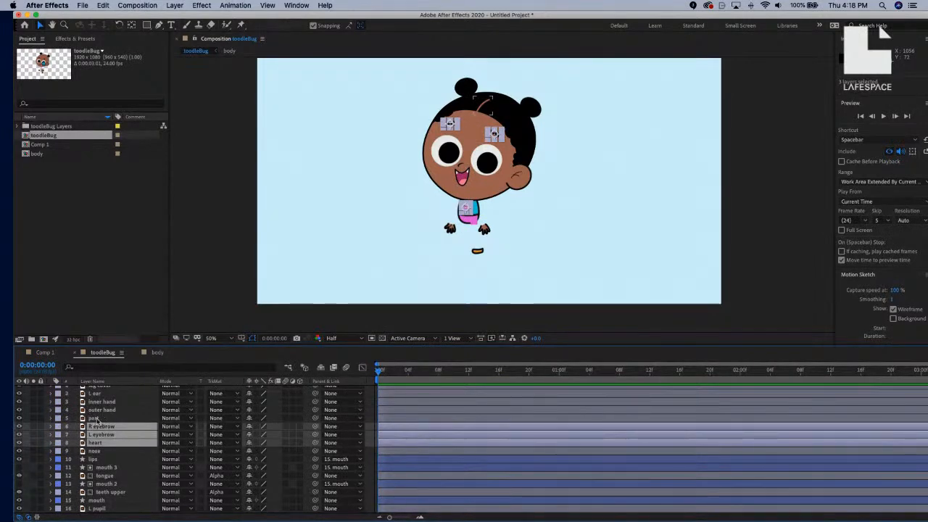
Parent the part, L ear, nose and both eyebrow layers to 24. head.
shift+click(97, 419)
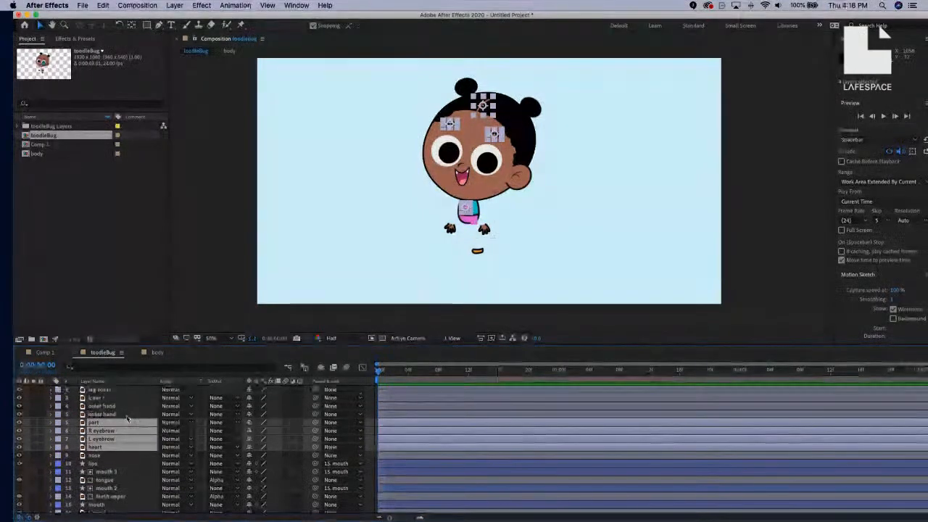
shift+click(102, 398)
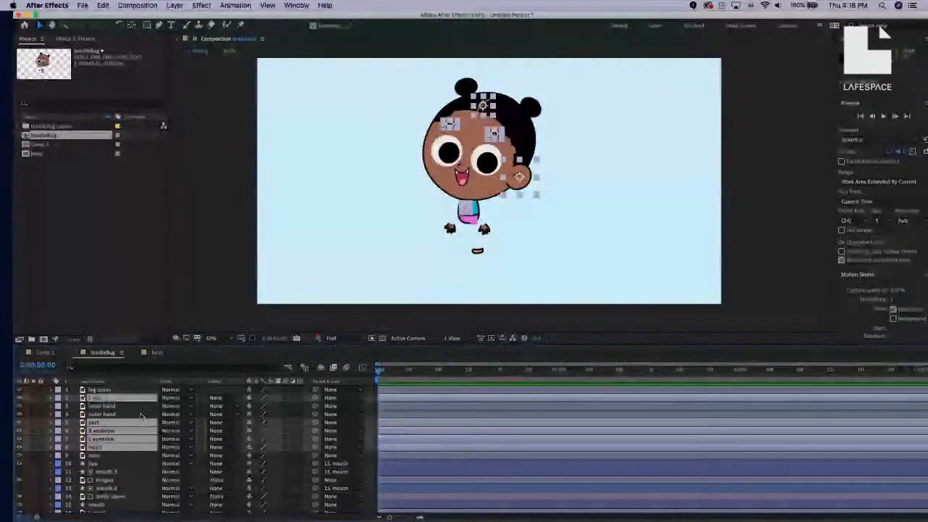
scroll(138, 428, down, 5)
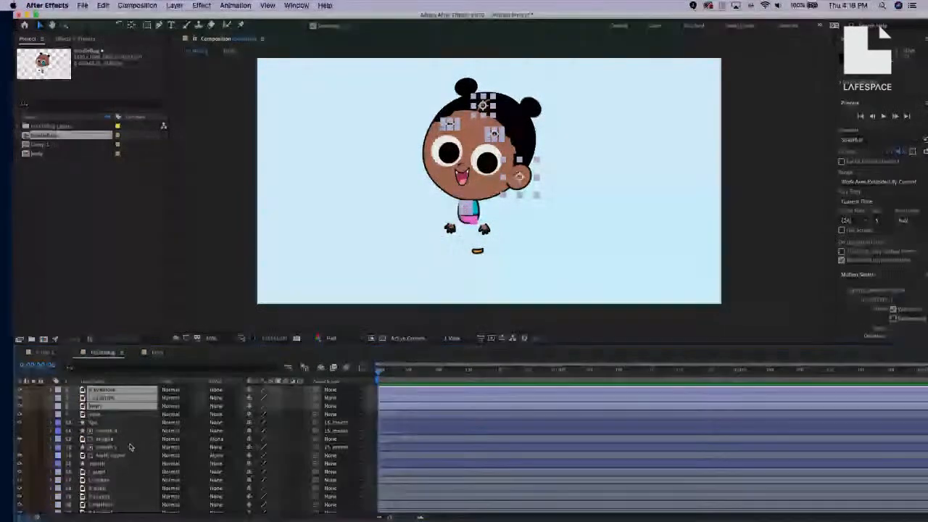
shift+click(109, 412)
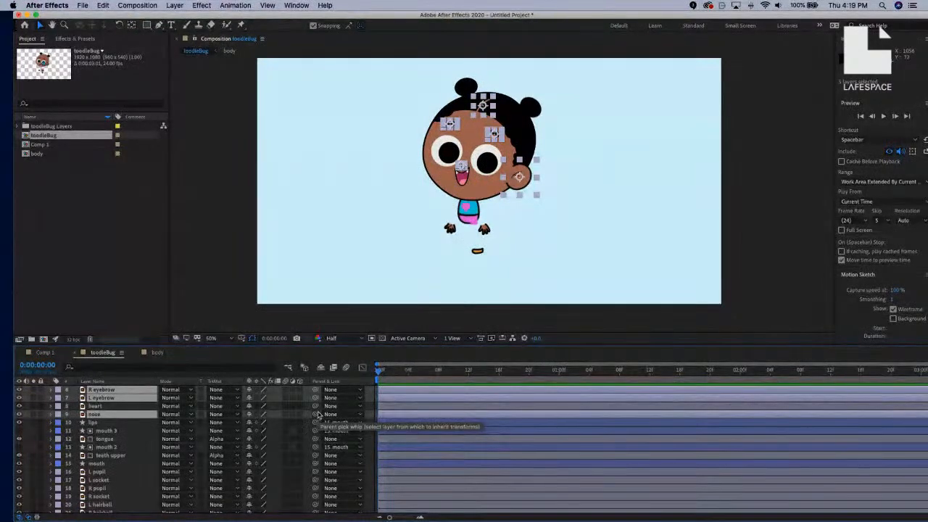
click(360, 415)
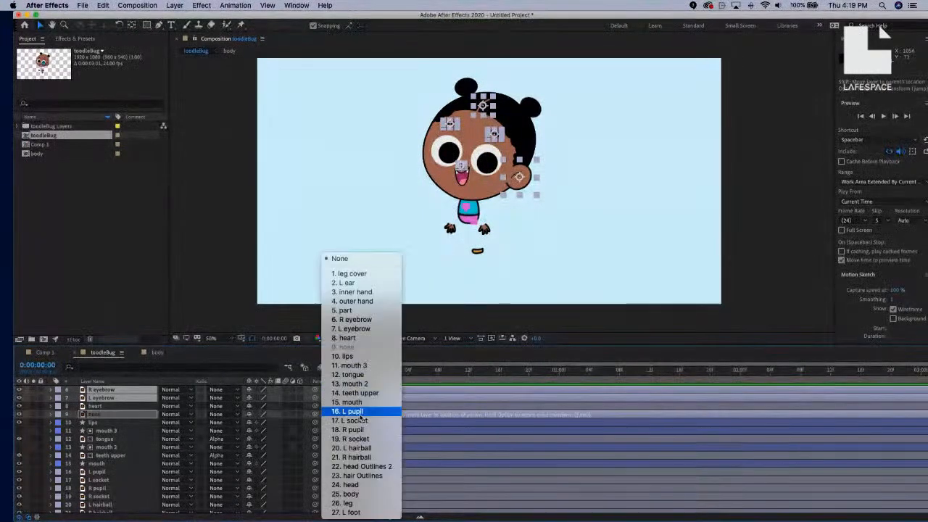
click(351, 485)
scroll(187, 422, up, 5)
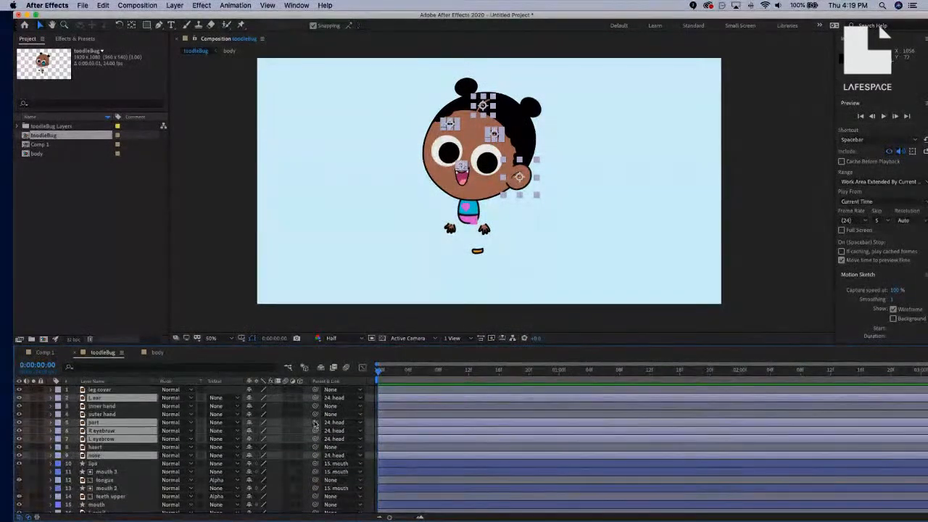
click(107, 448)
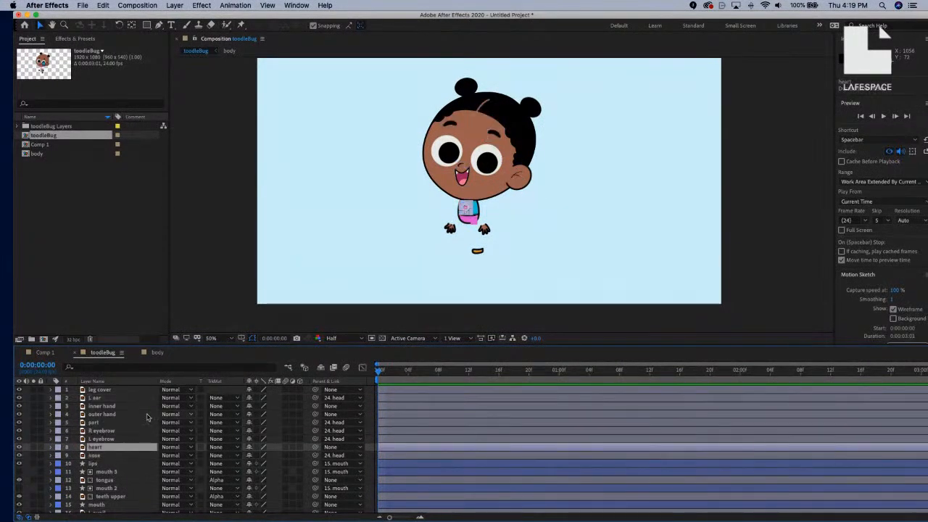
Parent the mouth layer to the head layer.
scroll(100, 472, down, 5)
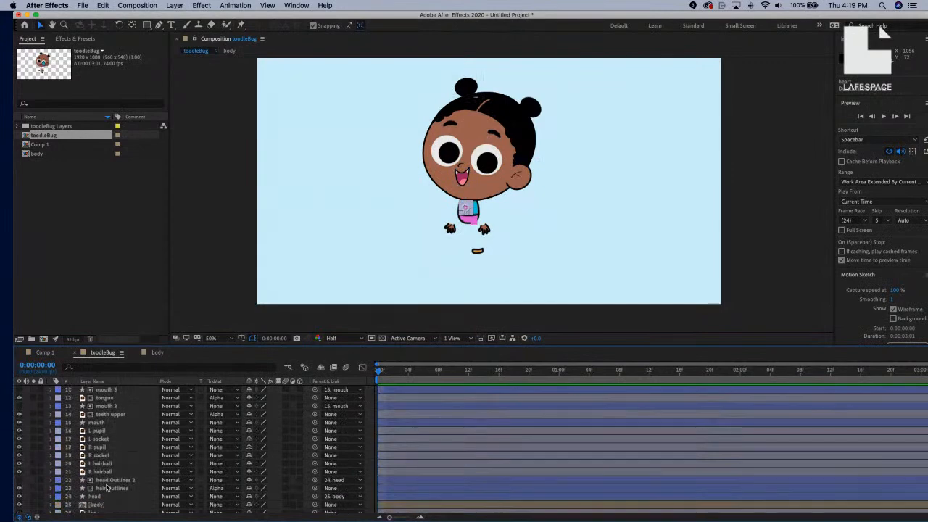
scroll(109, 471, up, 1)
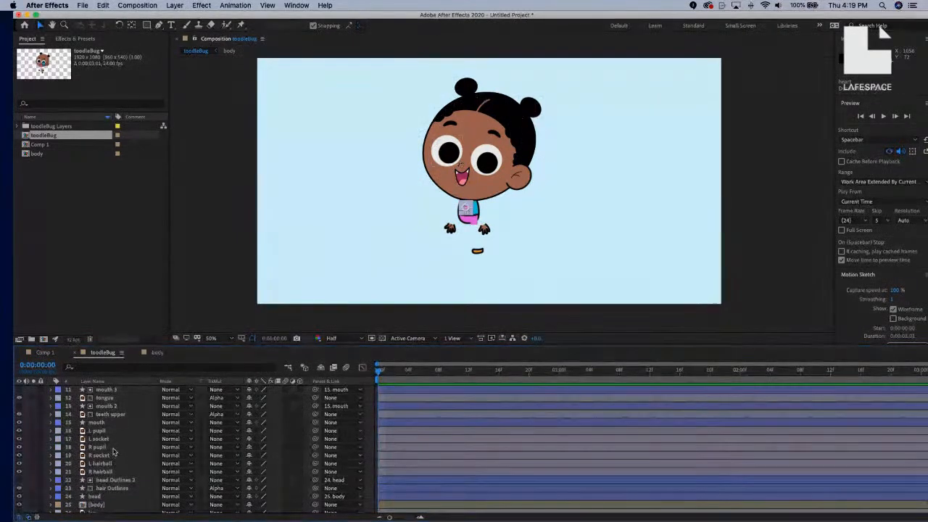
click(121, 422)
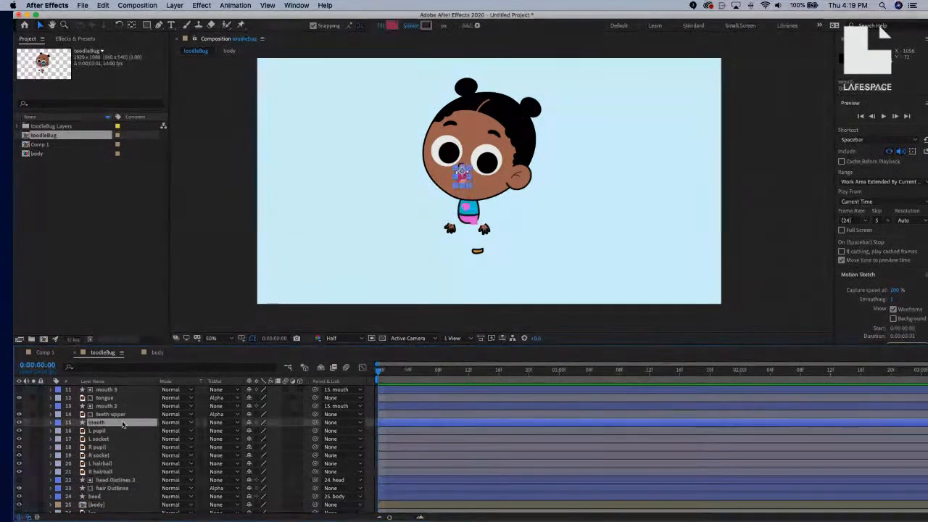
click(358, 423)
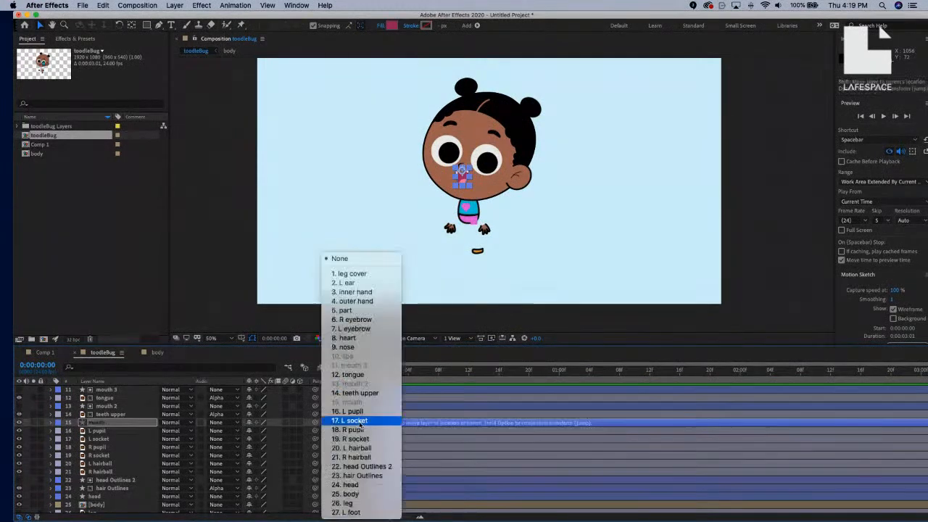
click(346, 484)
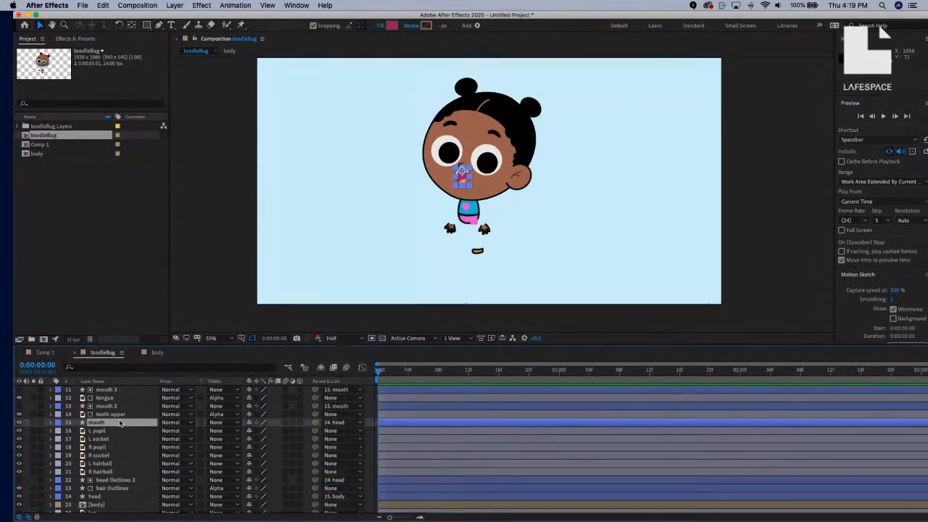
Parent the tongue and teeth upper layers to 15. mouth.
scroll(121, 412, up, 6)
scroll(122, 412, up, 4)
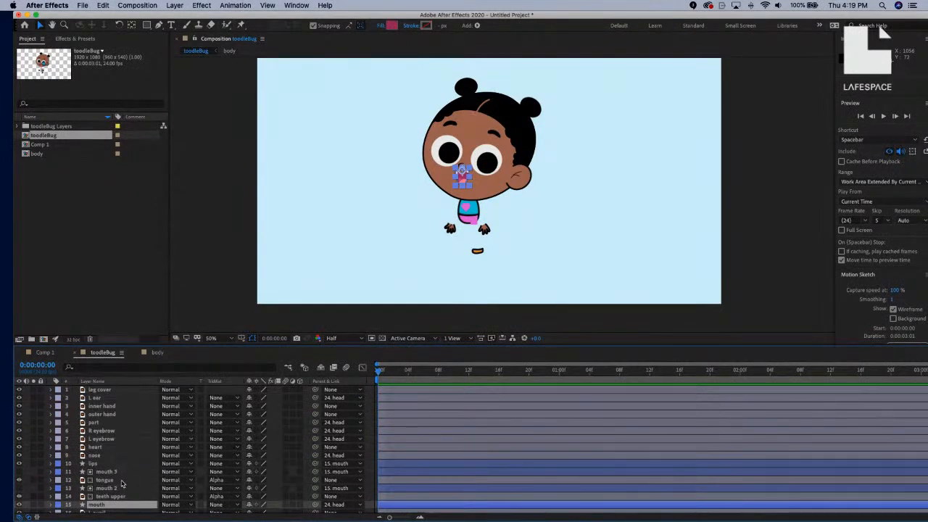
click(106, 480)
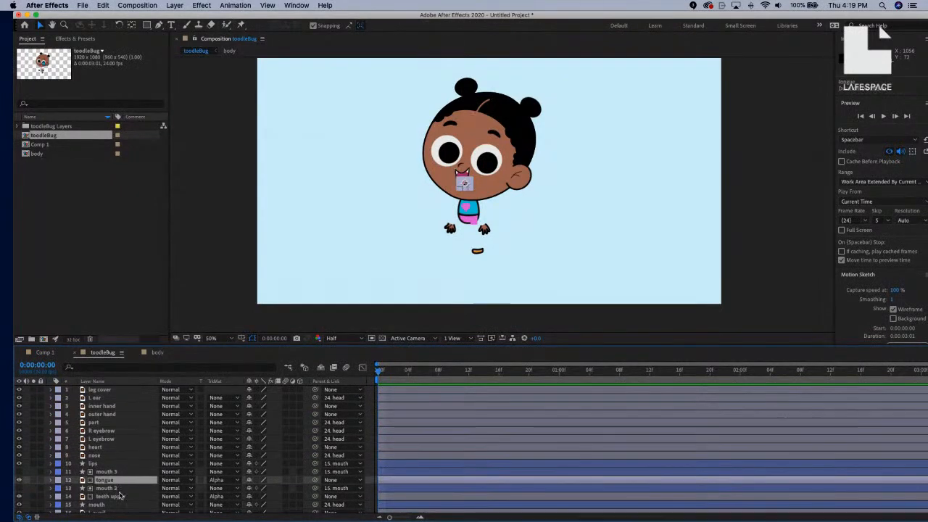
super+click(116, 496)
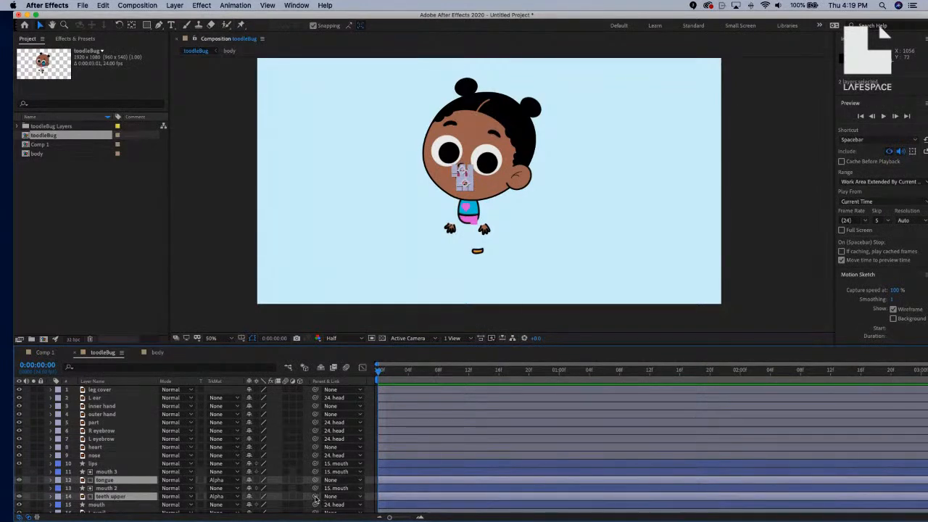
click(353, 496)
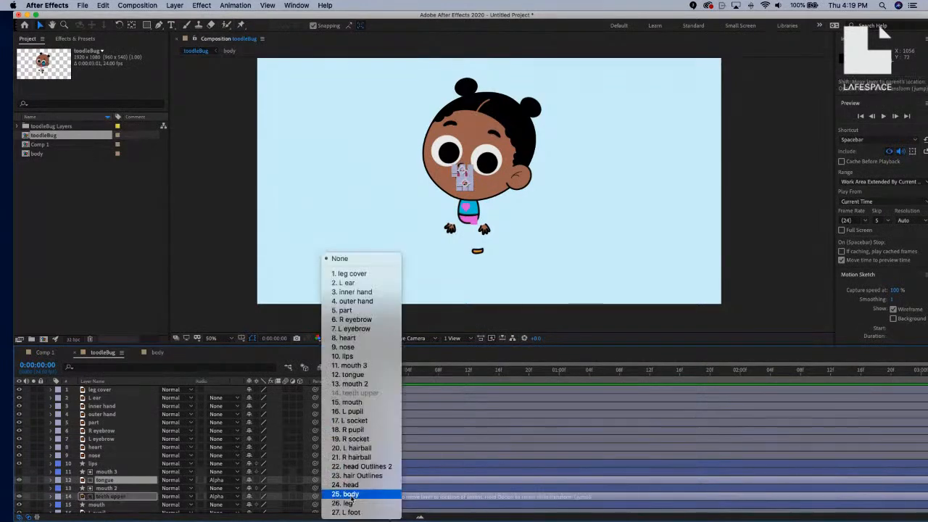
click(351, 401)
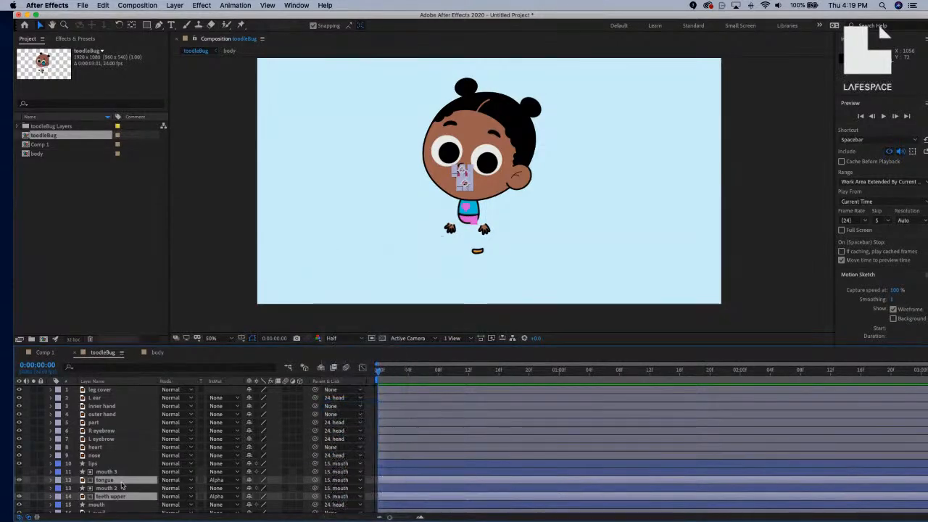
Parent L hairball, R hairball and hair Outlines to 24. head.
scroll(122, 485, down, 5)
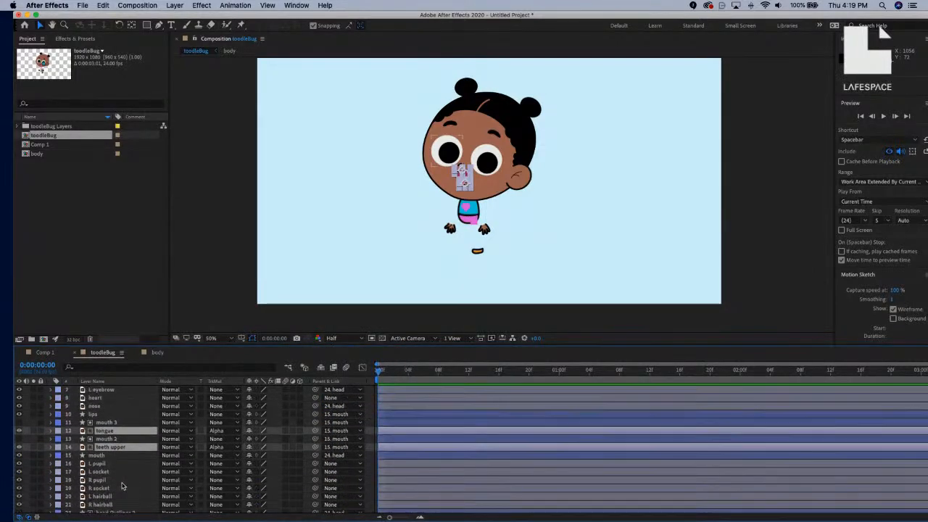
scroll(122, 486, up, 5)
scroll(122, 486, down, 8)
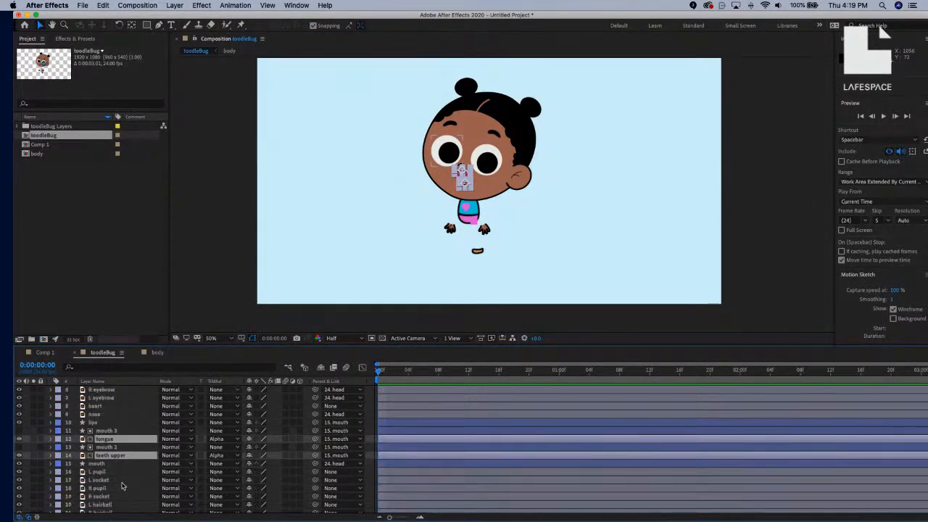
click(123, 465)
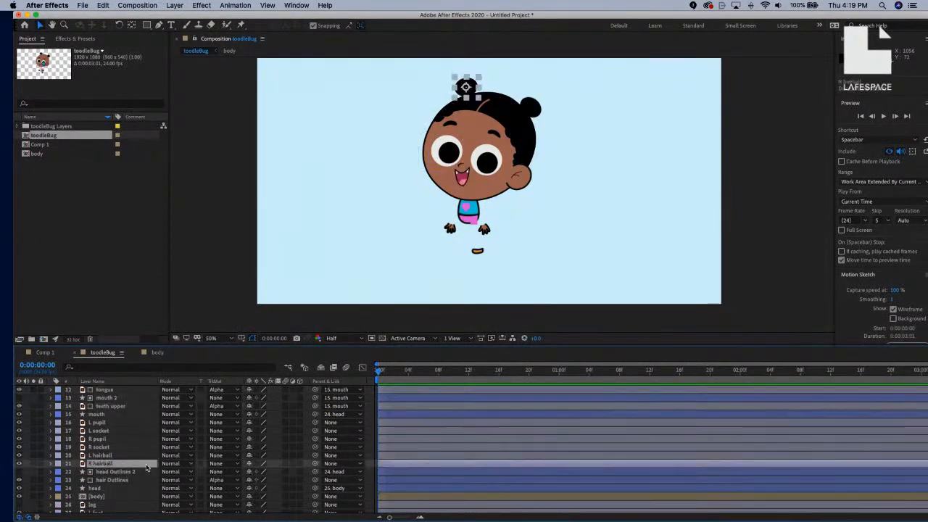
click(332, 464)
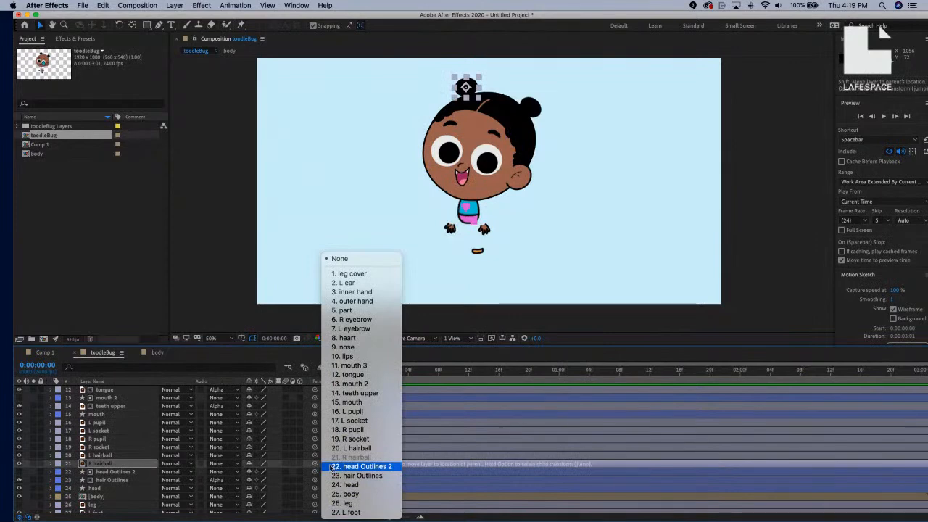
click(123, 453)
click(126, 456)
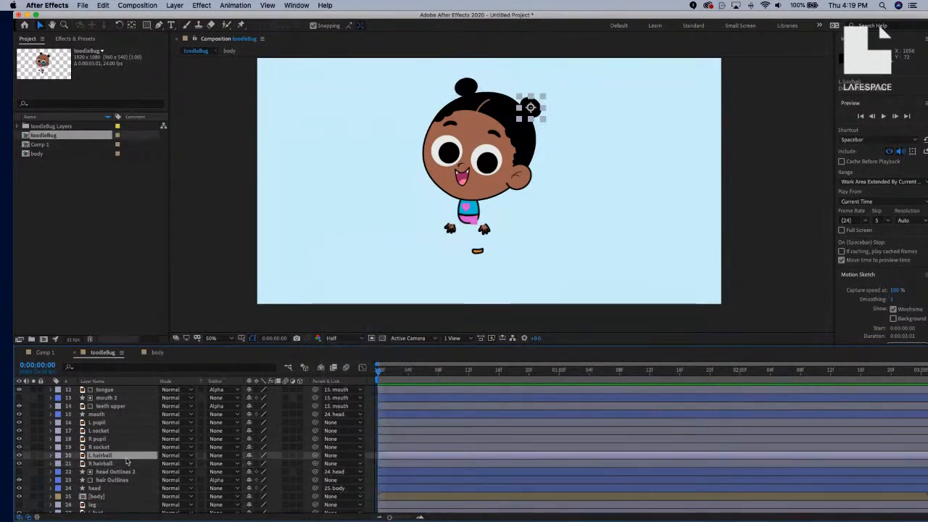
super+click(128, 464)
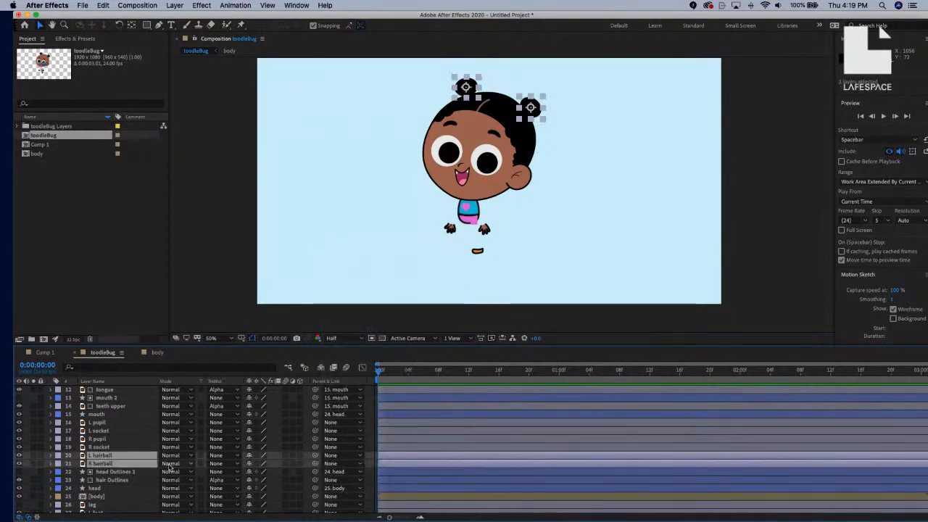
super+click(128, 480)
click(344, 479)
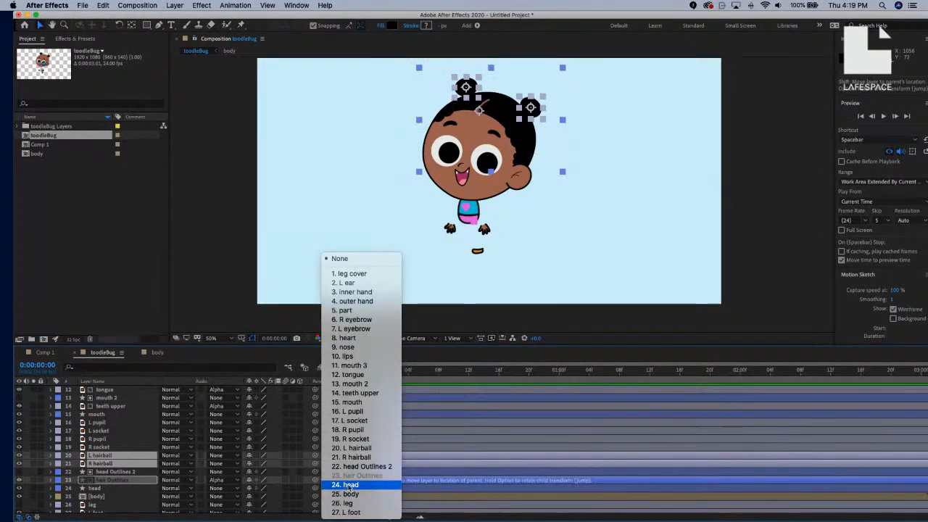
click(345, 485)
scroll(145, 464, down, 1)
click(119, 493)
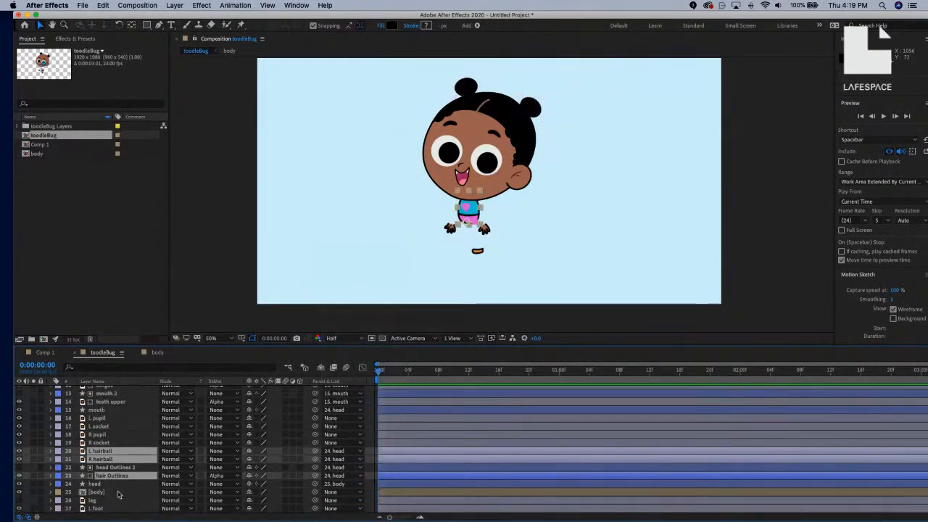
key(r)
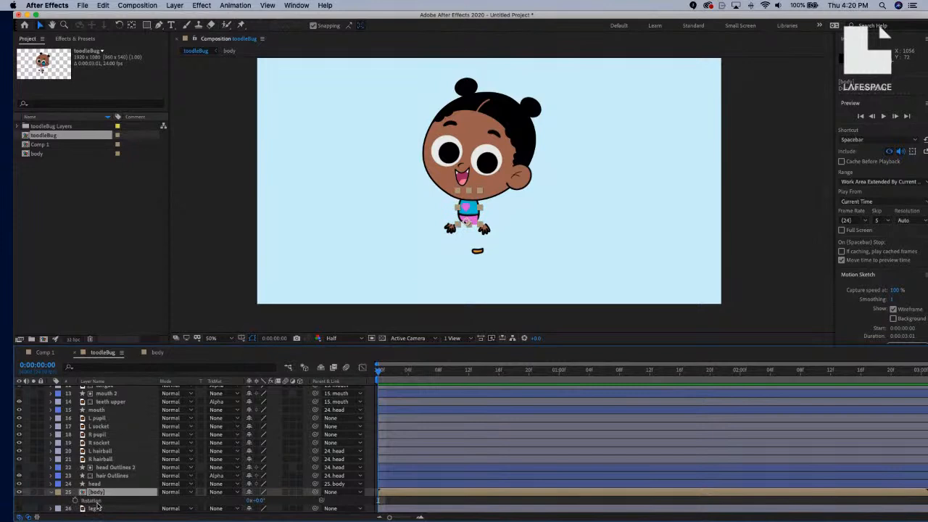
key(Return)
scroll(93, 503, down, 1)
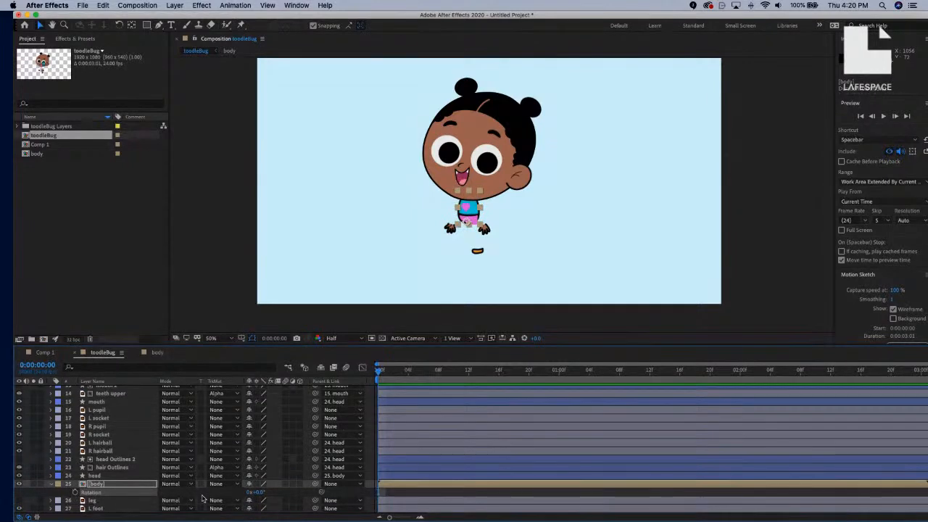
drag(258, 492, 216, 490)
key(super+z)
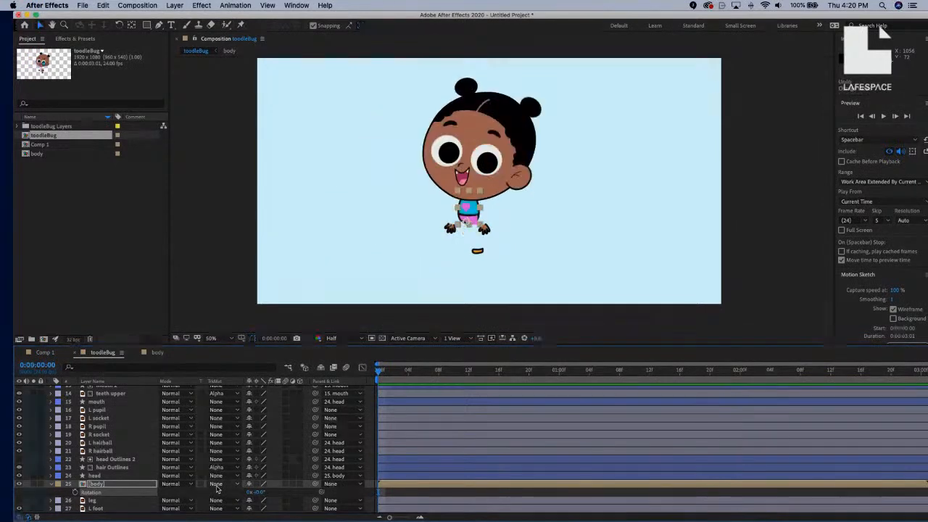
scroll(119, 424, up, 4)
scroll(120, 423, up, 4)
scroll(120, 422, down, 4)
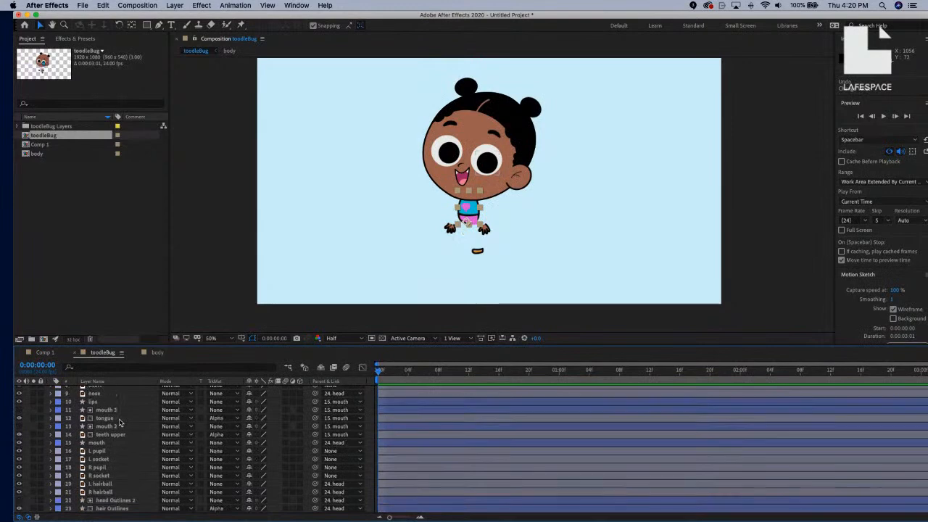
click(109, 443)
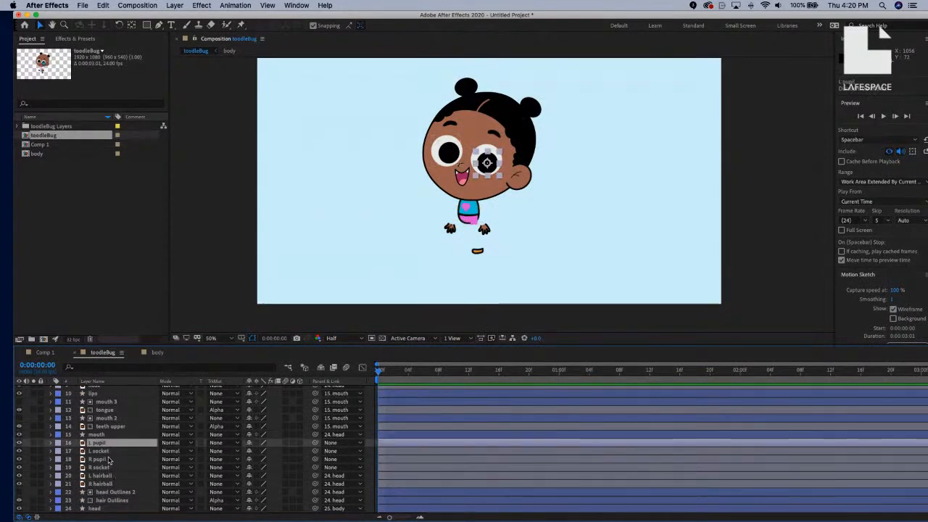
click(112, 453)
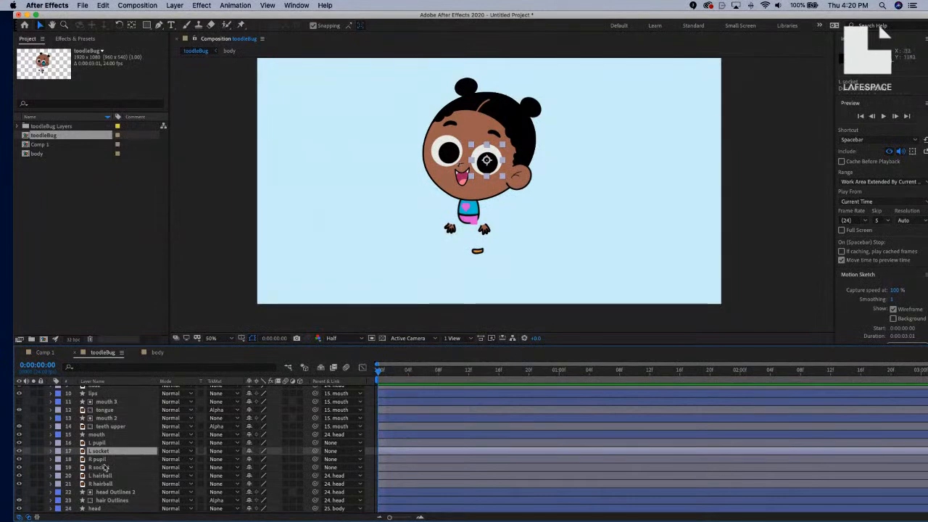
click(109, 470)
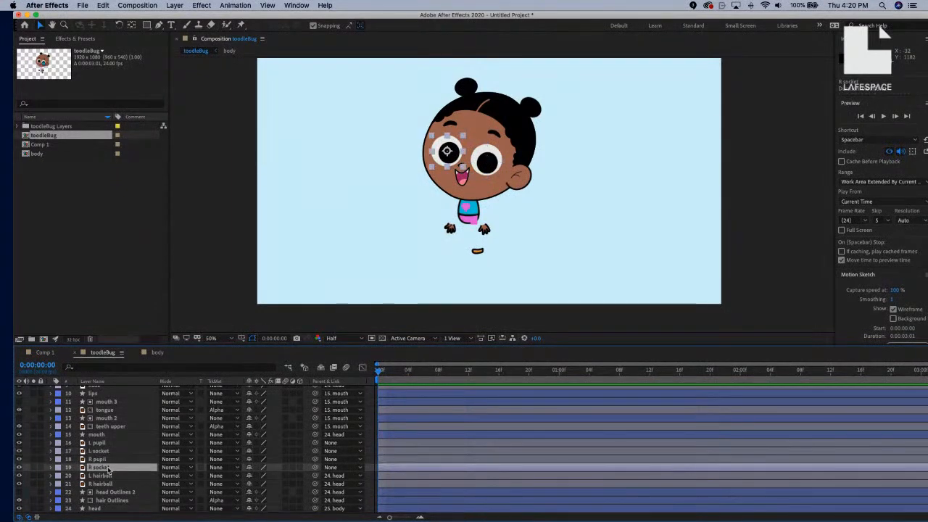
super+click(110, 451)
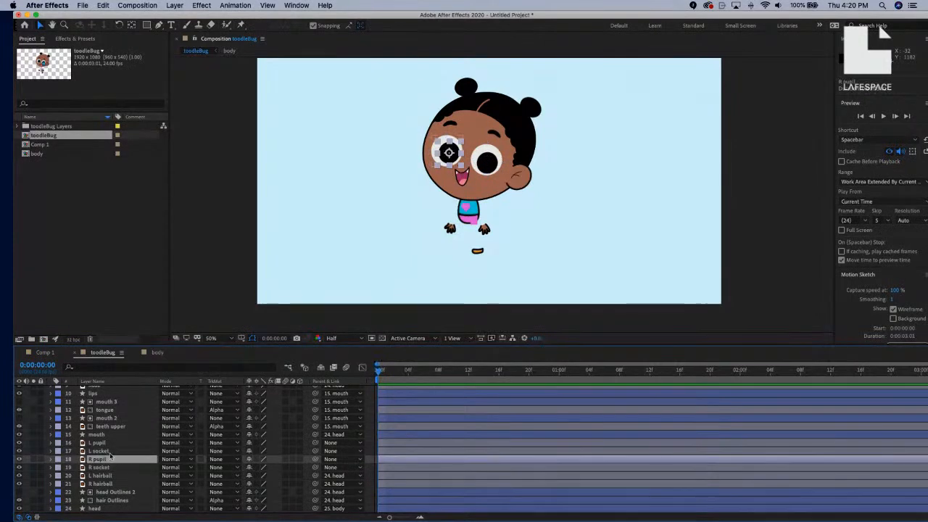
click(107, 453)
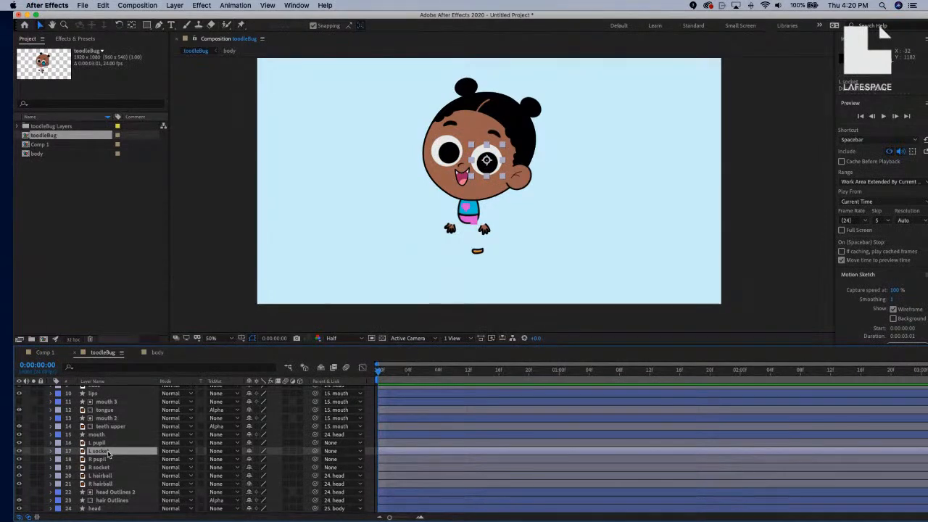
Duplicate L socket as 'L socket mask', place it above L pupil, and parent it to L socket.
key(super+d)
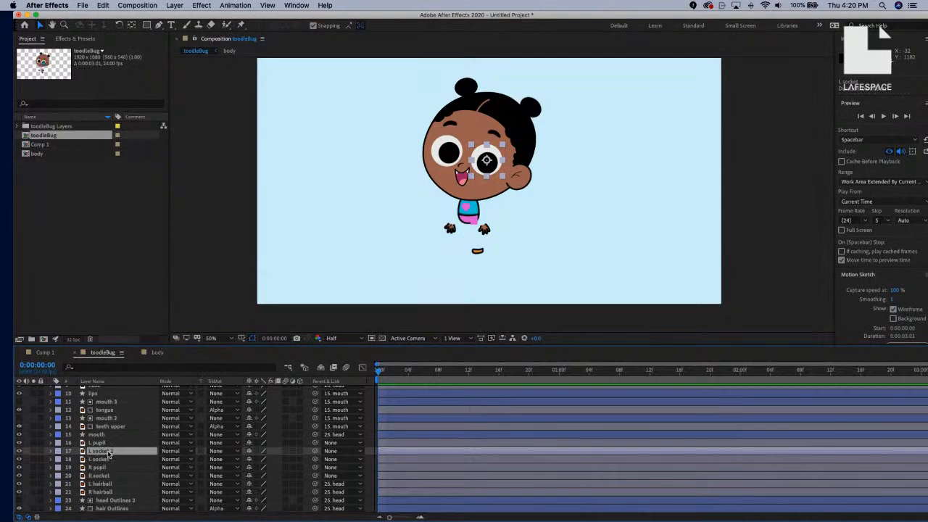
key(Return)
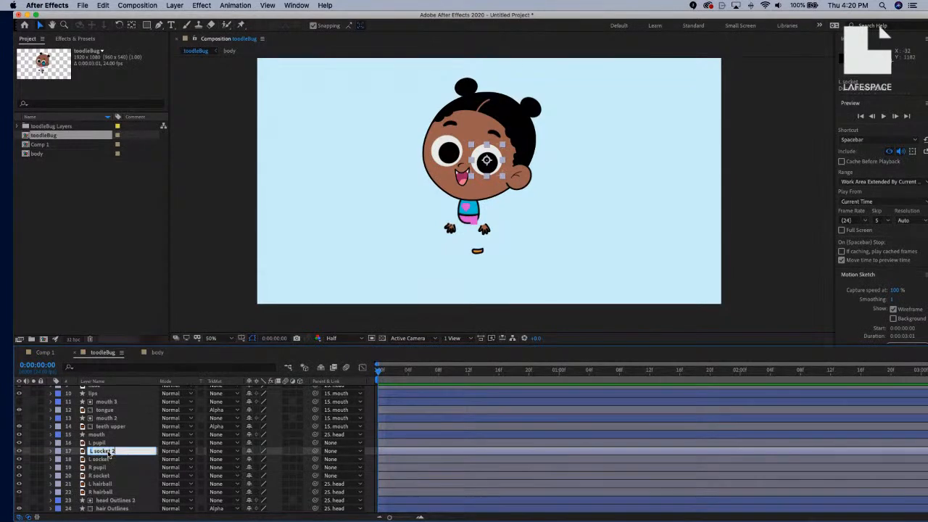
text(mask)
key(Return)
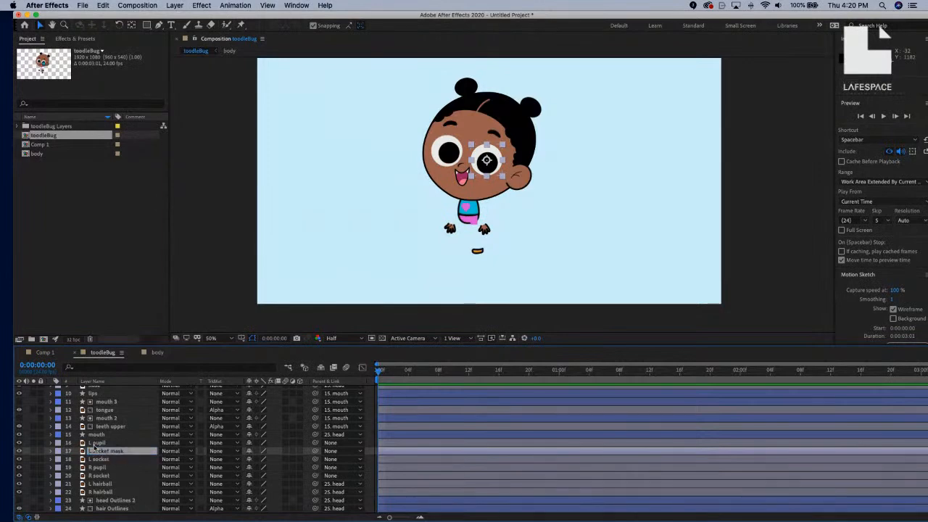
drag(97, 453, 93, 443)
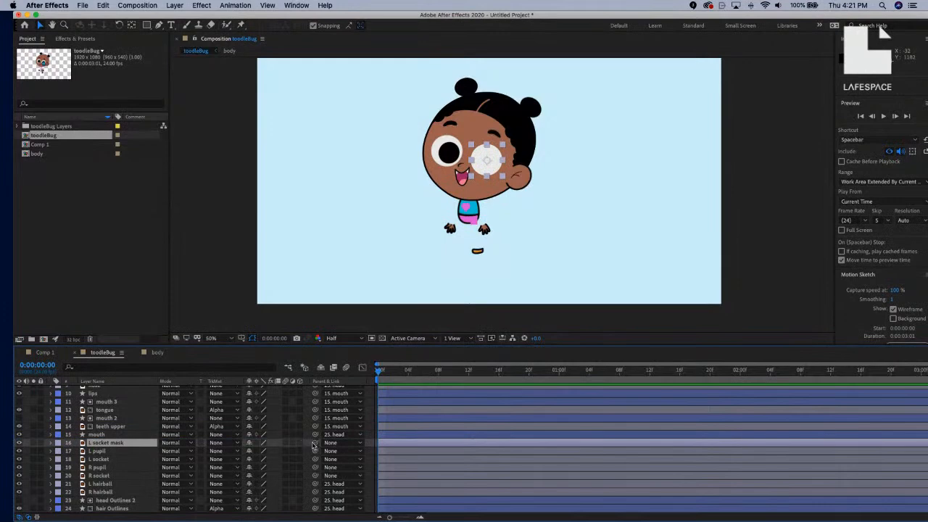
shift+click(109, 460)
click(135, 443)
drag(315, 442, 120, 464)
Use L socket mask as L pupil's Alpha matte, undoing a trial pupil move.
click(214, 453)
click(247, 475)
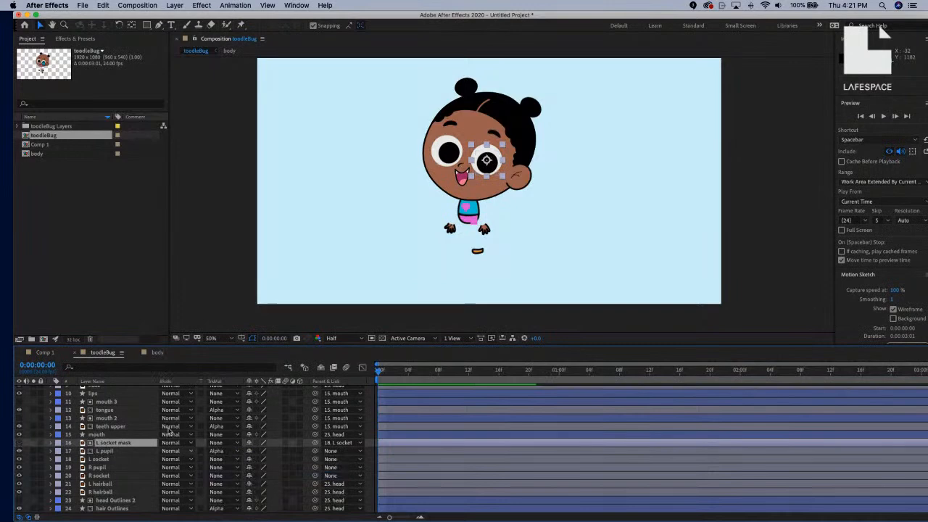
click(105, 450)
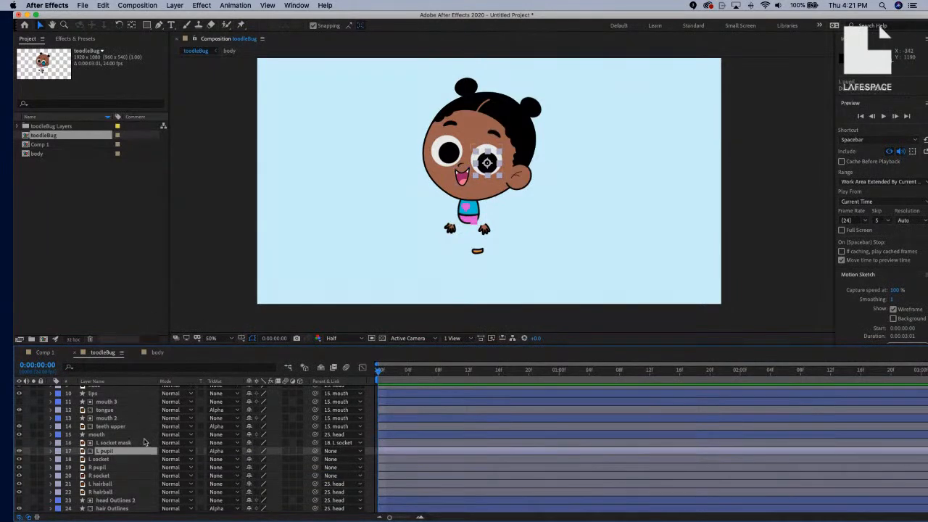
key(period)
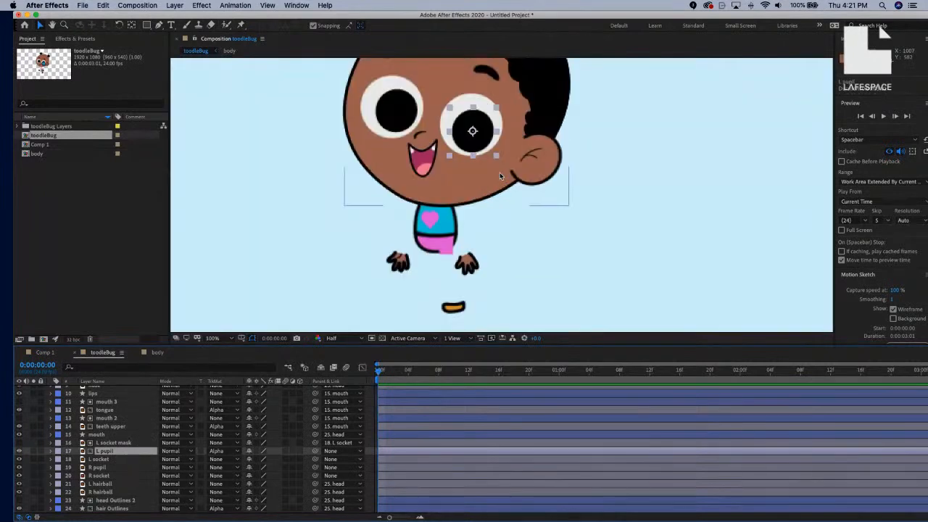
scroll(472, 147, up, 3)
drag(475, 205, 505, 212)
click(664, 259)
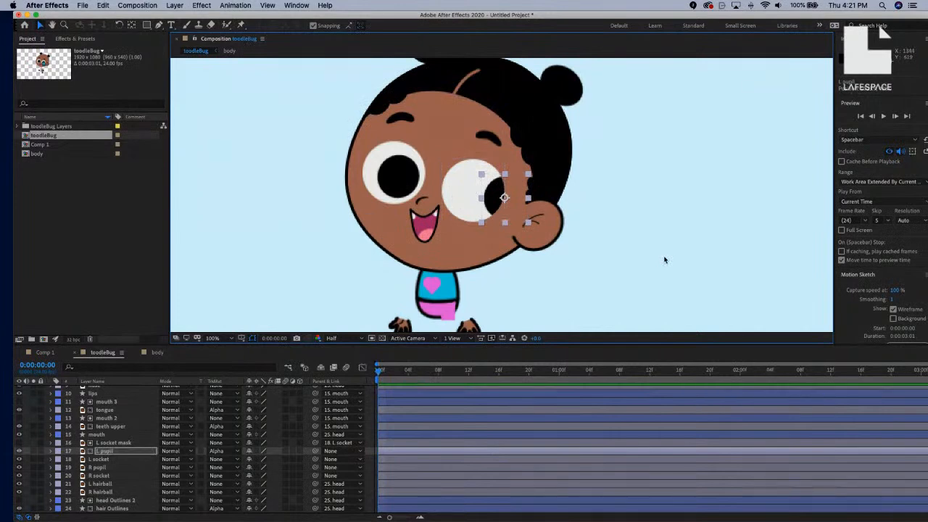
key(super+z)
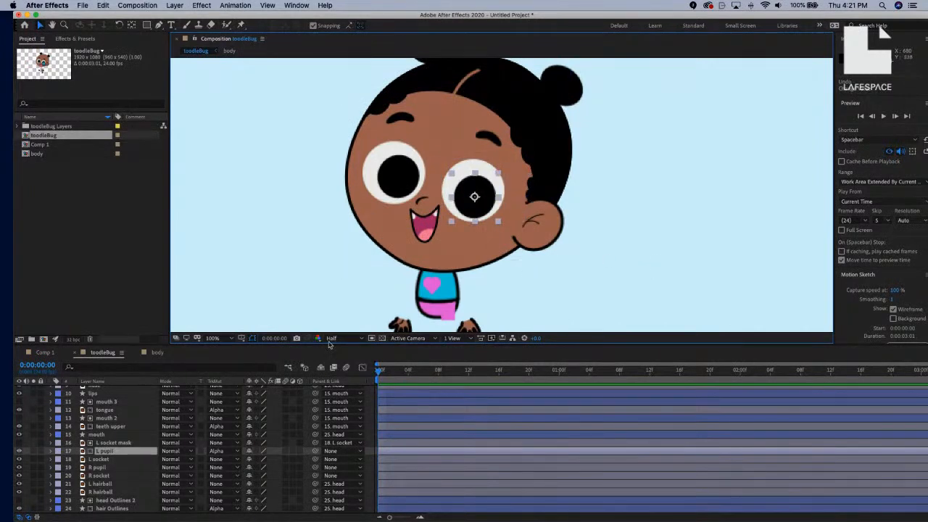
scroll(106, 451, down, 2)
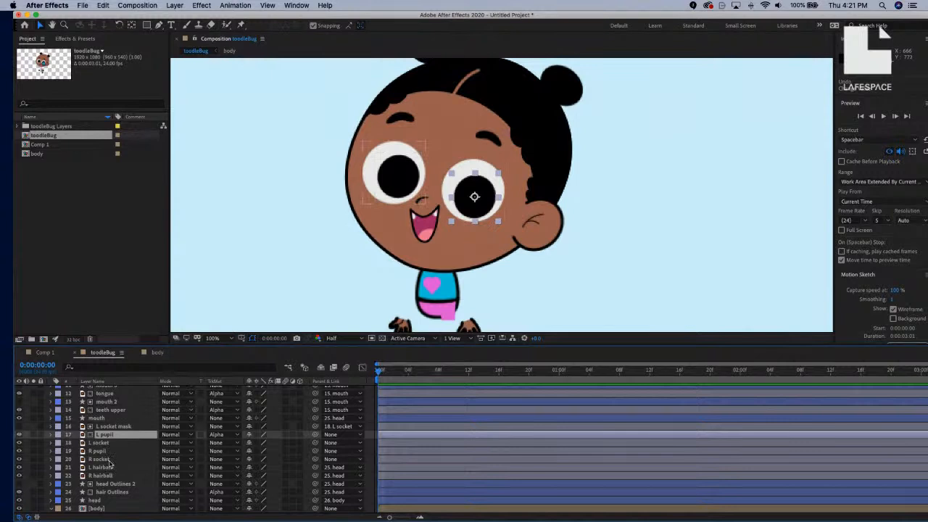
Duplicate R socket as 'R socket mask' and set it as R pupil's Alpha matte.
click(115, 460)
key(ctrl+d)
key(ctrl+bracketright)
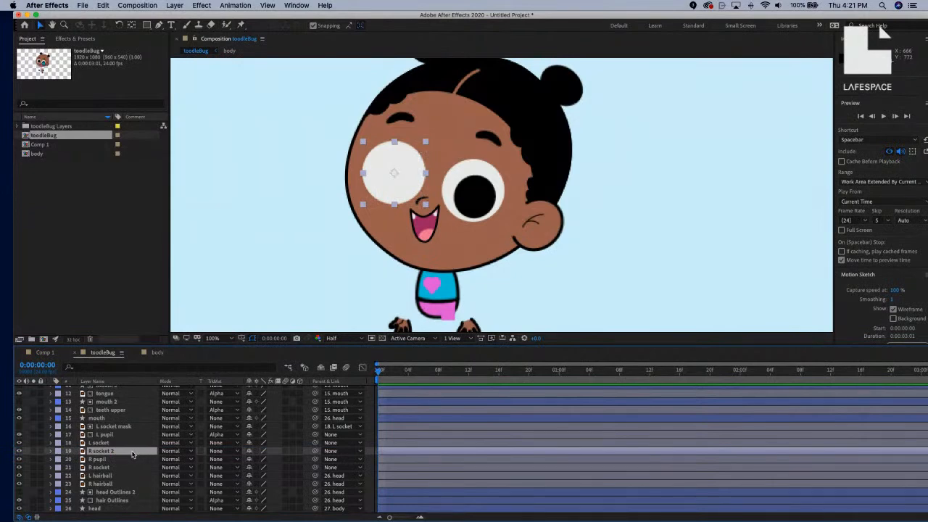
key(Return)
text(R socket m)
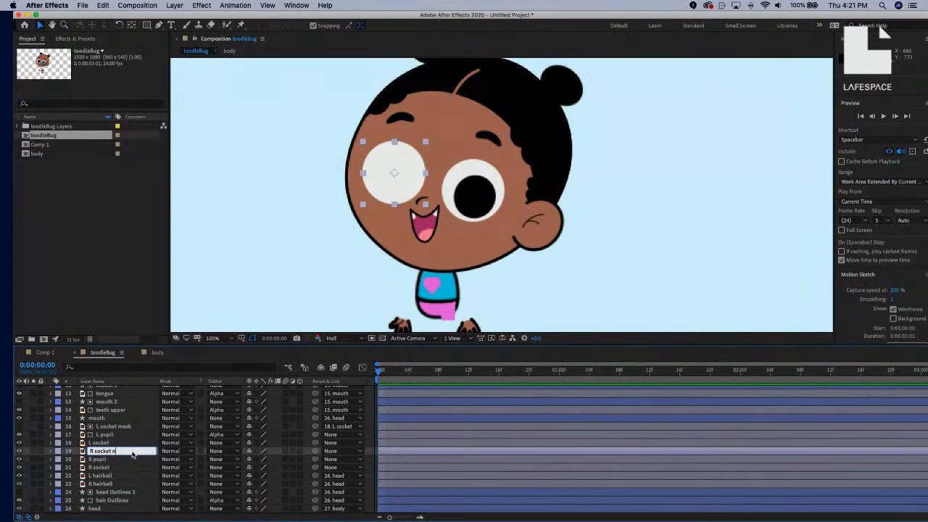
text(ak)
key(Return)
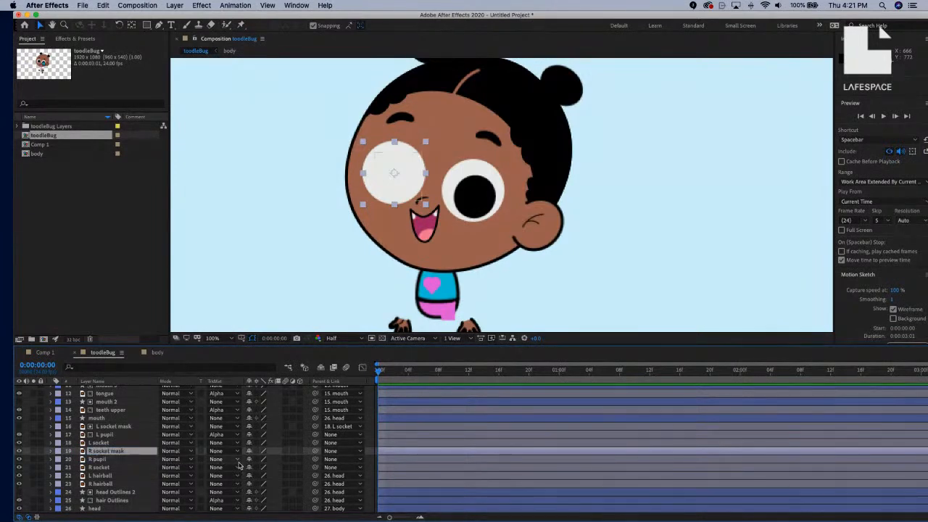
click(237, 460)
click(242, 483)
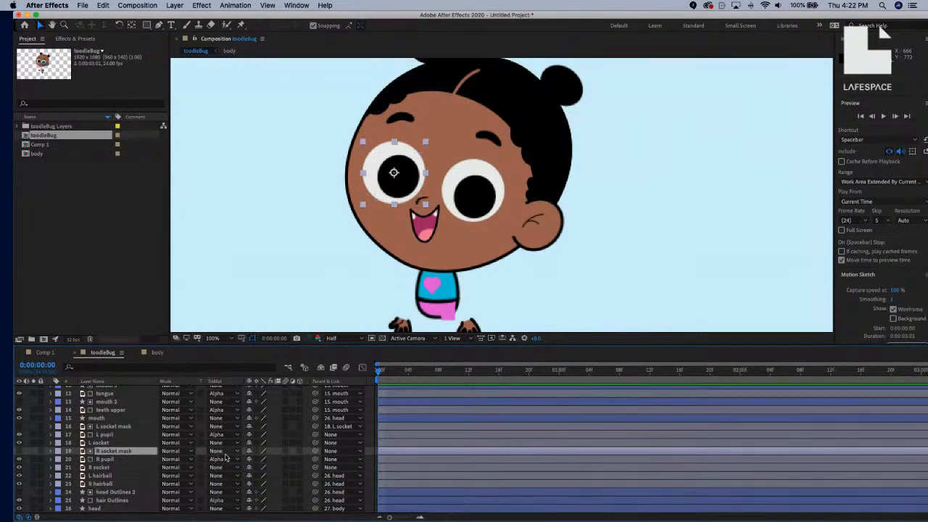
Parent L socket, L socket mask, R socket and R socket mask to head.
click(110, 427)
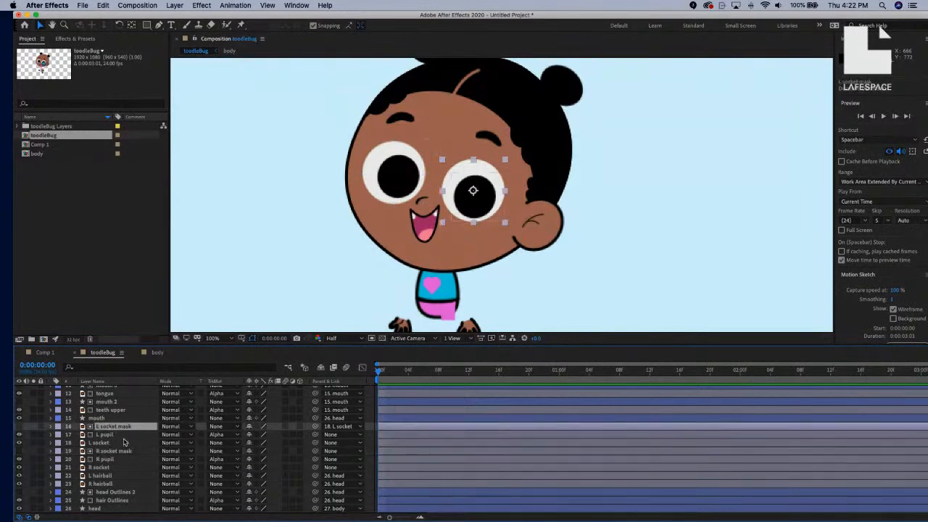
super+click(123, 442)
super+click(124, 451)
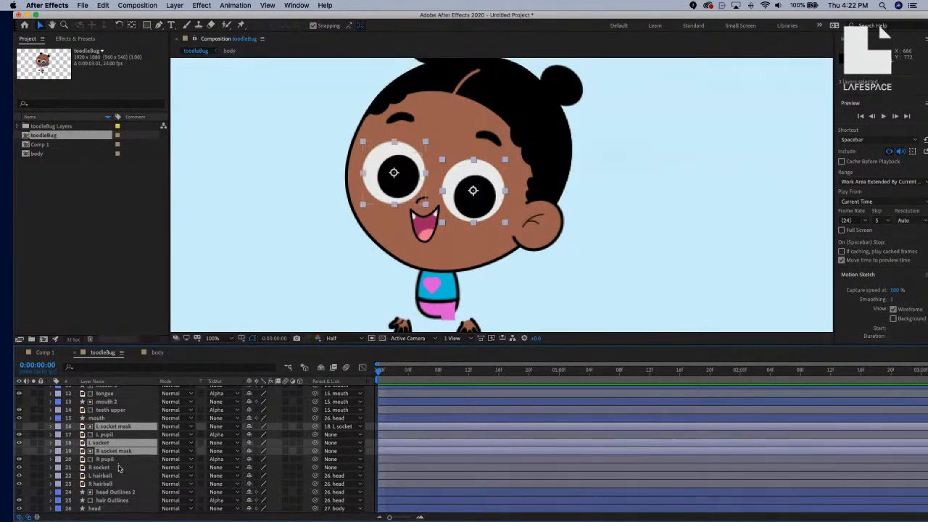
super+click(118, 468)
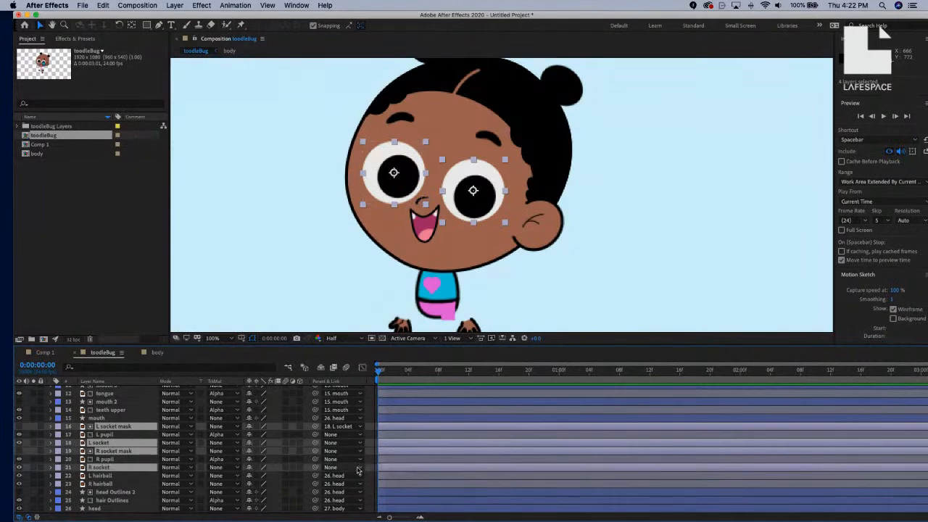
click(357, 471)
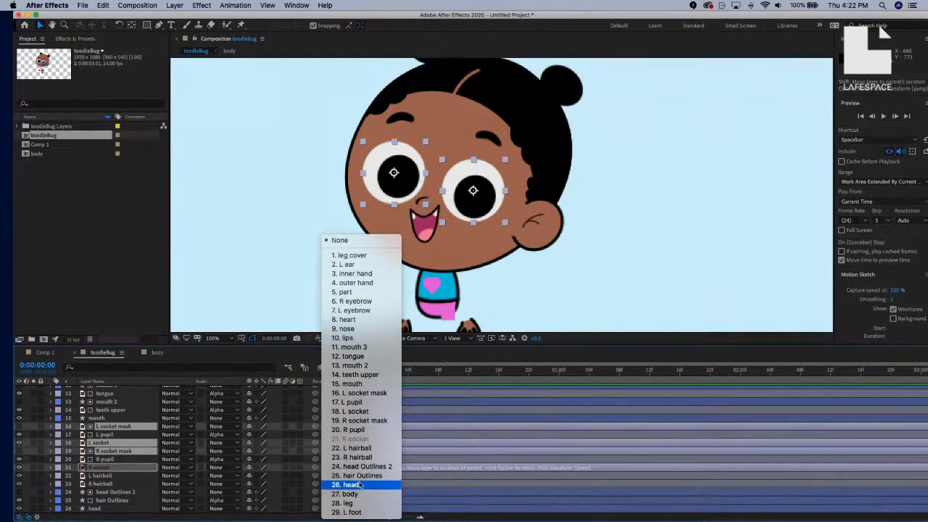
click(359, 484)
Pick-whip L pupil to L socket and R pupil to R socket.
click(134, 437)
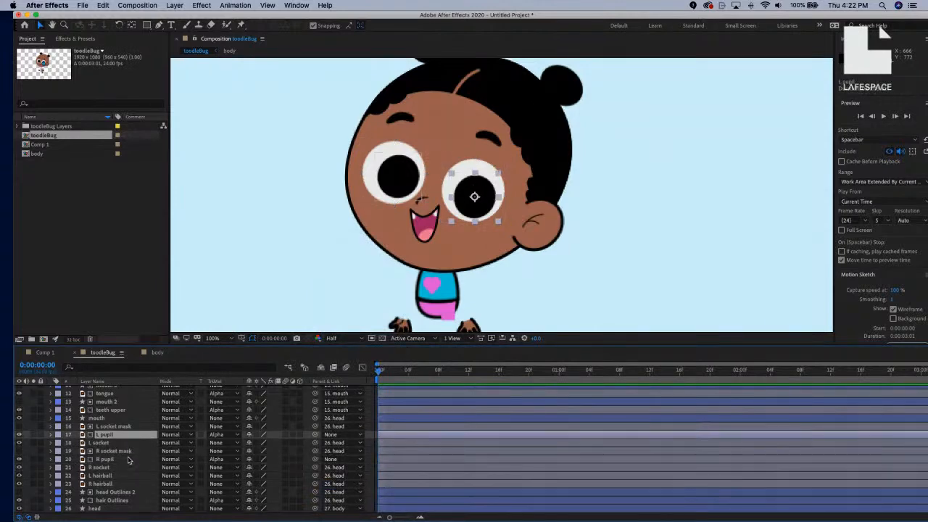
super+click(127, 460)
drag(315, 435, 121, 445)
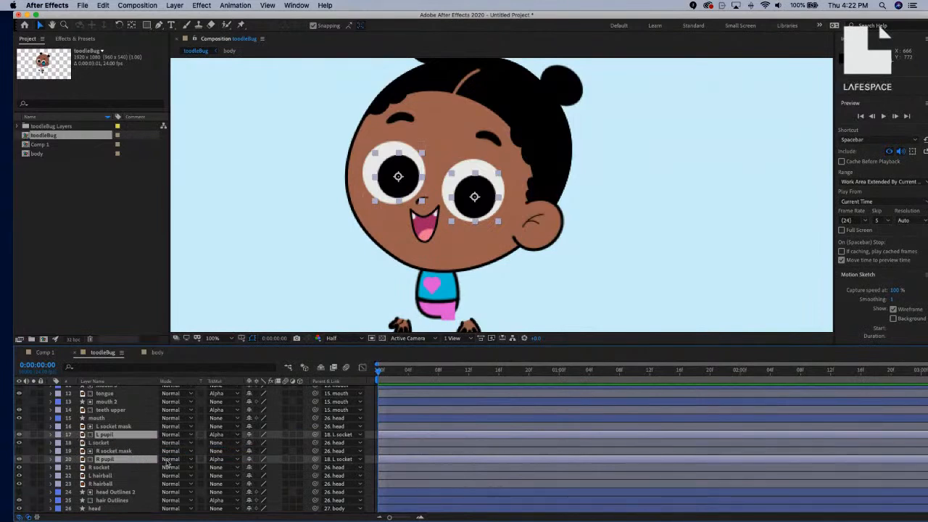
click(342, 463)
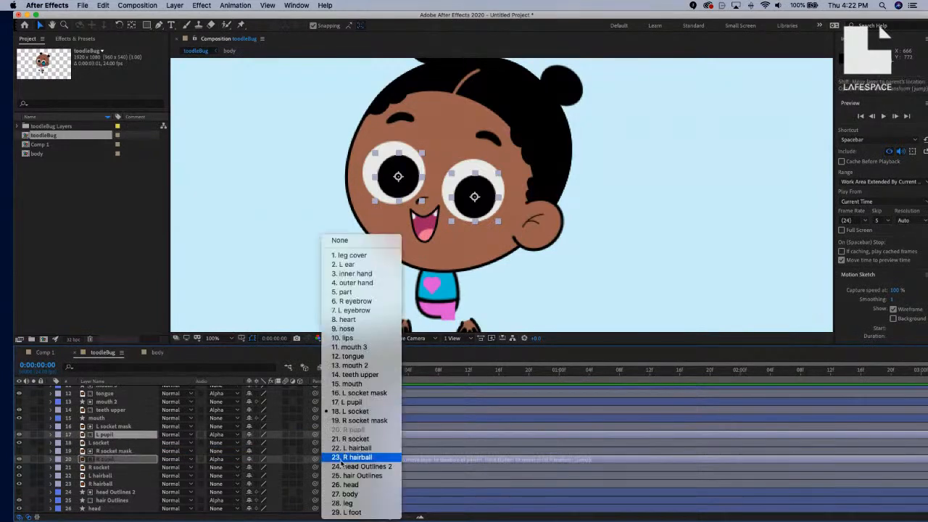
click(130, 461)
click(194, 307)
click(126, 462)
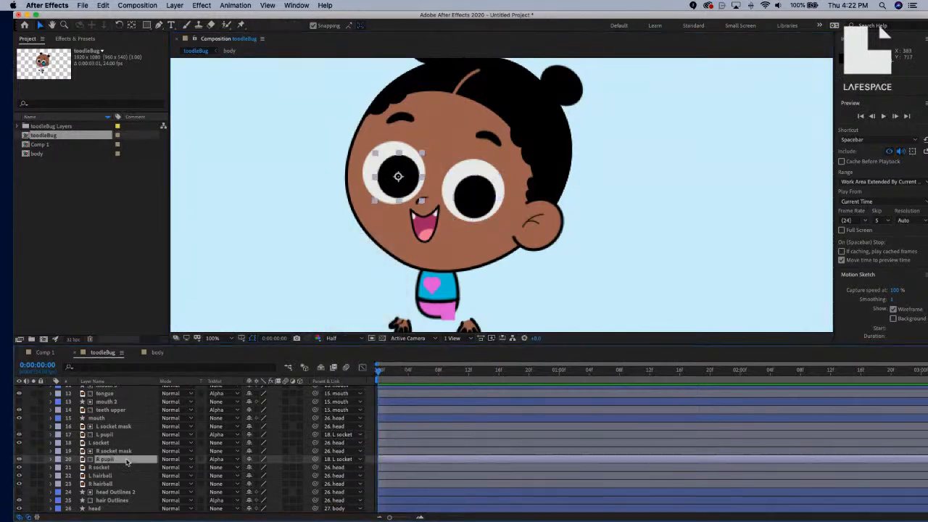
drag(315, 460, 109, 467)
click(255, 253)
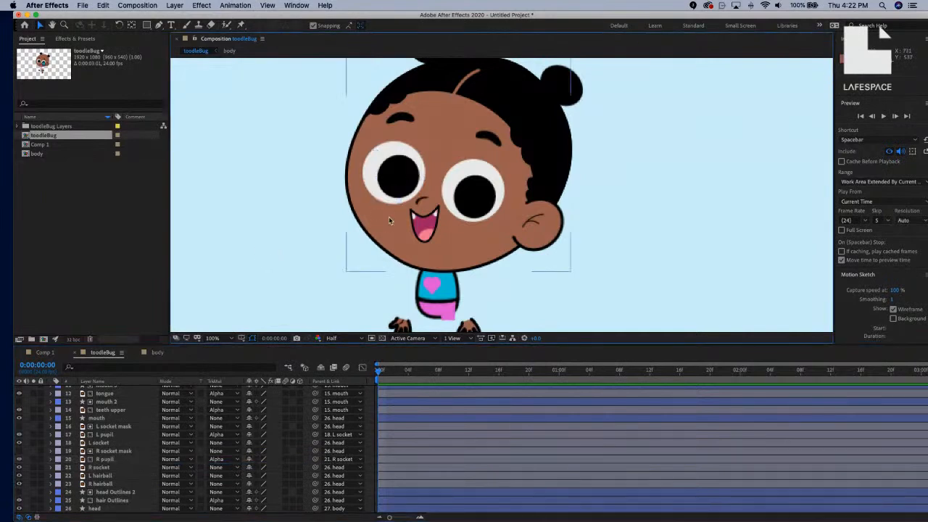
scroll(134, 420, up, 3)
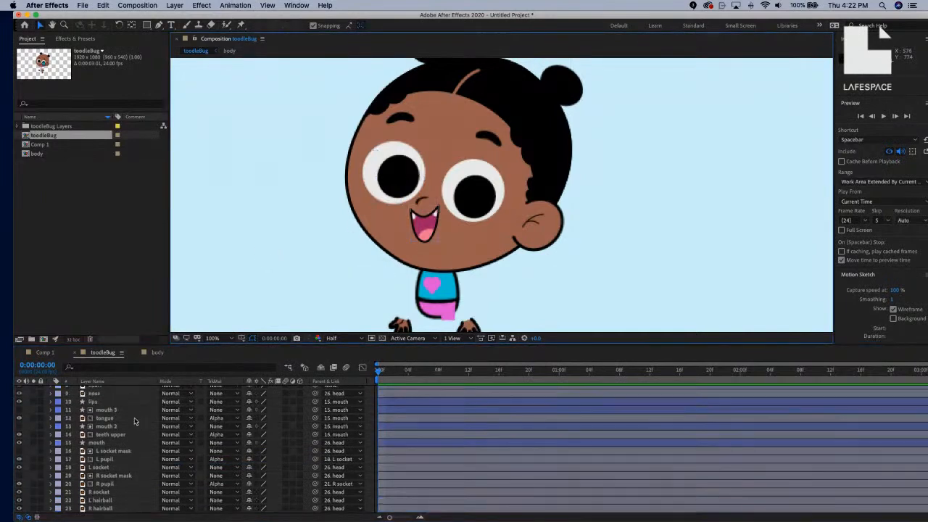
scroll(134, 420, up, 3)
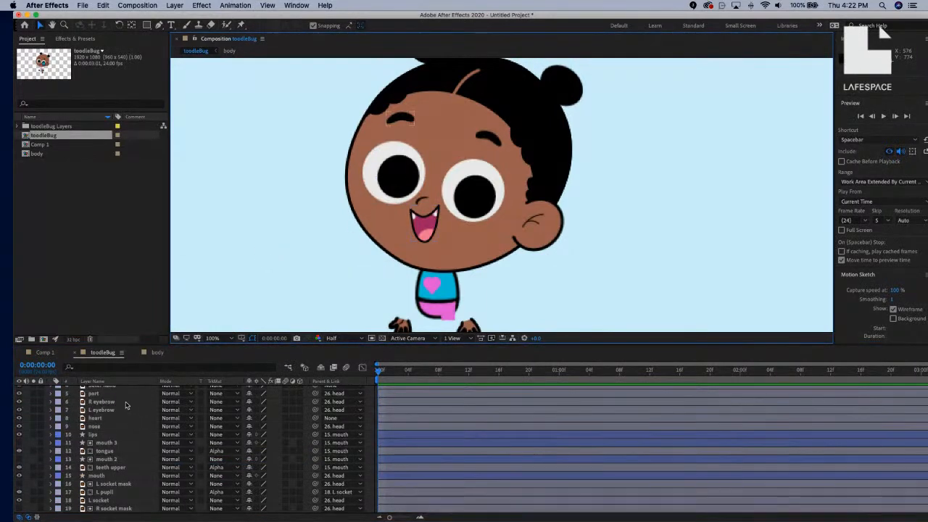
click(138, 403)
click(126, 411)
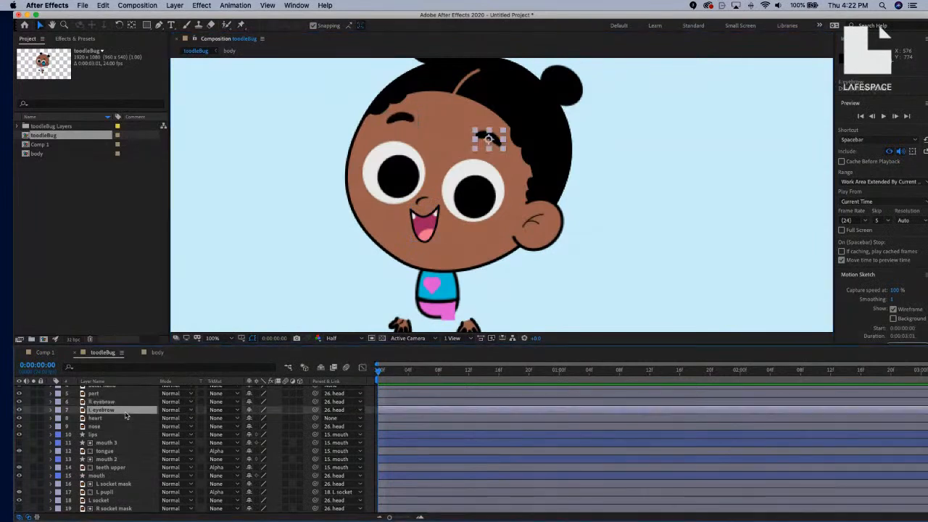
scroll(280, 286, down, 2)
scroll(281, 285, up, 2)
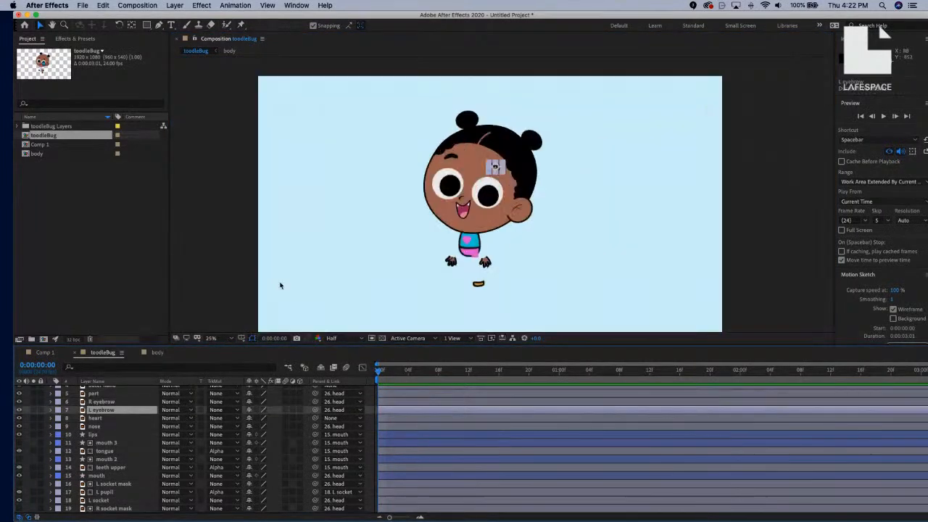
scroll(127, 448, down, 1)
scroll(126, 448, down, 5)
click(118, 483)
key(r)
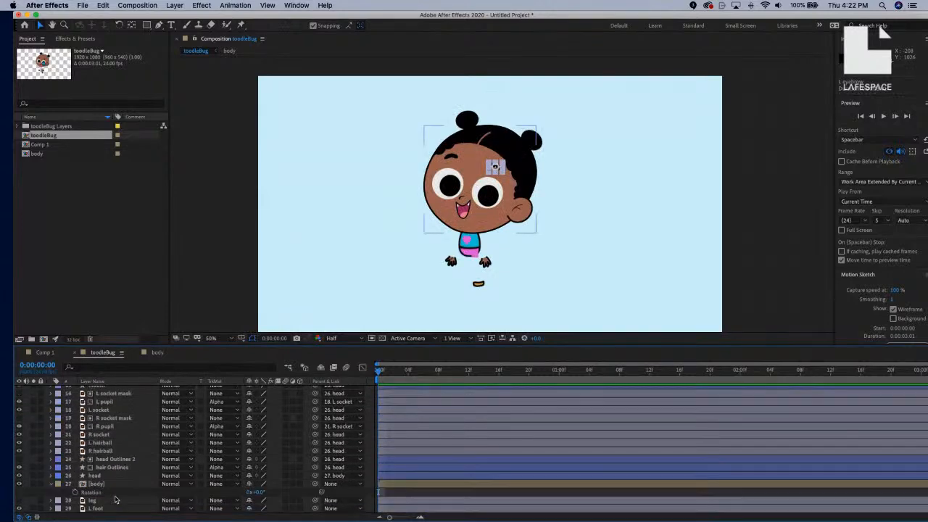
drag(257, 493, 256, 492)
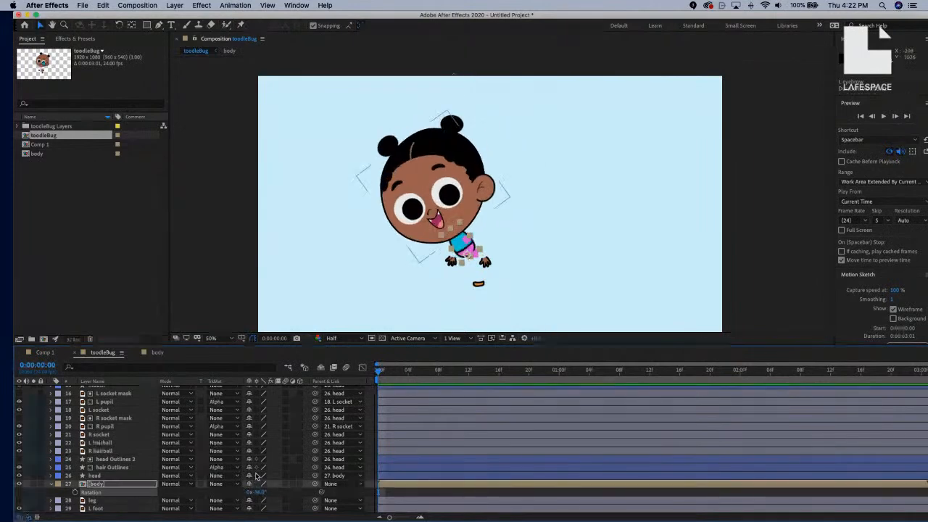
key(super+z)
scroll(153, 435, up, 1)
scroll(153, 435, up, 5)
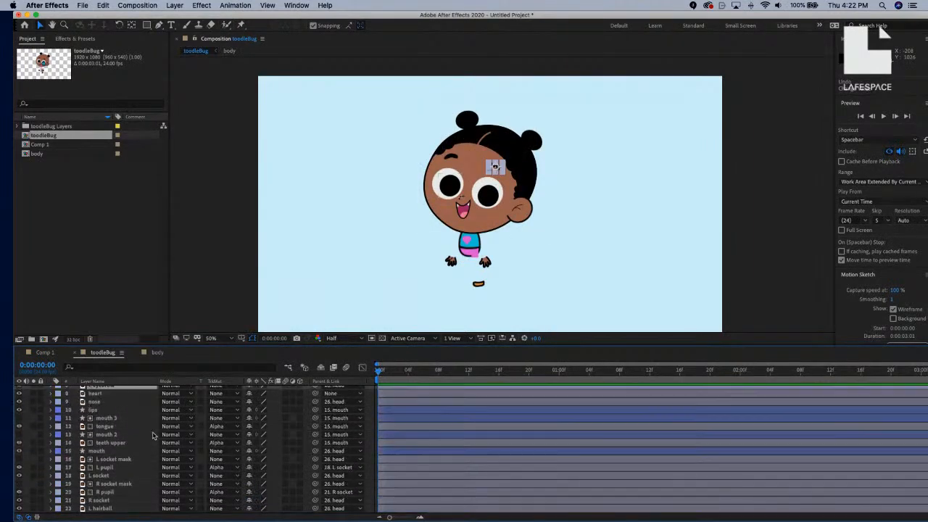
click(122, 418)
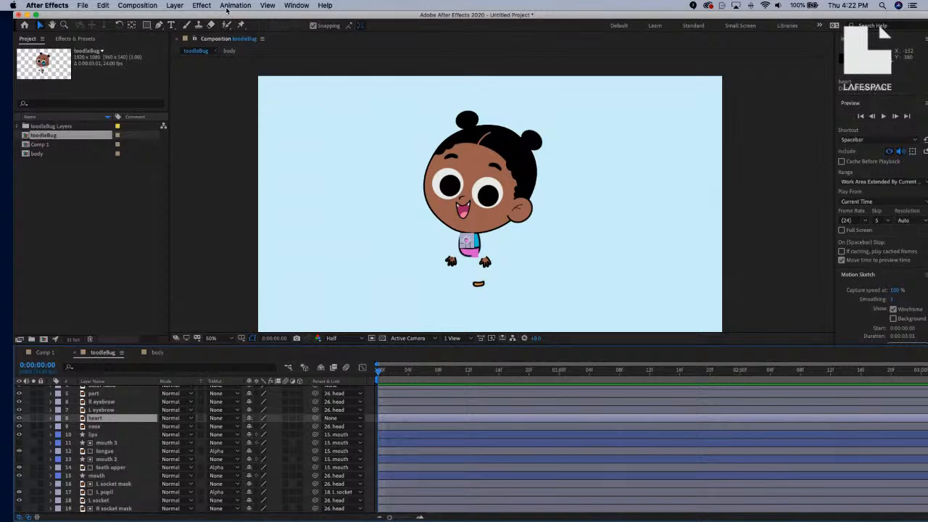
click(181, 5)
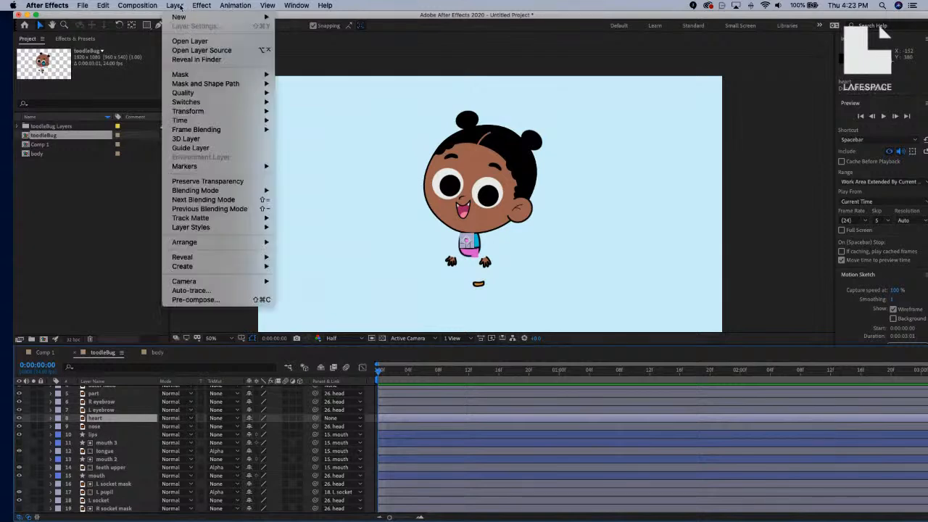
mouse_move(232, 267)
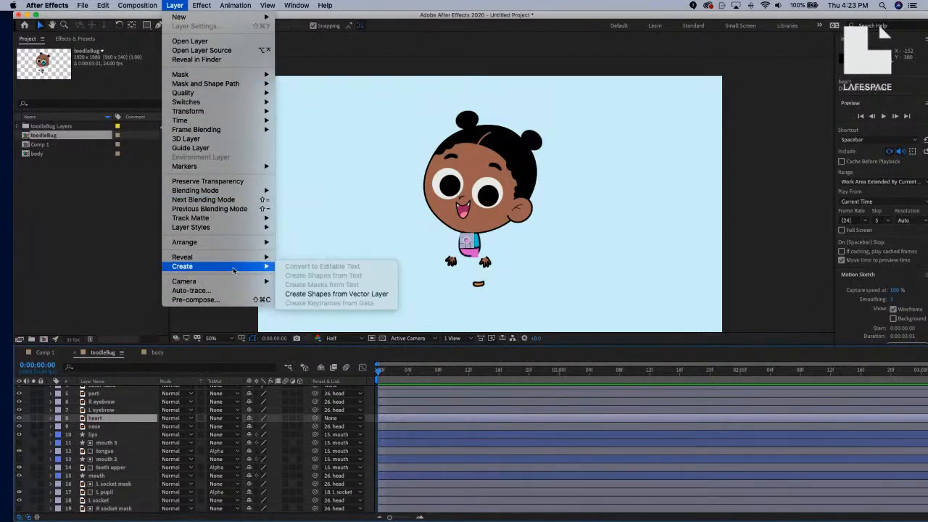
click(303, 294)
click(105, 428)
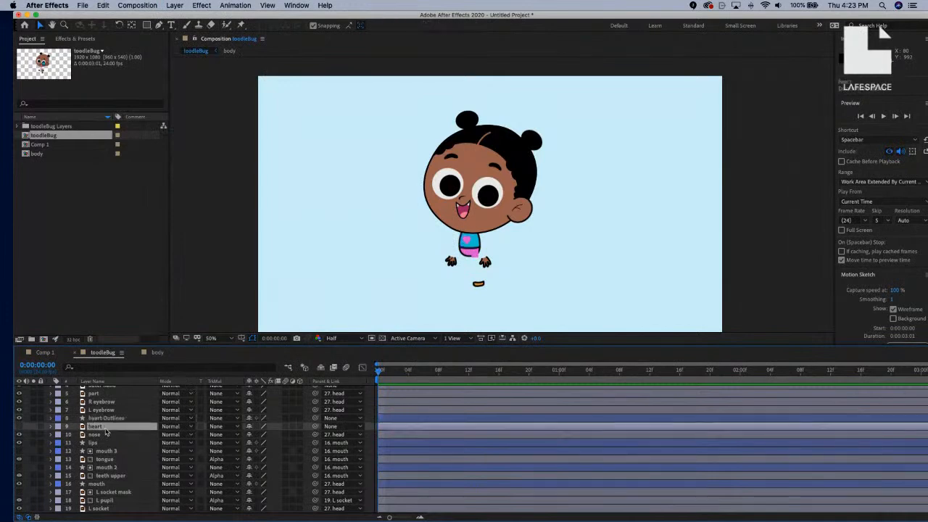
key(Delete)
click(115, 418)
key(Return)
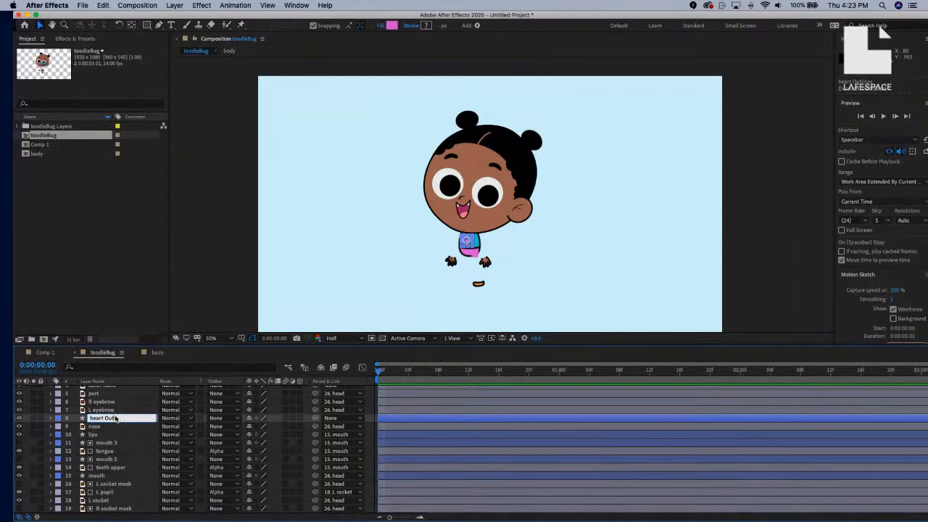
key(Return)
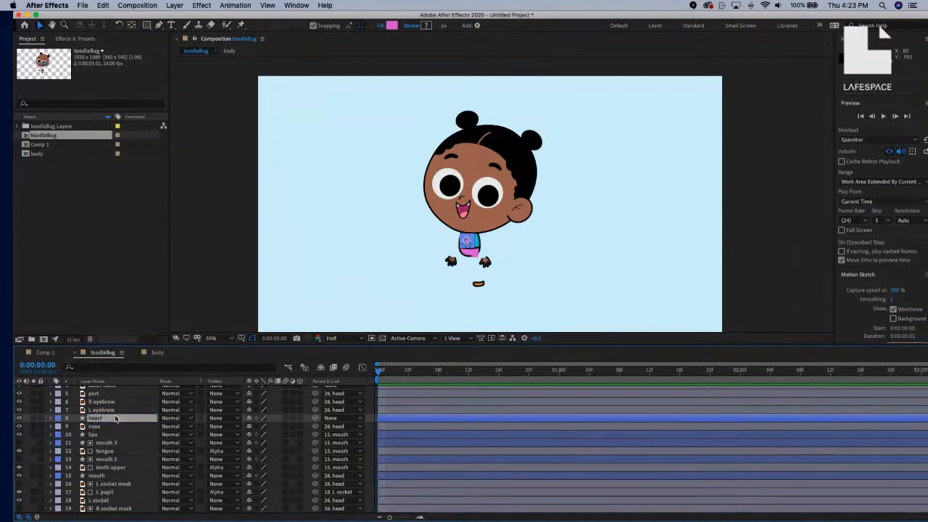
click(377, 205)
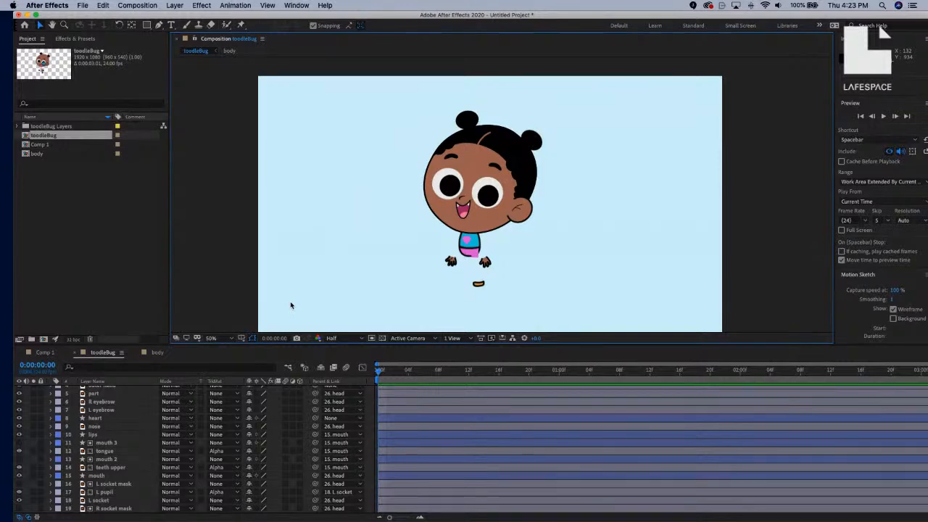
Move the right bun's anchor point down to its base with the Pan Behind tool.
scroll(495, 224, up, 4)
scroll(495, 224, down, 2)
drag(495, 224, 473, 185)
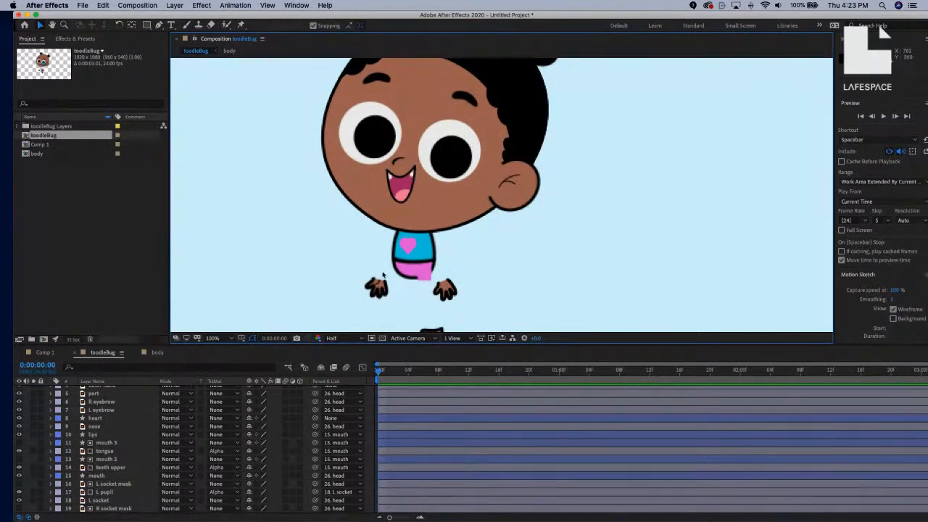
key(comma)
key(comma)
scroll(151, 404, up, 2)
scroll(139, 415, down, 1)
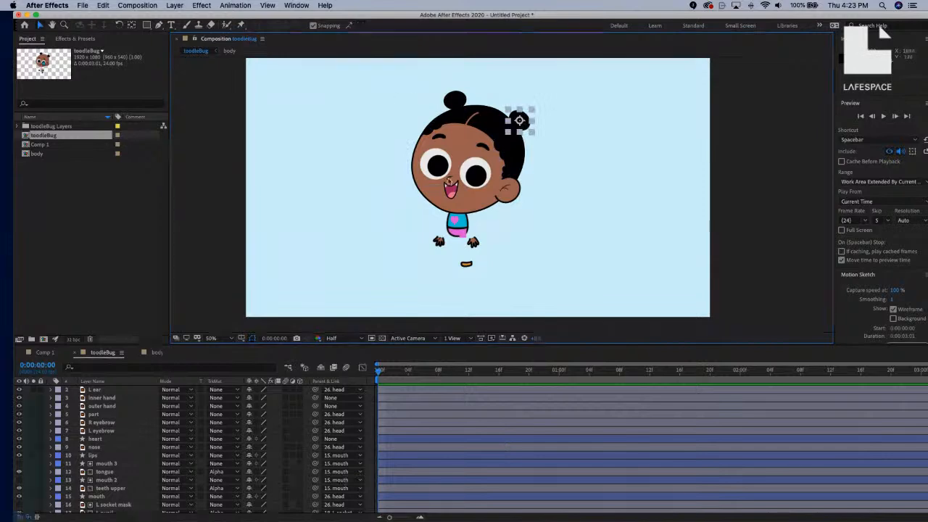
key(period)
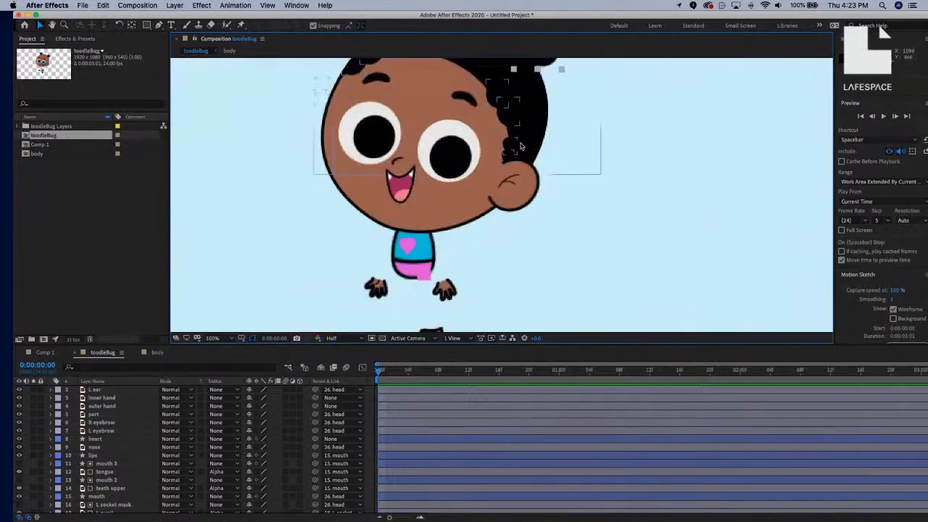
drag(520, 106, 523, 239)
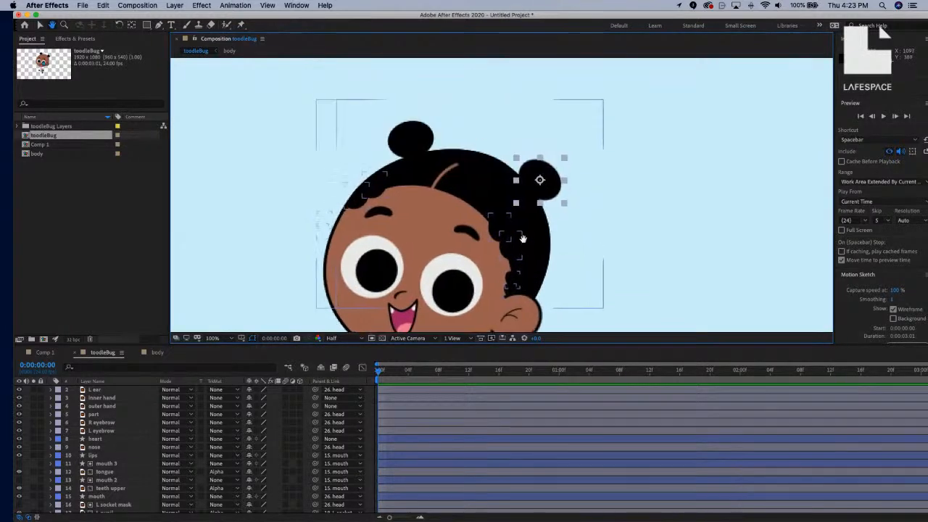
key(period)
key(y)
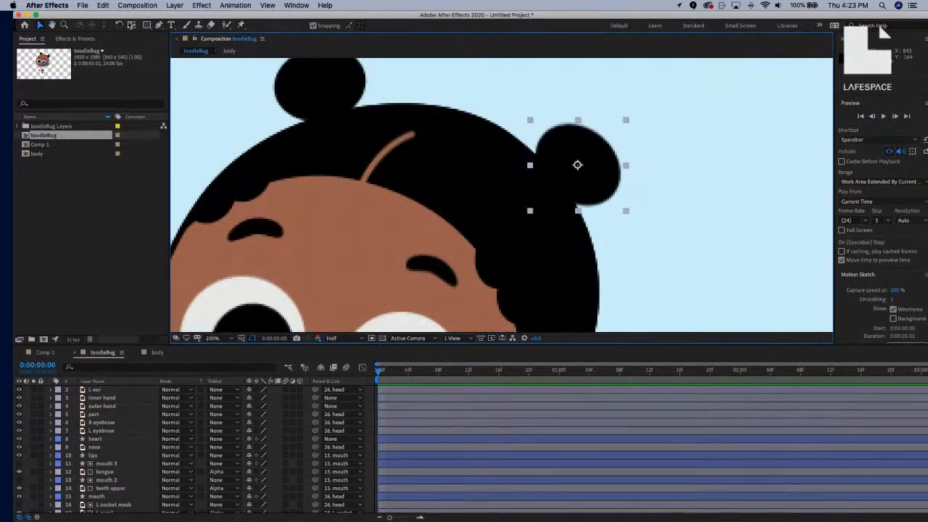
drag(578, 166, 556, 181)
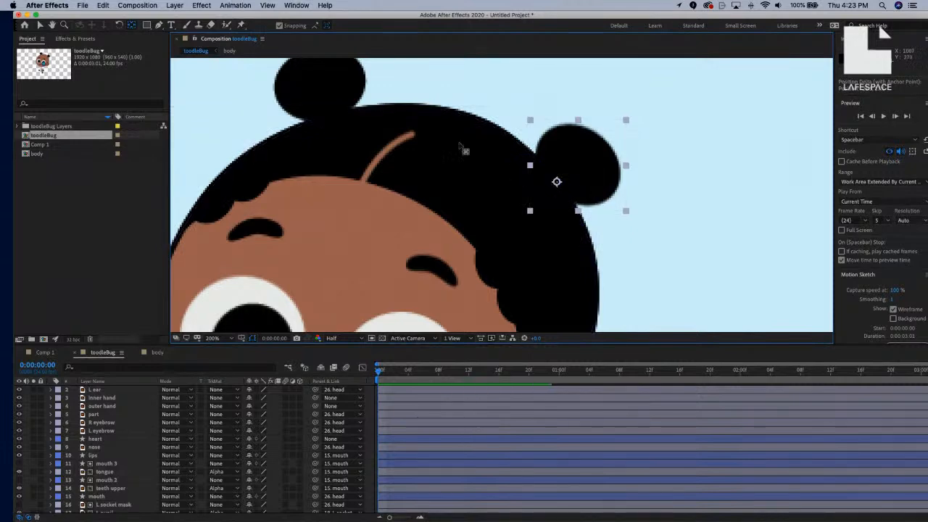
Move the top bun's anchor point down to where it joins the head.
click(348, 87)
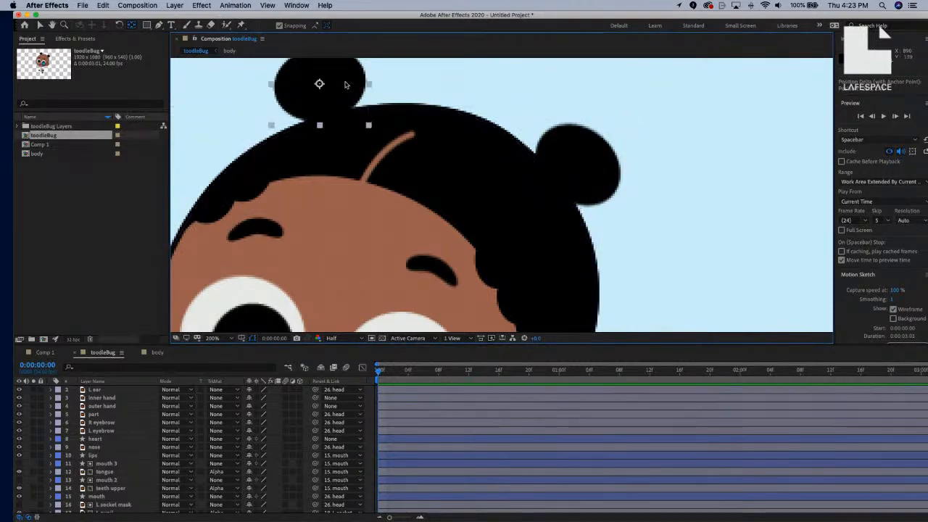
drag(320, 84, 326, 118)
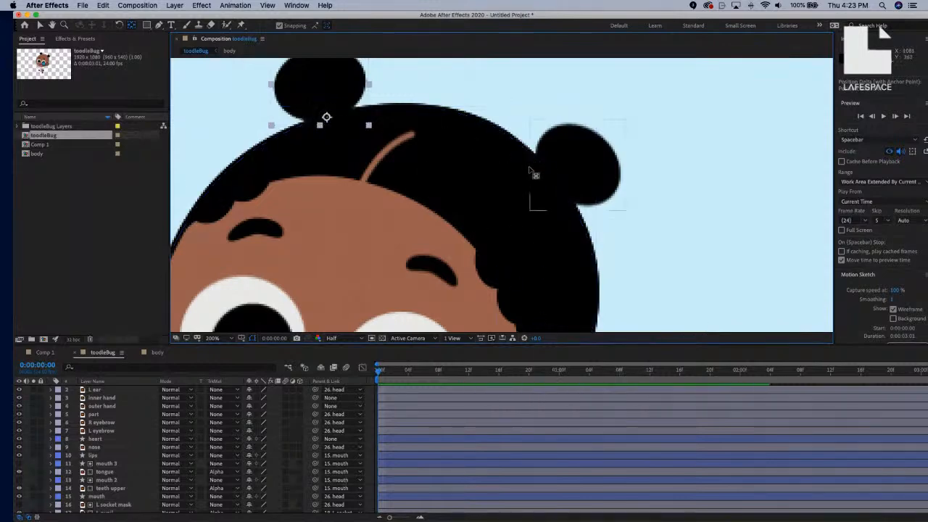
key(comma)
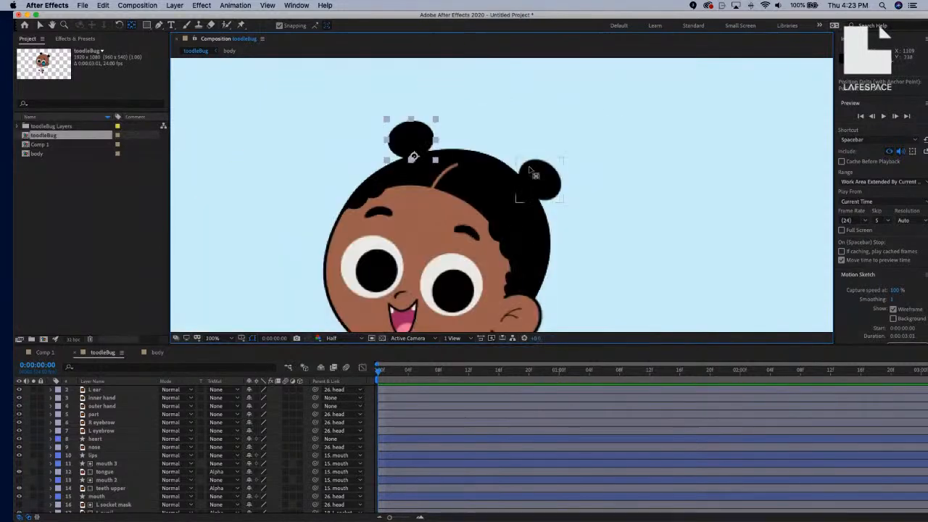
key(comma)
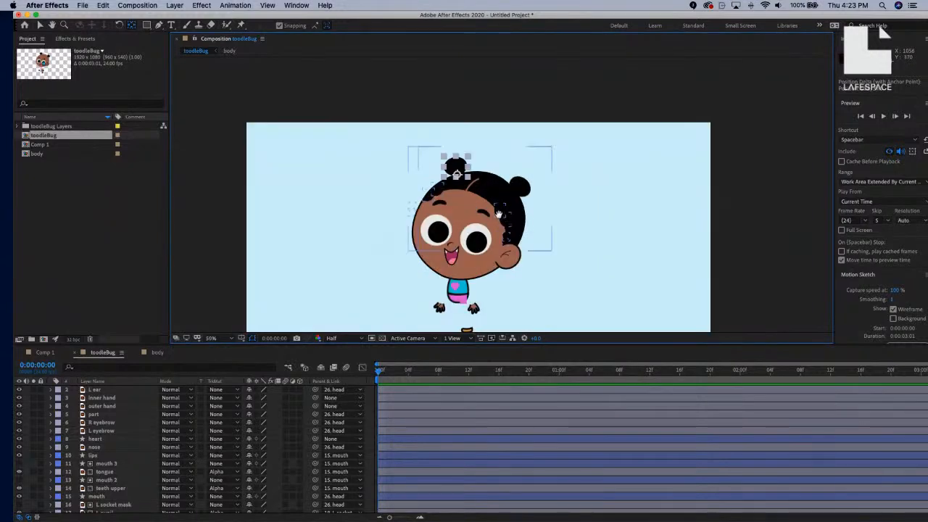
key(comma)
key(period)
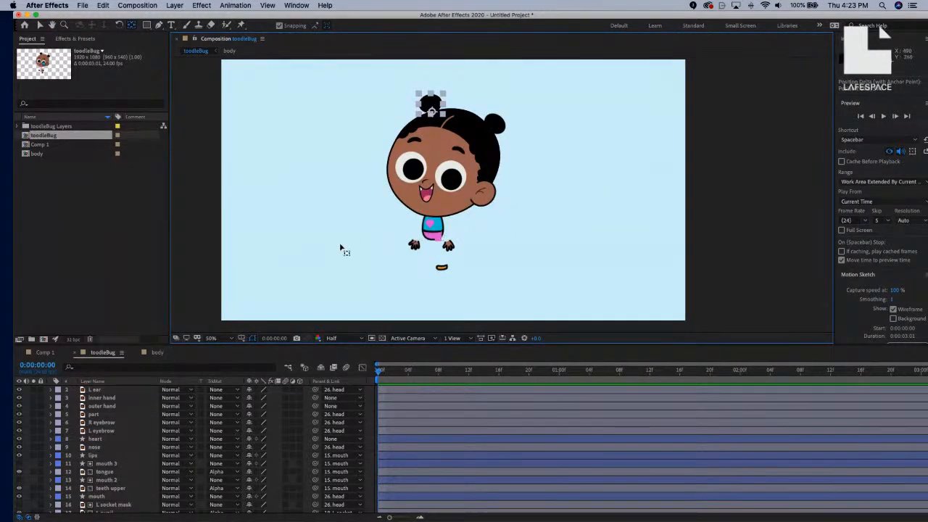
scroll(75, 429, up, 1)
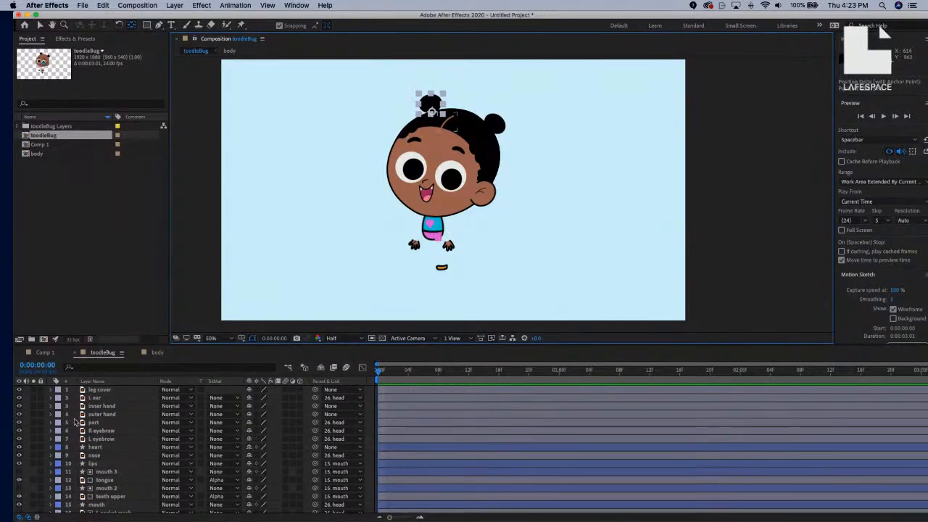
Drag the L ear's anchor point to the ear's inner base against the cheek.
click(114, 391)
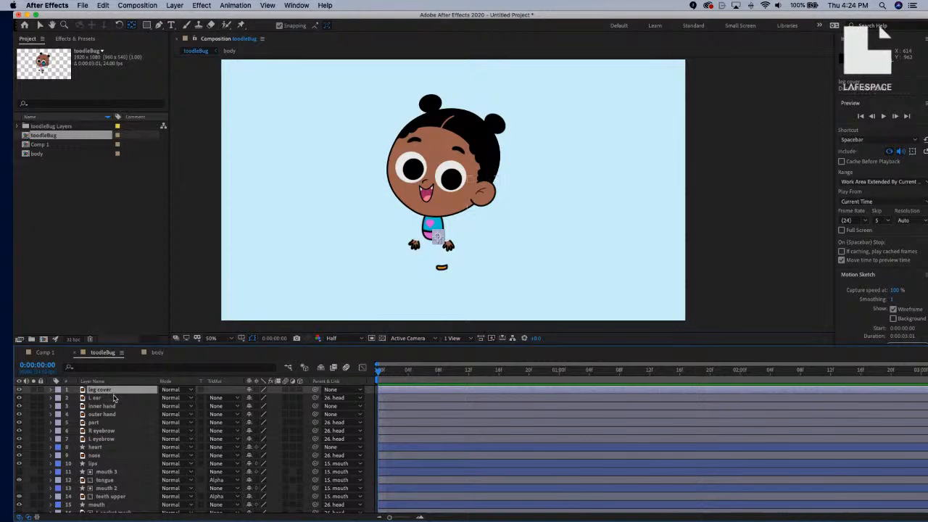
click(115, 398)
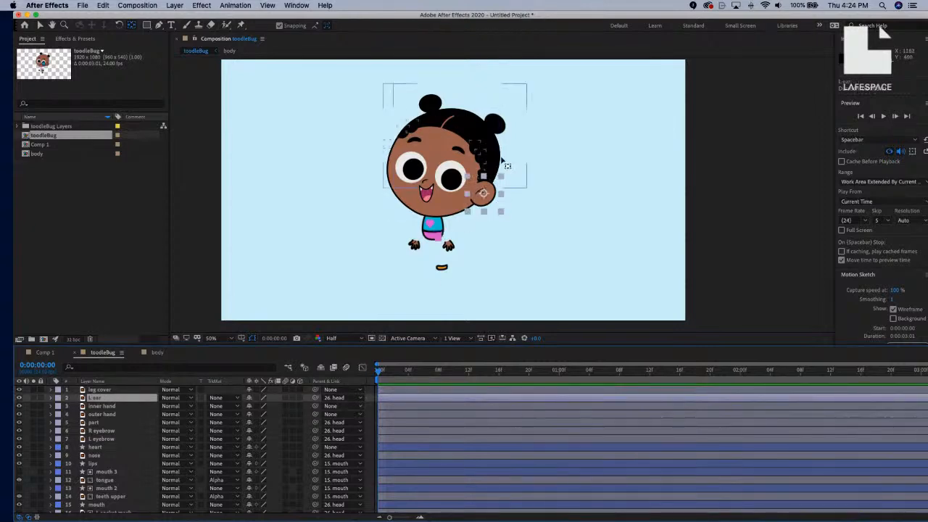
scroll(473, 193, up, 2)
scroll(470, 194, up, 4)
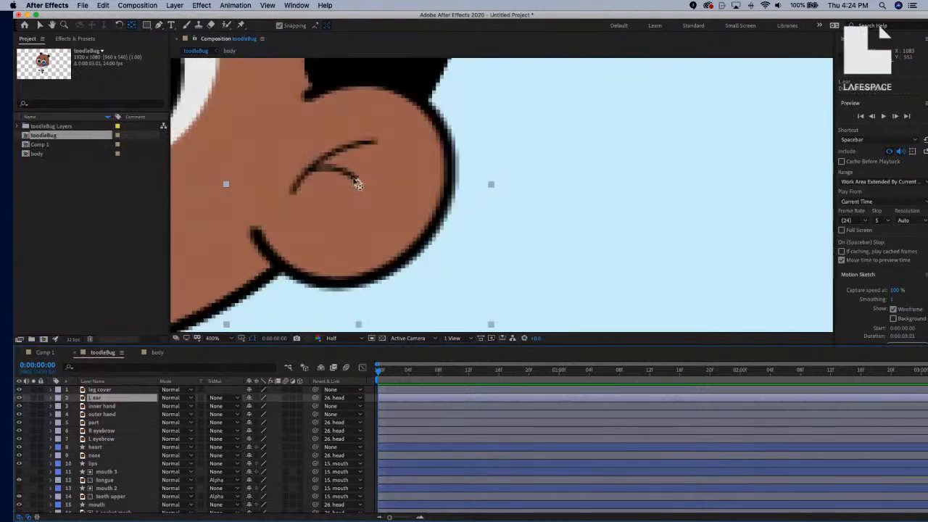
drag(316, 186, 253, 183)
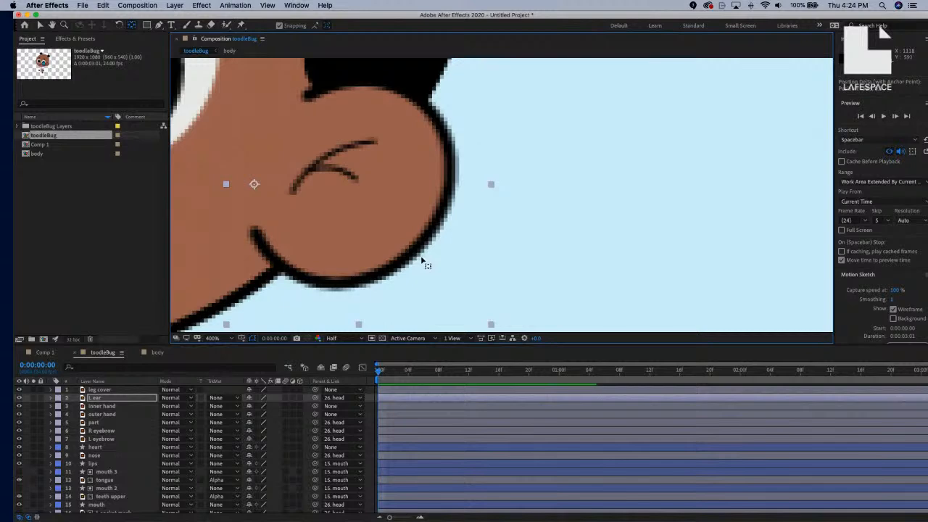
key(comma)
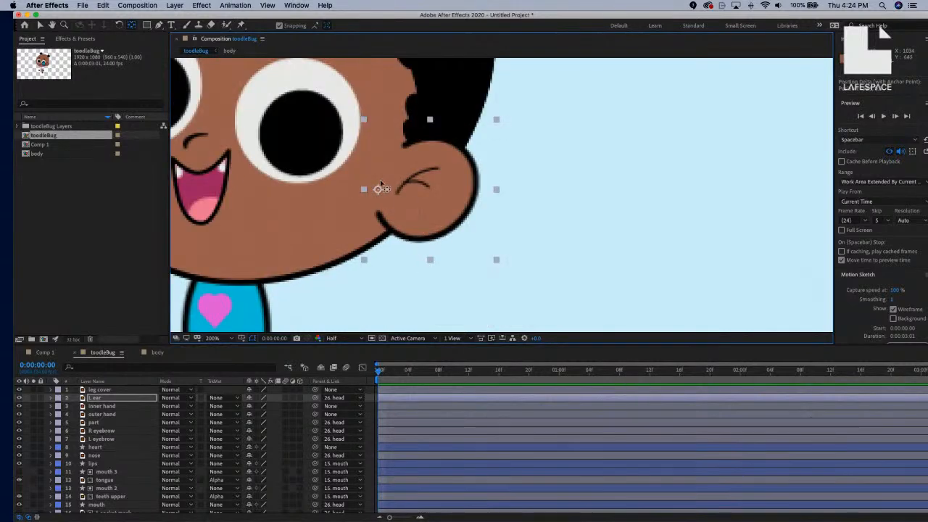
drag(377, 190, 376, 209)
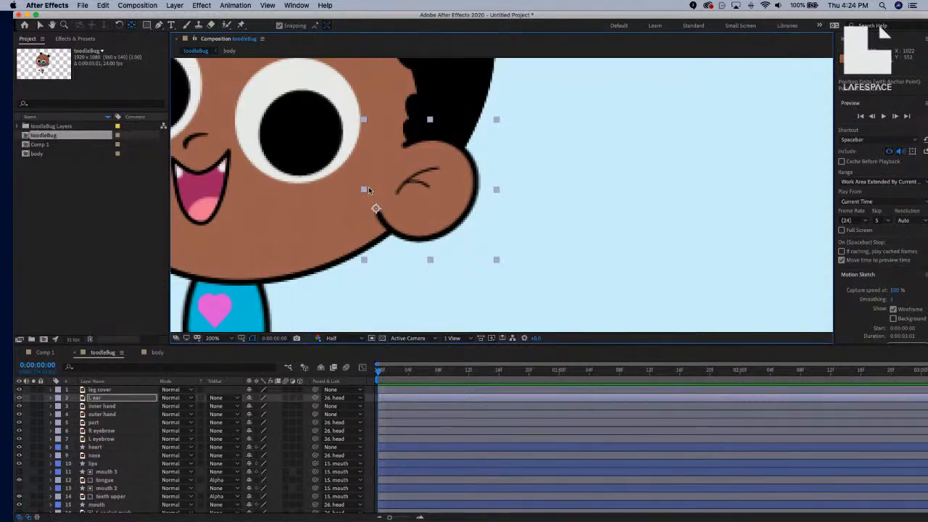
key(comma)
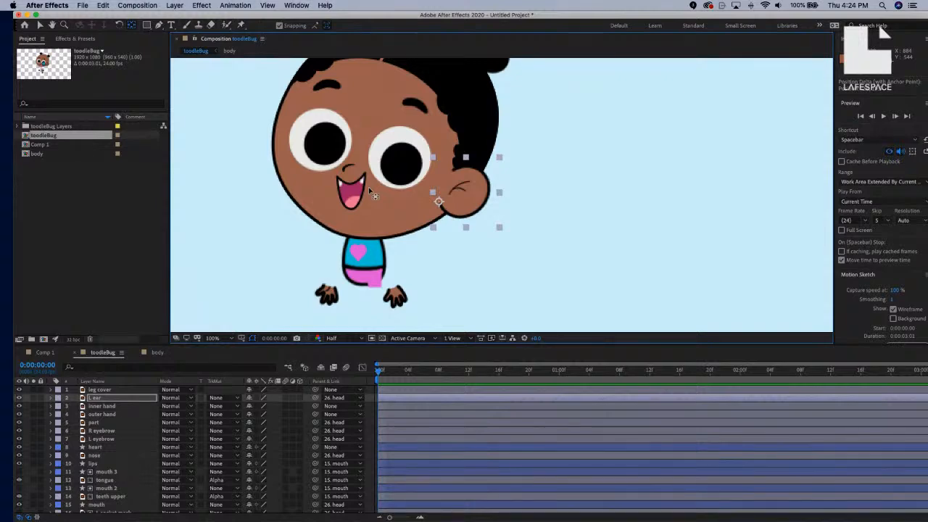
click(112, 399)
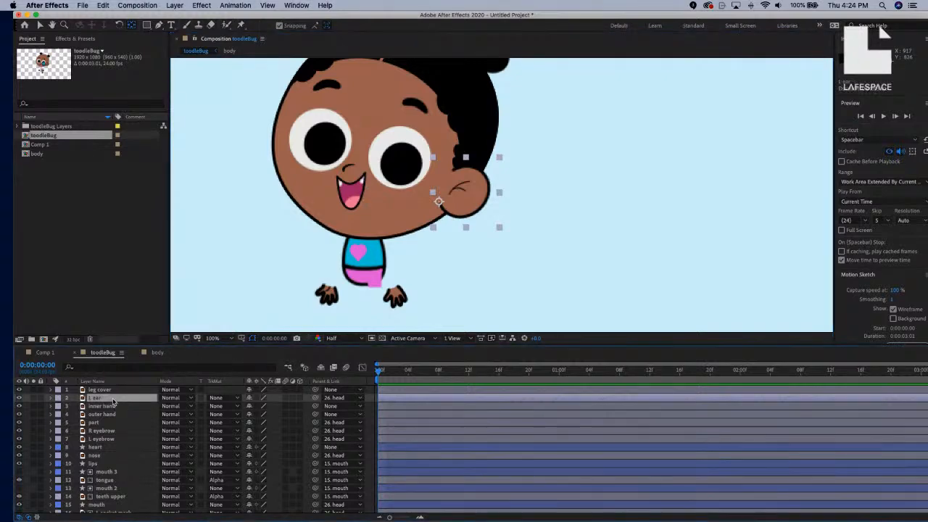
Duplicate L ear, rename the copy 'R ear', and place it directly above the head layer.
key(ctrl+d)
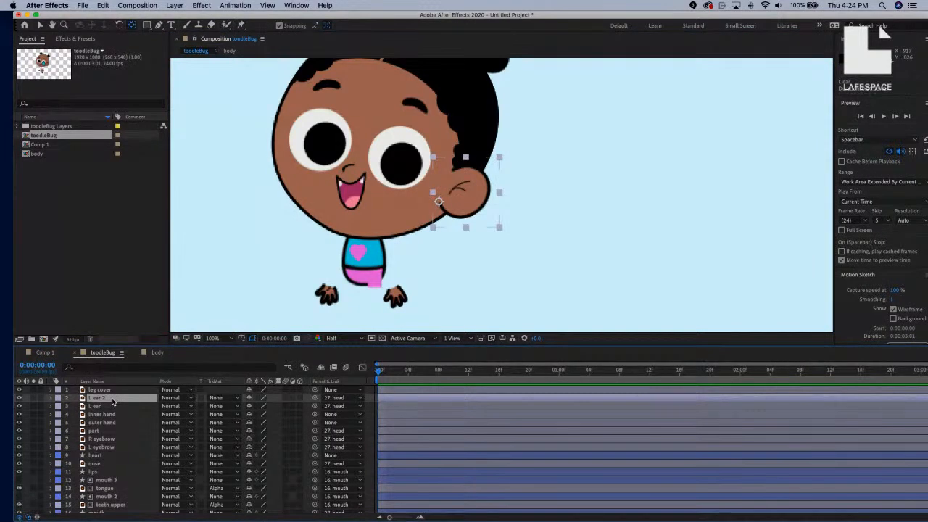
key(Return)
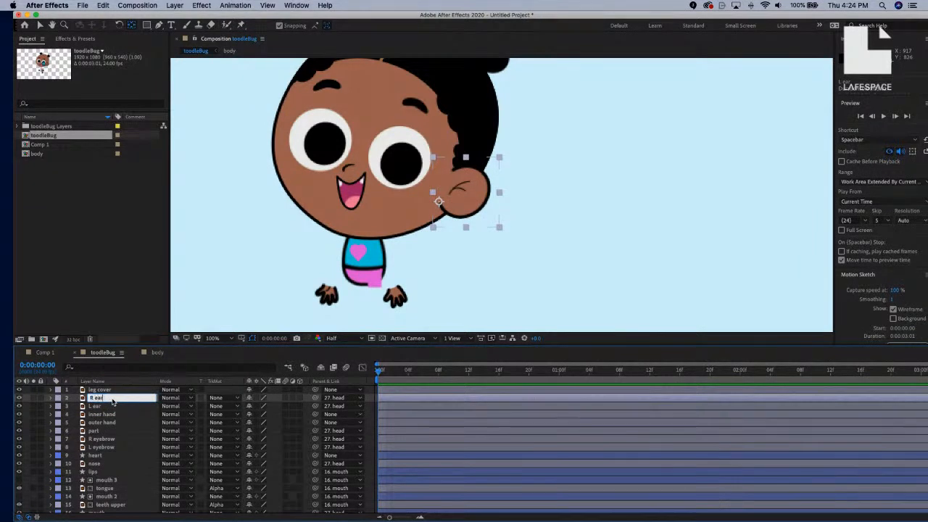
text(R ear)
key(Return)
scroll(119, 413, down, 1)
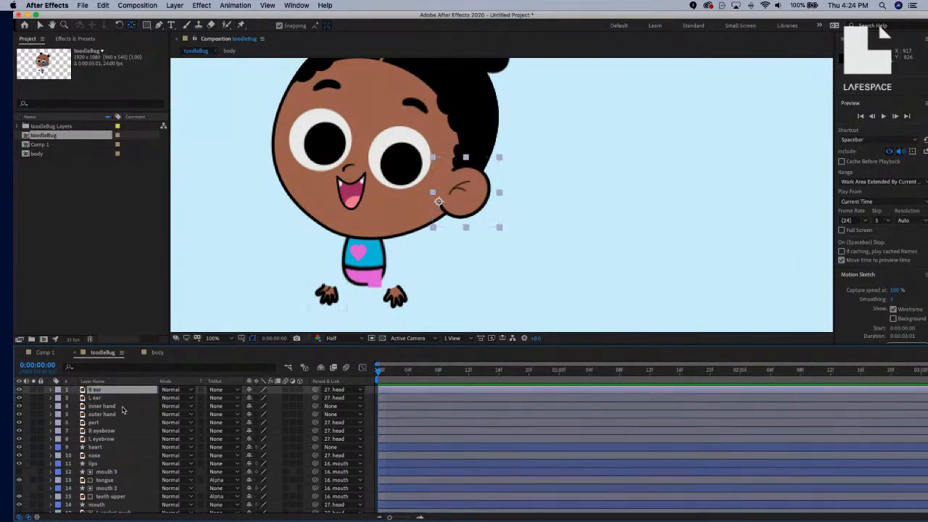
drag(135, 392, 135, 475)
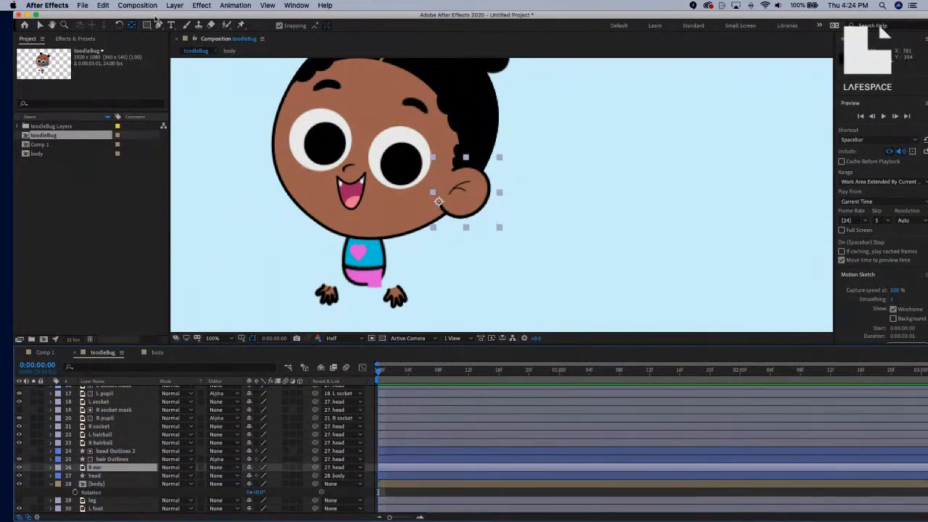
Flip R ear horizontally via Layer > Transform and drag it to the head's opposite side.
click(175, 5)
mouse_move(105, 6)
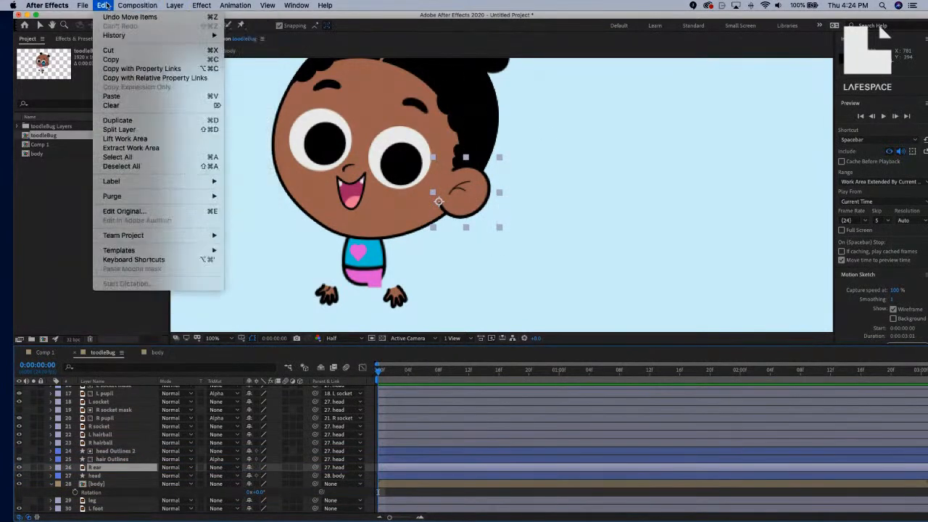
mouse_move(175, 6)
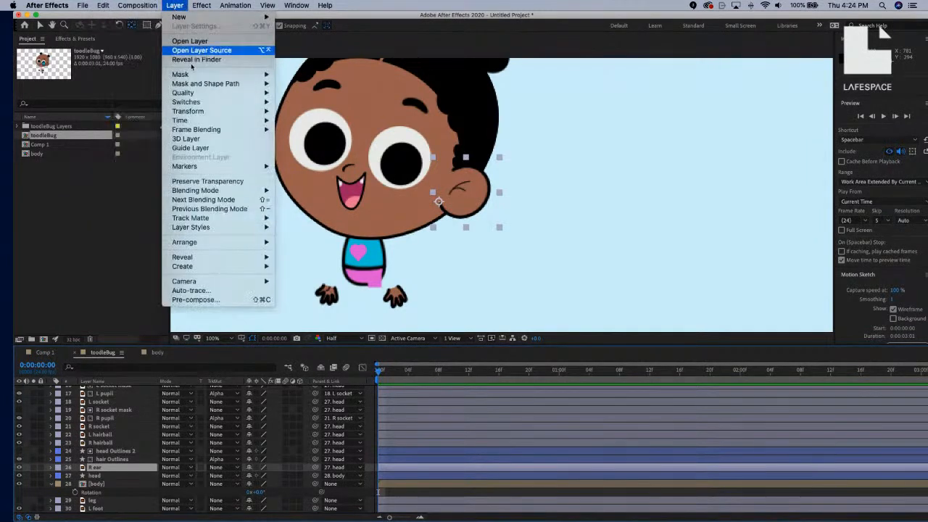
mouse_move(219, 128)
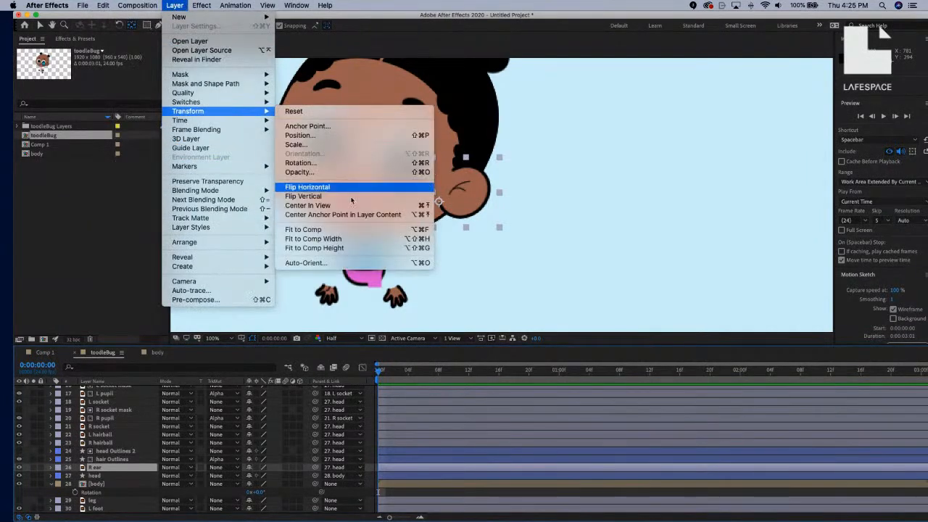
click(352, 188)
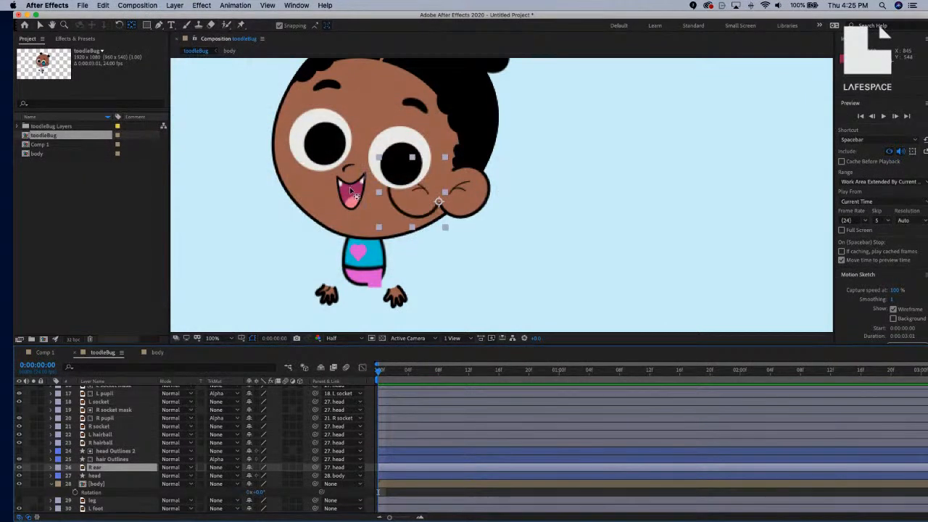
key(v)
drag(407, 199, 261, 149)
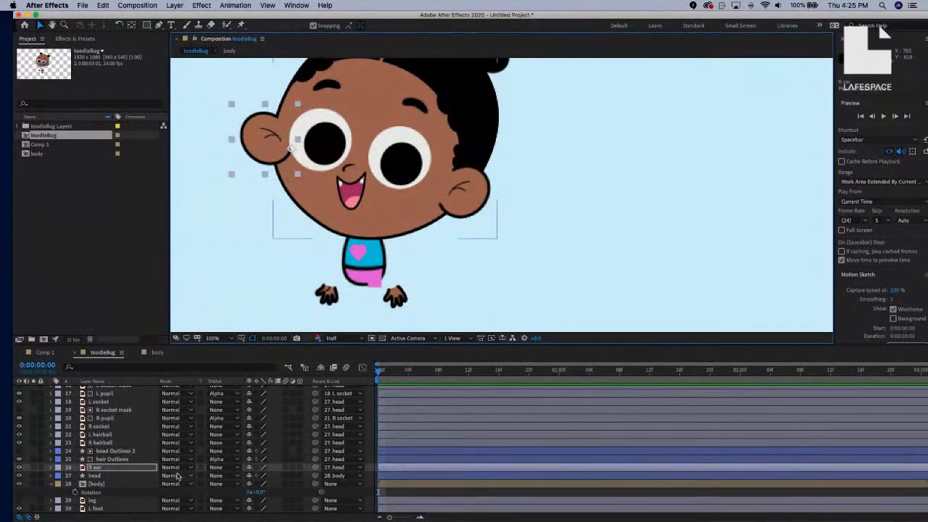
Rotate R ear to 34°, nudge it against the head, and move its layer below head.
key(r)
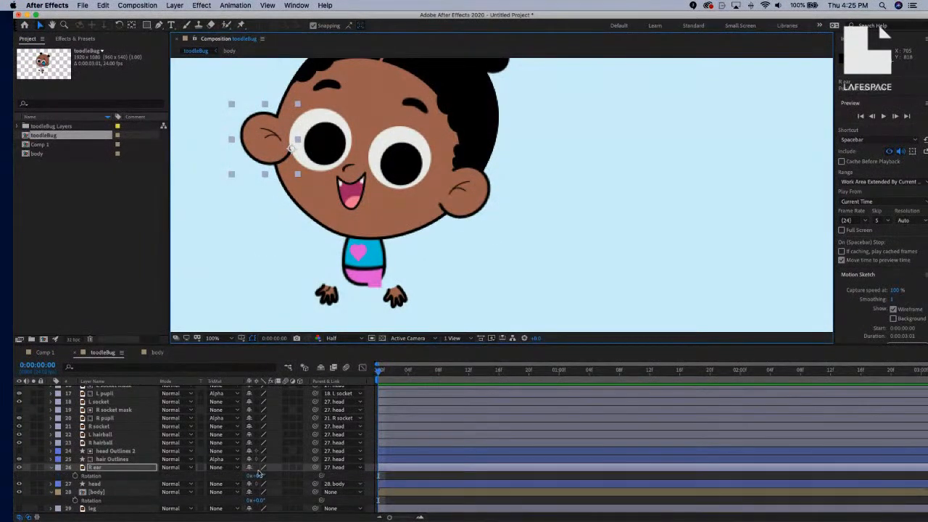
drag(258, 476, 274, 476)
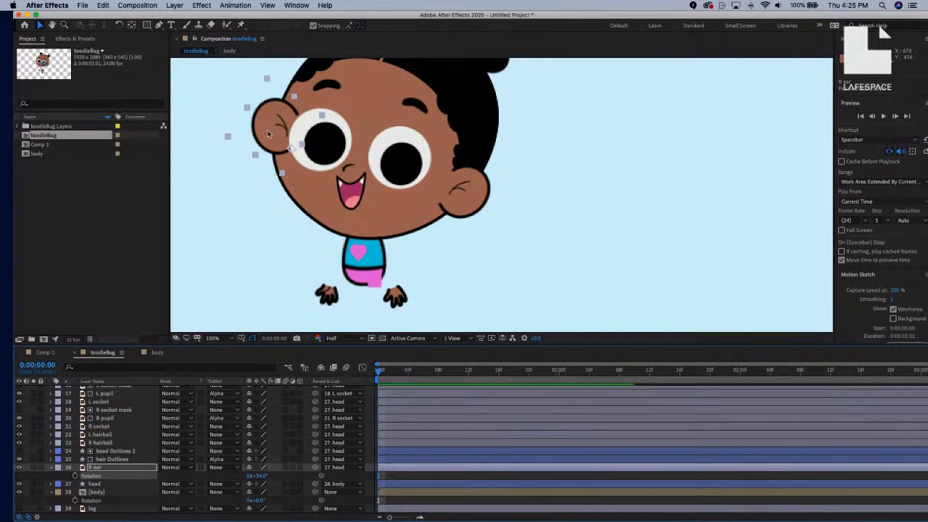
drag(264, 136, 288, 143)
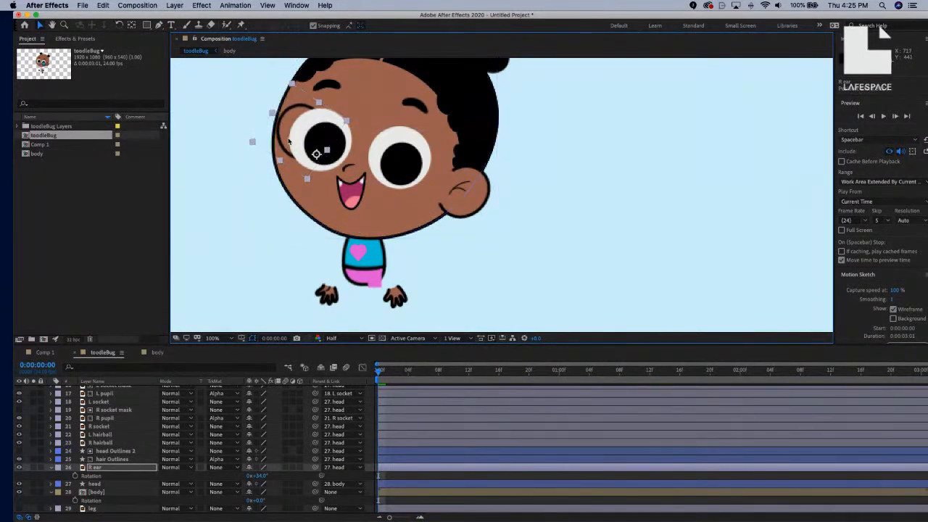
drag(124, 467, 135, 490)
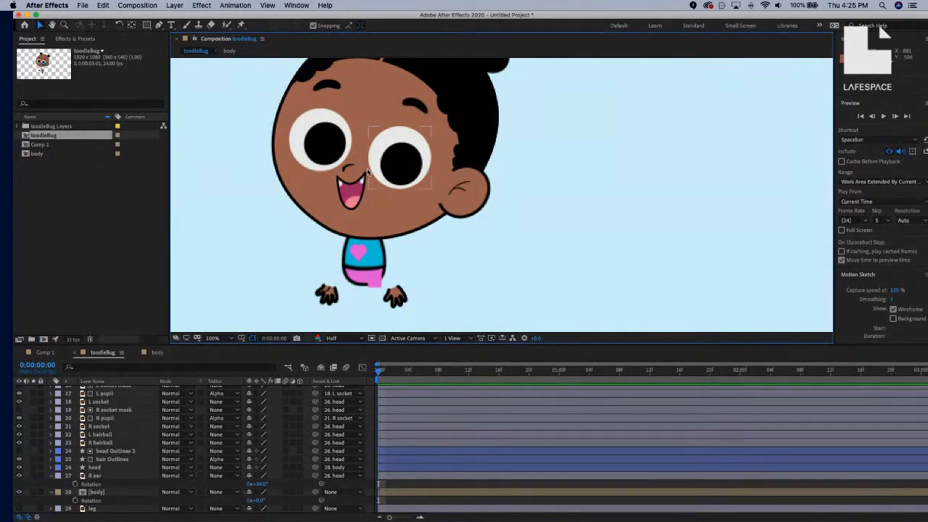
scroll(134, 405, up, 3)
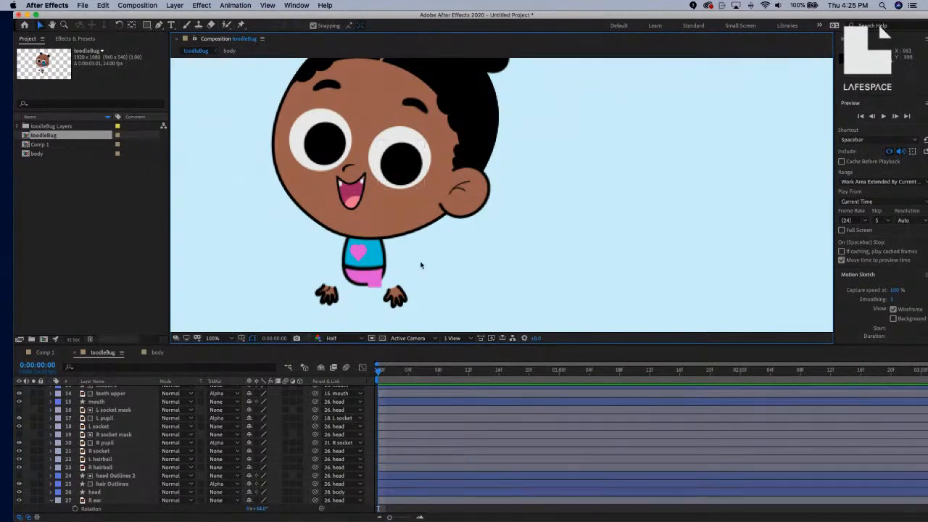
key(comma)
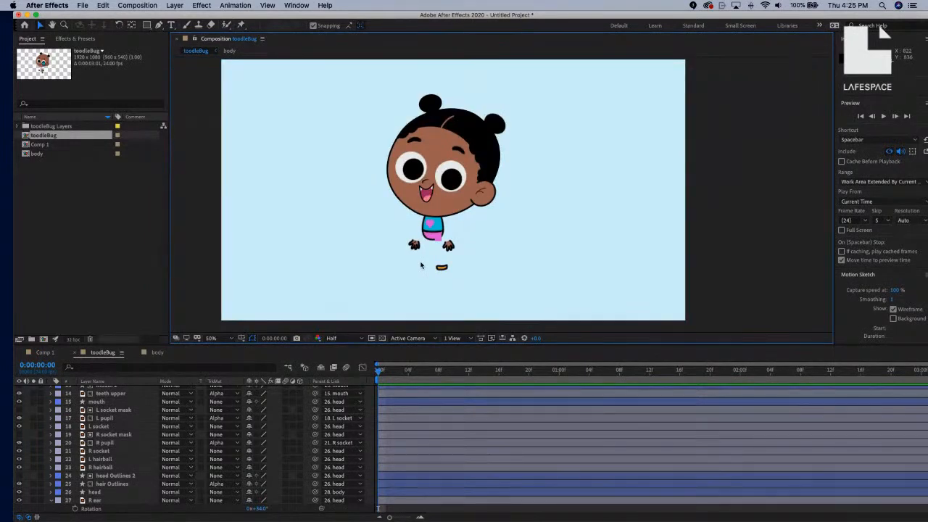
Mark the hand, part, head Outlines 2 and hair Outlines layers as shy.
scroll(218, 420, up, 5)
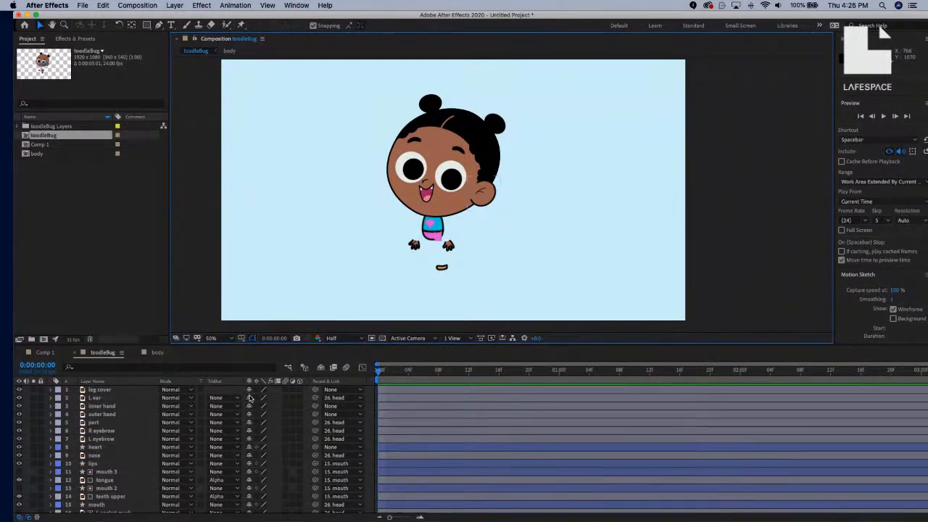
drag(249, 417, 250, 481)
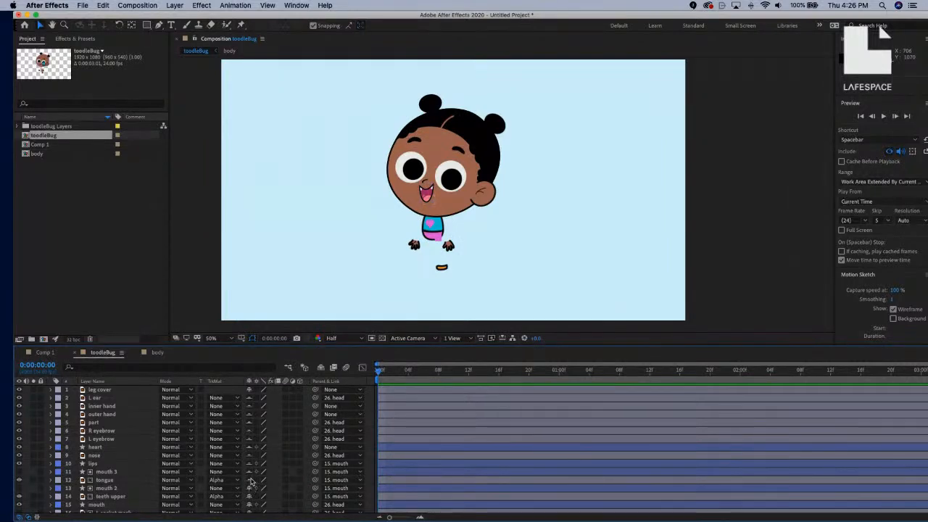
scroll(251, 481, down, 3)
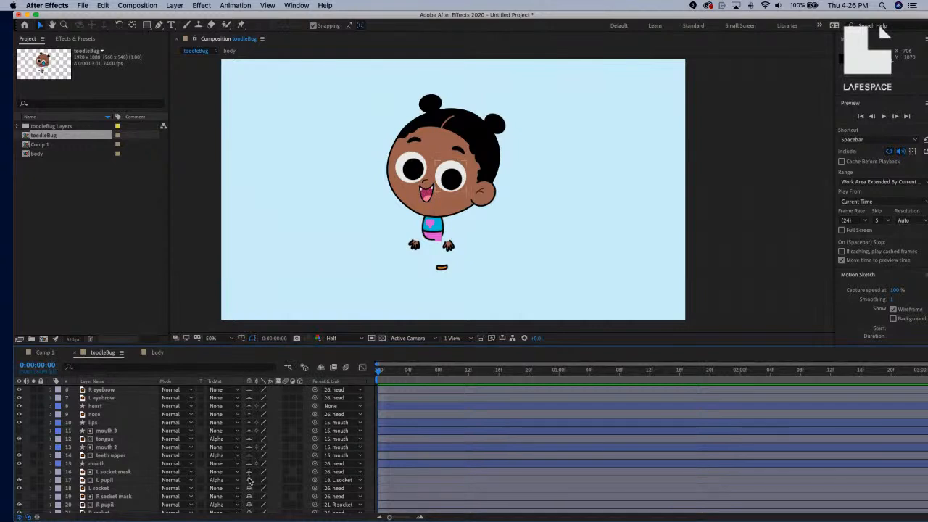
scroll(253, 480, down, 1)
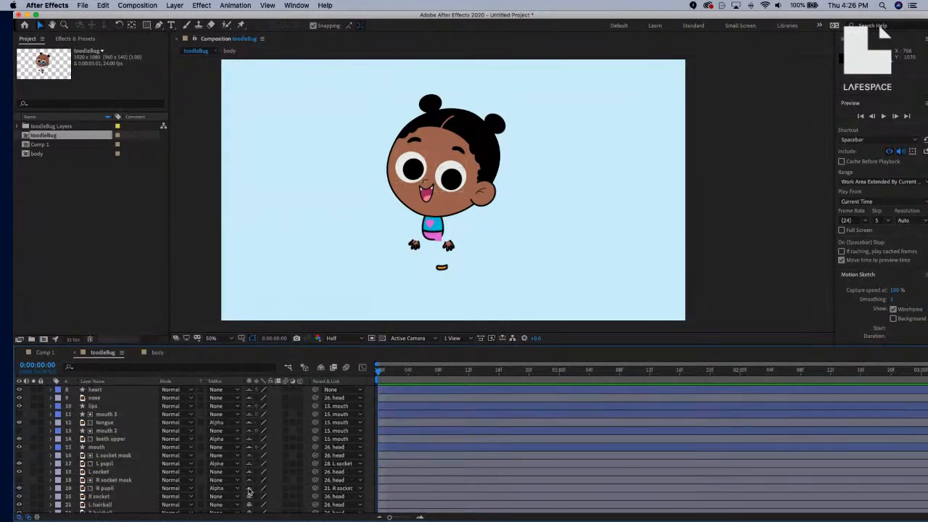
scroll(248, 486, down, 3)
scroll(249, 490, up, 1)
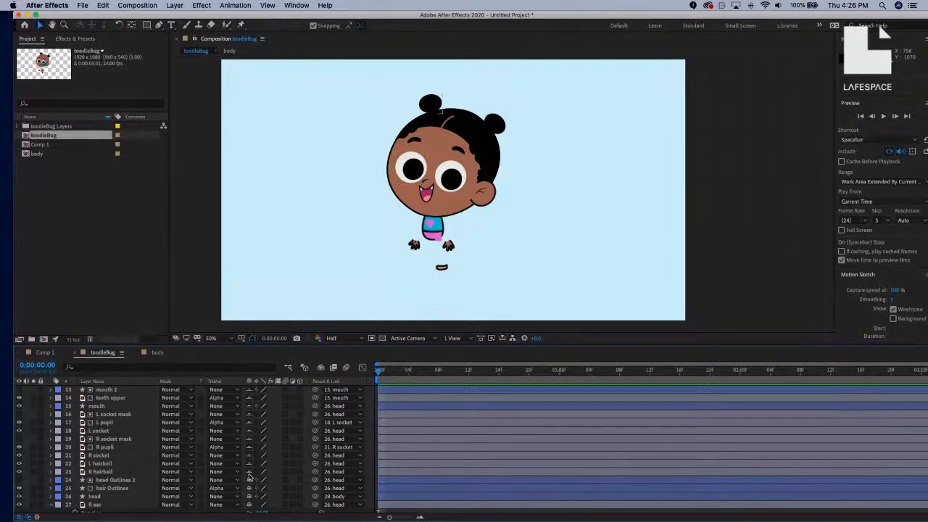
click(249, 482)
click(250, 489)
Move the leg cover layer from the top of the stack to just above body.
scroll(244, 481, down, 3)
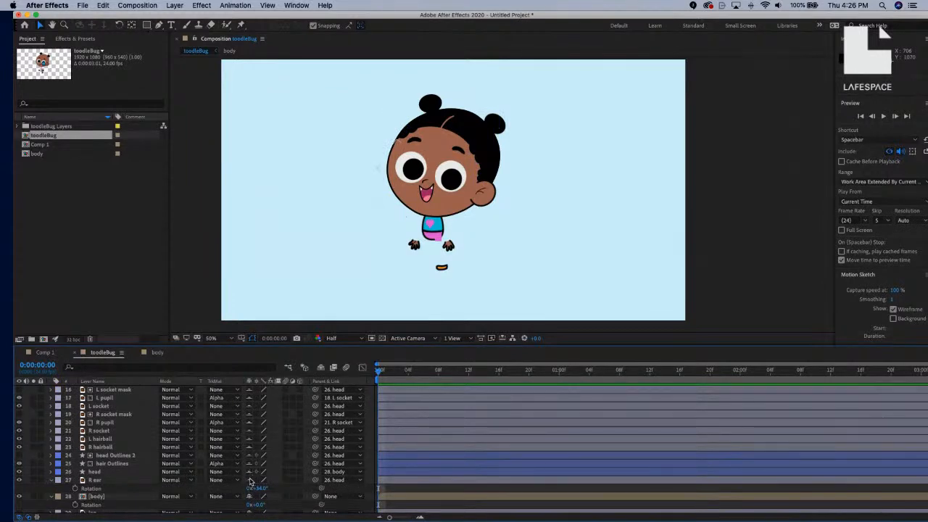
scroll(250, 482, down, 1)
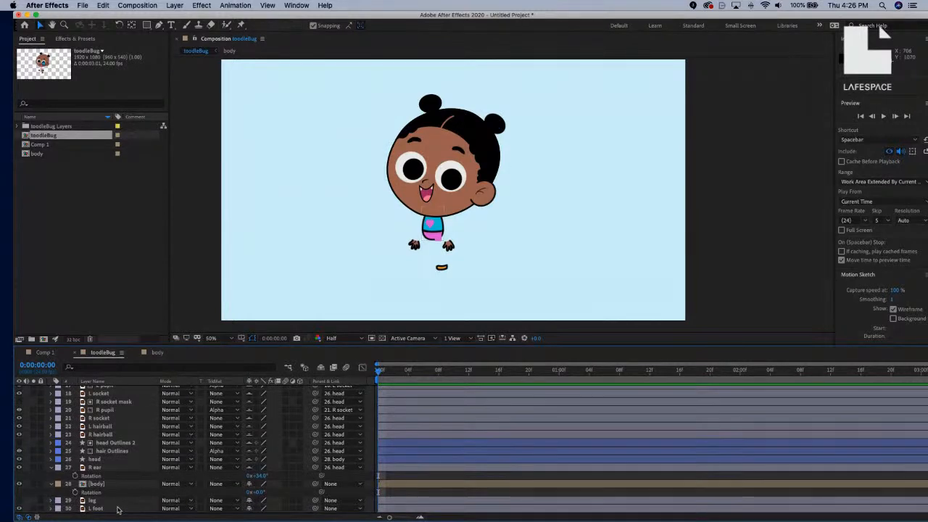
scroll(145, 474, up, 10)
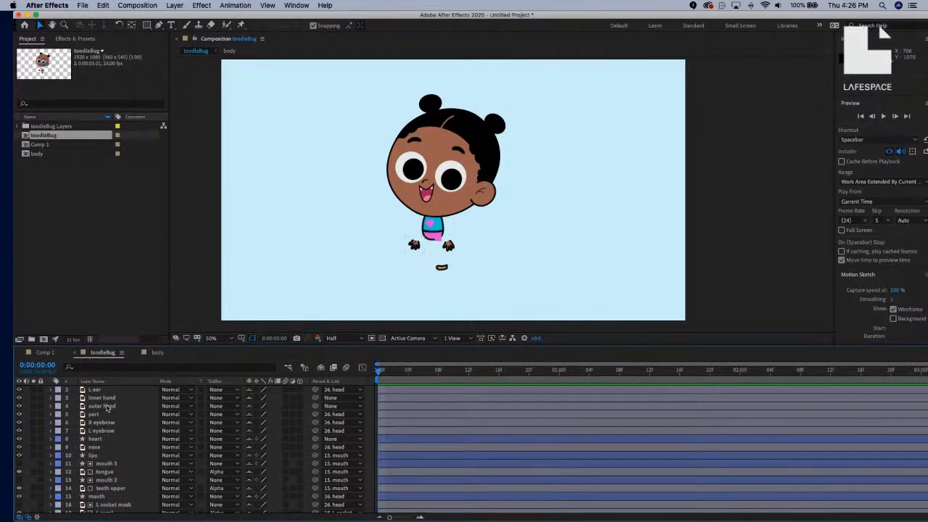
click(118, 391)
drag(119, 398, 126, 500)
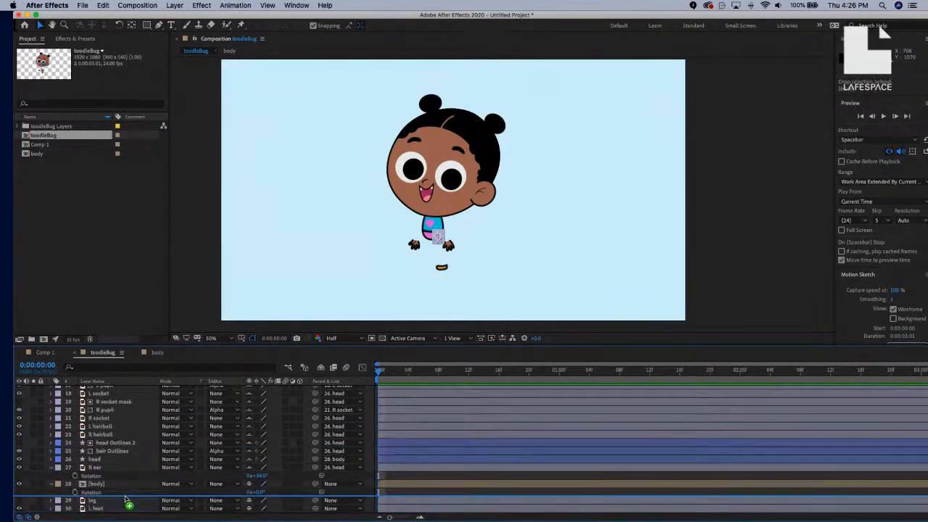
drag(125, 501, 123, 482)
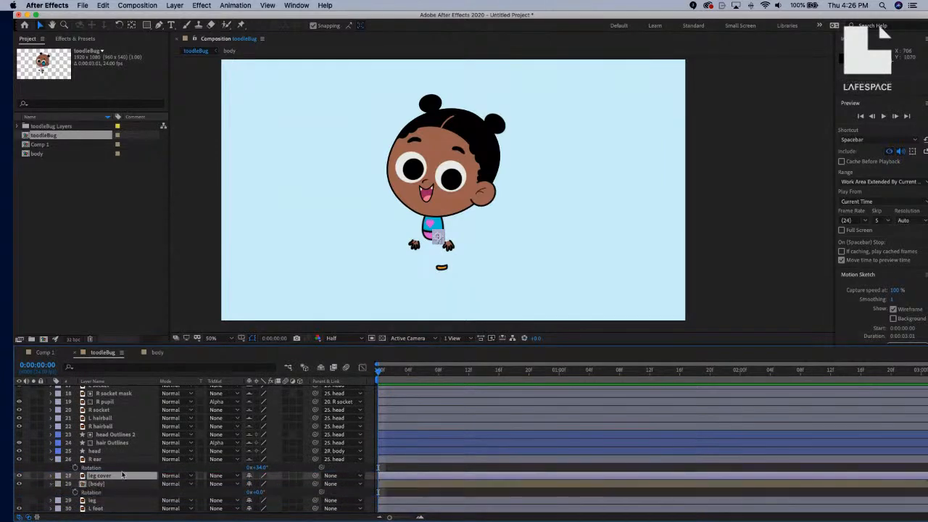
Collapse the right ear's rotation and hide the shy layers from the timeline.
click(53, 459)
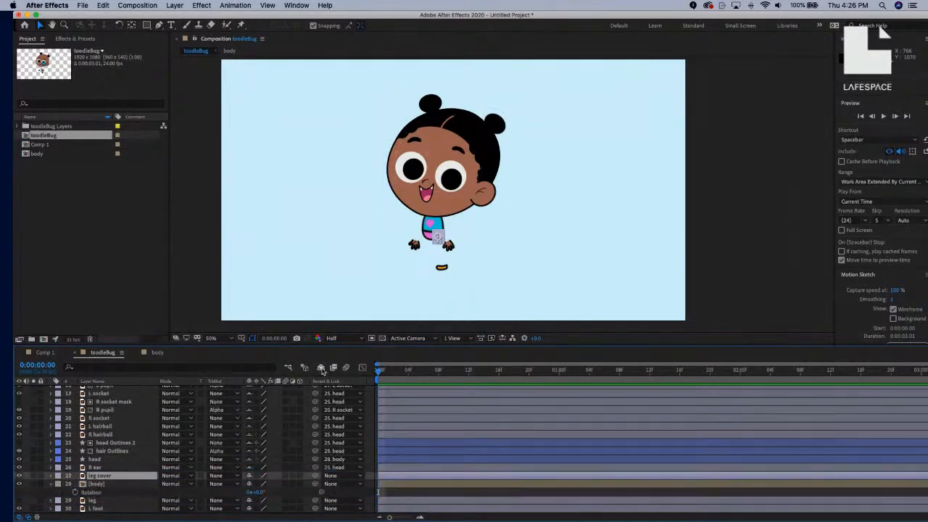
click(321, 368)
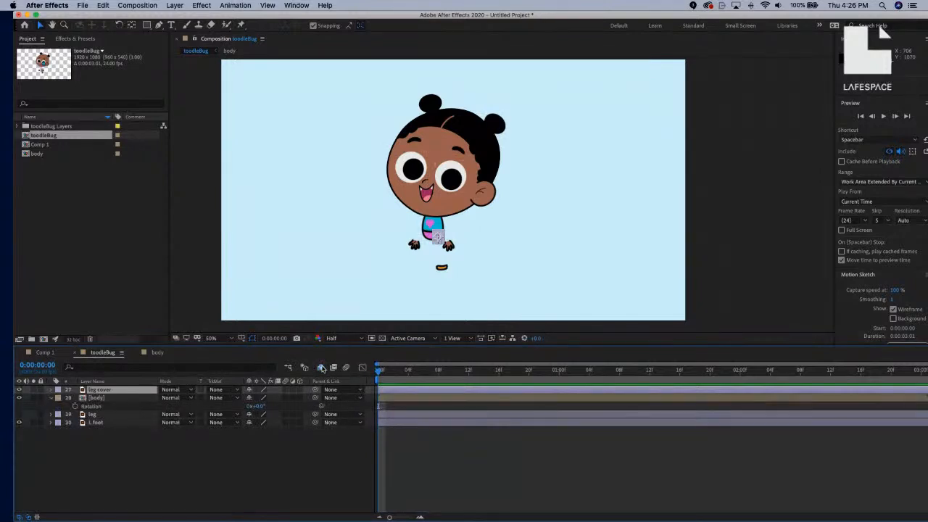
click(322, 368)
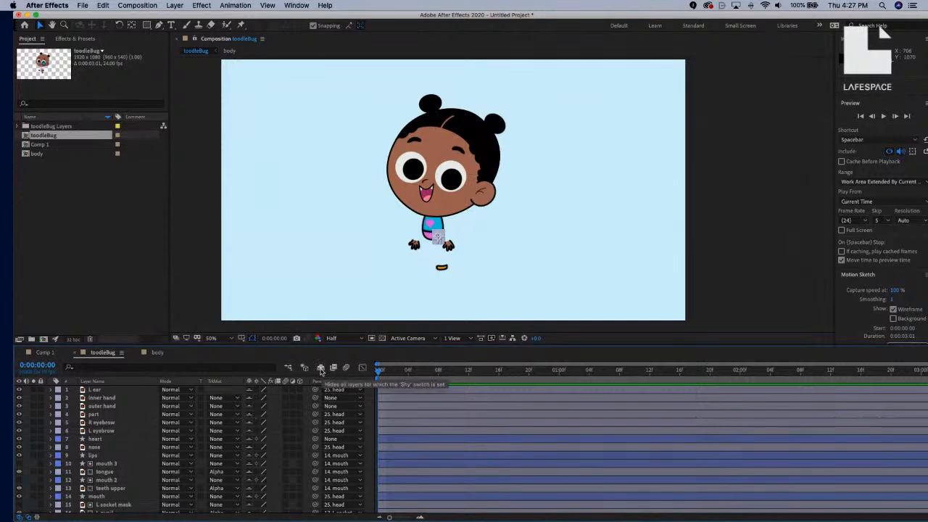
click(321, 369)
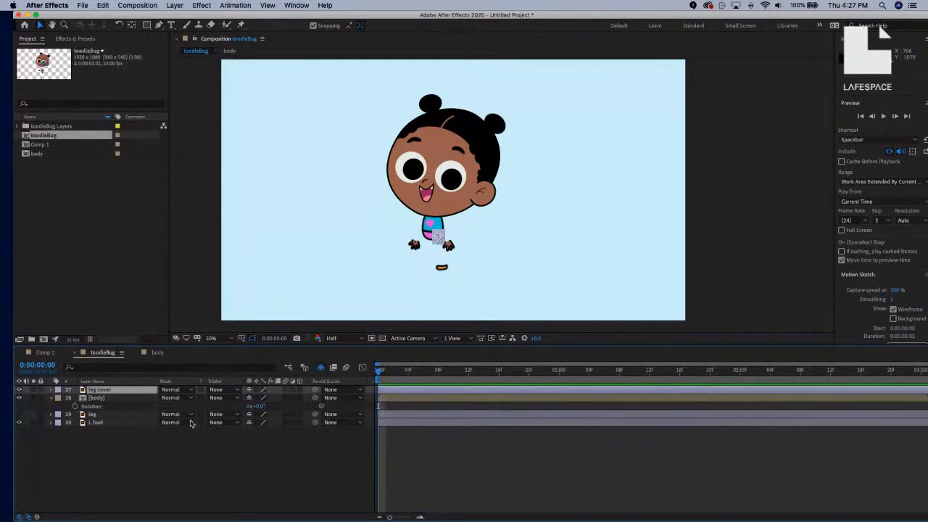
Deselect leg cover, zoom the viewer to 100% and pan to frame the hands and feet.
click(193, 454)
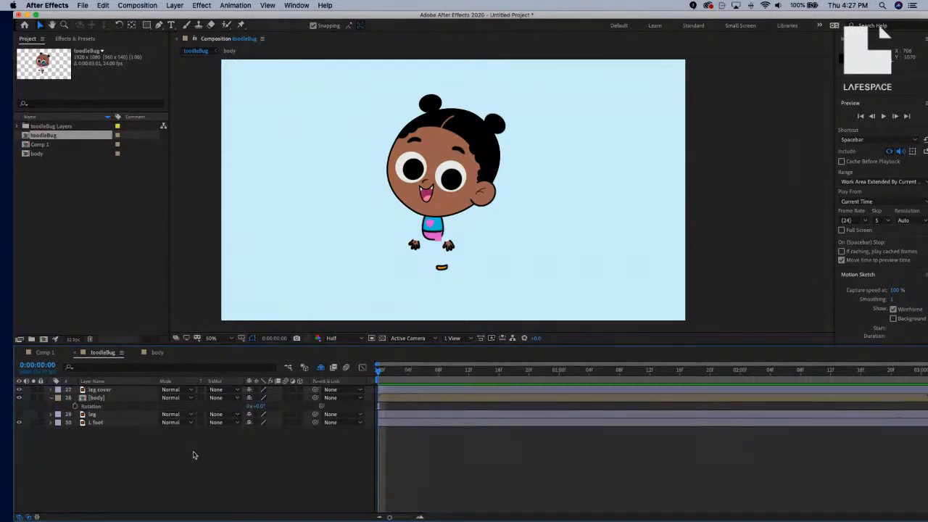
key(period)
drag(416, 253, 435, 166)
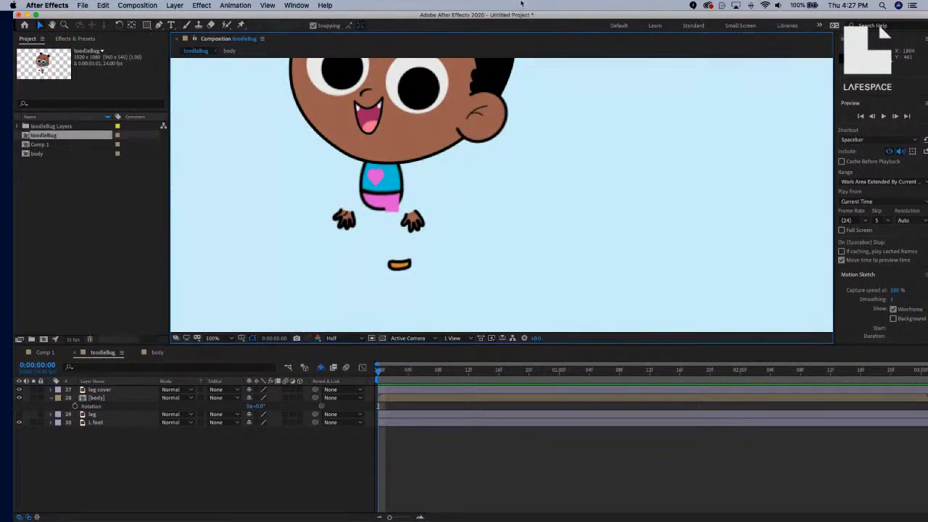
Open Window > RubberHose2.jsxbin and dock its panel at the top of the right column.
click(290, 5)
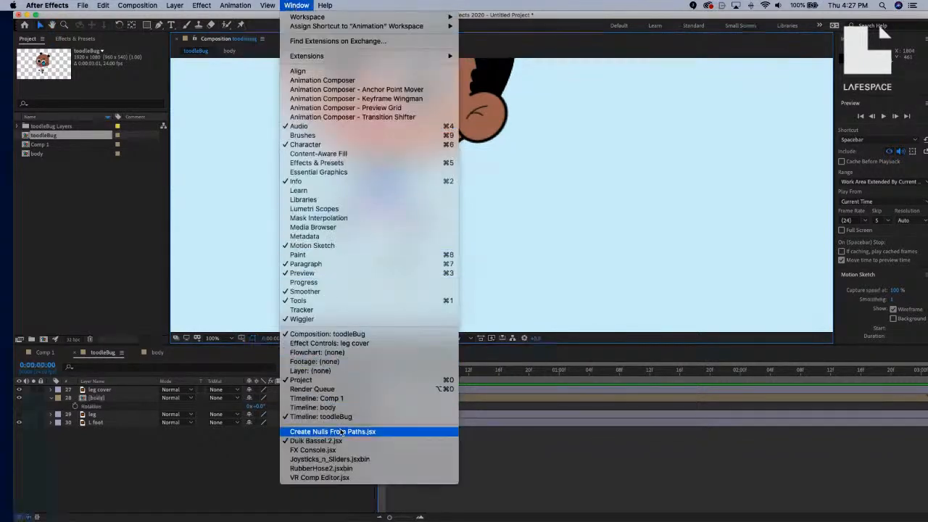
click(345, 469)
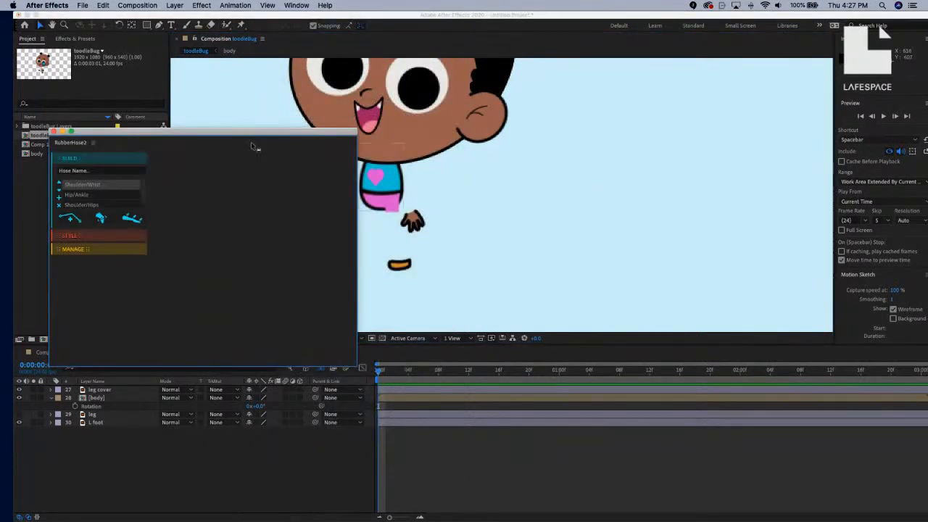
drag(65, 146, 839, 102)
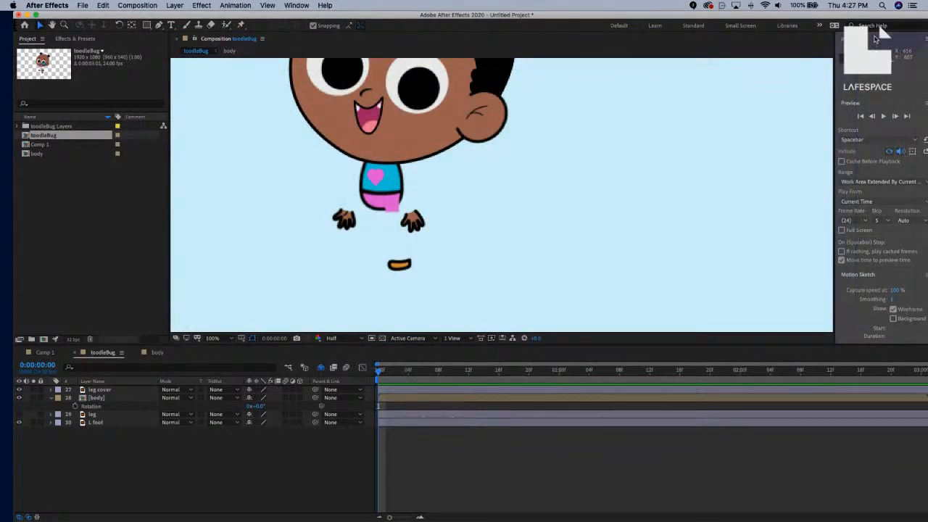
drag(875, 39, 882, 33)
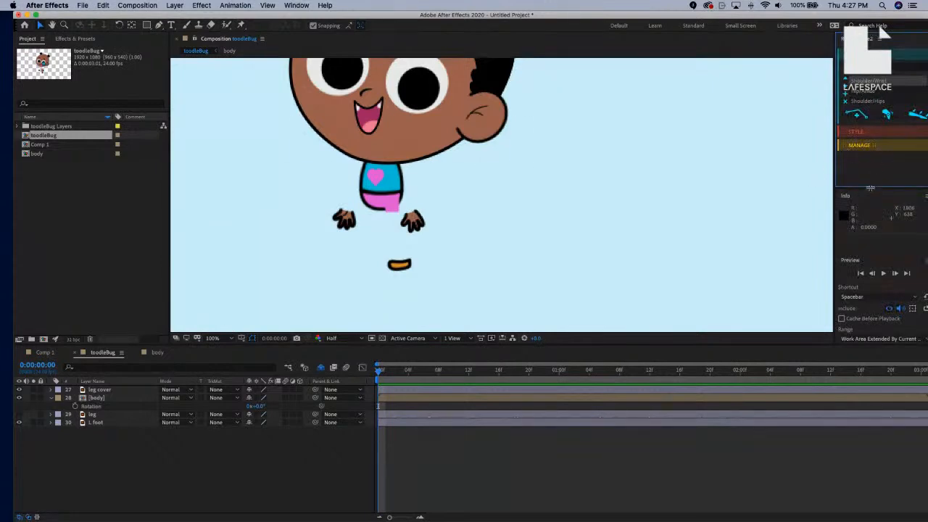
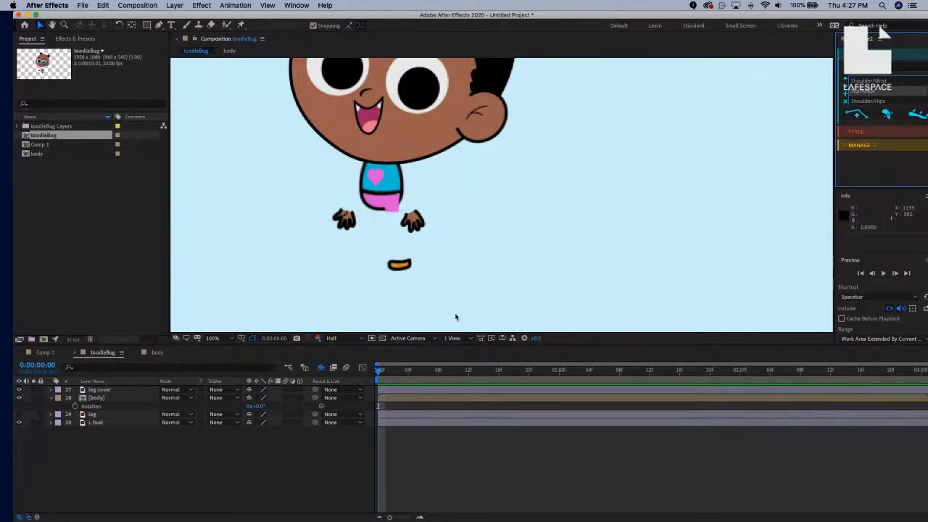
Nudge the L foot layer slightly left and then back right to fine-tune its position.
click(396, 269)
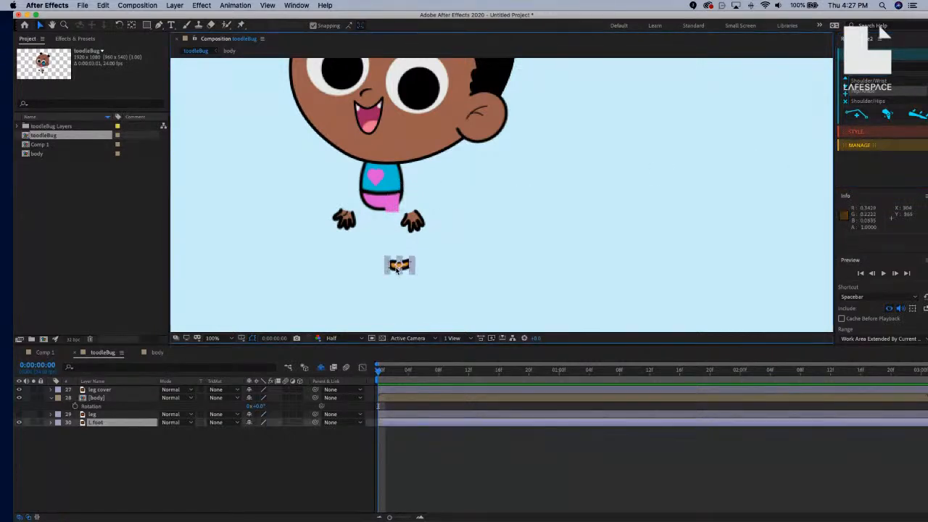
key(shift+Left)
key(shift+Left)
key(shift+Left)
key(Right)
key(Right)
key(Right)
key(Right)
key(Right)
key(Right)
key(Right)
key(Right)
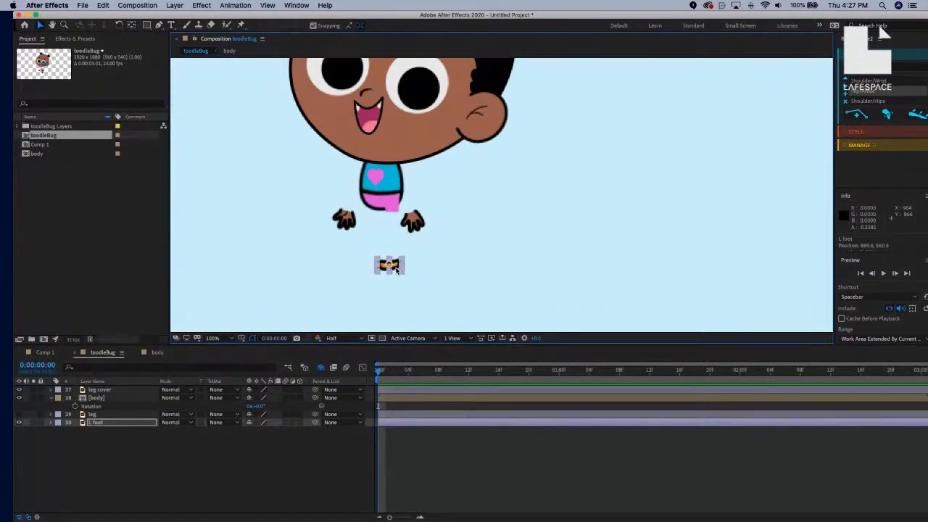
At 200% zoom, shift the L foot's anchor point about 21 px right with Pan Behind, then select the leg layer.
key(period)
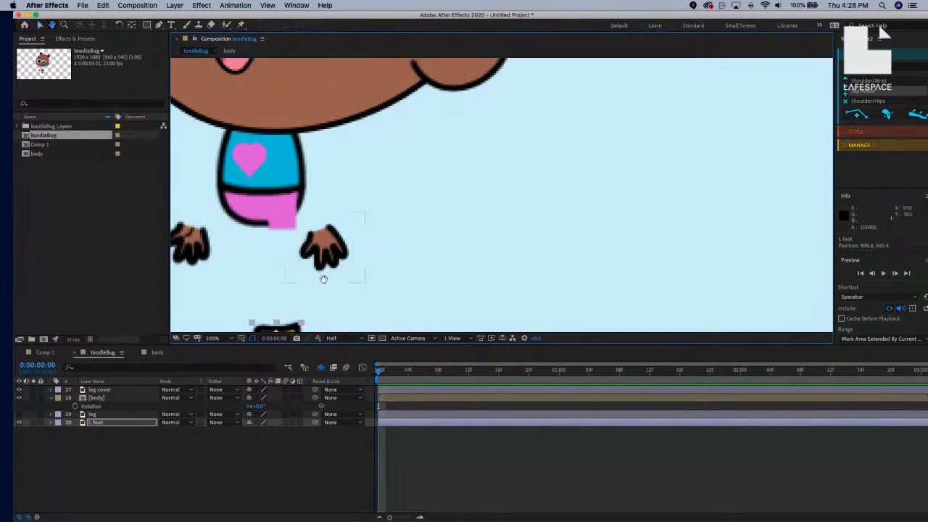
scroll(348, 239, down, 3)
drag(382, 205, 413, 186)
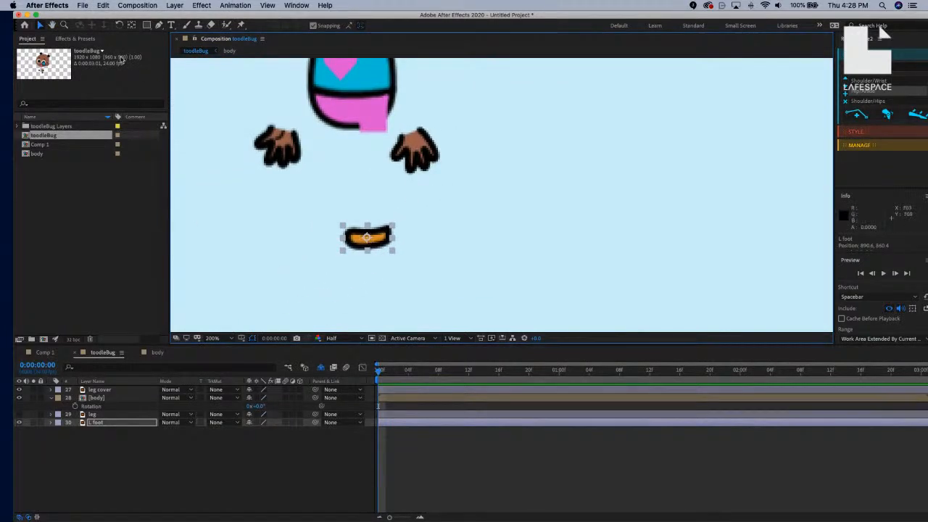
click(132, 25)
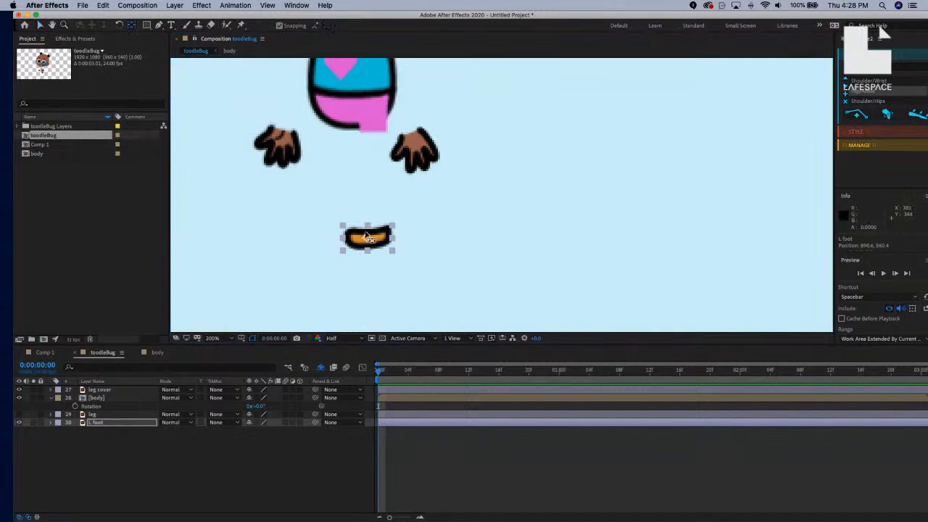
drag(383, 238, 391, 237)
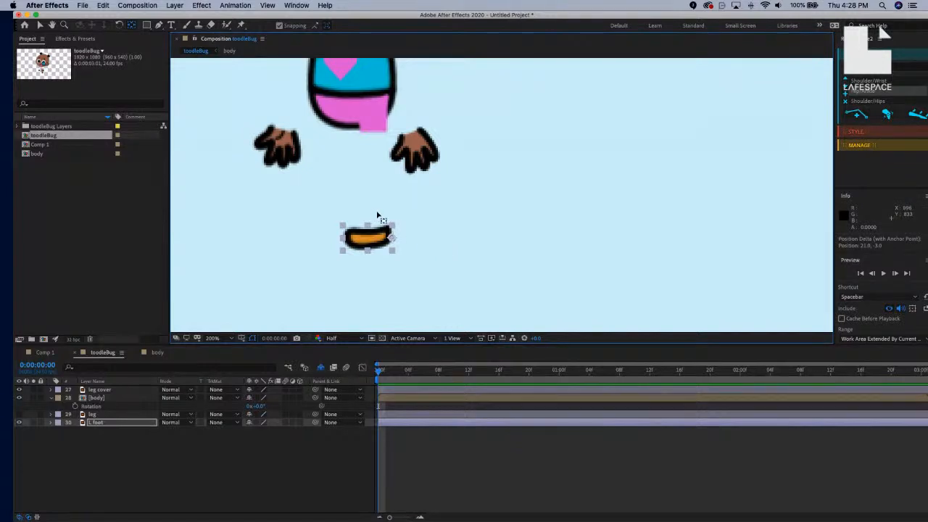
drag(402, 205, 424, 279)
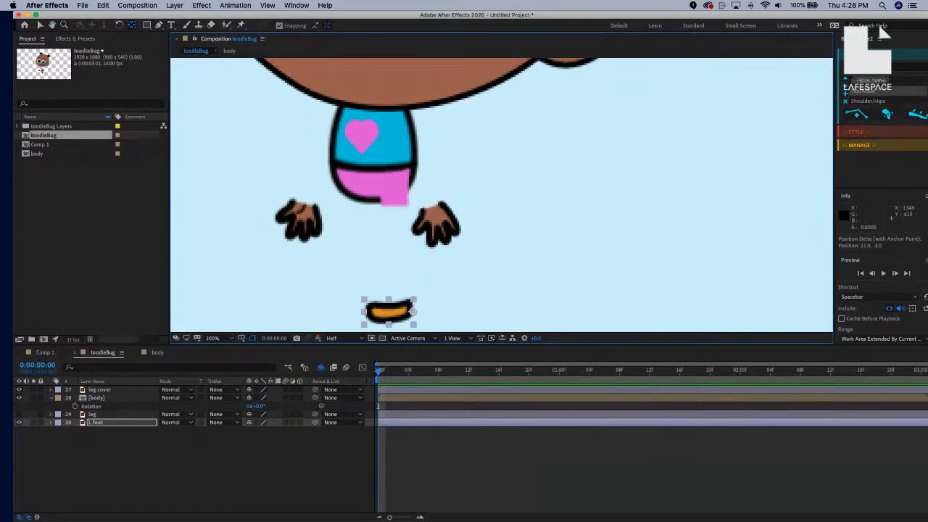
click(119, 415)
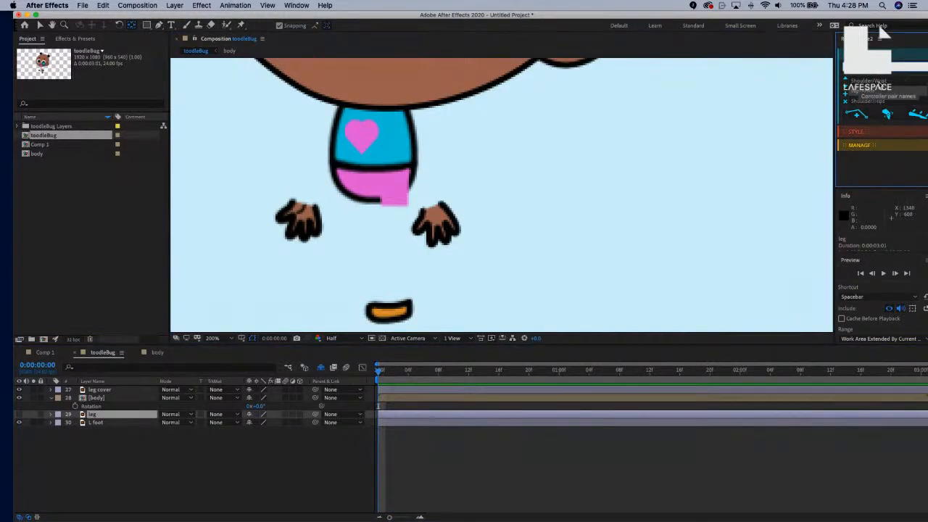
Create a new RubberHose rig (R leg, R leg::Hip, R leg::Ankle), then undo a trial move of the ankle layer.
click(857, 118)
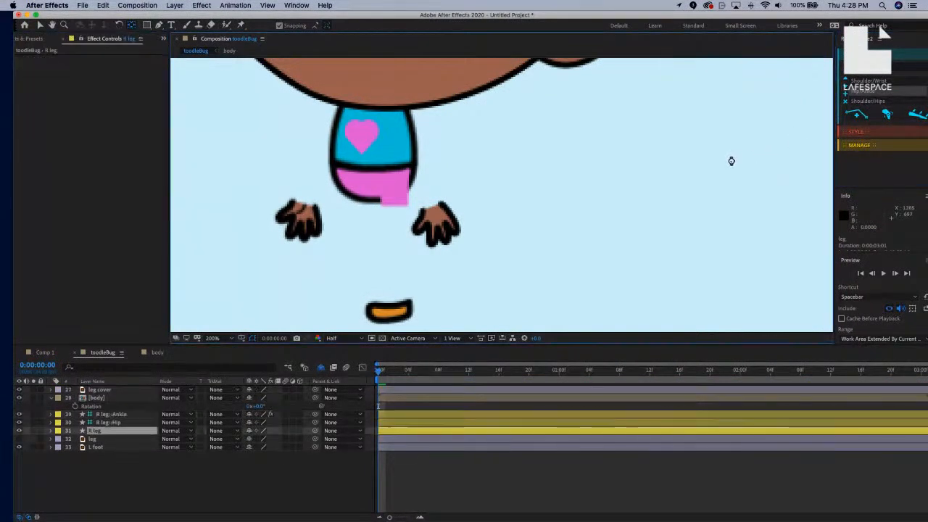
scroll(717, 168, down, 3)
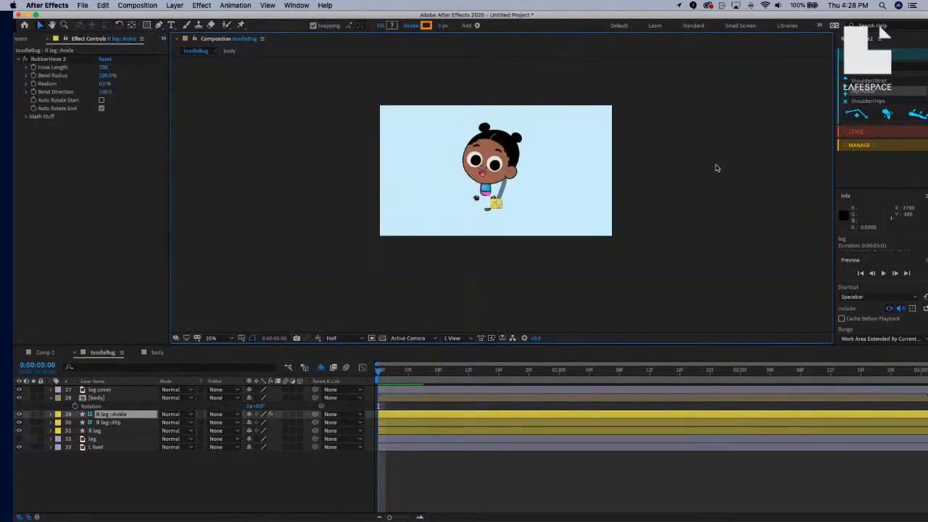
scroll(716, 168, up, 1)
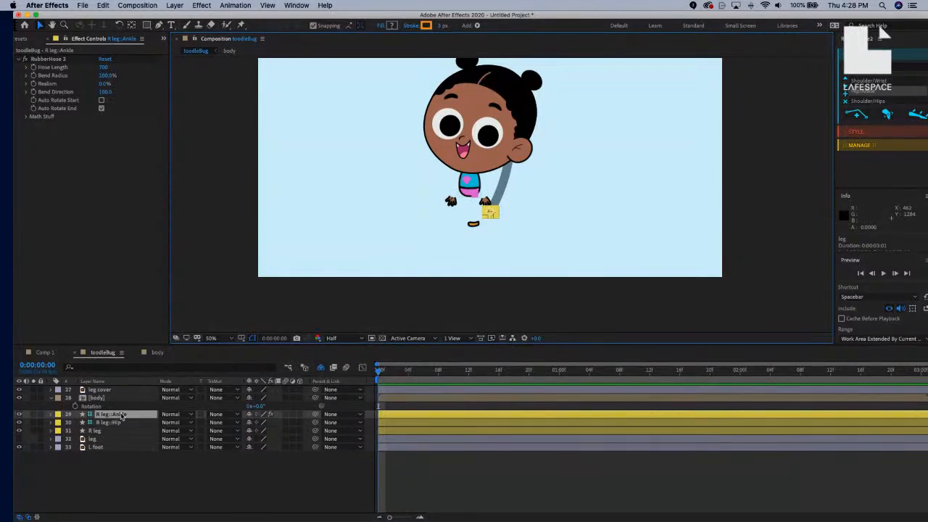
drag(122, 415, 116, 389)
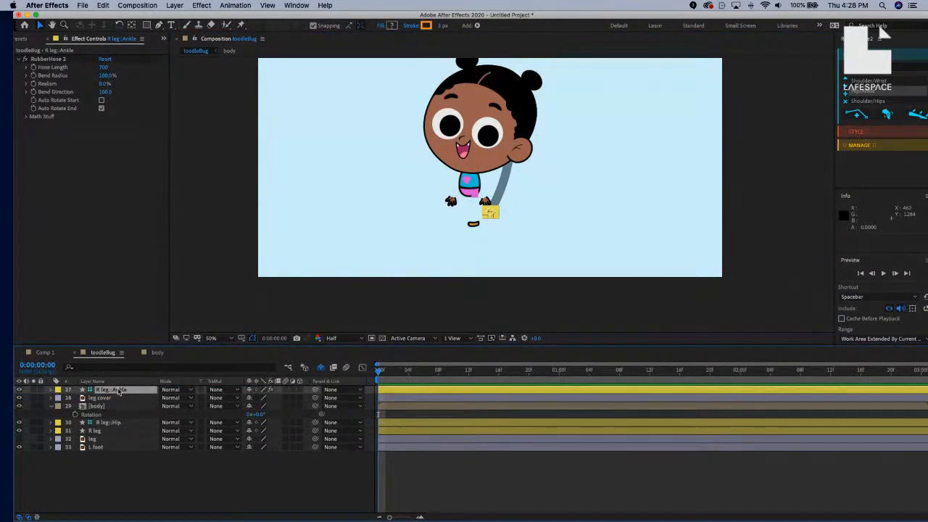
key(super+z)
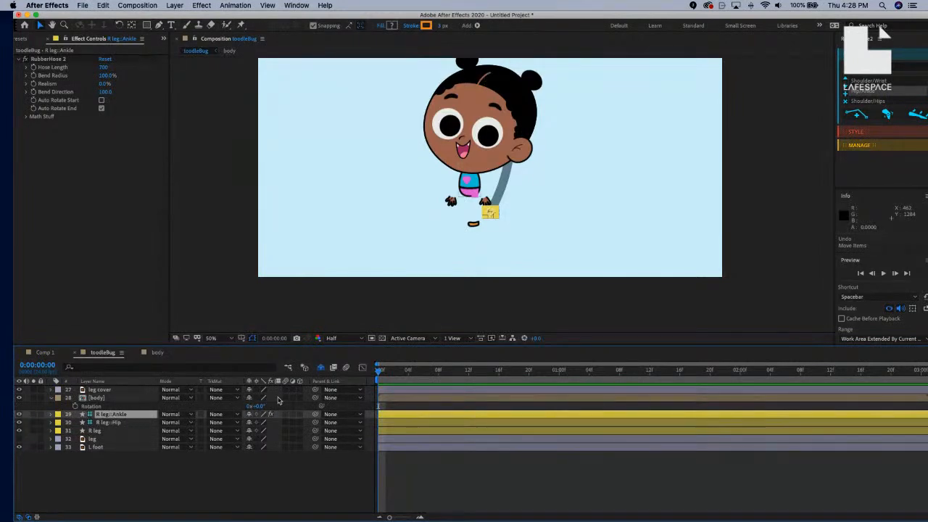
With shy layers shown, drag R leg, R leg::Hip and R leg::Ankle to the top, then hide shy layers again.
click(322, 370)
scroll(125, 453, down, 5)
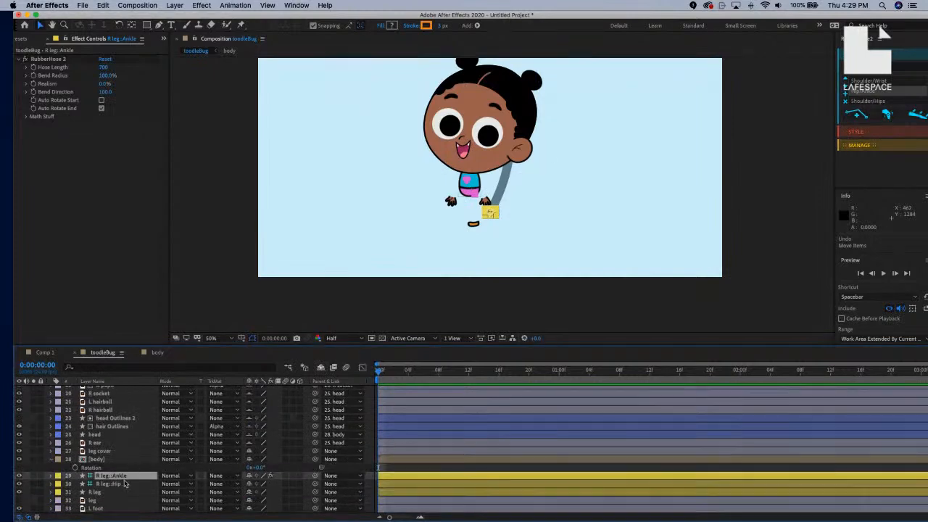
shift+click(123, 492)
drag(123, 489, 131, 389)
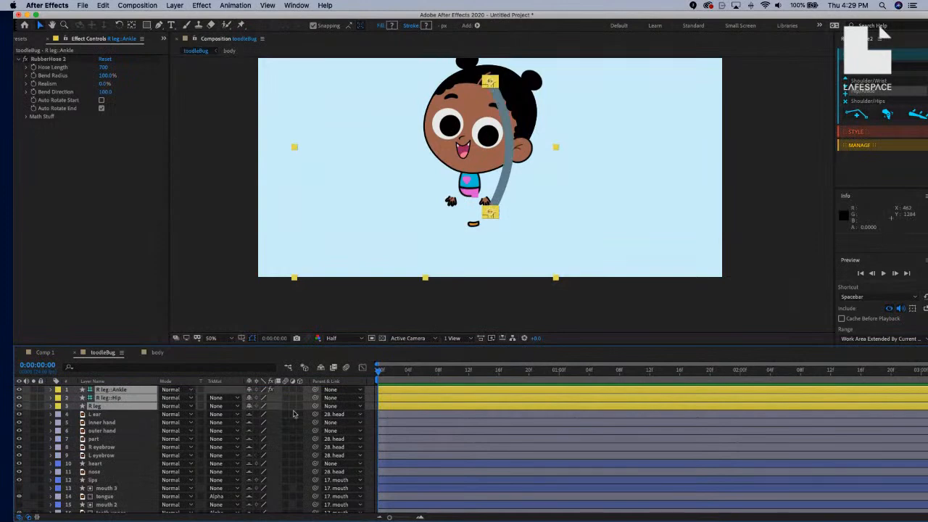
click(321, 367)
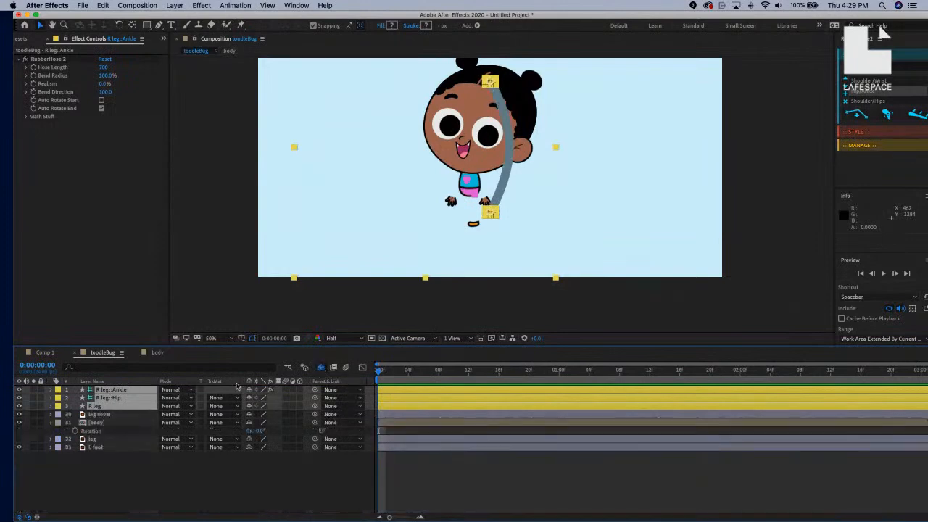
click(653, 232)
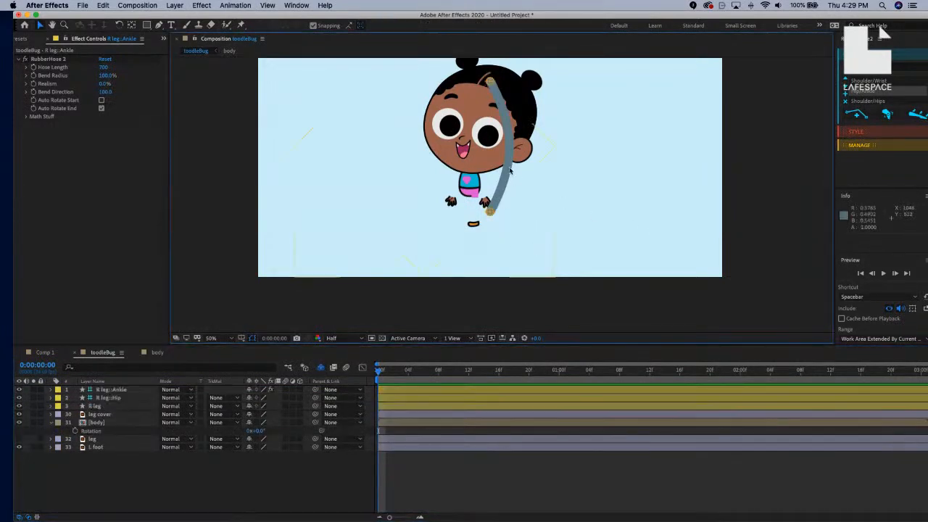
Select the R leg::Ankle controller and shorten its hose length to straighten the leg.
key(period)
key(space)
drag(509, 190, 511, 297)
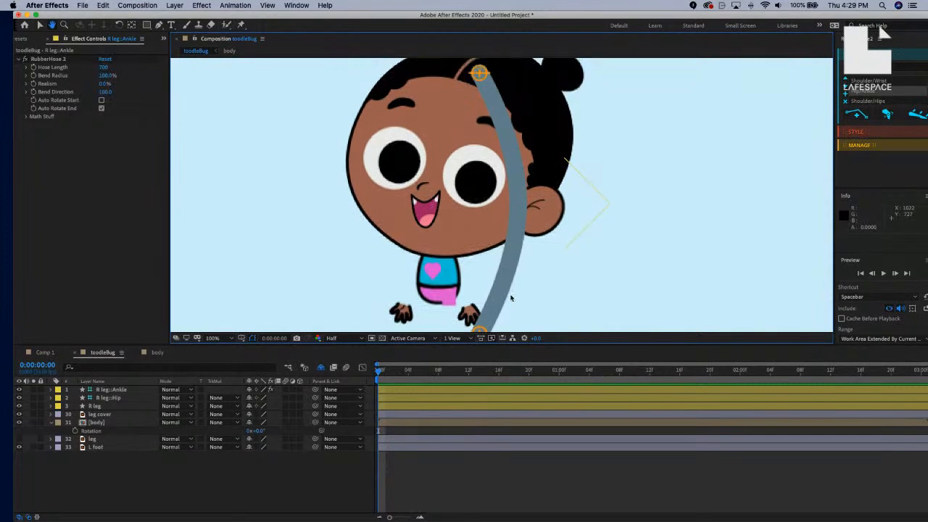
click(480, 75)
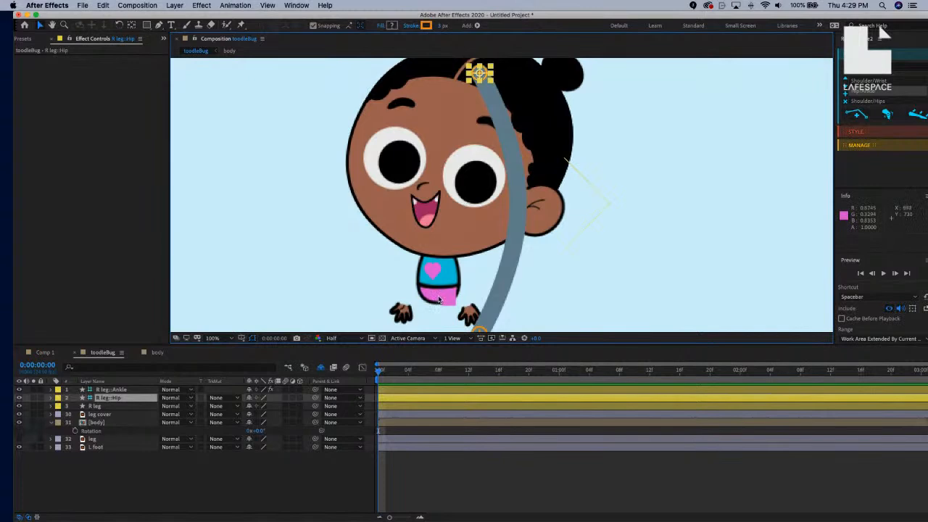
key(comma)
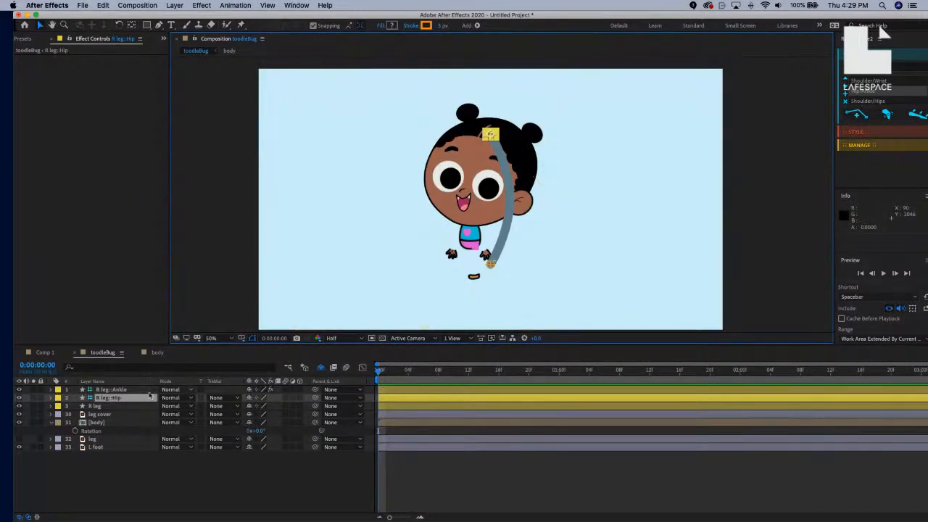
click(120, 408)
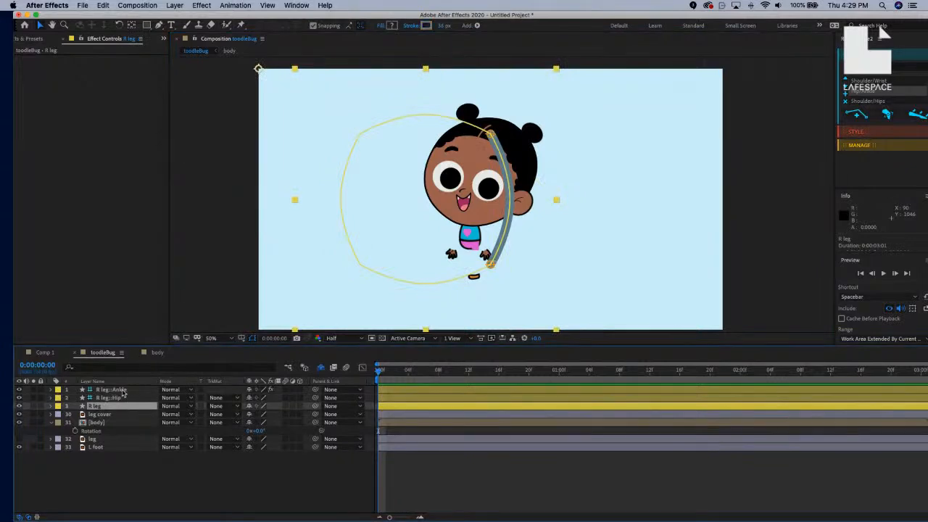
click(124, 391)
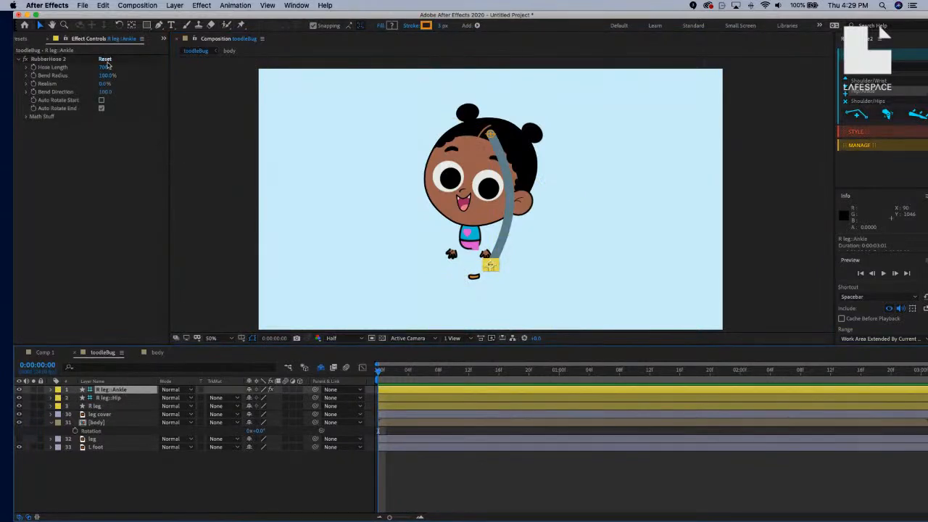
drag(105, 69, 87, 67)
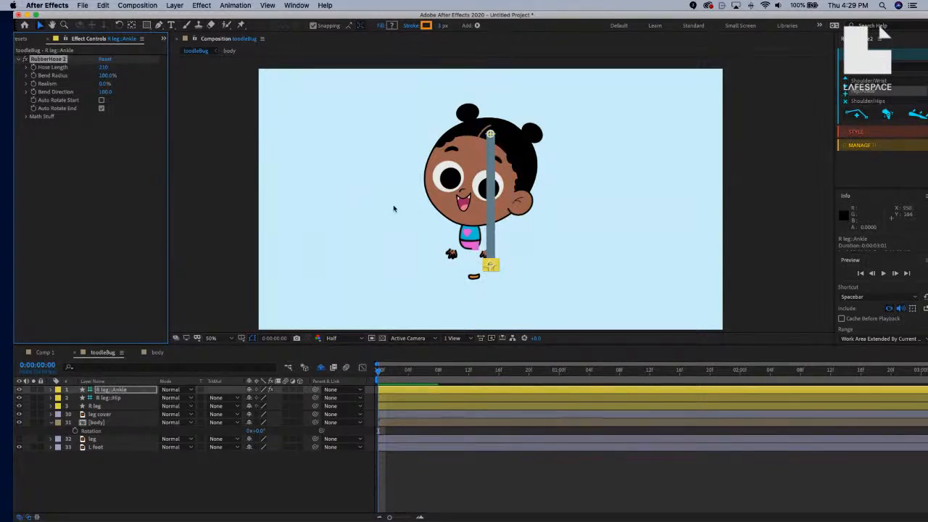
click(620, 211)
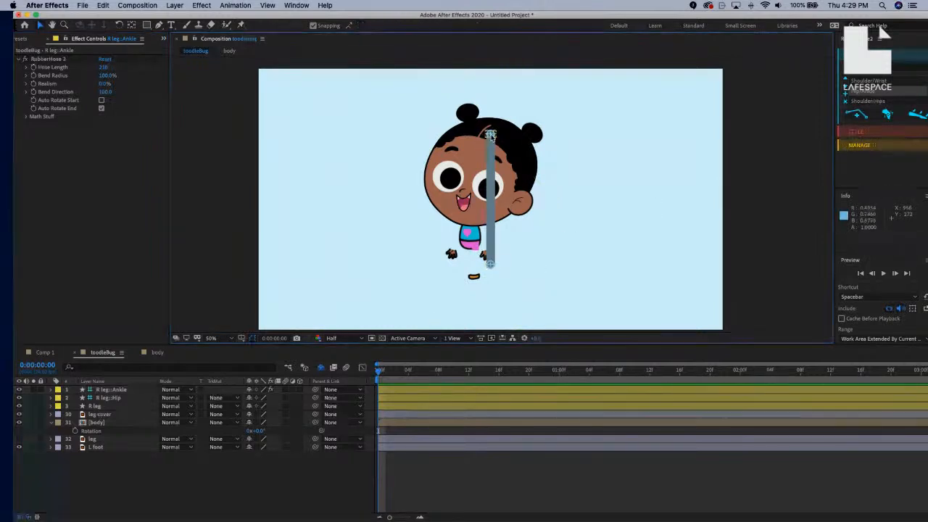
Move the hip controller down onto the pants and drag the ankle controller down onto the foot.
click(125, 392)
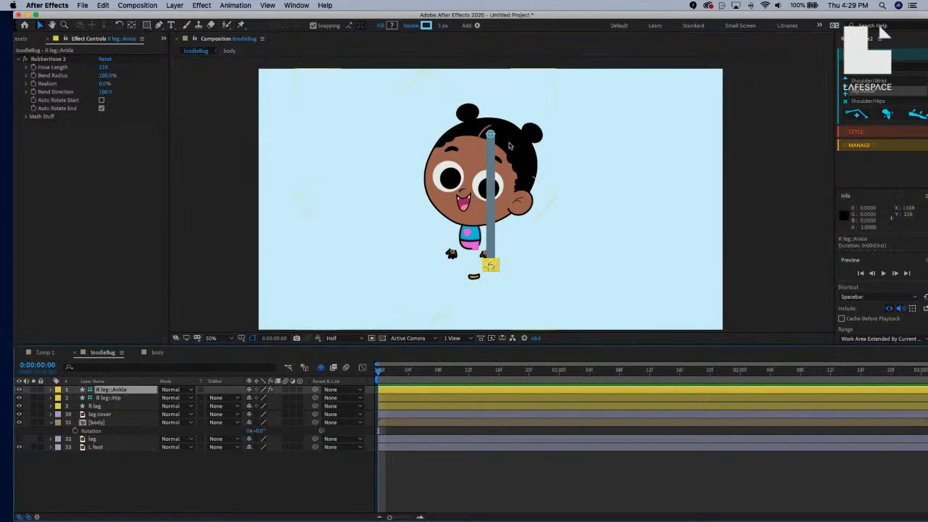
click(492, 136)
drag(492, 136, 480, 250)
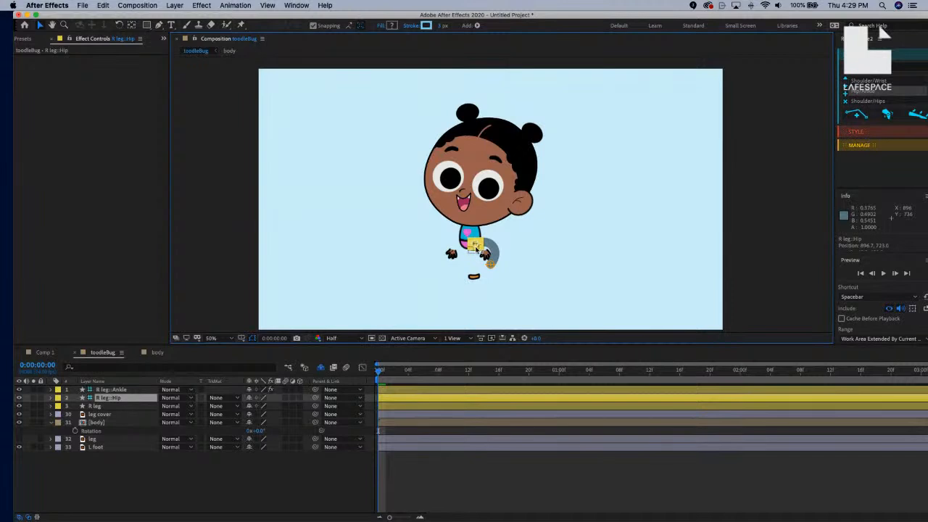
double_click(476, 248)
key(period)
key(space)
drag(468, 272, 530, 151)
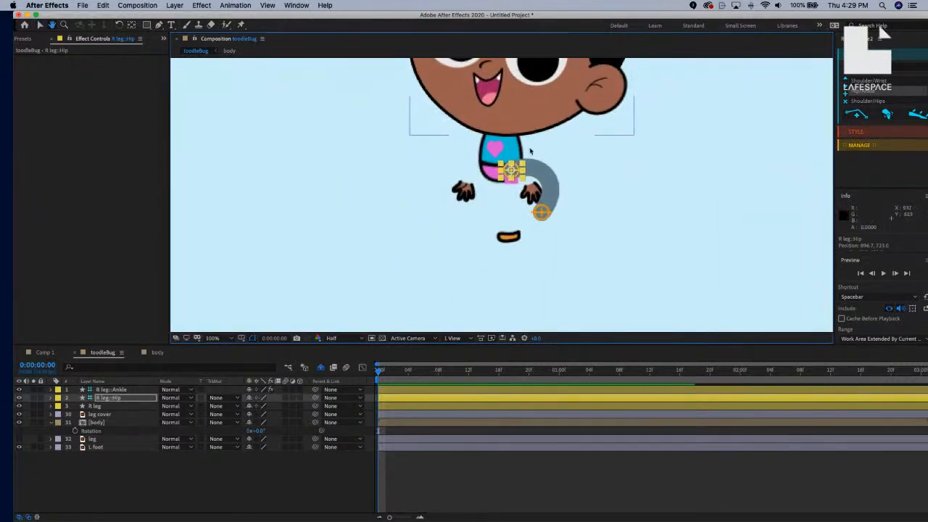
key(period)
key(period)
drag(540, 98, 532, 112)
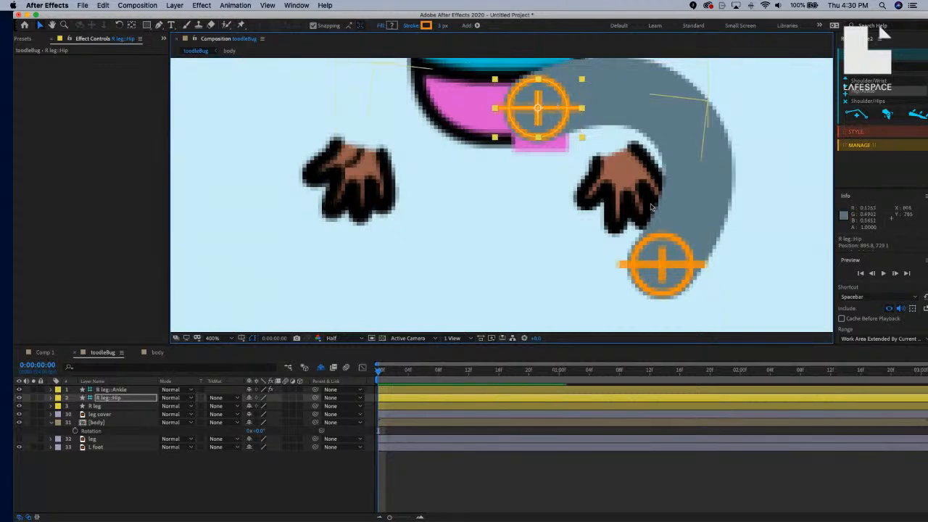
key(comma)
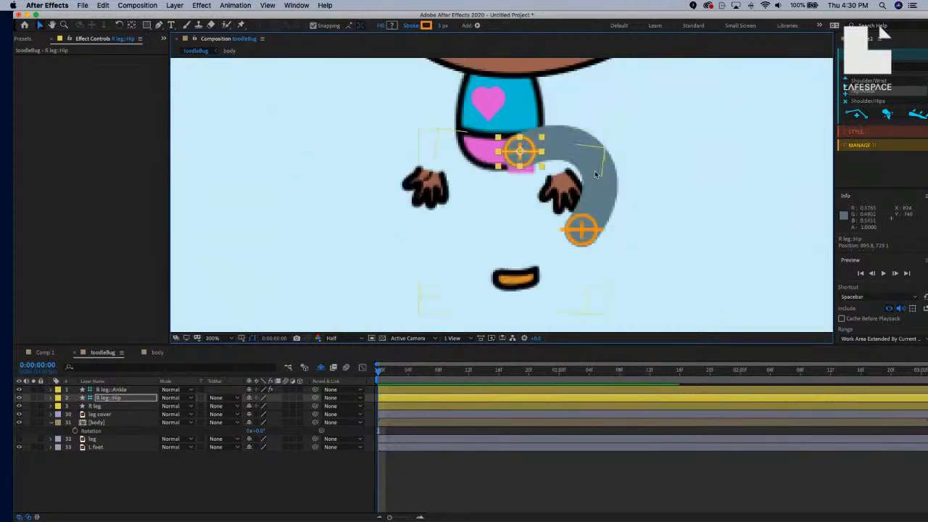
click(572, 234)
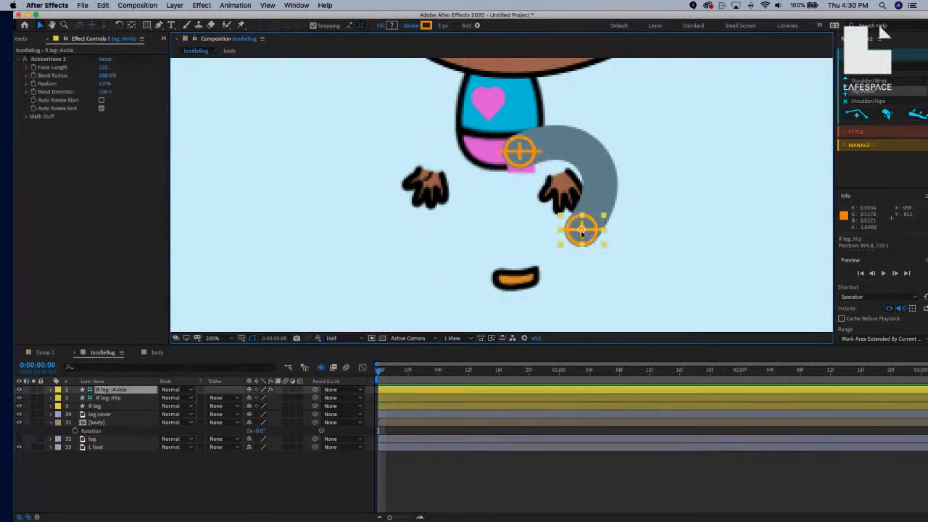
drag(573, 234, 521, 272)
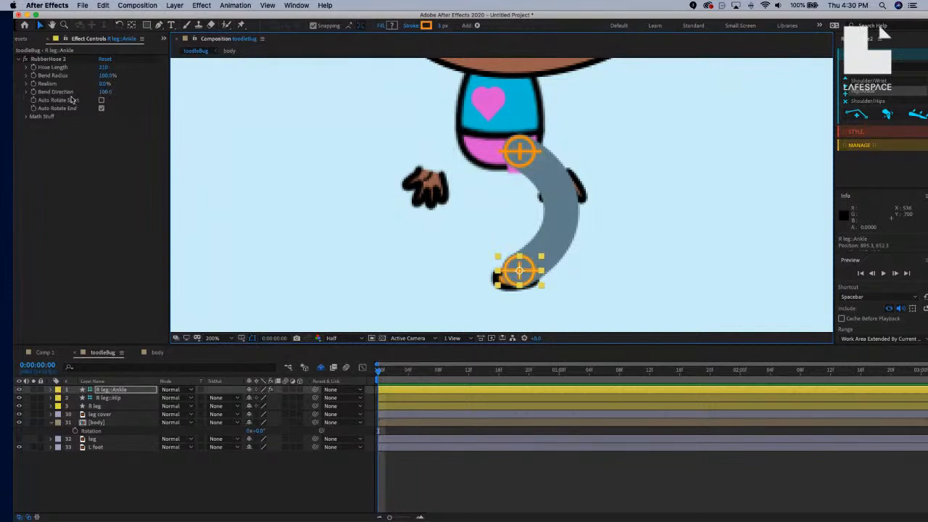
Set the RubberHose 2 Bend Direction to -100.
click(105, 92)
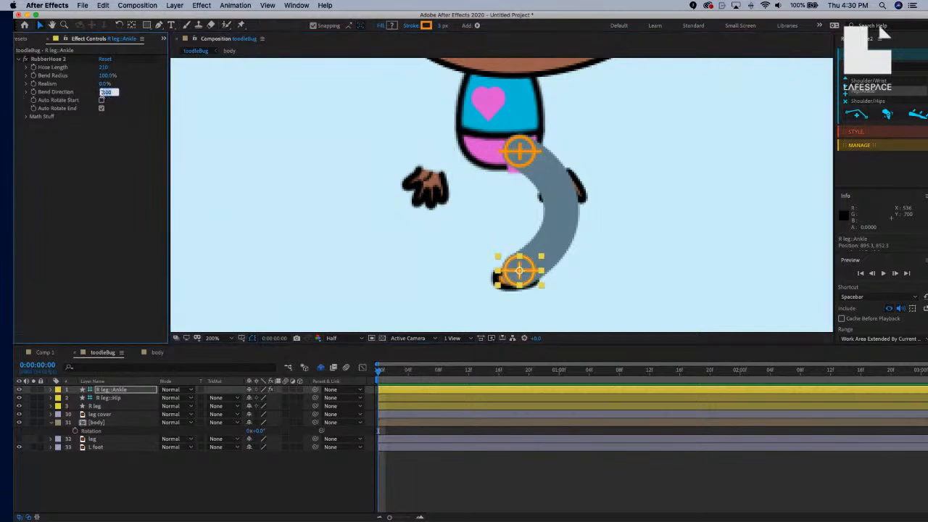
click(102, 93)
text(-)
key(Return)
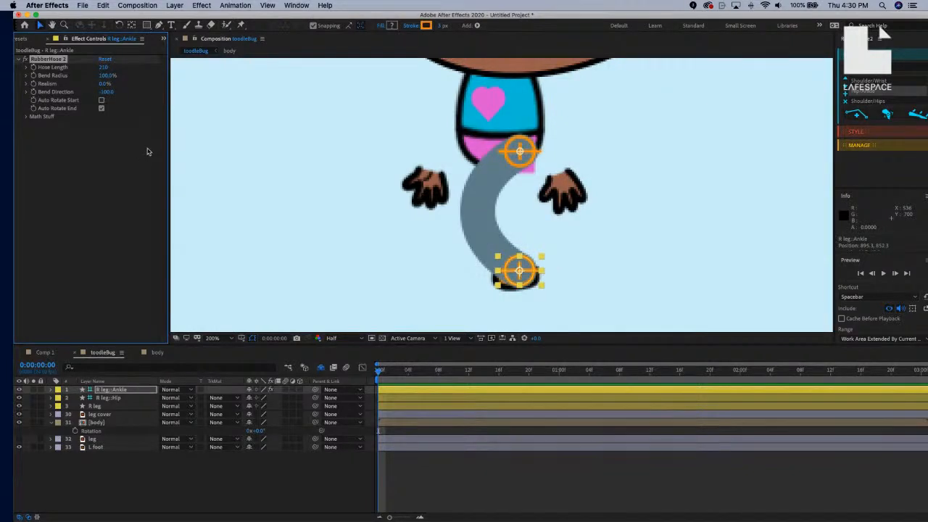
Set Hose Length to 140 so the leg hangs nearly straight, then select R leg::Ankle.
drag(106, 67, 99, 67)
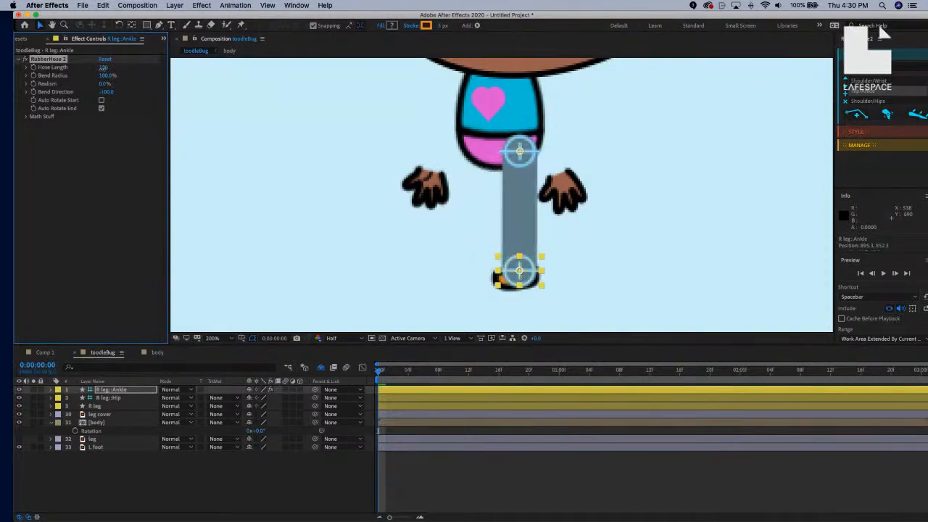
drag(103, 69, 105, 68)
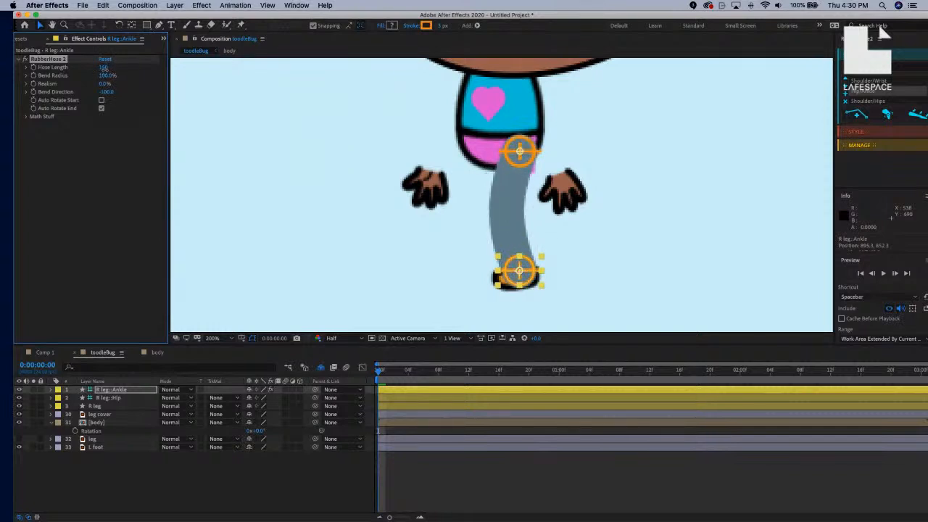
click(106, 68)
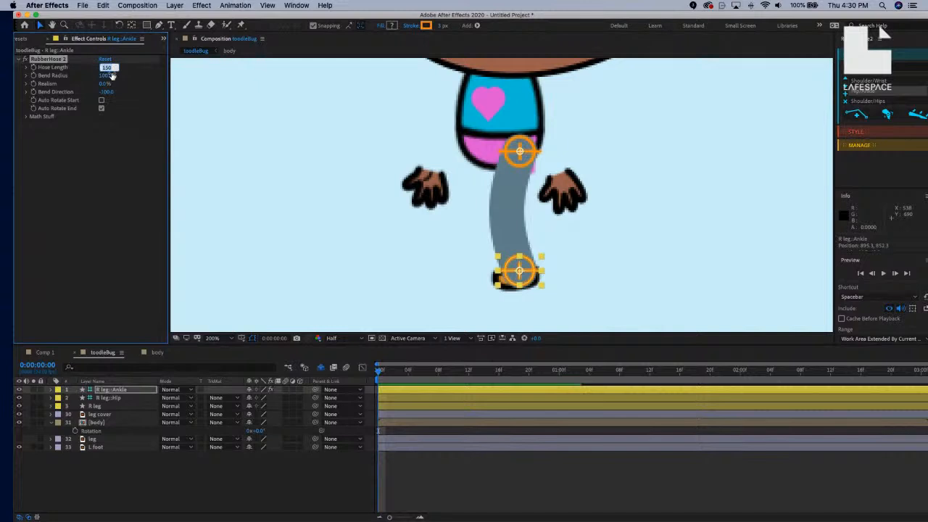
key(shift+Down)
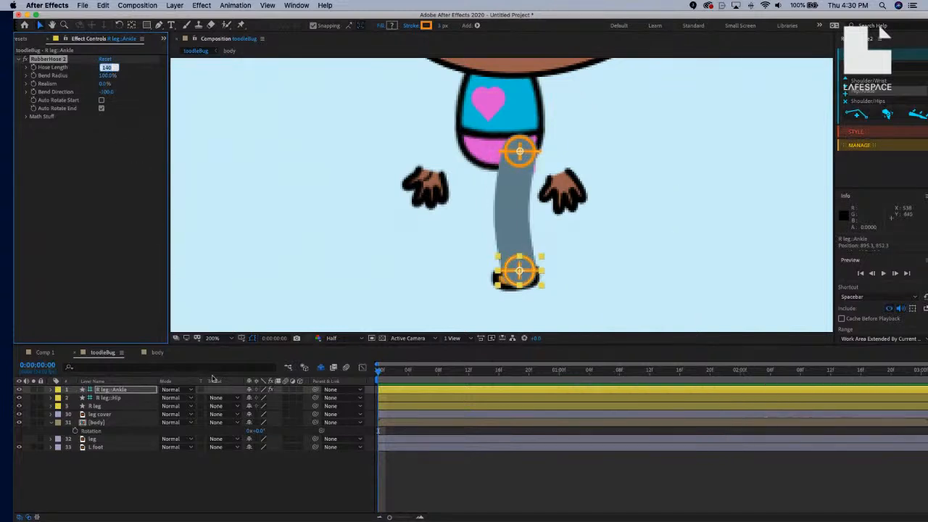
click(310, 481)
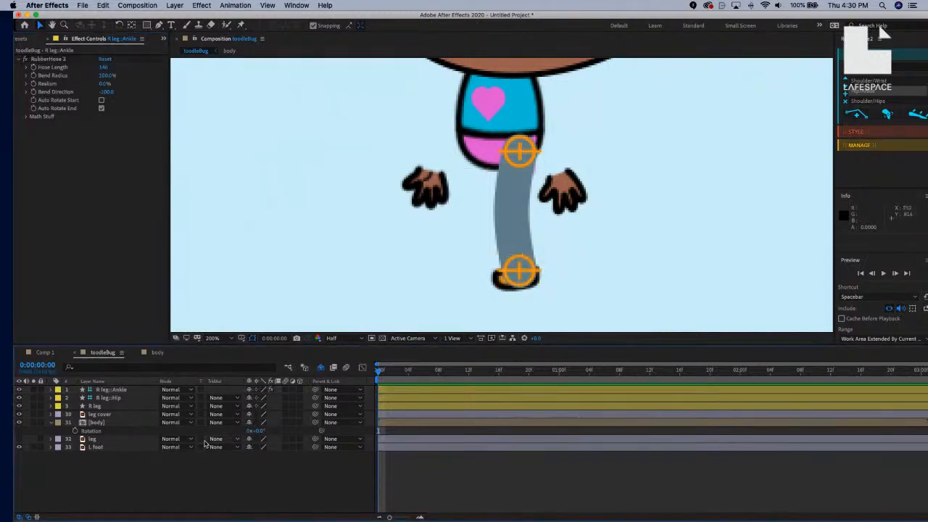
click(118, 399)
click(125, 391)
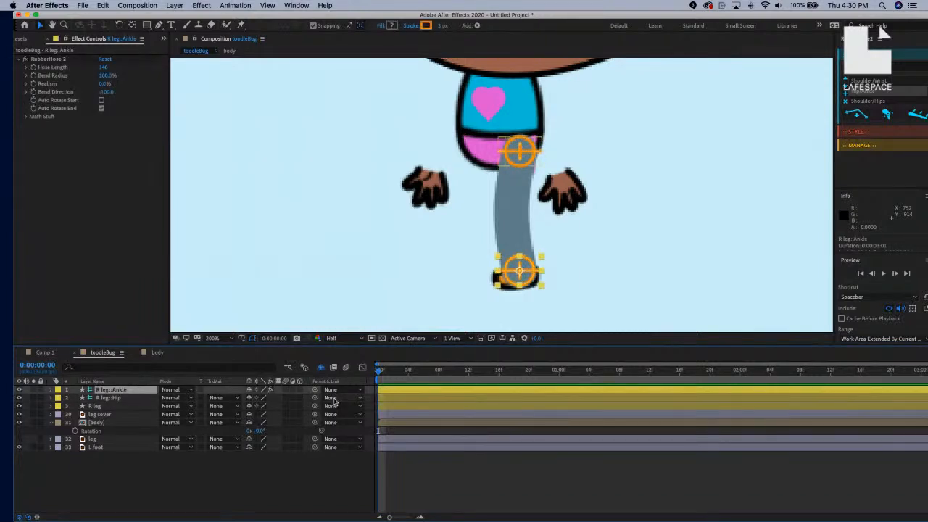
Parent R leg::Ankle to L foot and test that the leg follows a trial foot move, then undo it.
drag(314, 392, 106, 448)
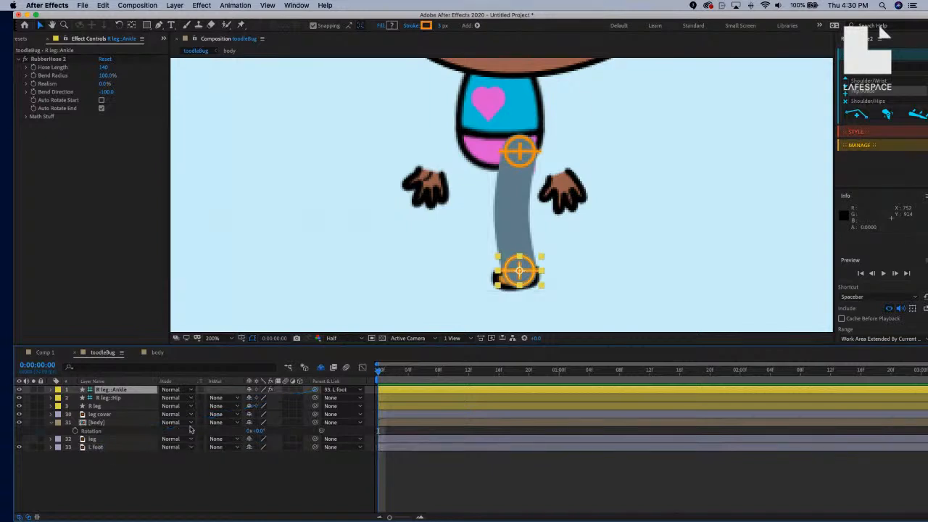
click(134, 447)
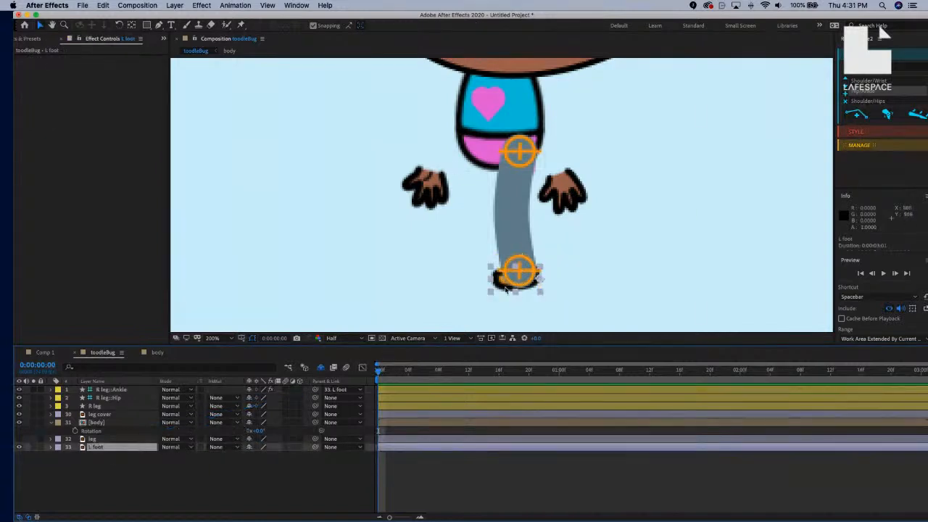
mouse_move(503, 285)
mouse_down()
mouse_move(411, 245)
mouse_move(414, 268)
mouse_move(487, 287)
mouse_move(443, 255)
mouse_move(493, 286)
mouse_move(501, 273)
mouse_move(484, 253)
mouse_move(496, 282)
mouse_up()
key(Return)
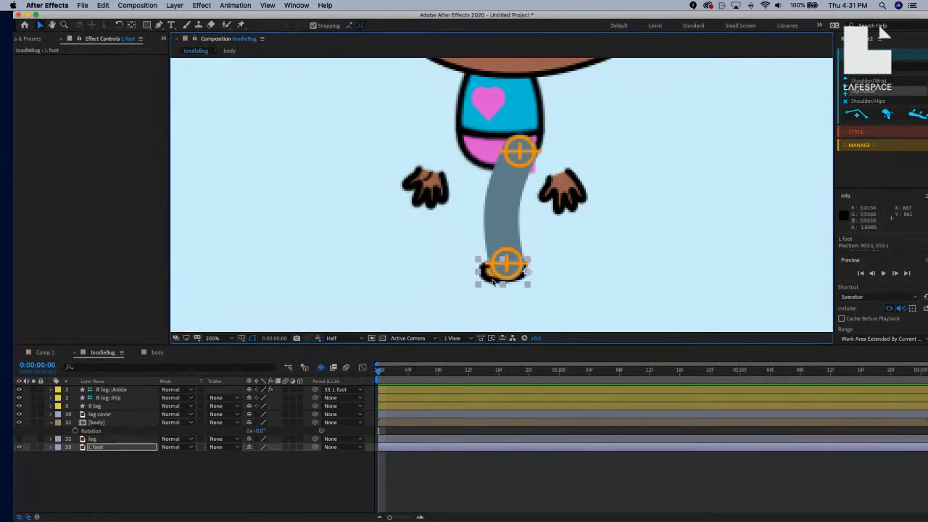
key(Return)
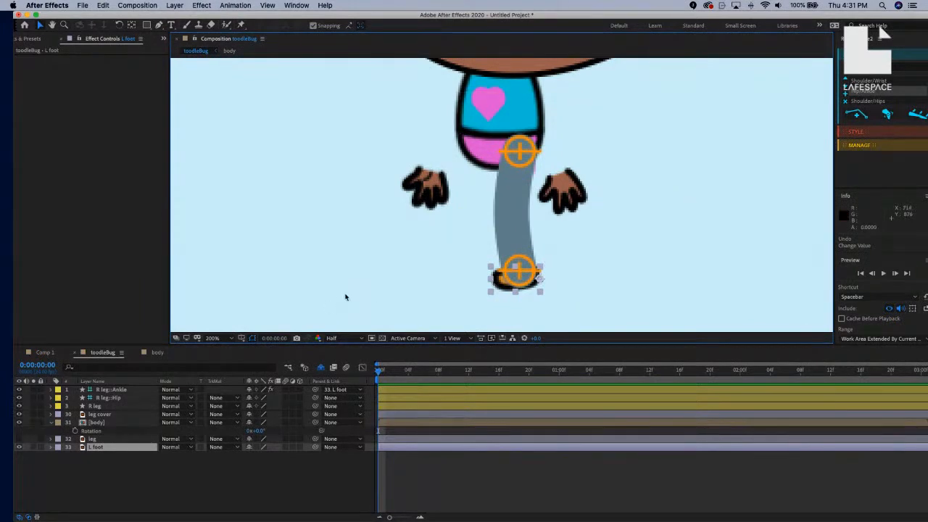
Move the three R leg layers below L foot to the bottom and hide the leg cover layer.
click(108, 407)
shift+click(114, 390)
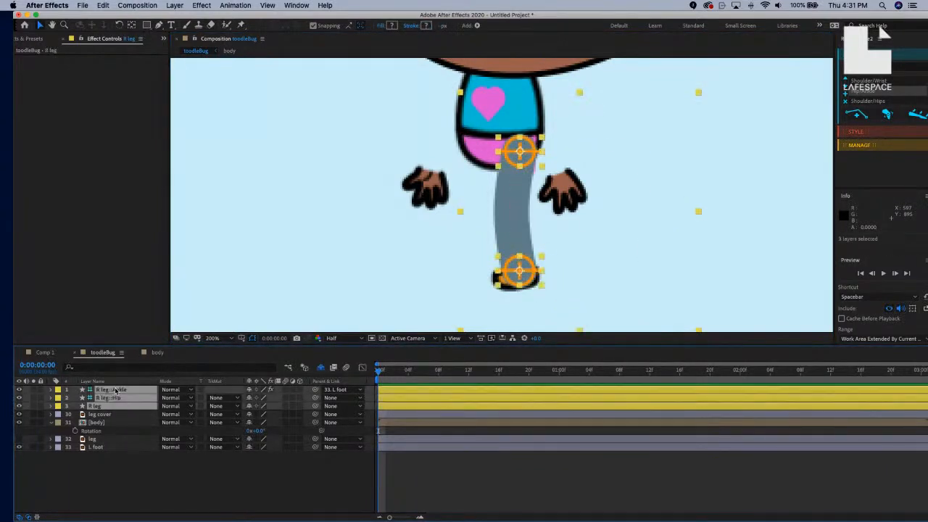
drag(122, 391, 108, 466)
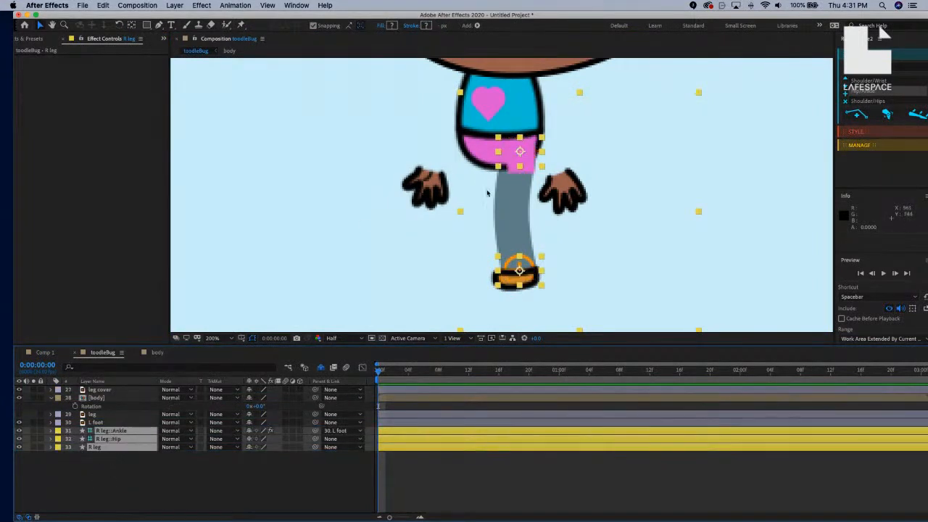
click(19, 390)
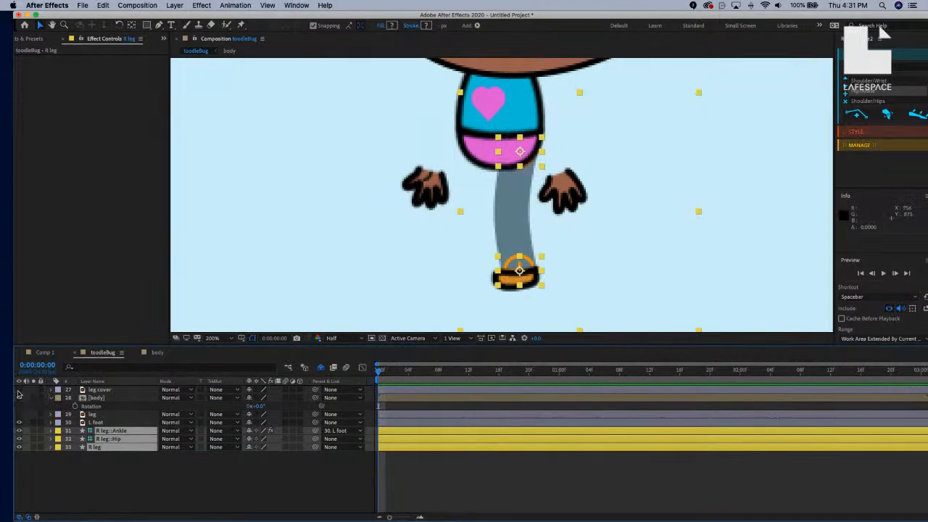
click(420, 262)
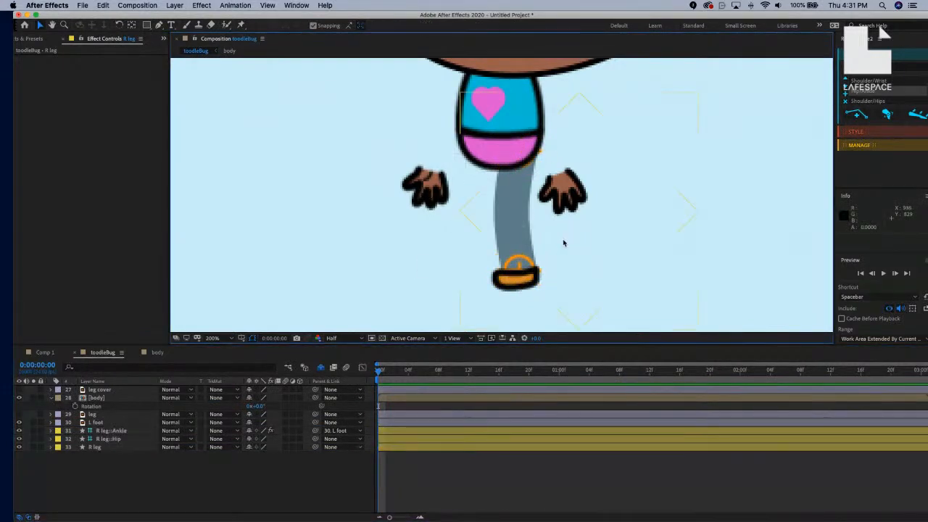
Review the layer stack and select the R leg layer.
scroll(534, 203, down, 3)
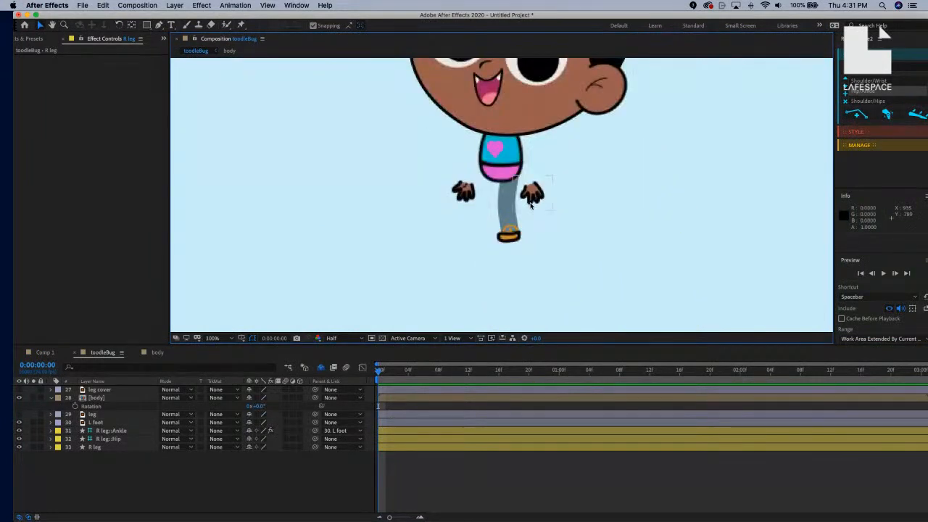
scroll(532, 208, up, 2)
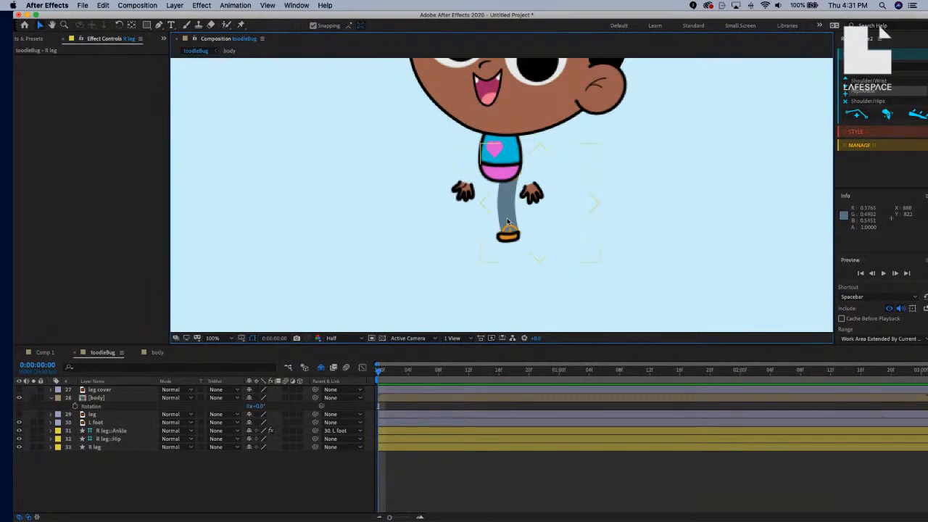
scroll(500, 225, down, 2)
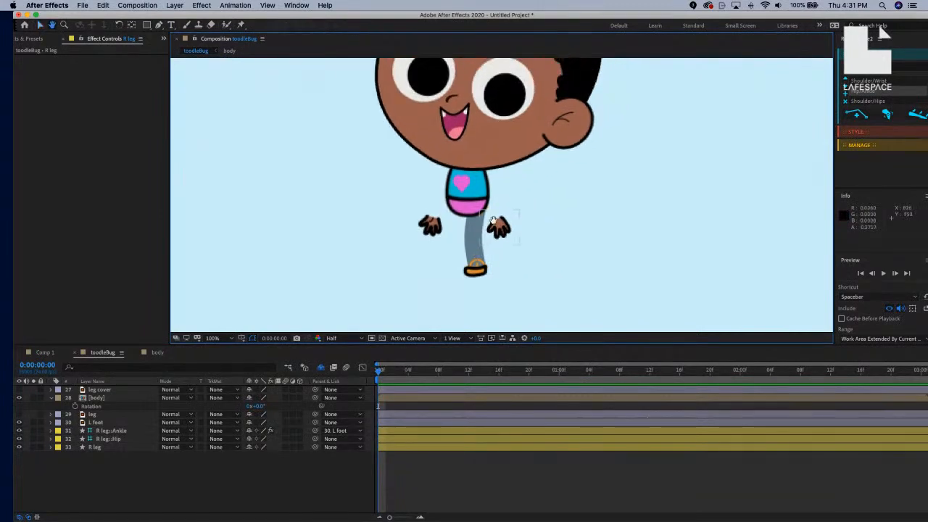
scroll(494, 223, up, 2)
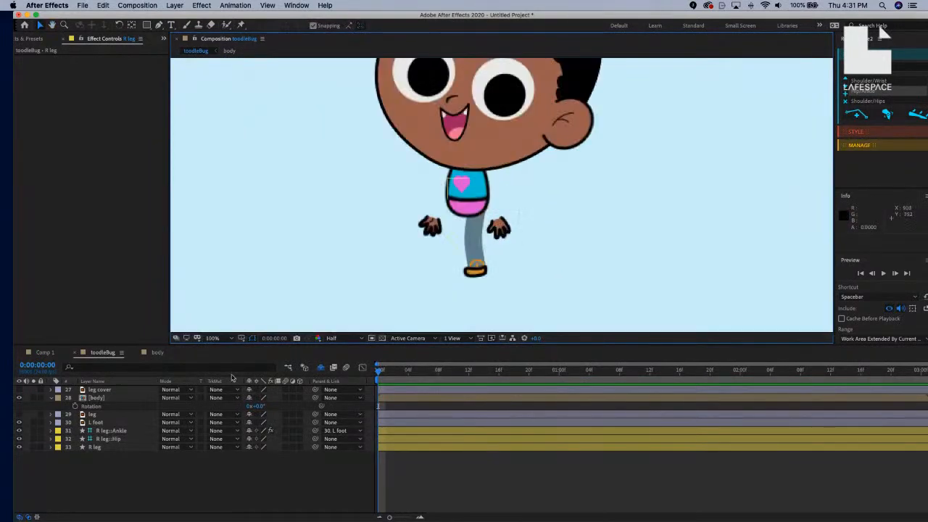
click(116, 415)
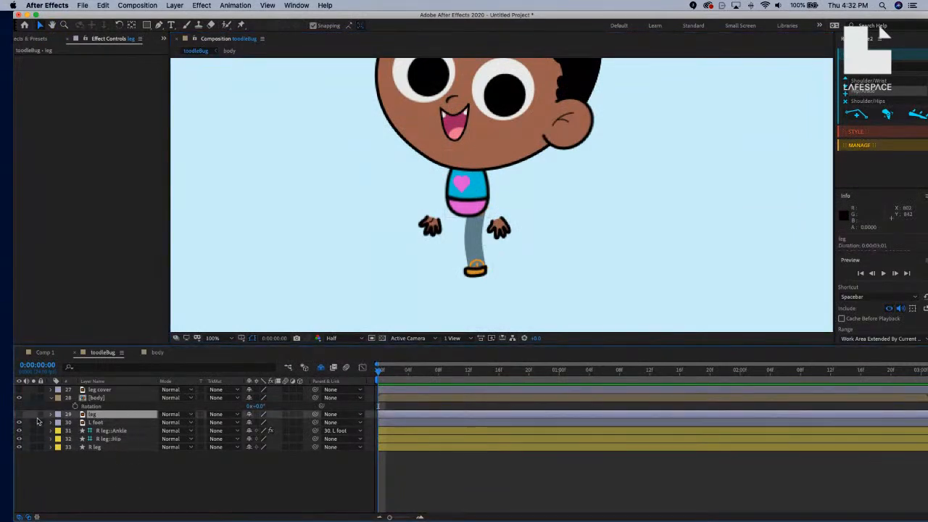
click(110, 431)
click(119, 446)
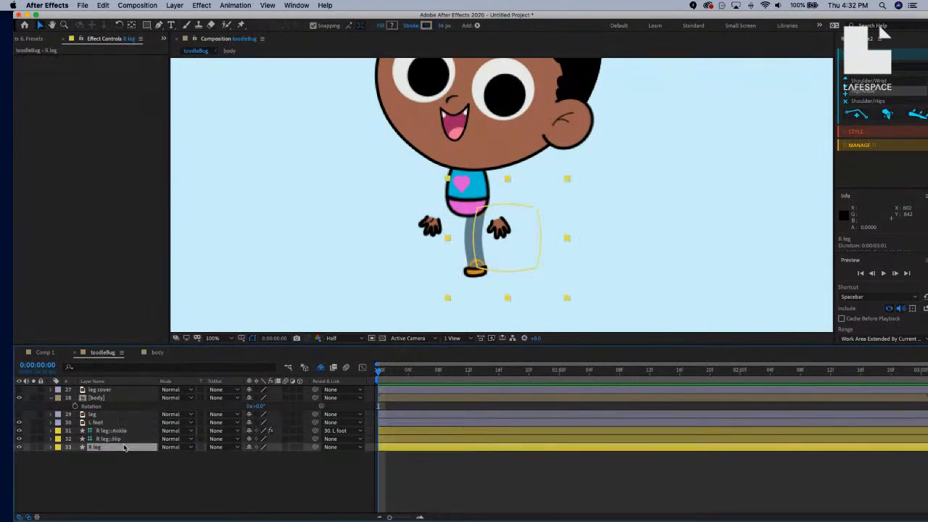
Set R leg's BaseHose Stroke 1 colour to black by sampling it with the eyedropper.
click(50, 446)
click(60, 455)
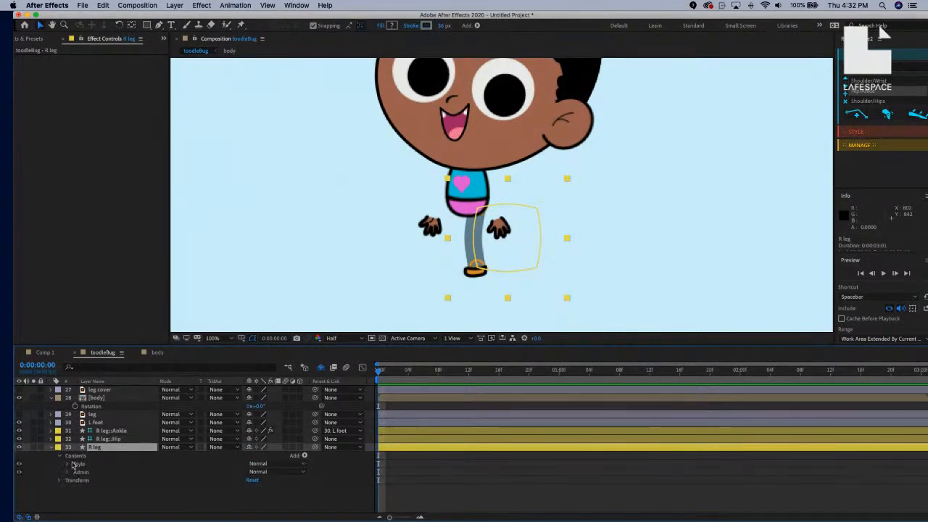
click(66, 464)
click(89, 472)
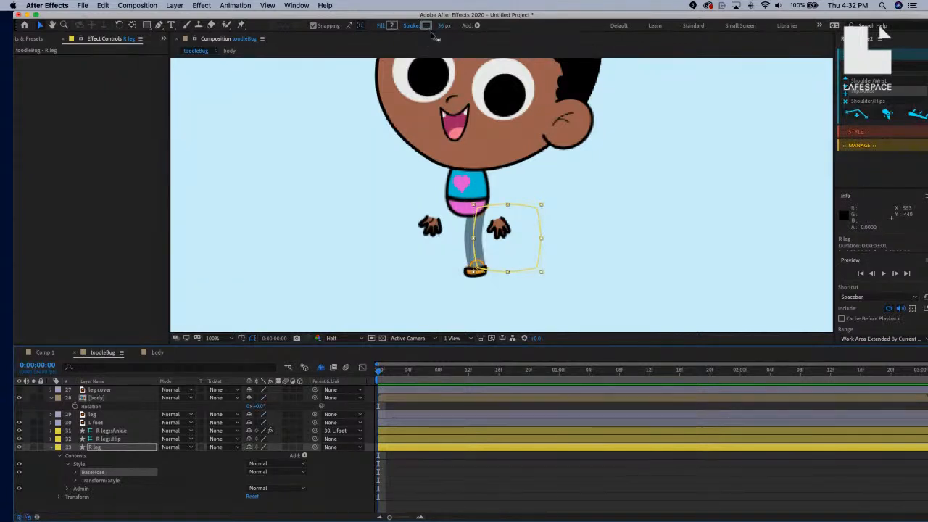
click(75, 474)
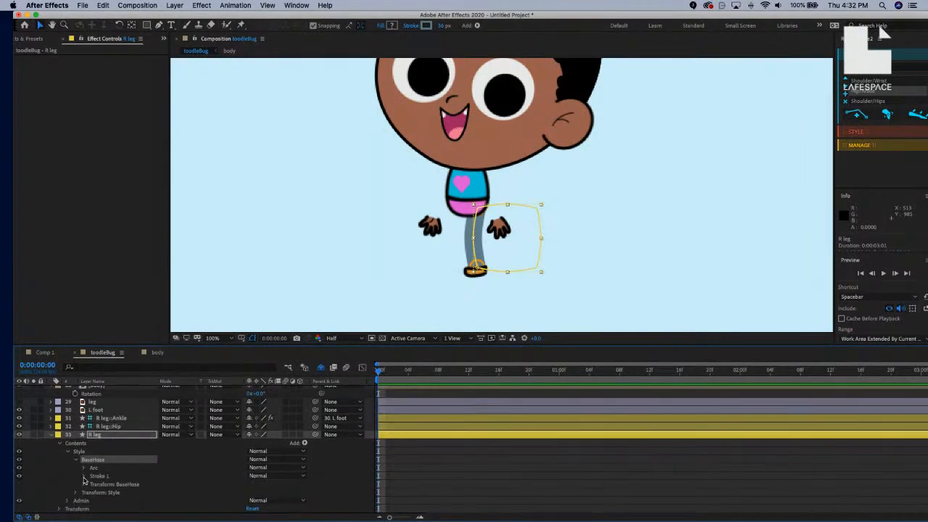
click(83, 476)
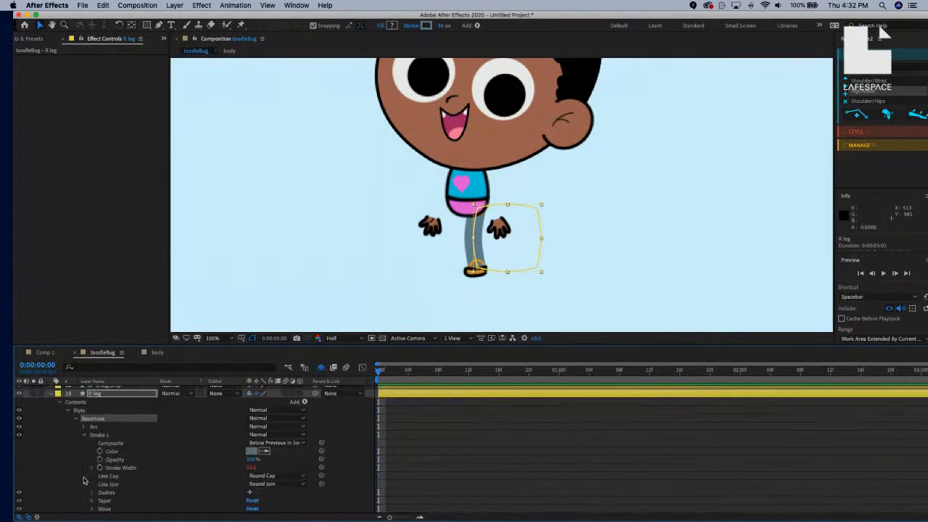
click(264, 452)
click(493, 166)
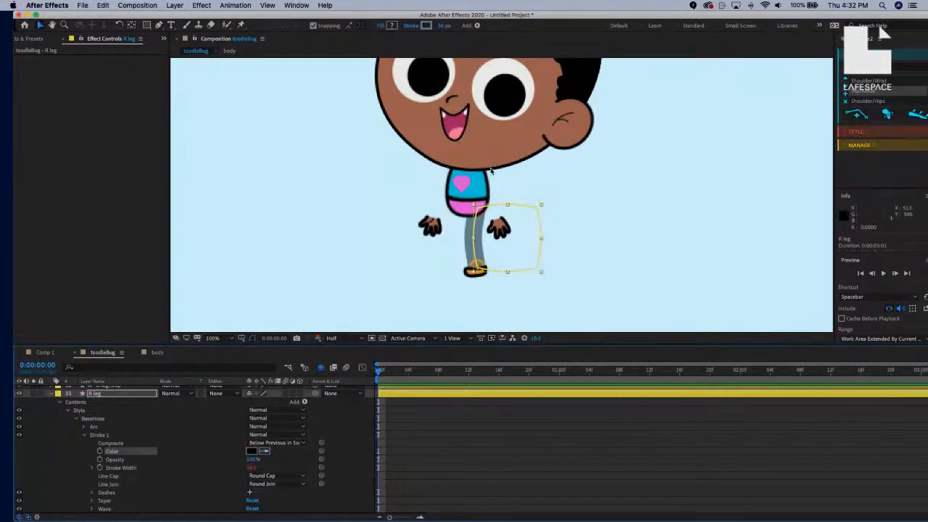
click(215, 467)
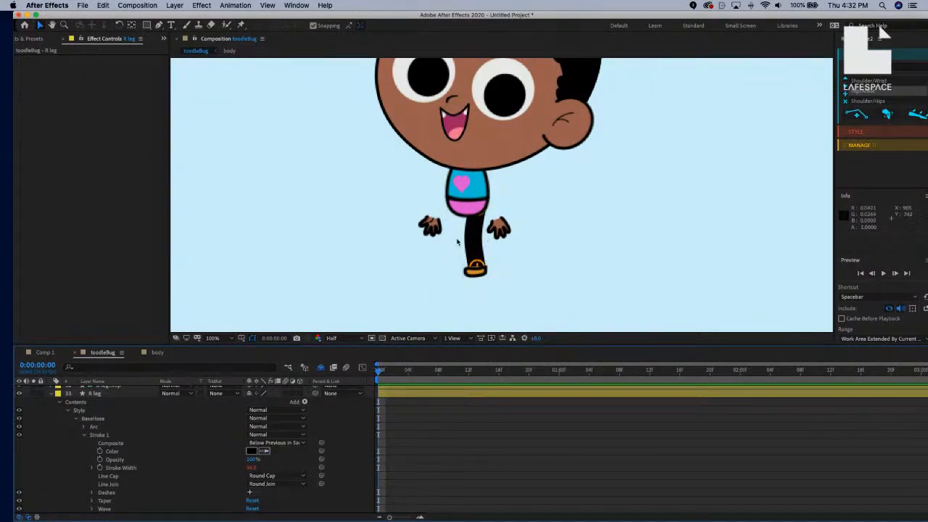
click(83, 418)
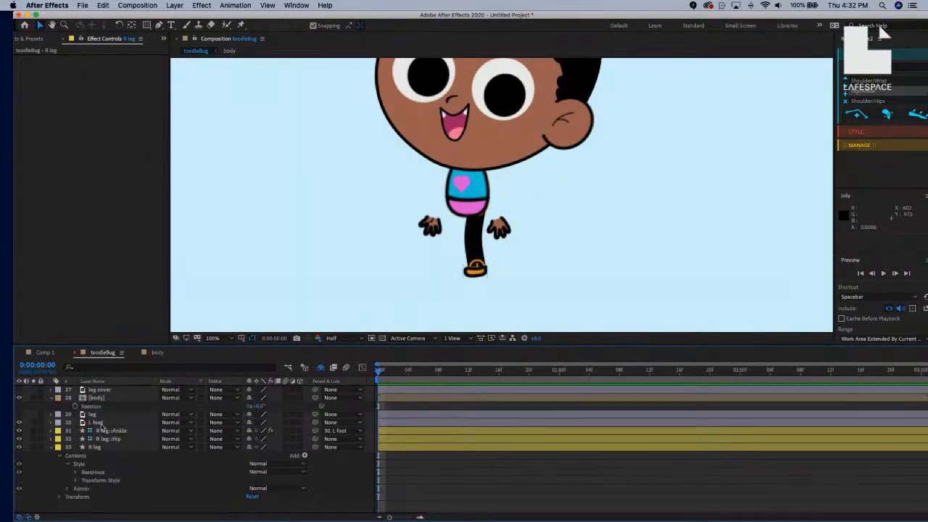
Duplicate the BaseHose group and rename the copy 'Leg Color'.
click(94, 474)
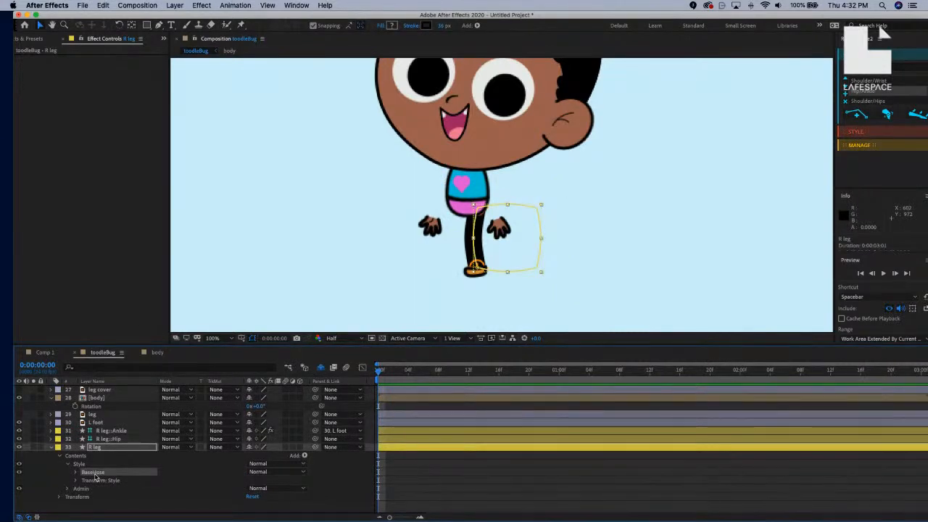
key(super+d)
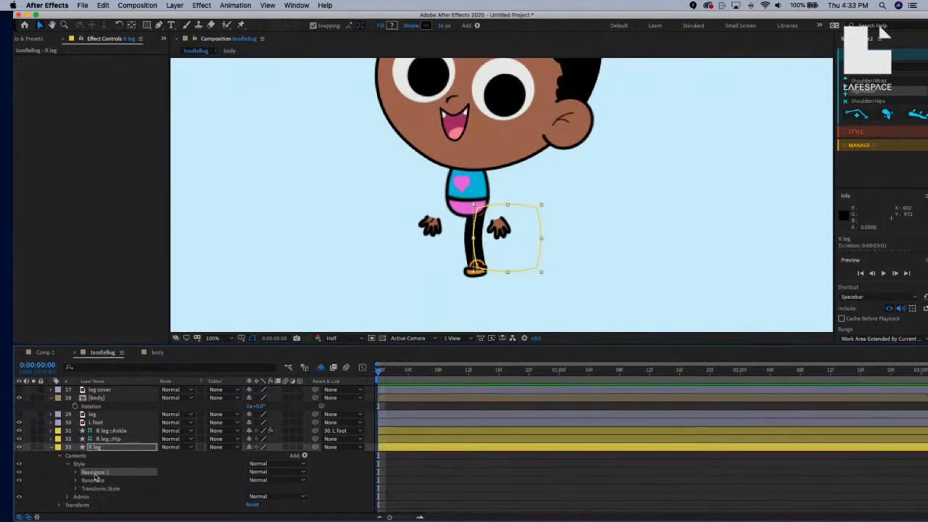
key(Return)
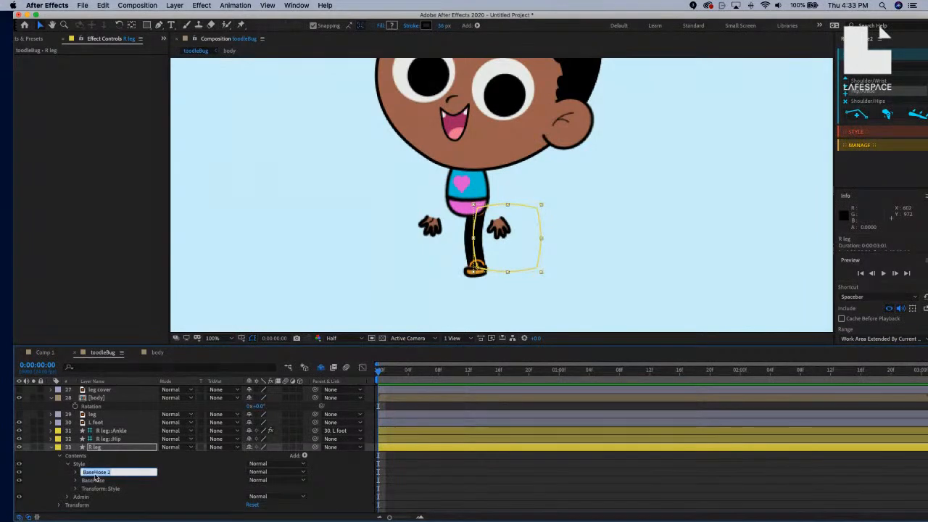
text(Leg Color)
key(Return)
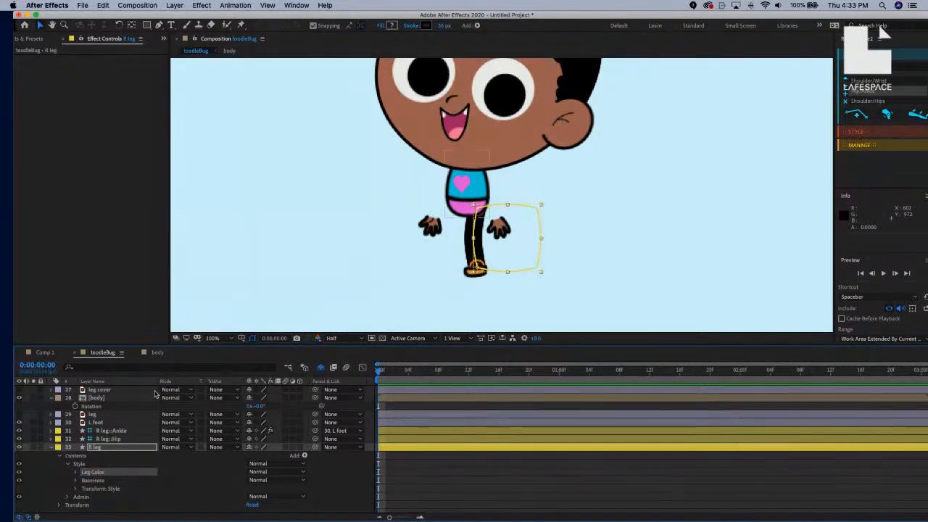
Set the Leg Color stroke to the skin brown sampled from the face.
click(426, 25)
click(374, 189)
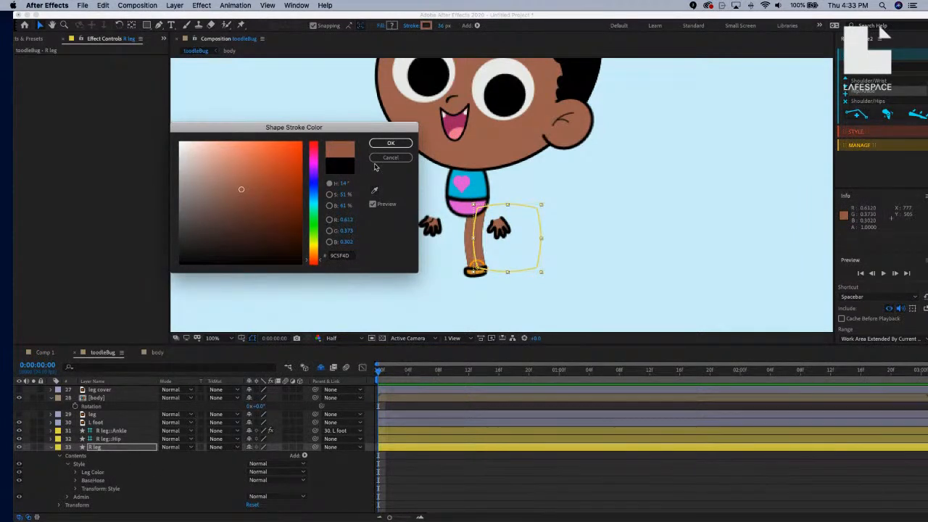
click(390, 143)
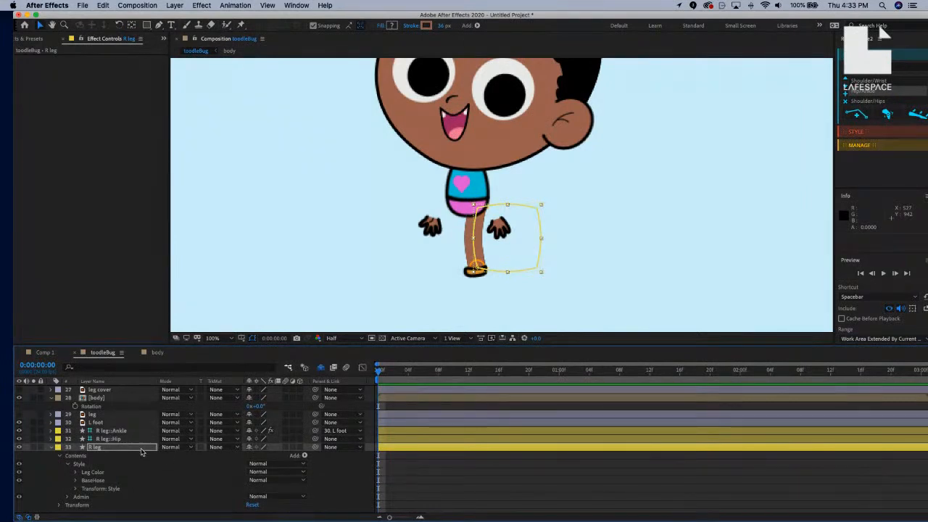
Expand the BaseHose and Leg Color groups down to their Stroke 1 settings.
click(75, 480)
scroll(138, 464, down, 2)
scroll(87, 439, down, 2)
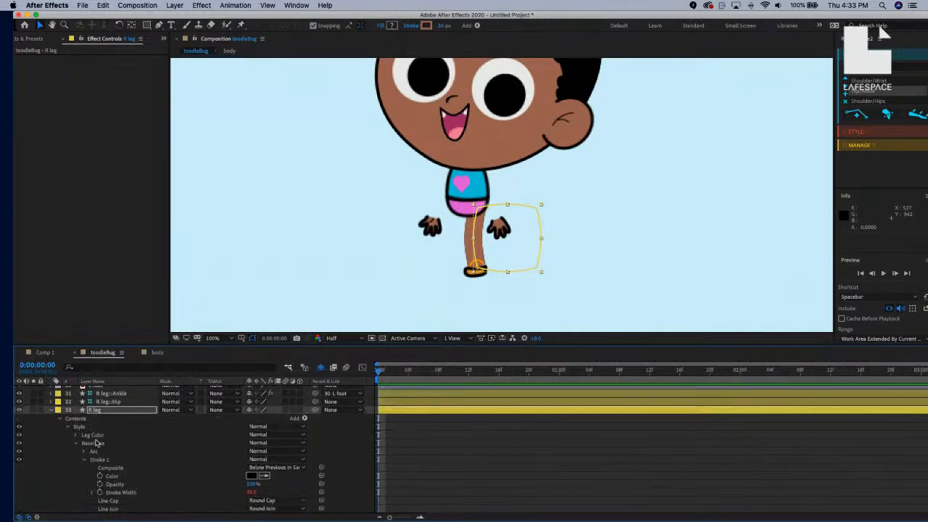
click(90, 429)
scroll(116, 464, down, 3)
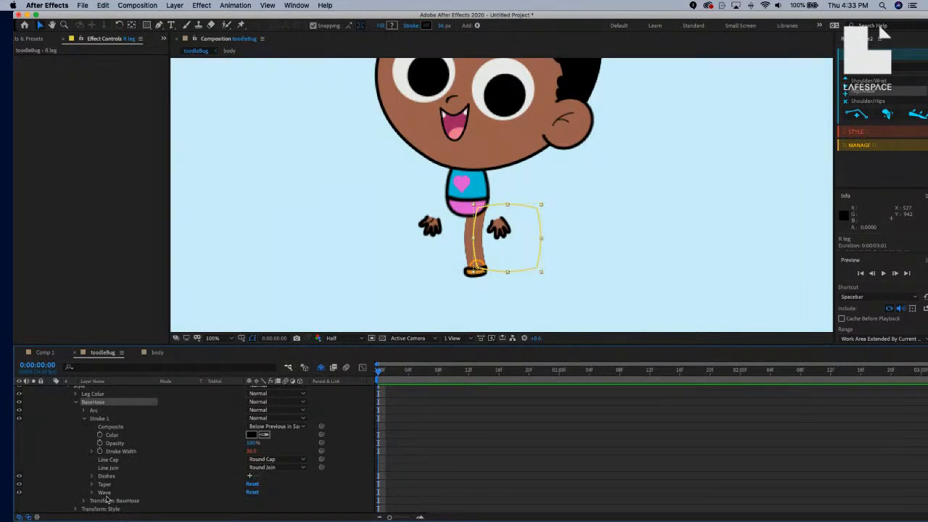
scroll(106, 497, down, 1)
scroll(107, 496, up, 2)
click(74, 404)
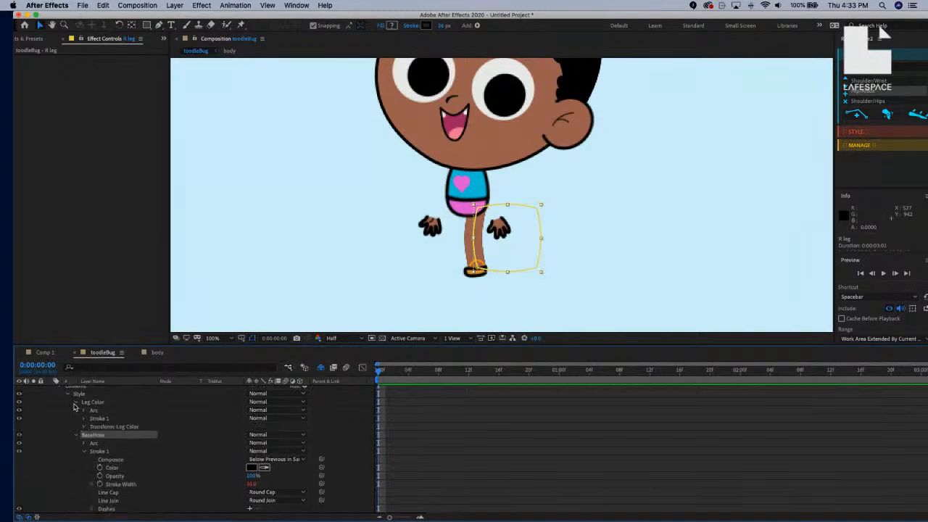
click(83, 419)
scroll(133, 435, down, 3)
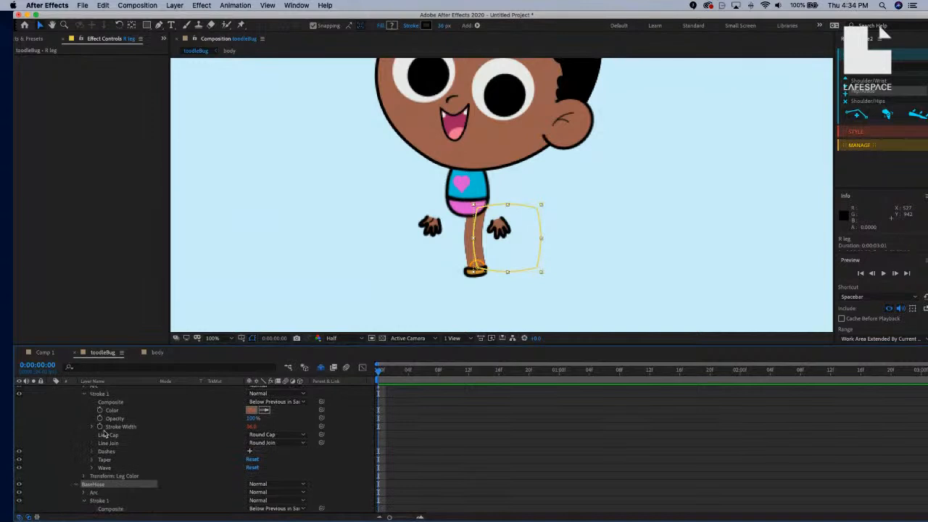
scroll(153, 453, down, 1)
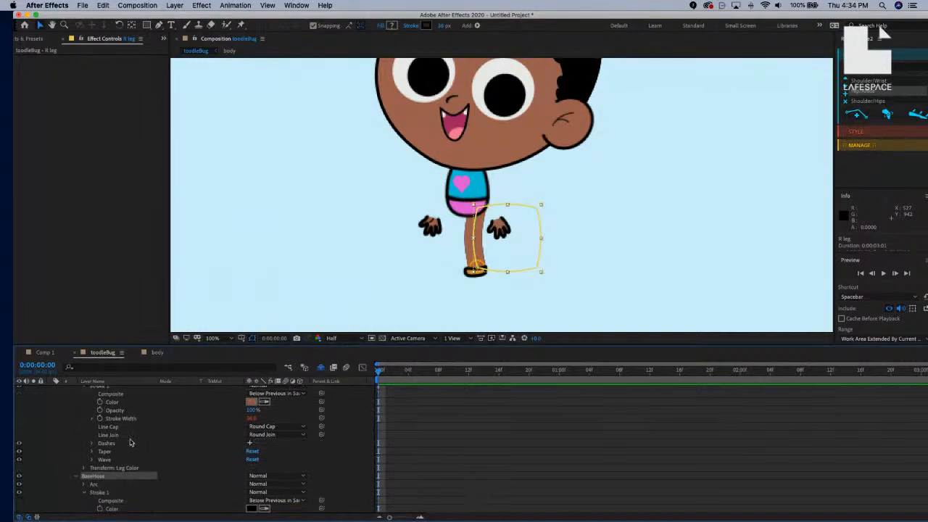
Pick-whip BaseHose's Stroke Width to Leg Color's Stroke Width.
click(93, 418)
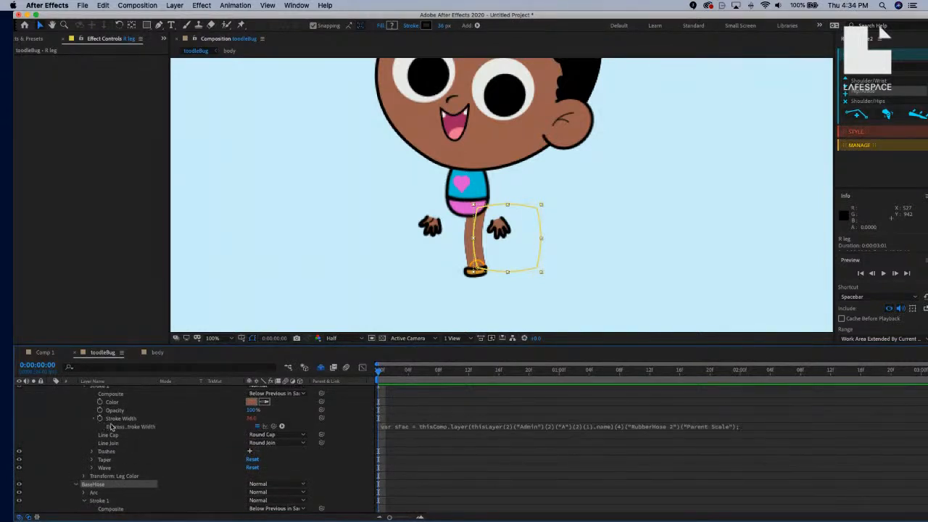
click(117, 420)
click(91, 420)
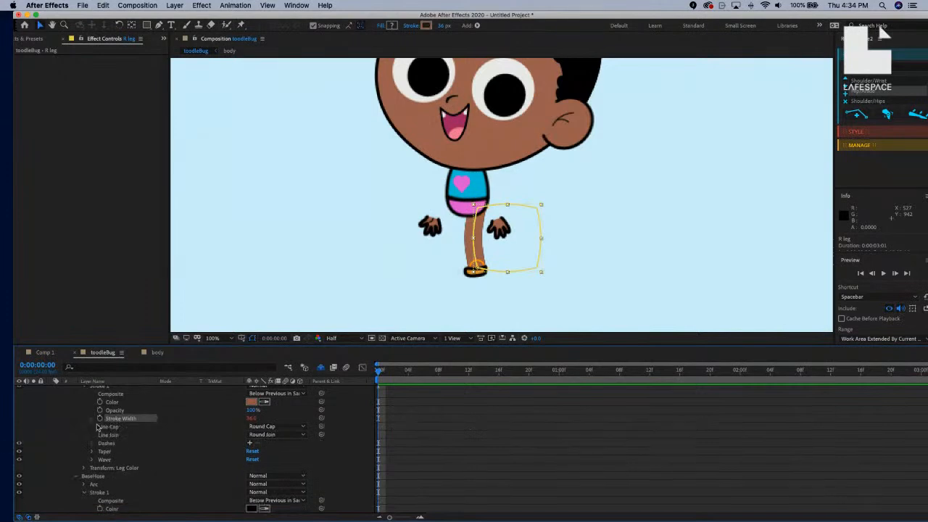
scroll(116, 497, down, 1)
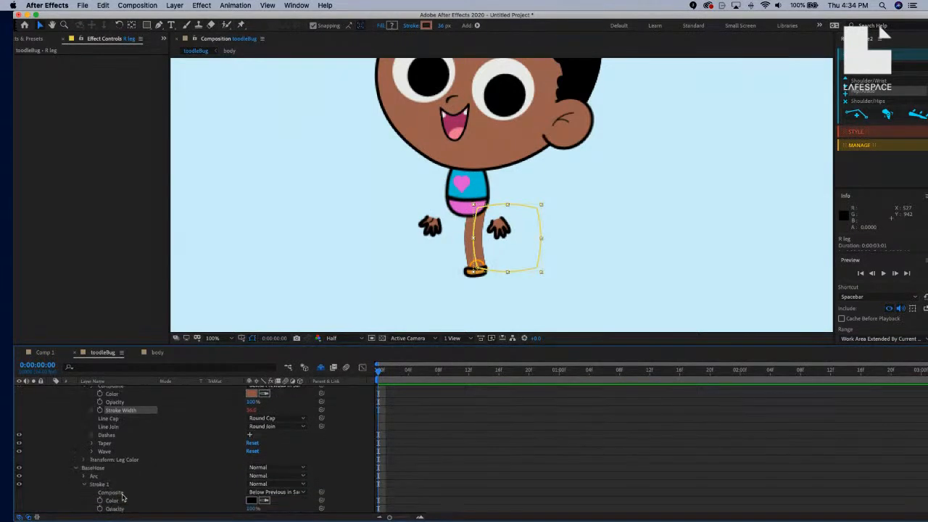
scroll(112, 490, down, 2)
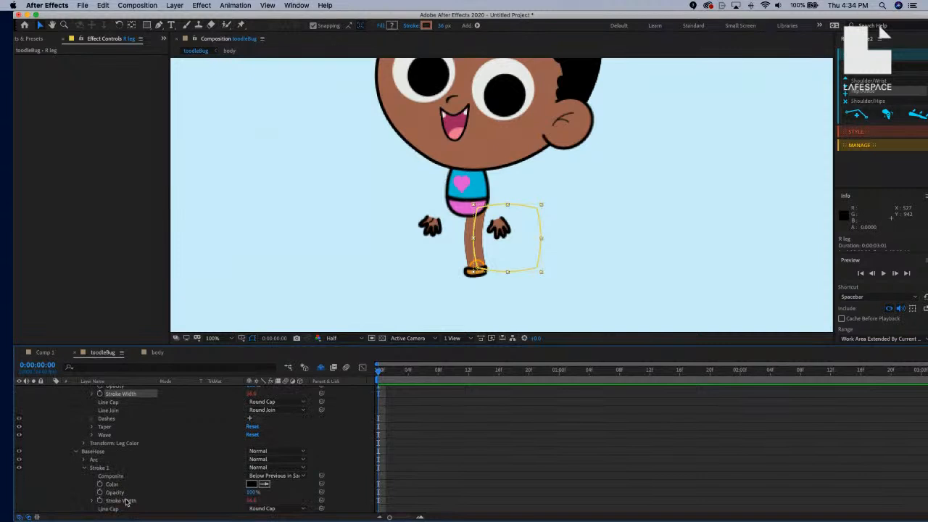
click(195, 503)
mouse_move(321, 501)
mouse_down()
mouse_move(153, 398)
mouse_move(143, 408)
mouse_up()
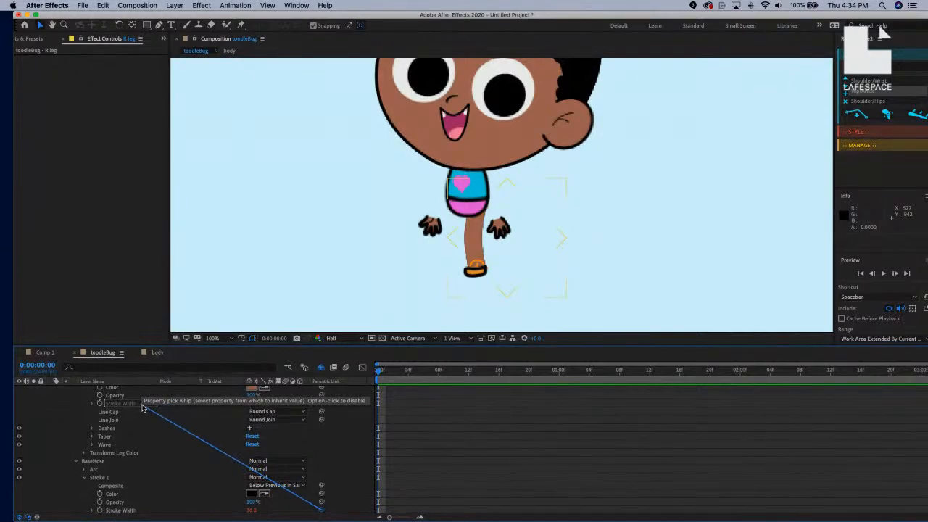
drag(143, 408, 143, 408)
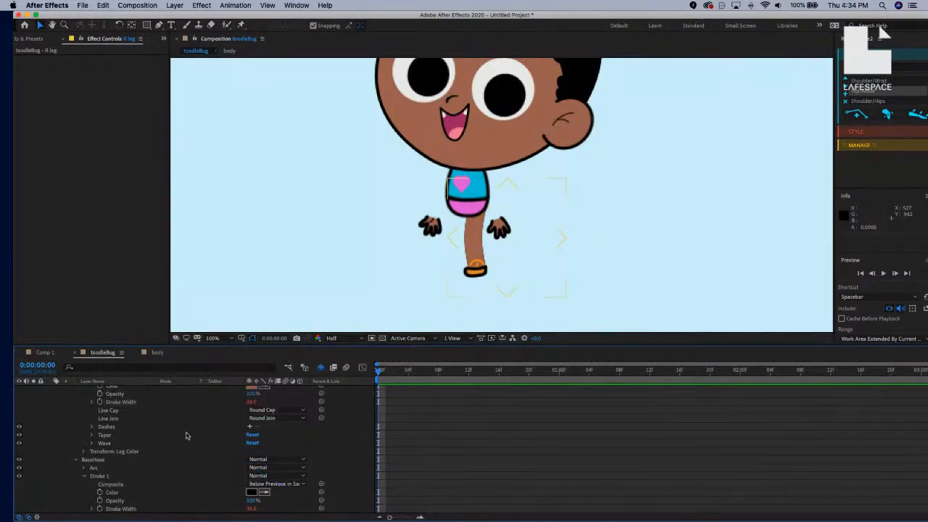
drag(251, 403, 250, 403)
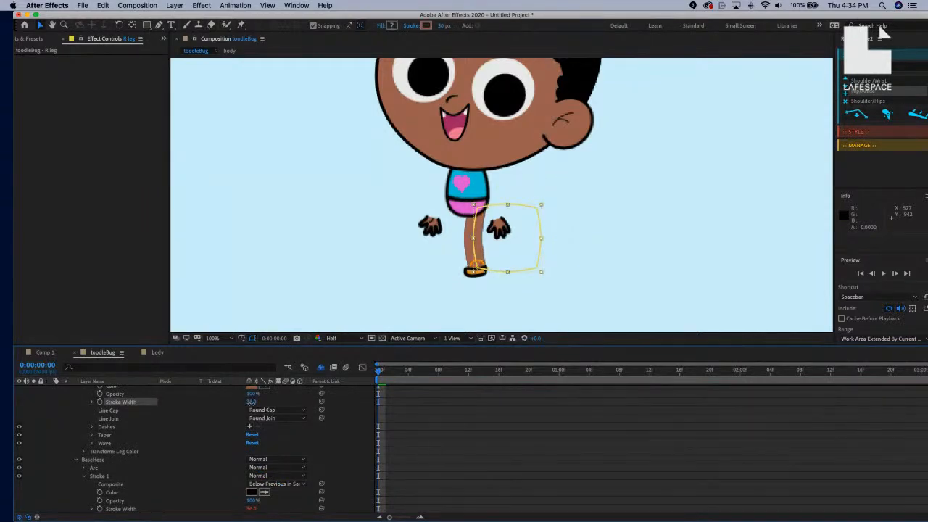
scroll(211, 457, down, 3)
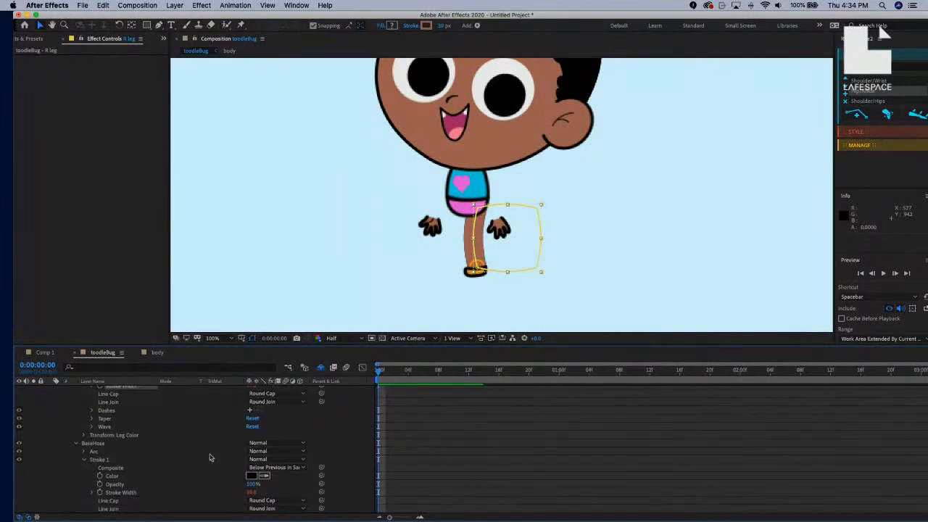
scroll(204, 455, down, 1)
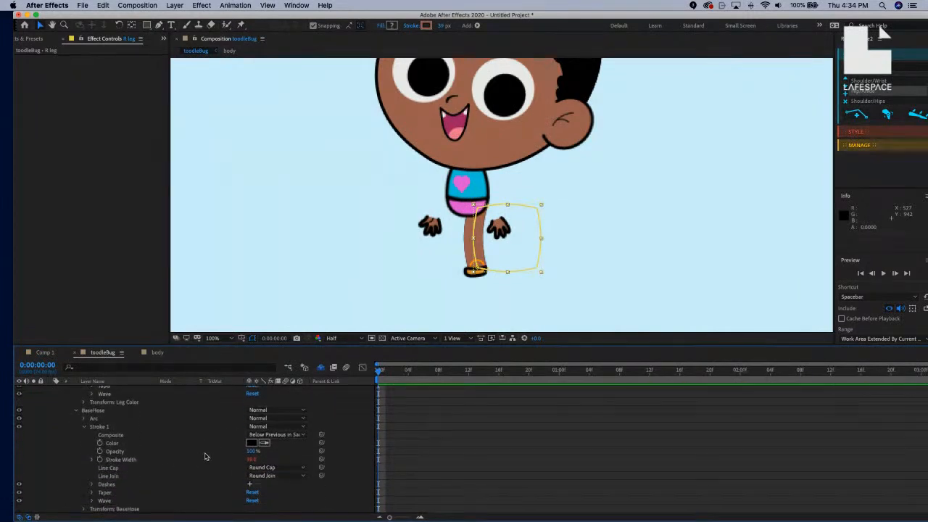
click(120, 459)
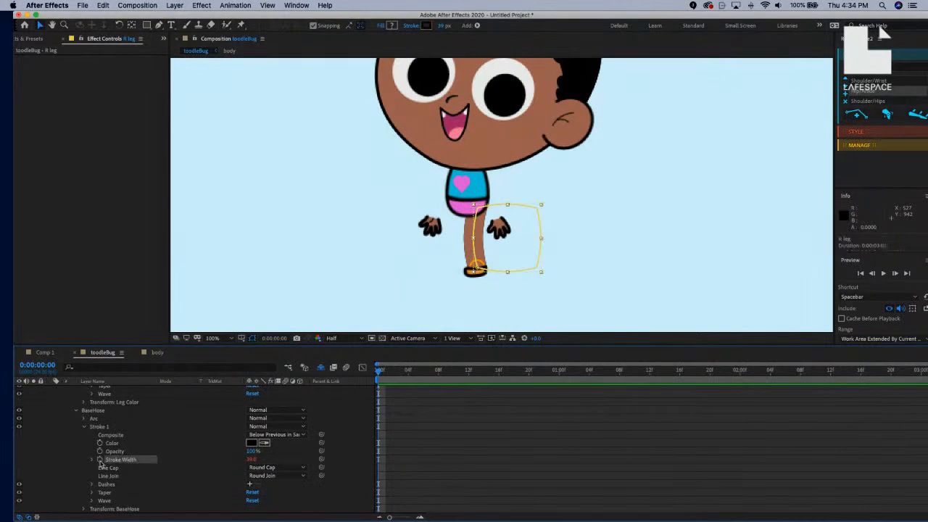
Edit the BaseHose Stroke Width expression to add an offset to Leg Color's stroke width.
text(content("Style").content("Leg Color").content("Stroke 1").strokeWidth)
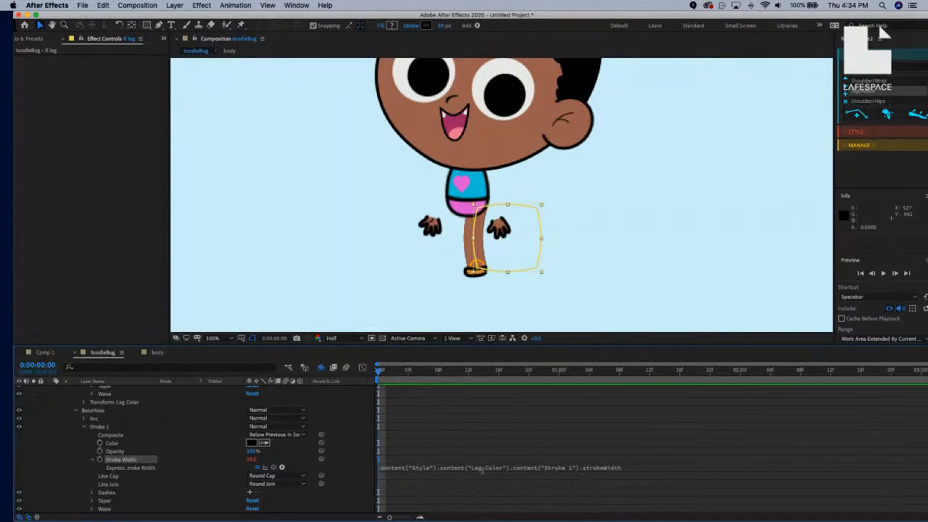
click(382, 469)
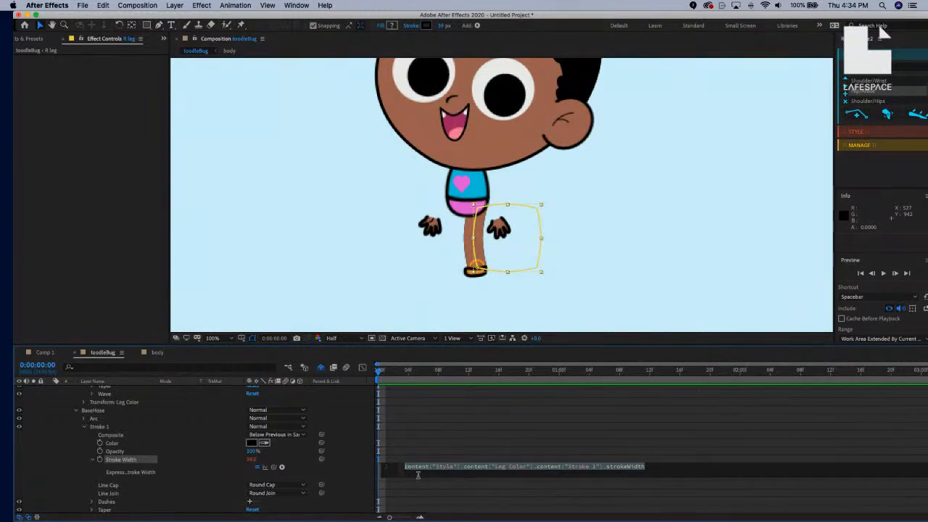
key(Left)
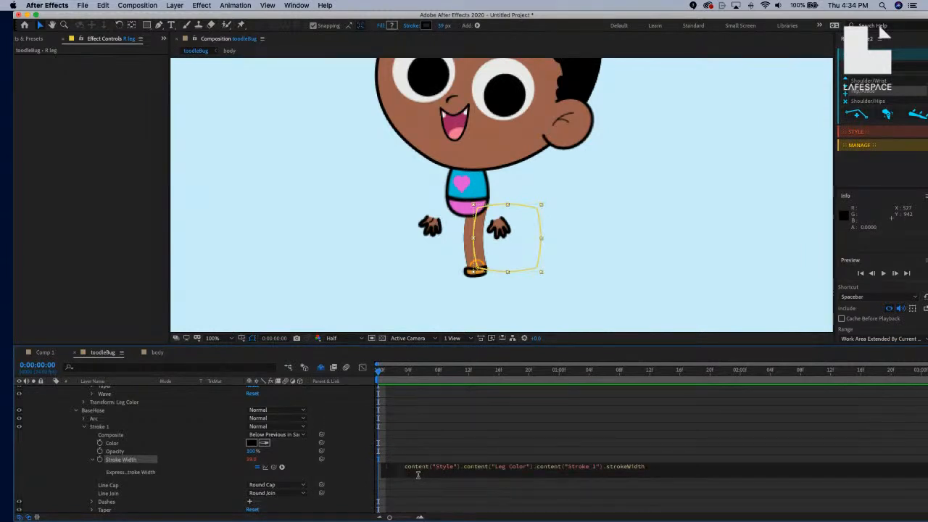
text(a)
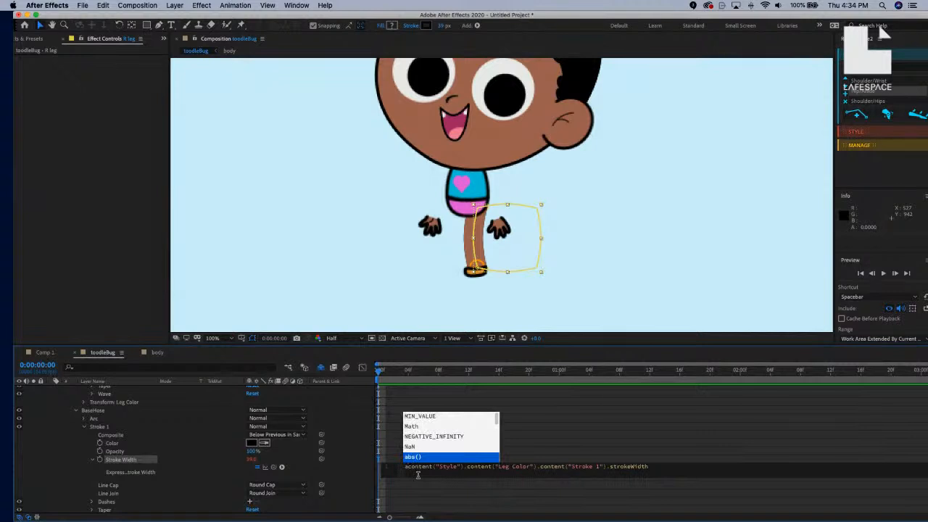
text( =)
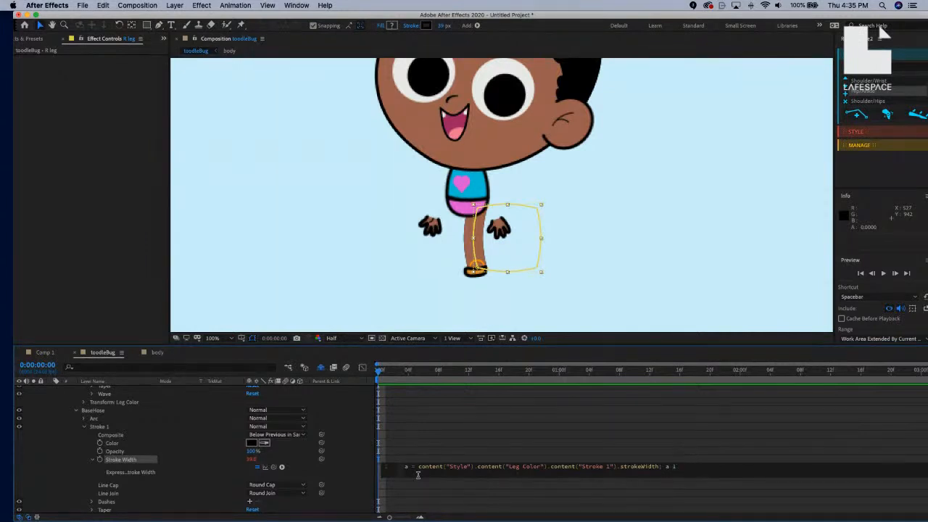
text(13)
click(343, 473)
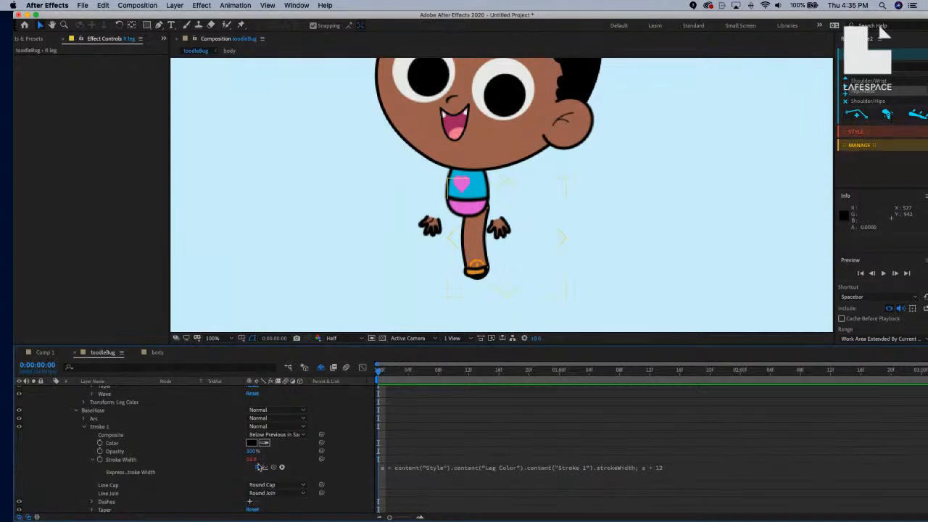
Test the link by thinning and then widening the Leg Color stroke width.
scroll(209, 461, up, 2)
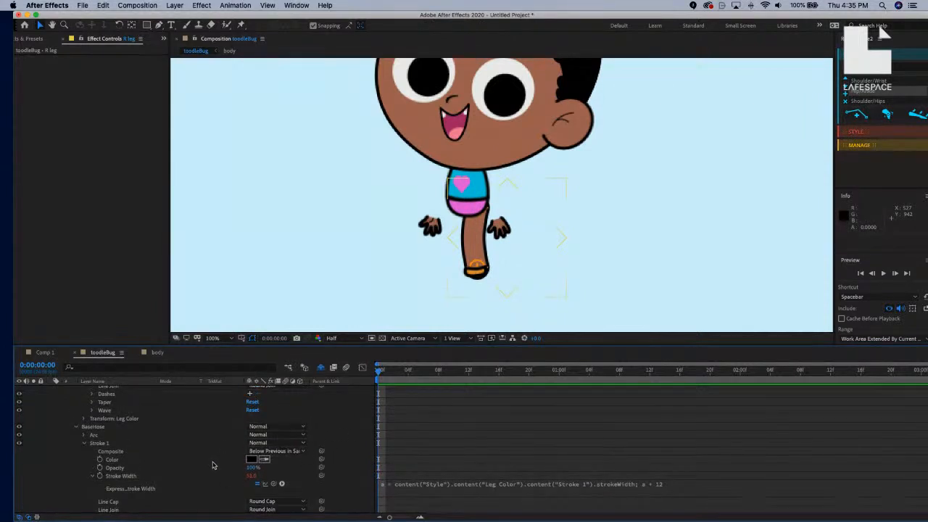
scroll(252, 477, up, 3)
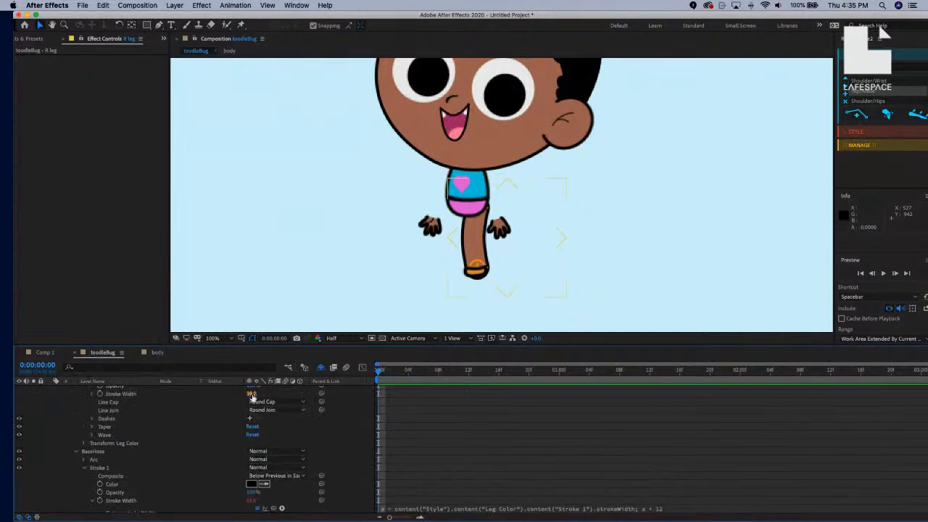
drag(250, 394, 240, 395)
click(592, 290)
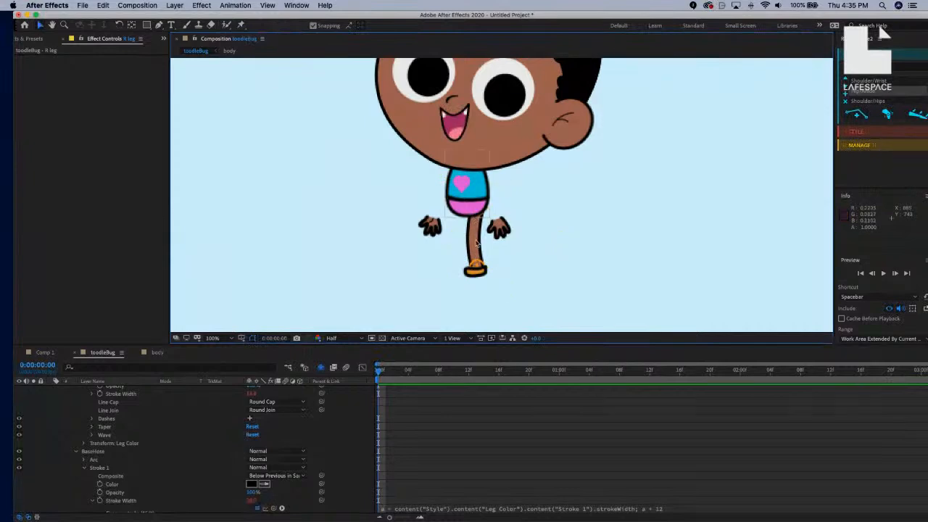
scroll(293, 464, down, 1)
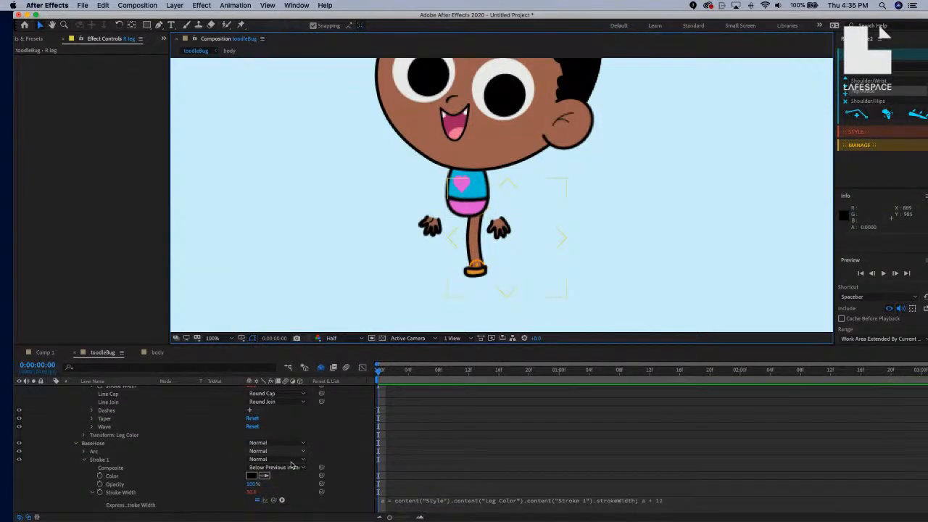
scroll(292, 463, up, 2)
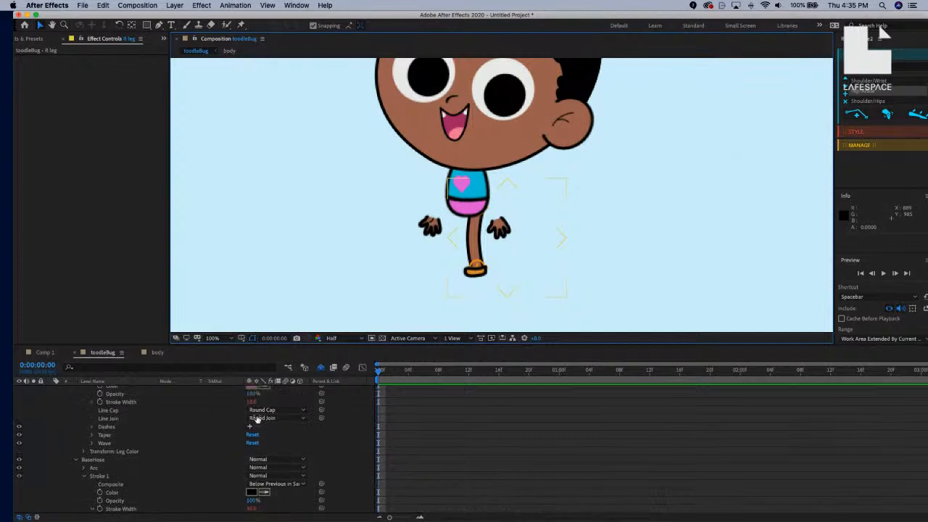
drag(251, 402, 254, 408)
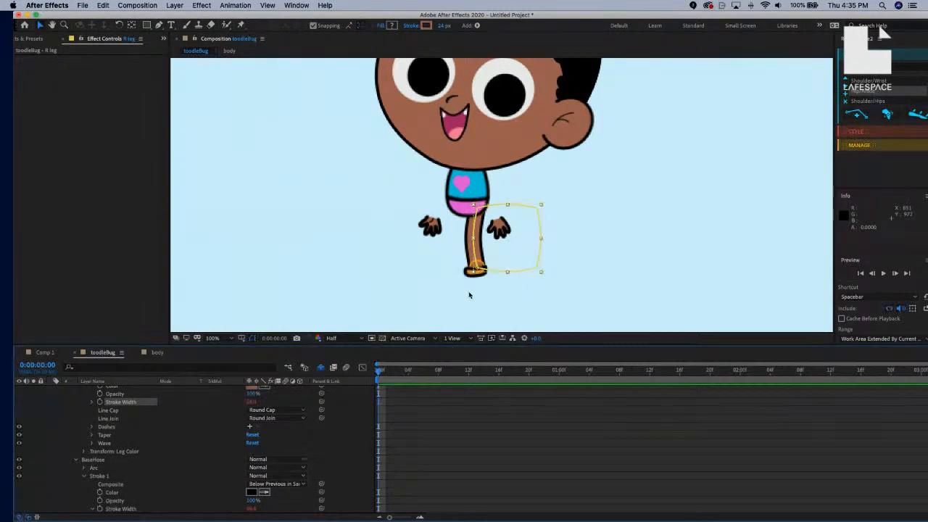
Add a closing semicolon to the Stroke Width expression and commit it.
click(158, 352)
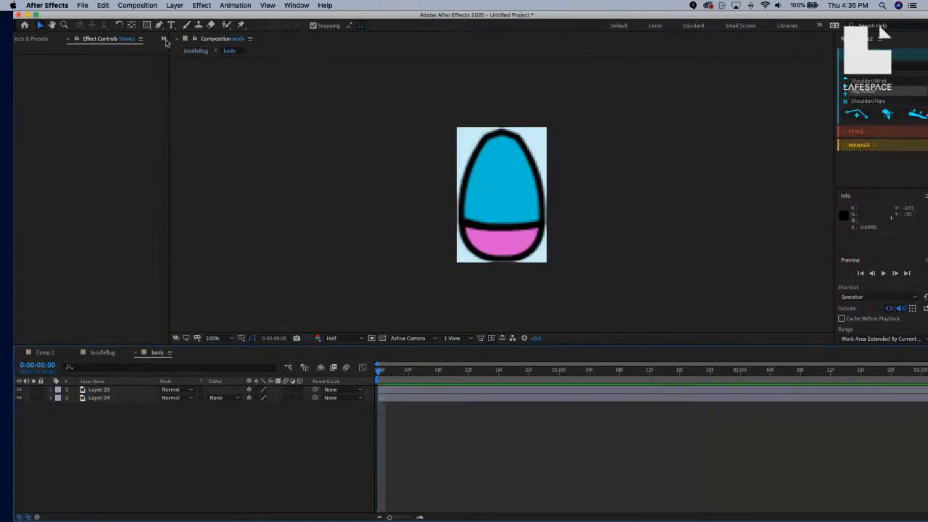
click(102, 353)
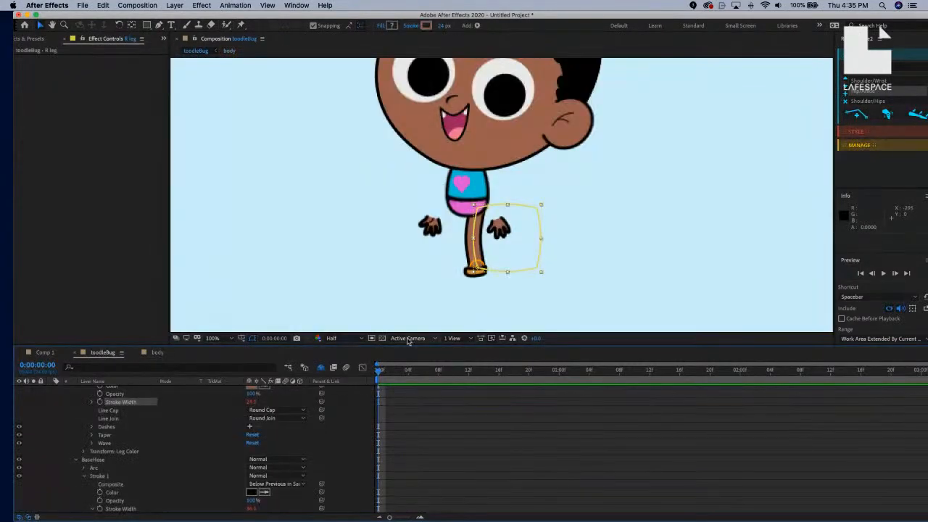
key(space)
drag(271, 493, 271, 448)
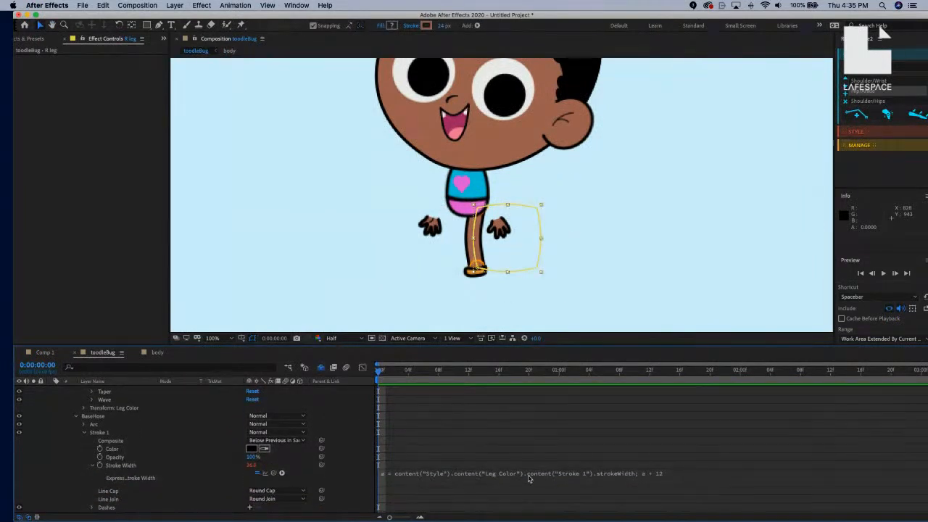
click(449, 475)
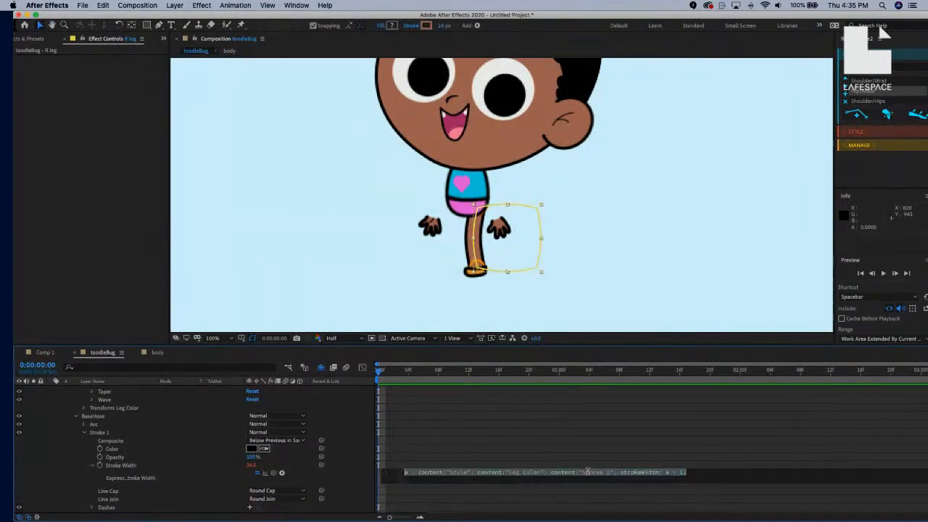
click(688, 471)
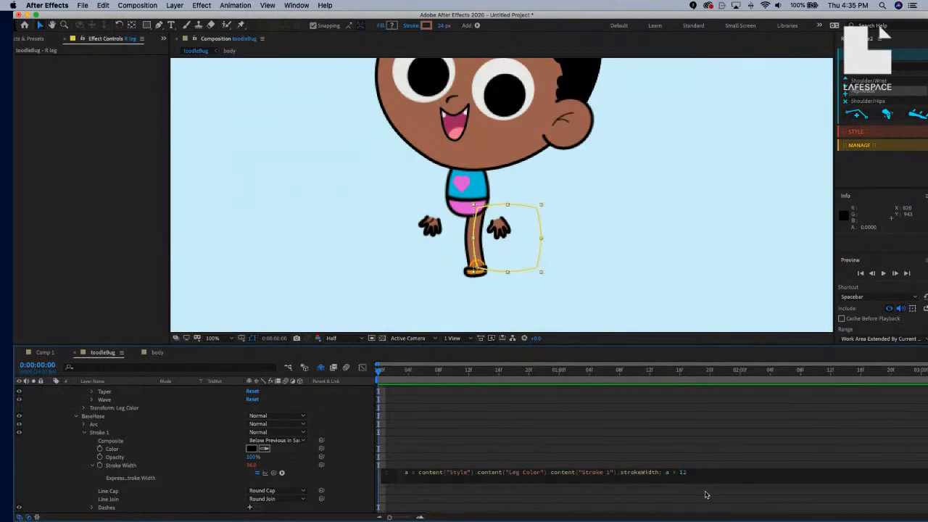
text(;)
click(601, 273)
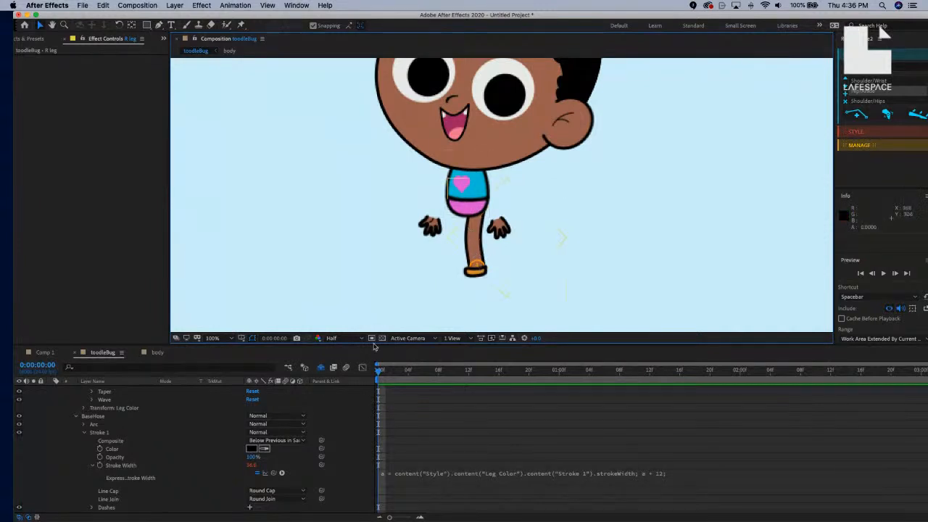
Duplicate the R leg's Leg Color group and rename the copy Pants.
scroll(119, 427, up, 4)
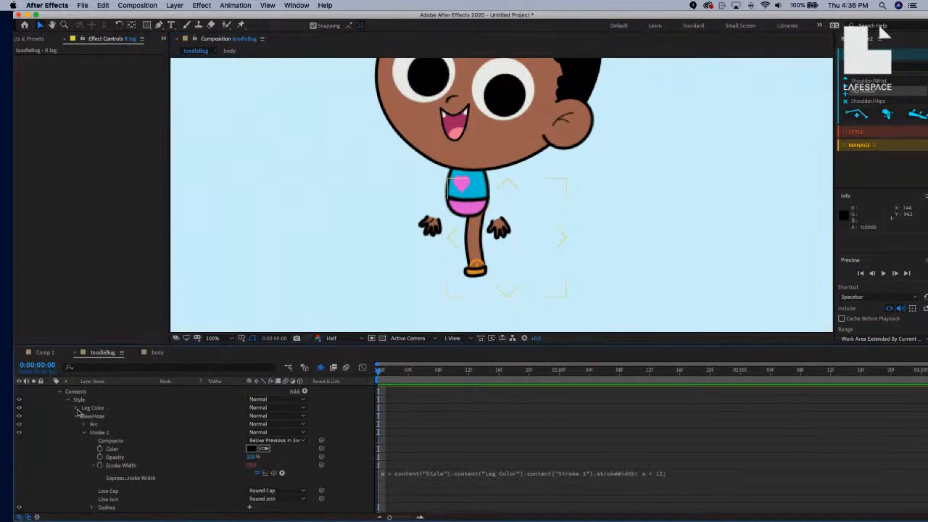
click(75, 419)
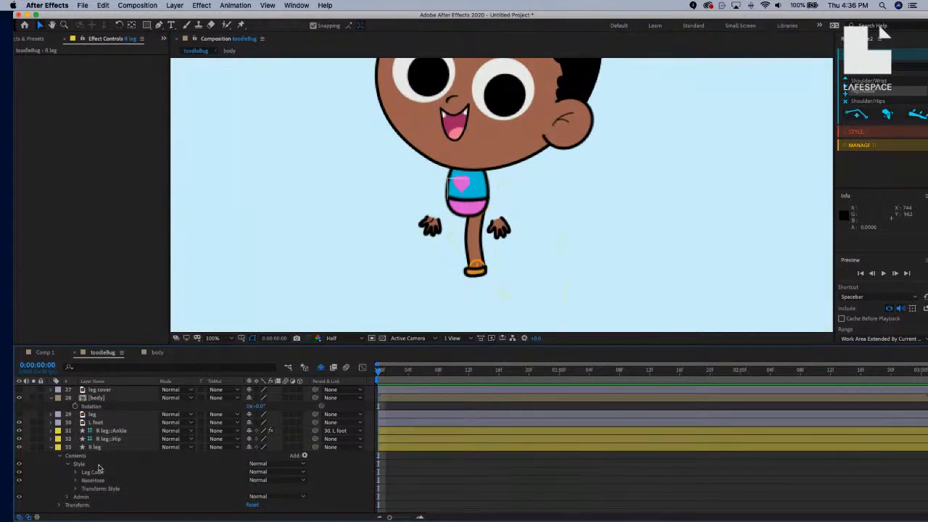
click(76, 473)
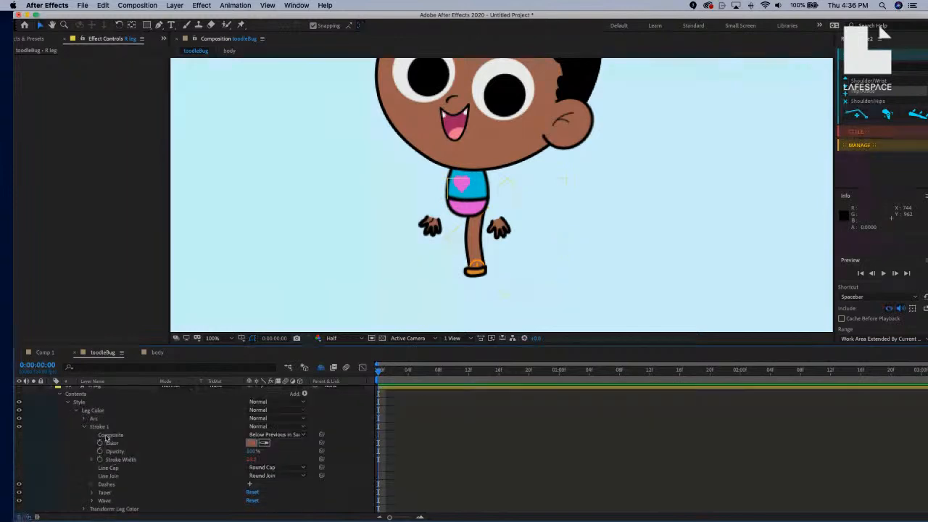
scroll(93, 414, up, 1)
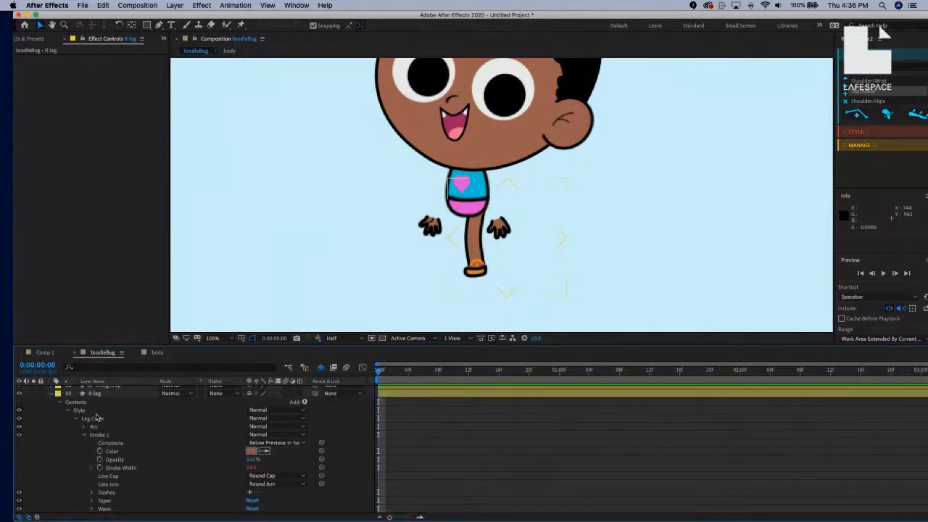
click(102, 419)
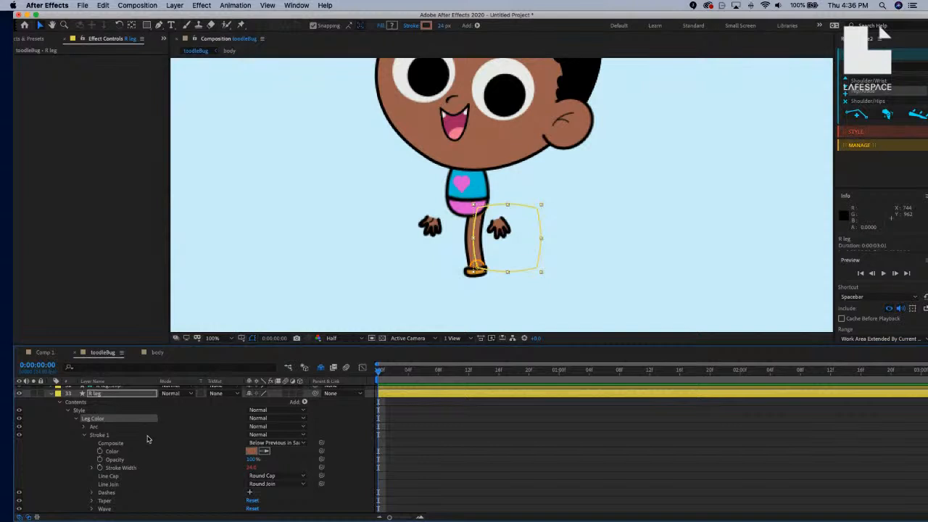
key(super+d)
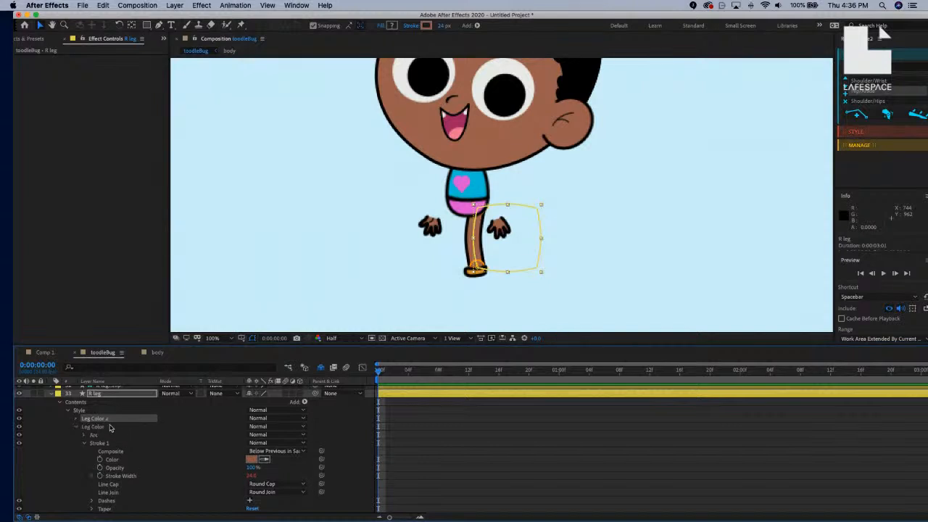
key(Return)
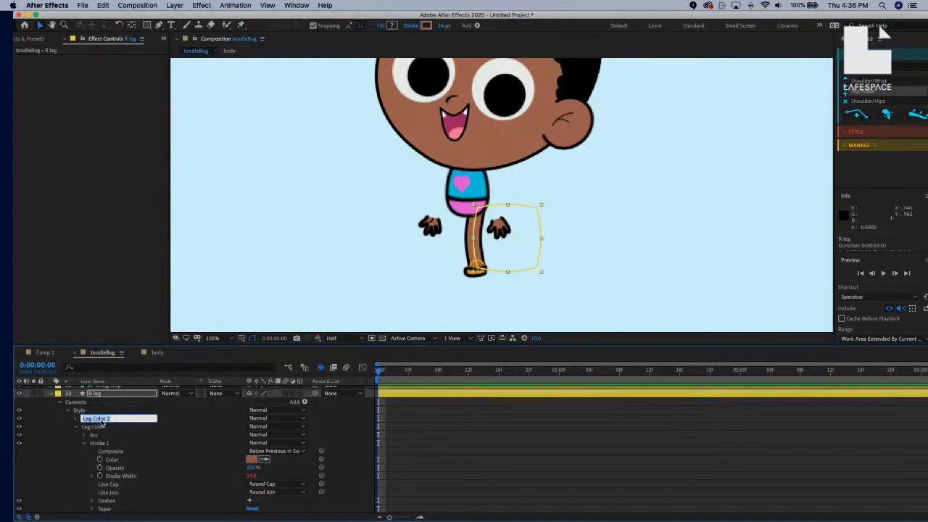
text(Pants)
key(Return)
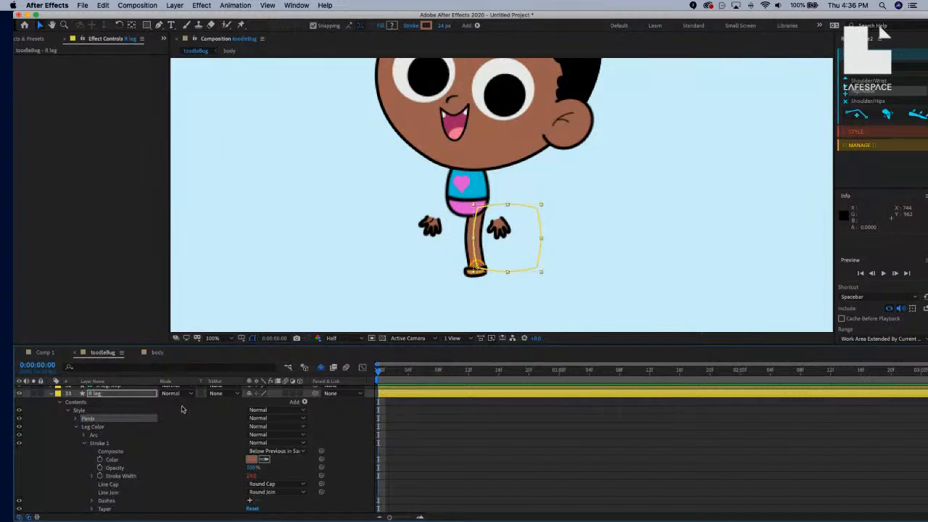
Pick-whip the Pants Stroke Width to Leg Color's Stroke Width so it reads 24.
click(76, 420)
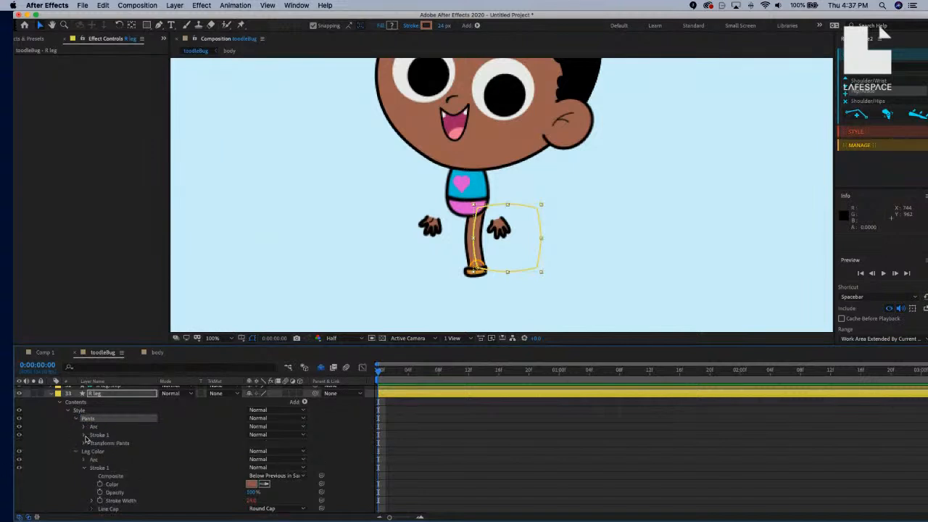
click(84, 435)
scroll(101, 438, down, 3)
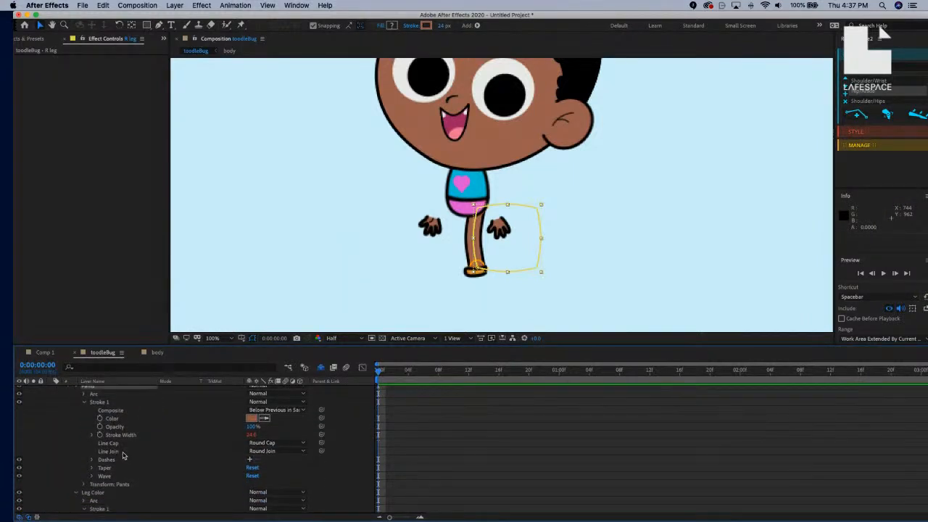
scroll(213, 477, down, 2)
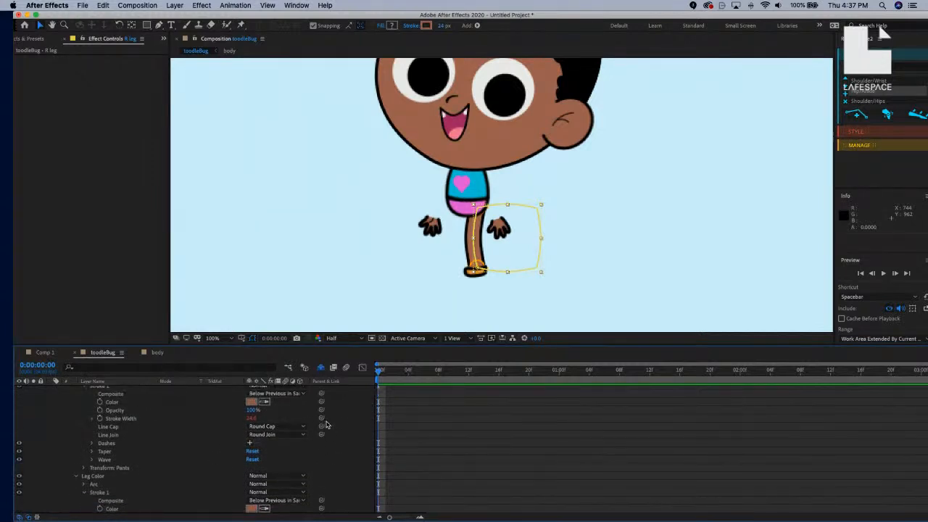
scroll(326, 455, down, 2)
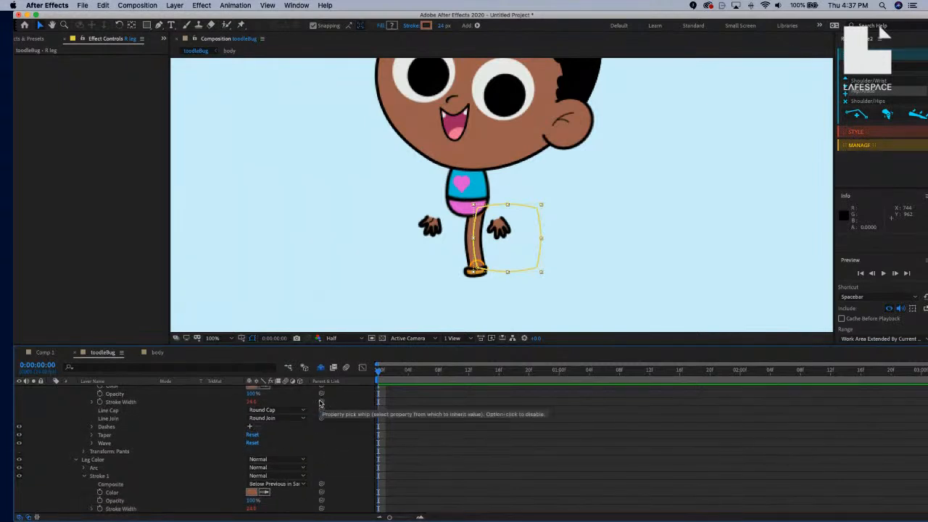
mouse_move(322, 403)
mouse_down()
mouse_move(148, 510)
mouse_move(148, 498)
mouse_up()
scroll(315, 410, up, 2)
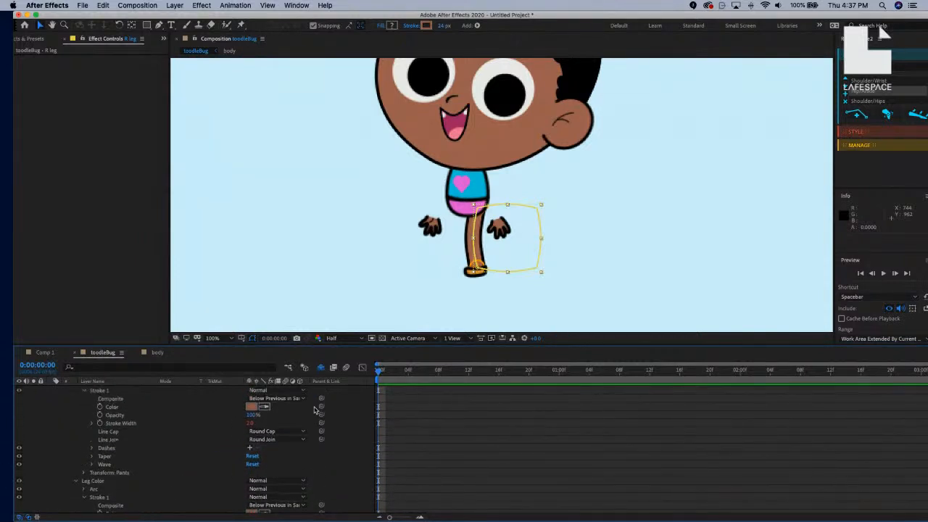
drag(322, 423, 147, 499)
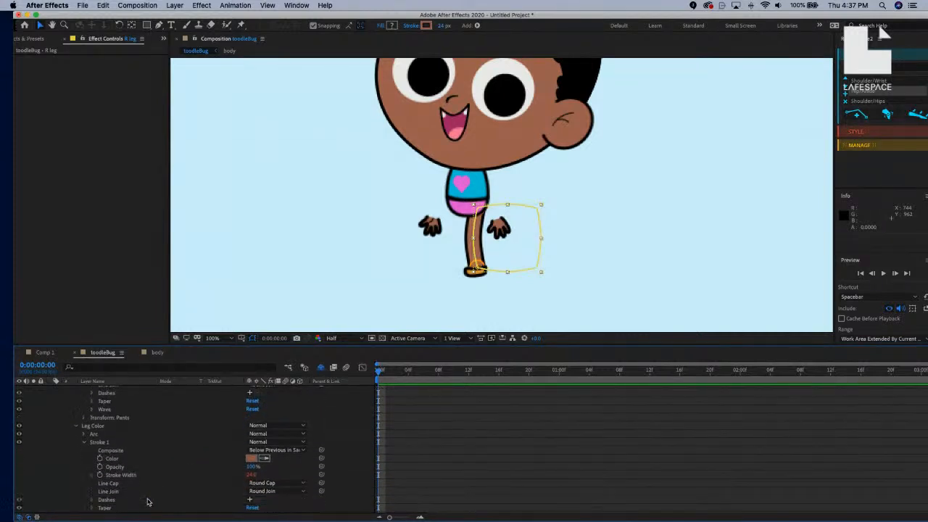
scroll(211, 471, up, 5)
scroll(203, 448, up, 2)
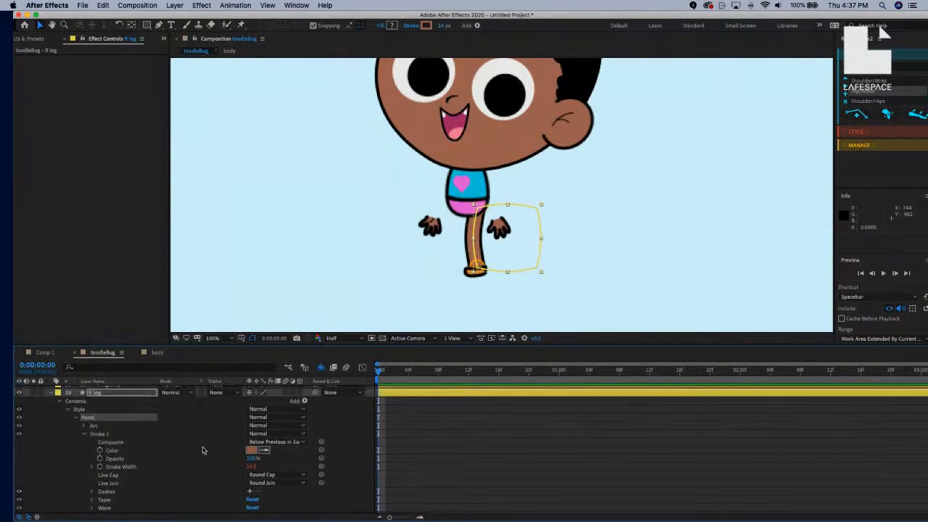
Eyedropper the shorts' pink into the Pants Stroke 1 colour and add Trim Paths to Pants.
click(304, 410)
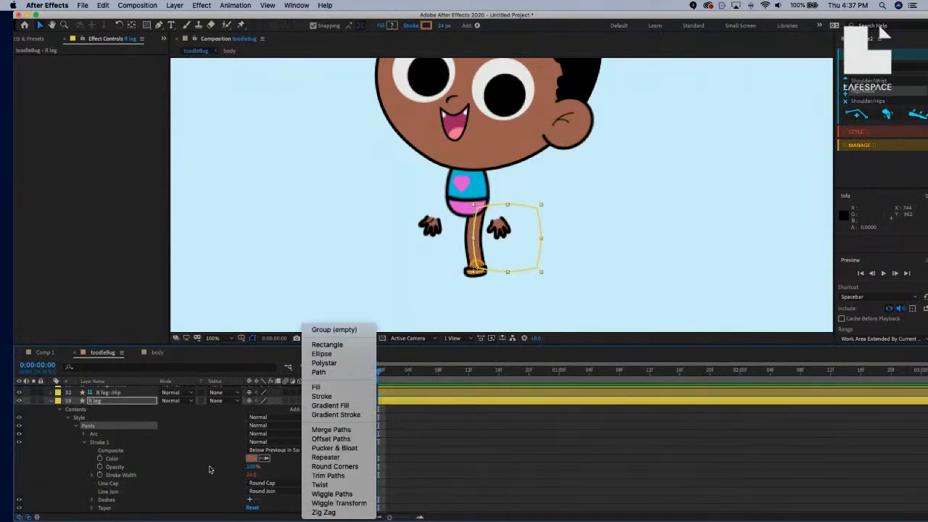
click(240, 464)
click(253, 458)
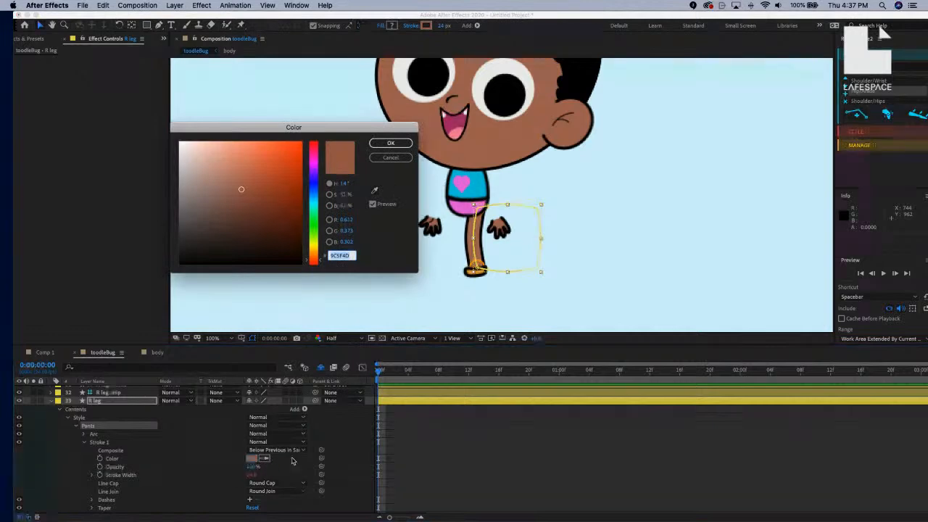
click(372, 204)
click(374, 190)
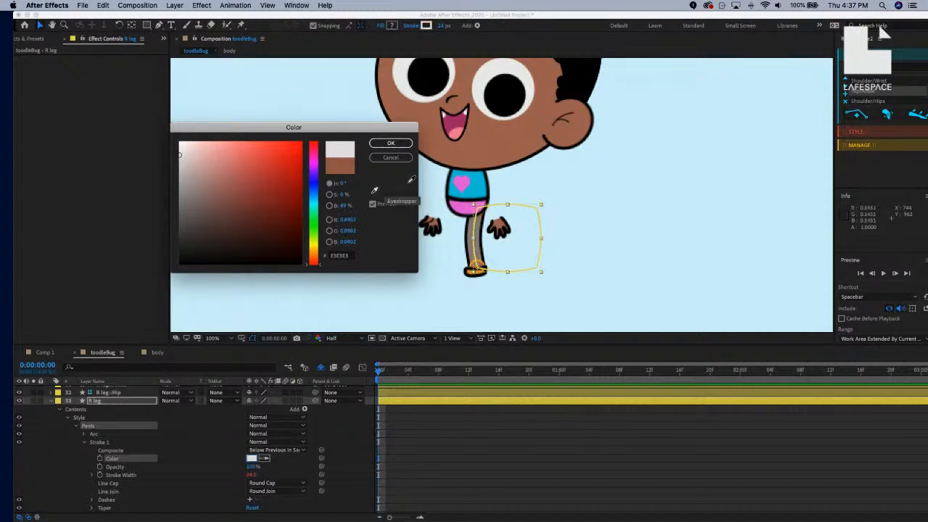
click(464, 202)
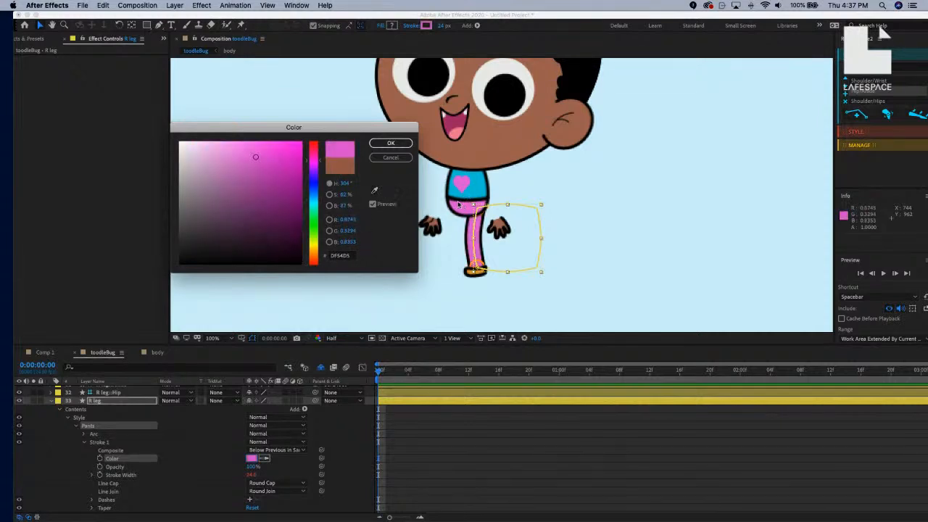
click(391, 144)
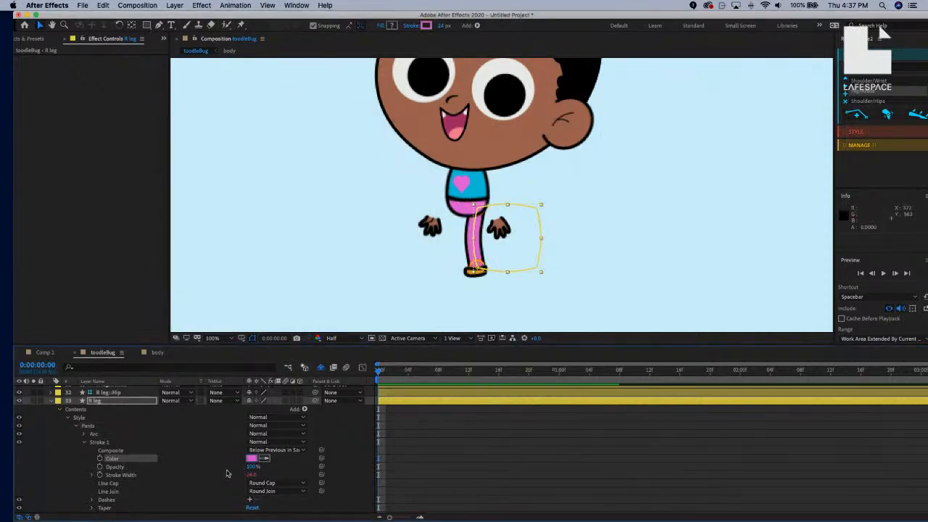
click(305, 410)
click(329, 475)
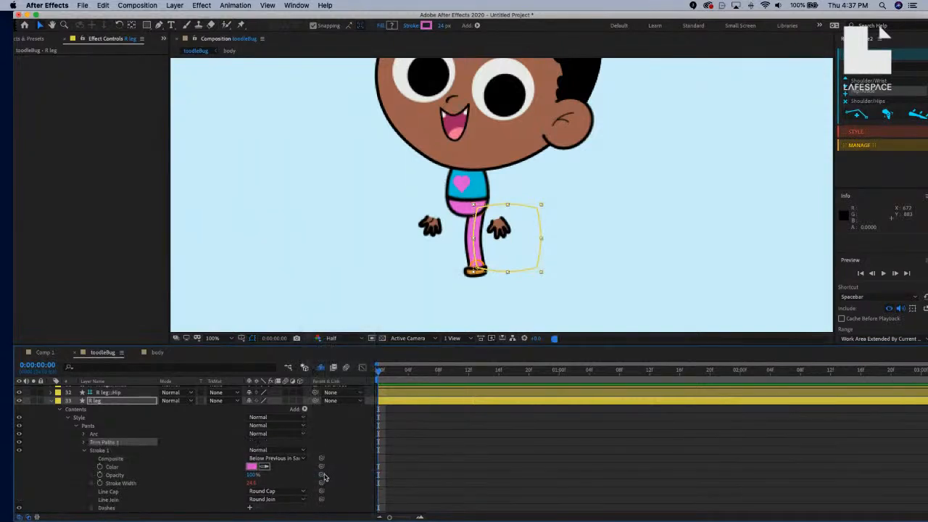
Scrub the Pants Trim Paths 1 Start to about 31% so brown ankle shows below.
click(84, 450)
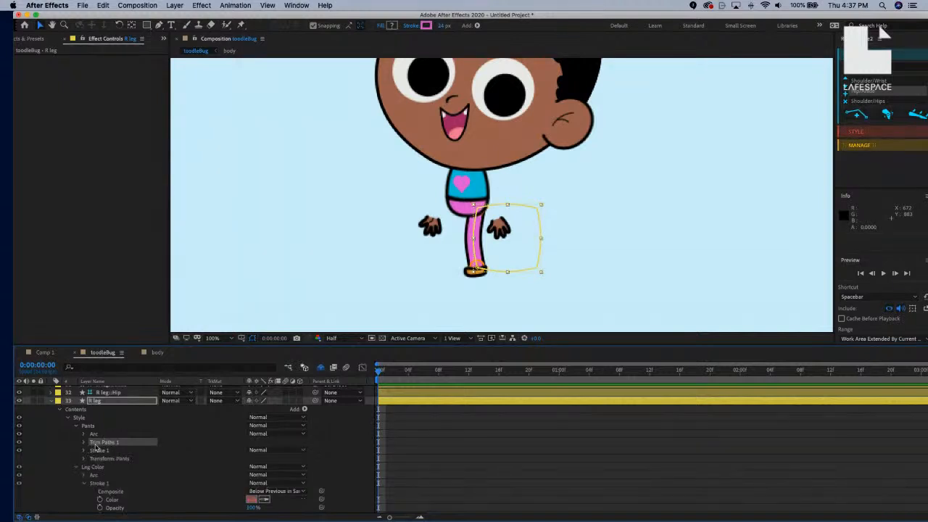
click(84, 443)
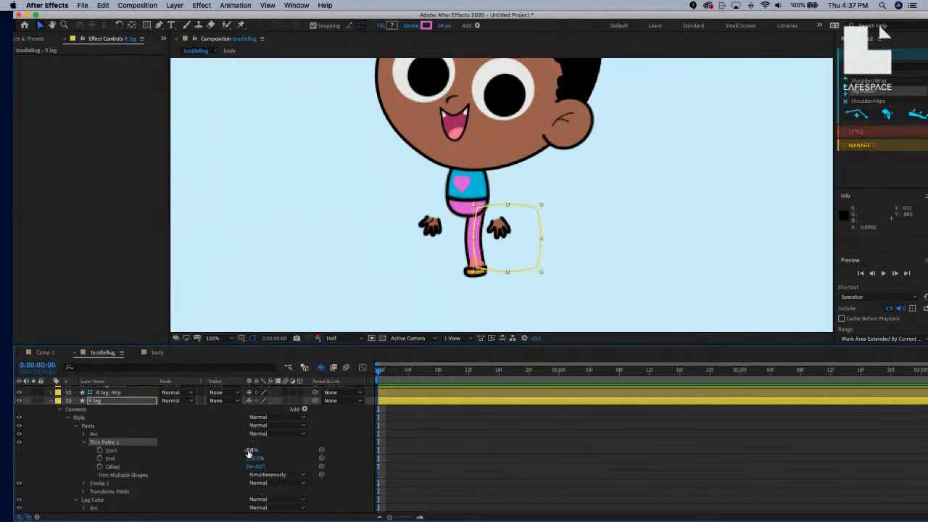
mouse_move(250, 450)
mouse_down()
mouse_move(271, 452)
mouse_move(255, 451)
mouse_up()
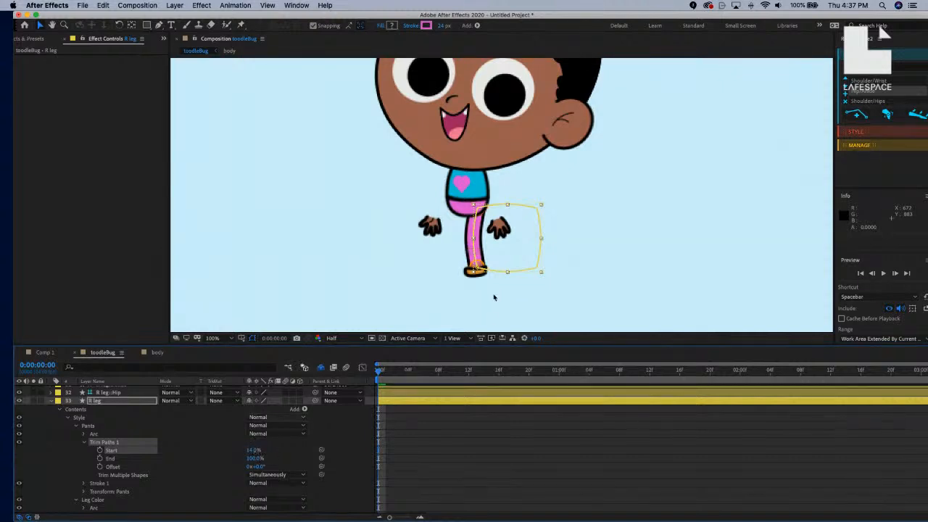
key(period)
key(period)
drag(506, 283, 538, 78)
key(comma)
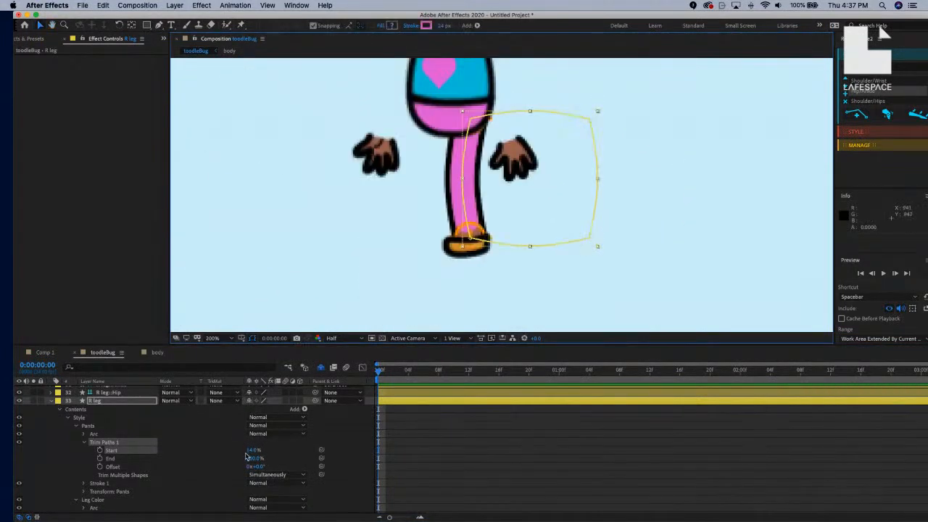
drag(250, 450, 257, 449)
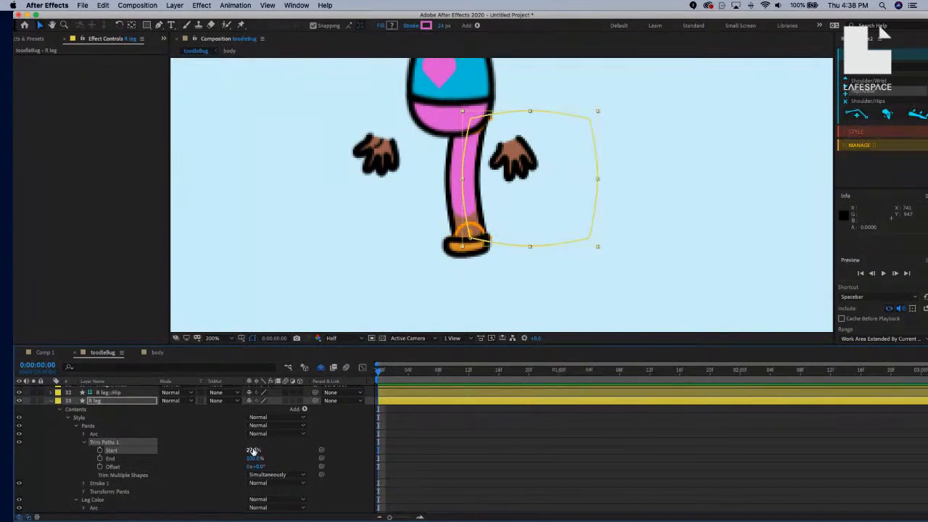
mouse_move(254, 453)
mouse_down()
mouse_move(277, 453)
mouse_move(251, 450)
mouse_up()
click(84, 443)
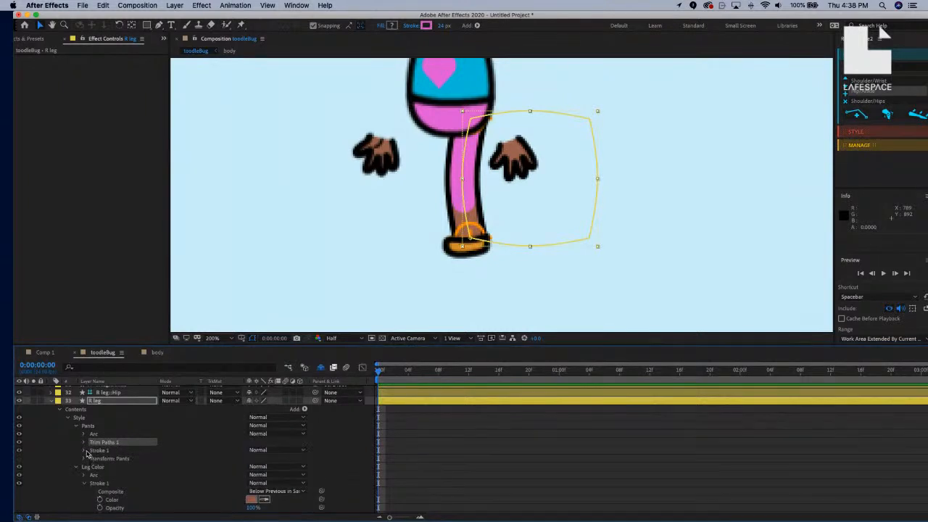
Set the Pants Stroke 1 Line Cap to Butt Cap.
click(85, 451)
scroll(87, 454, down, 2)
scroll(111, 483, down, 2)
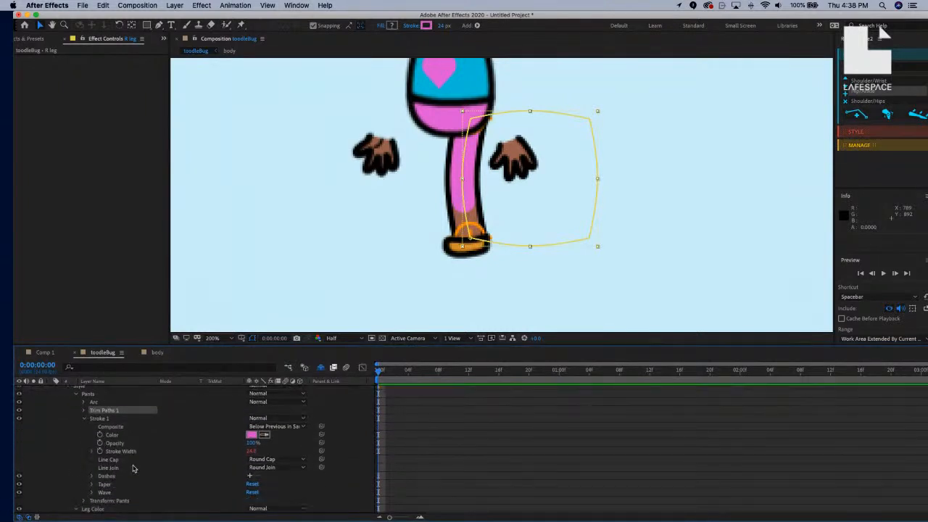
click(287, 463)
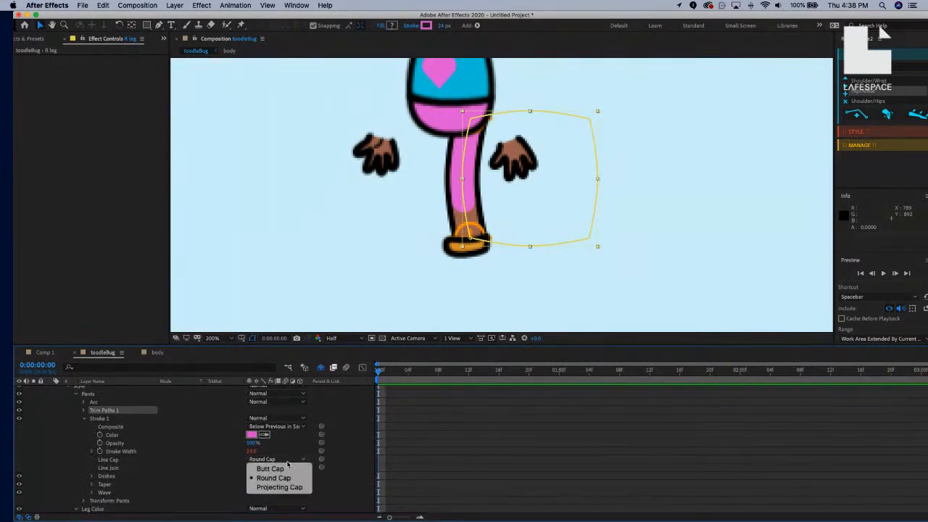
click(285, 468)
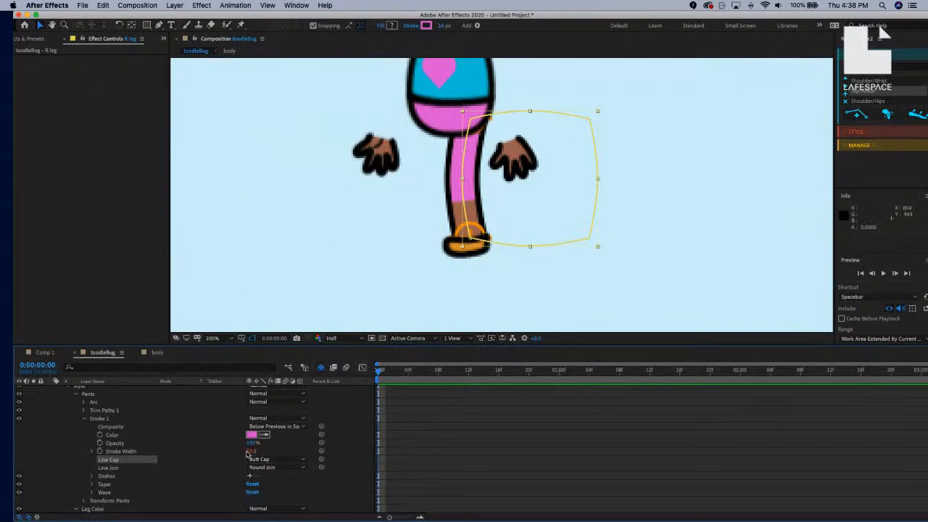
click(84, 418)
Readjust the Pants Trim Paths 1 Start to 23% and select the Pants group.
click(83, 410)
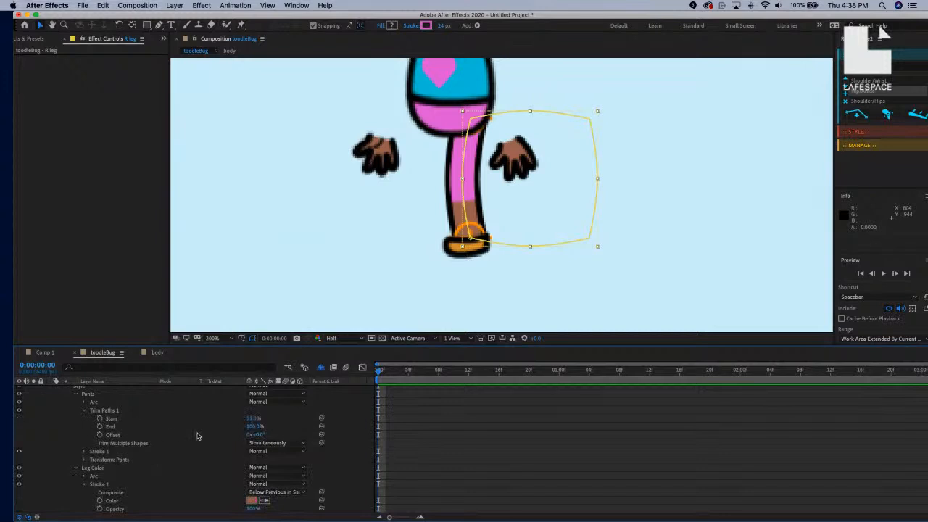
drag(251, 419, 245, 418)
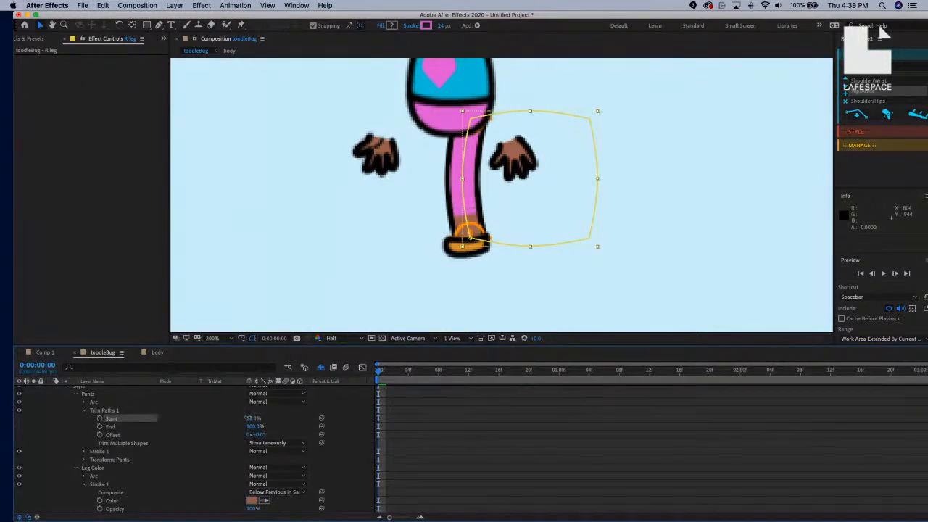
click(85, 410)
scroll(130, 428, up, 2)
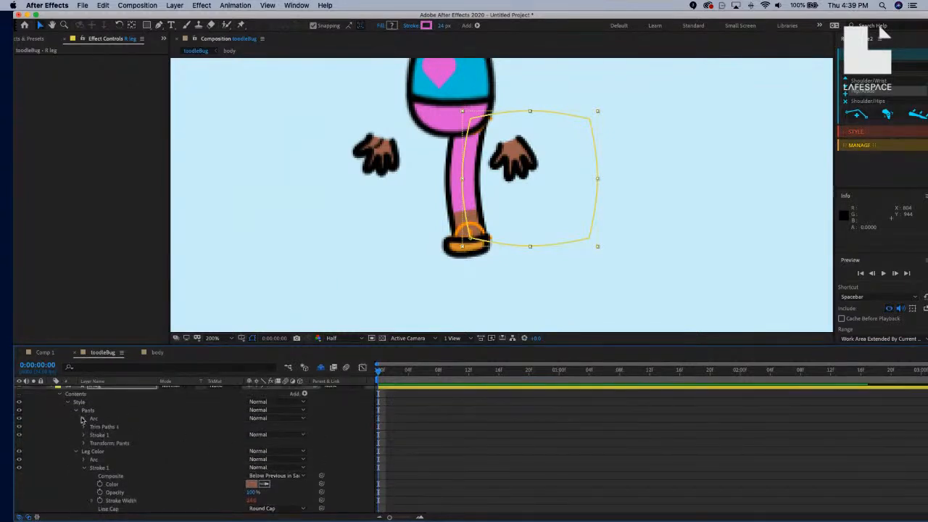
click(77, 410)
click(88, 411)
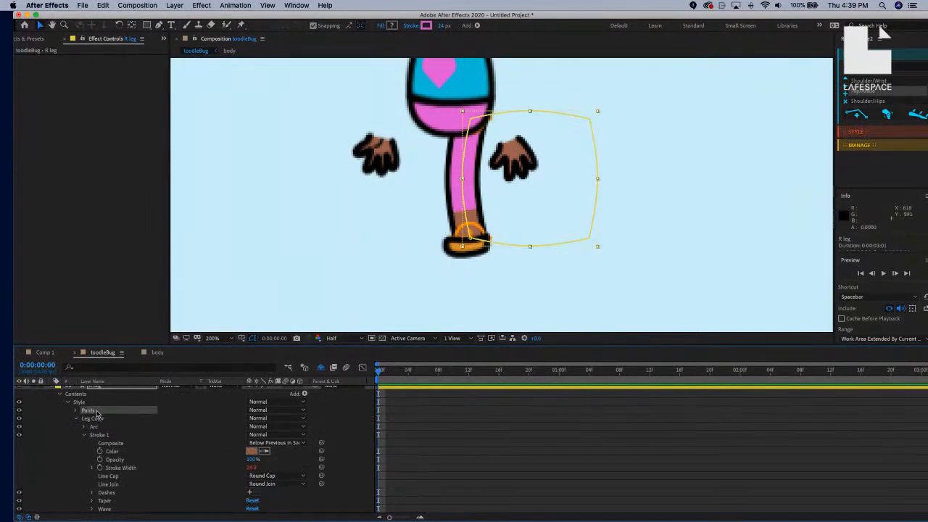
Duplicate the Pants group and rename the copy leg stroke.
key(super+d)
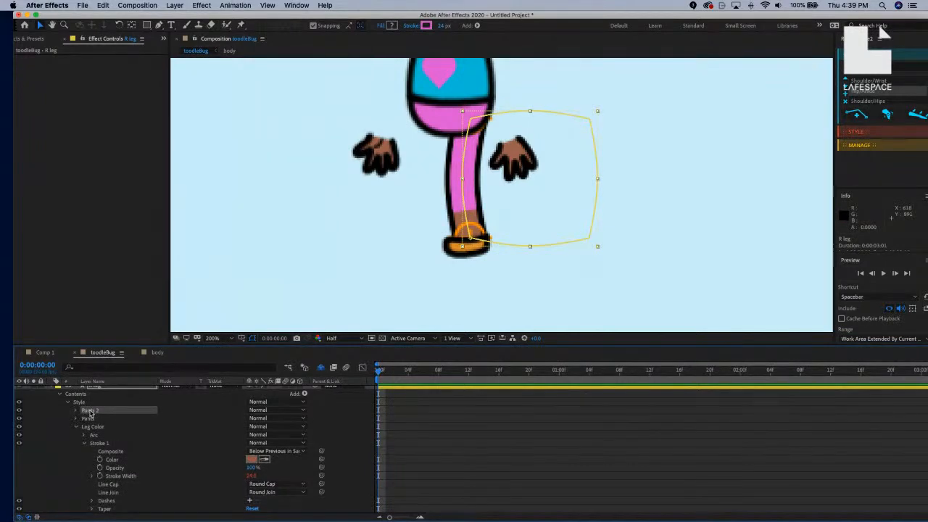
key(Return)
text(Leg stroke)
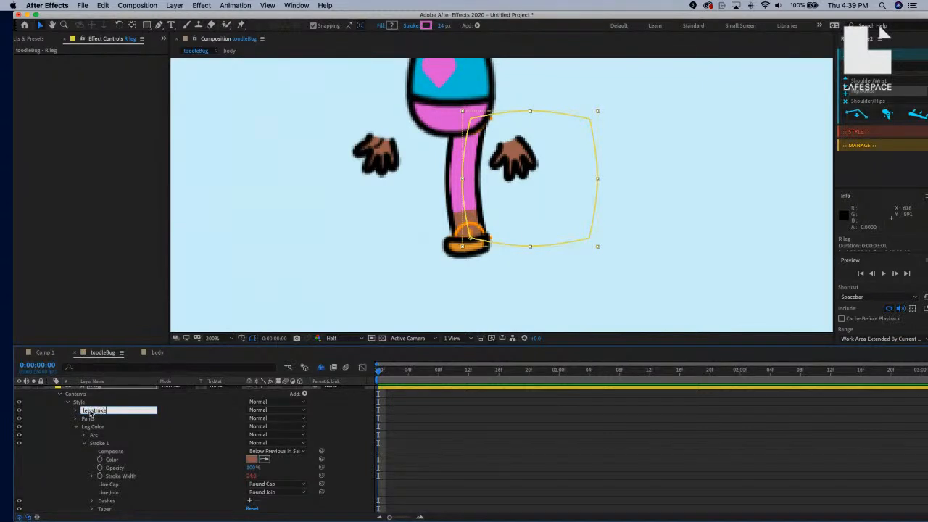
key(Return)
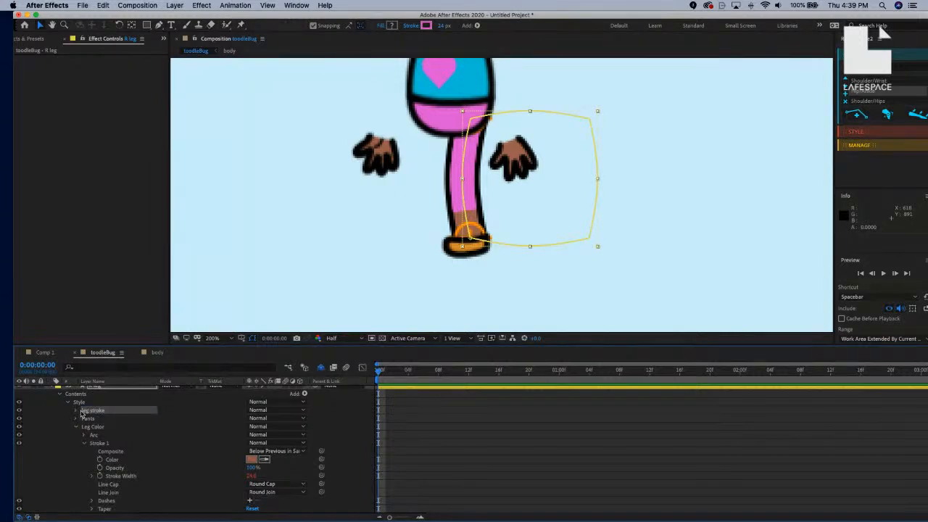
Sample the black outline colour for the leg stroke's Stroke 1 colour.
click(76, 411)
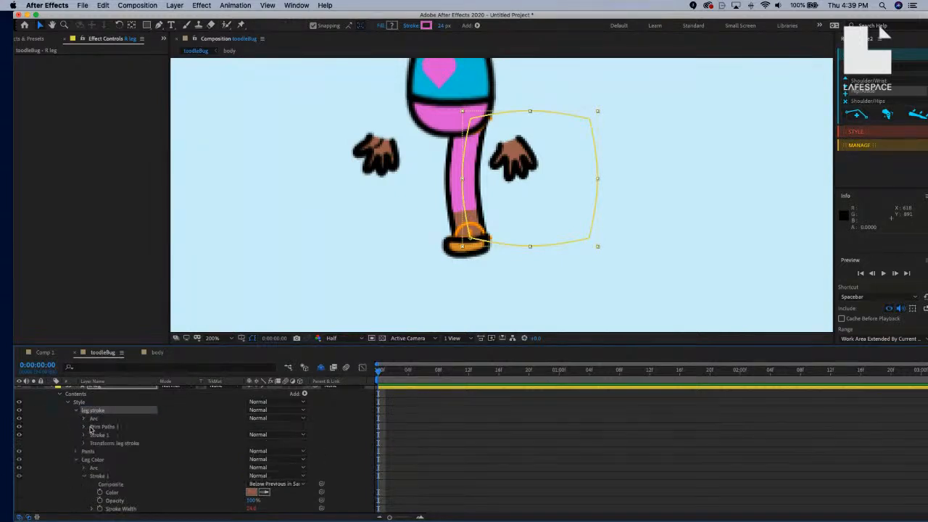
click(84, 434)
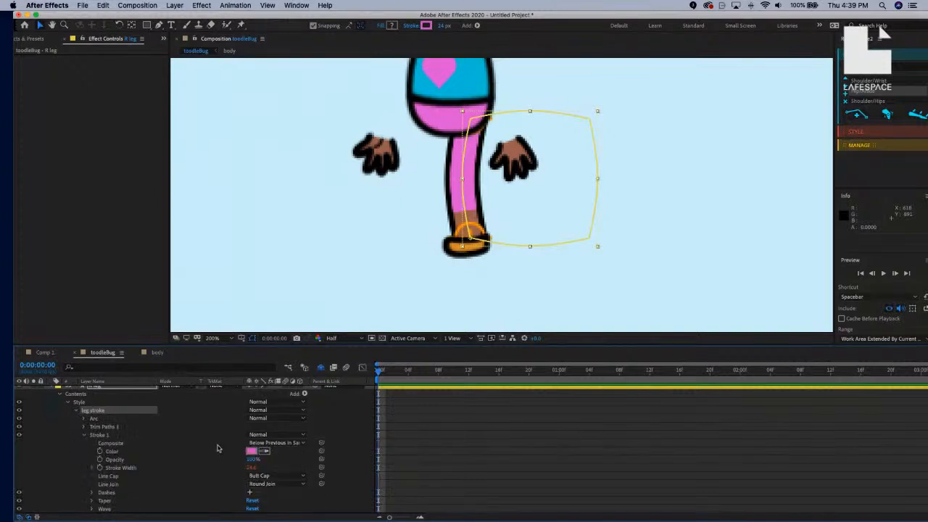
click(263, 452)
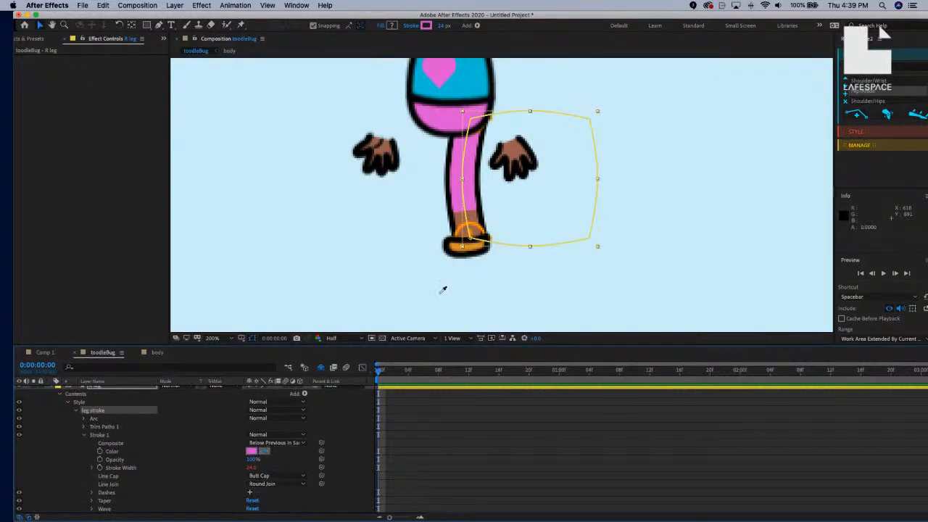
click(453, 239)
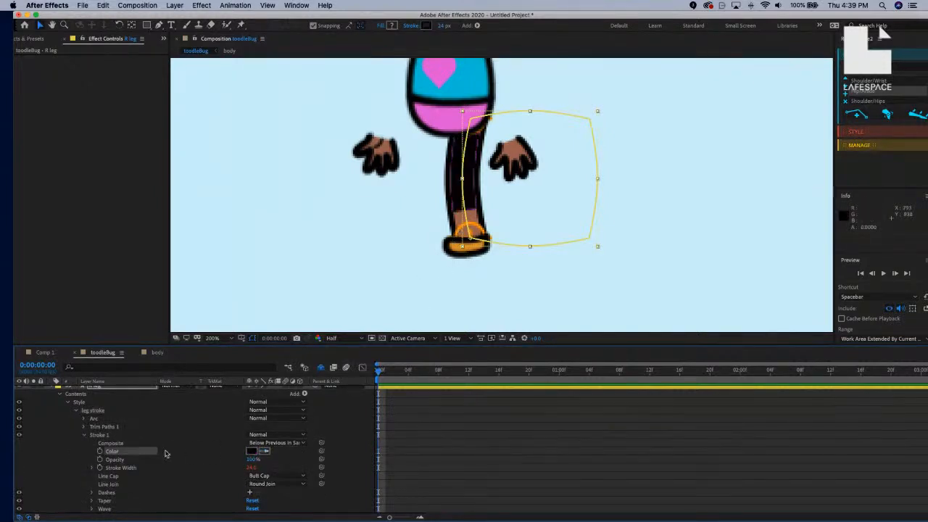
Trim the leg stroke's End down so it draws a thin black band from 23% to 29%.
click(144, 427)
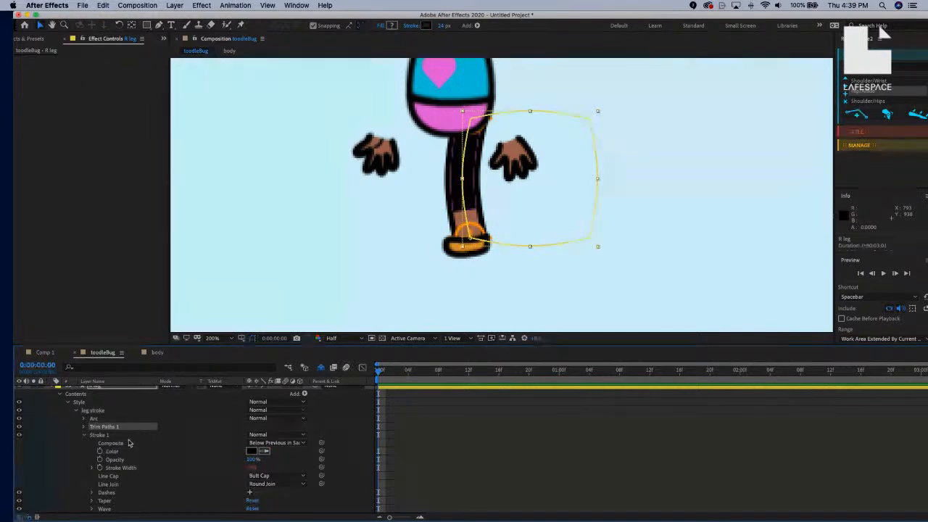
click(85, 435)
click(84, 426)
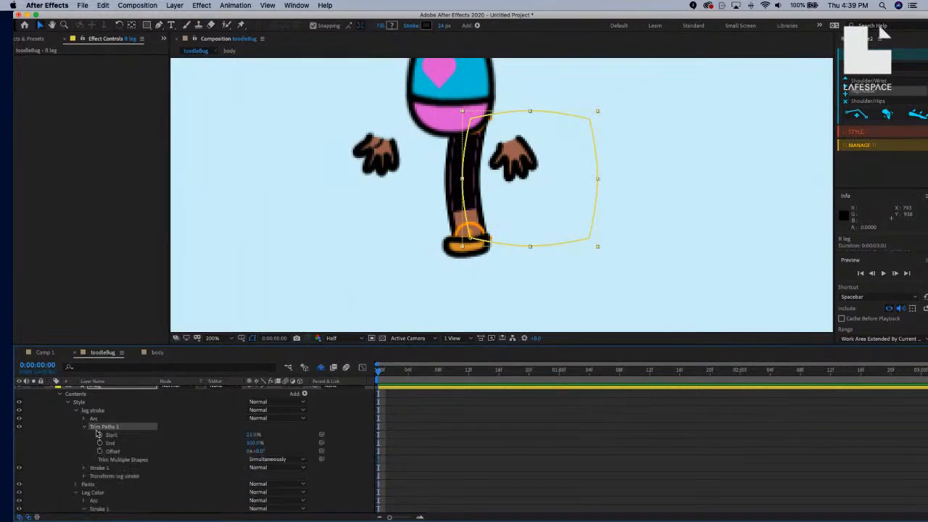
click(255, 442)
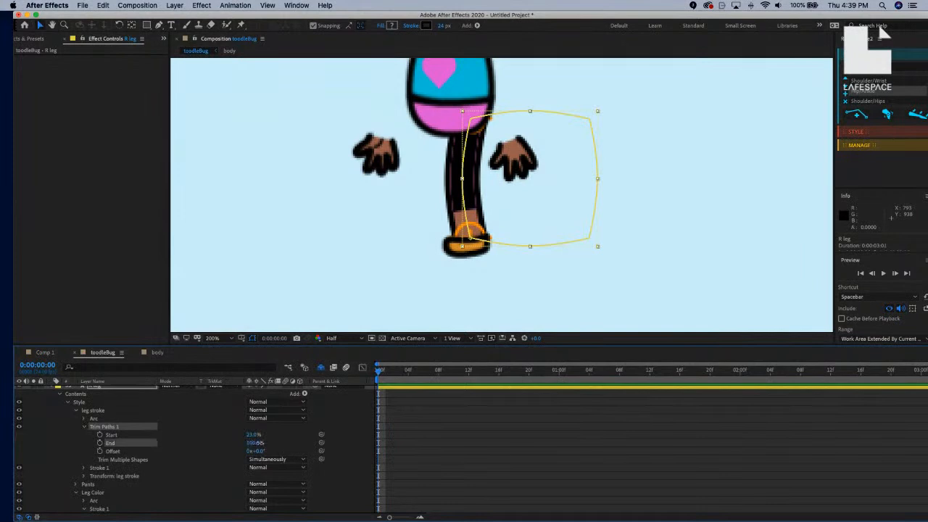
drag(269, 442, 240, 445)
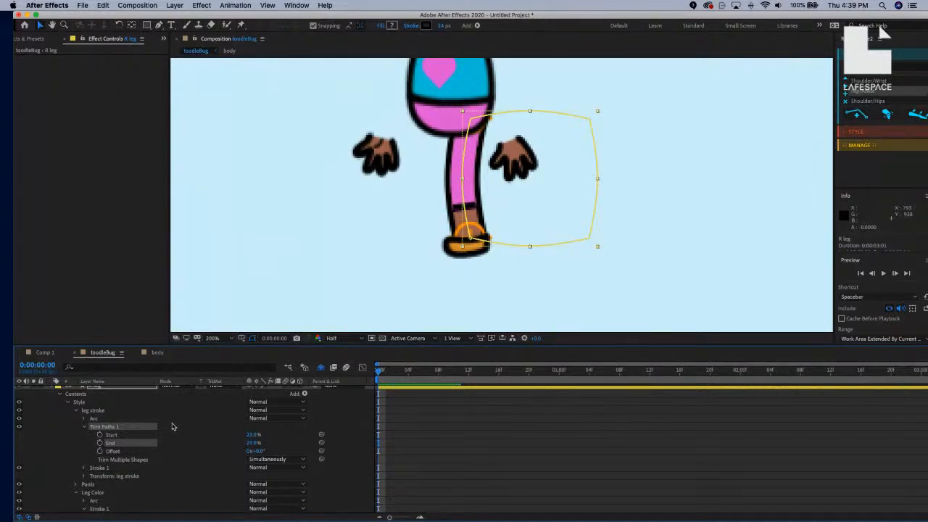
scroll(215, 439, up, 1)
scroll(216, 439, down, 1)
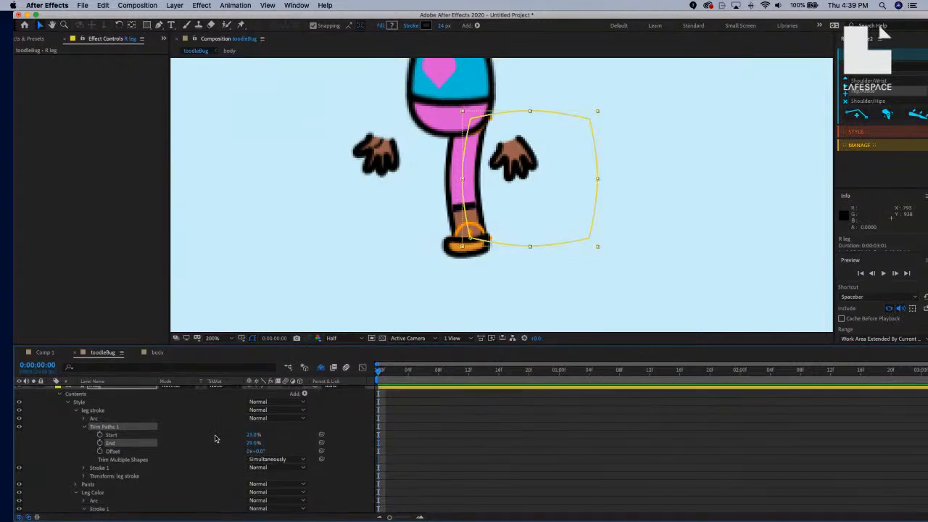
scroll(231, 443, down, 1)
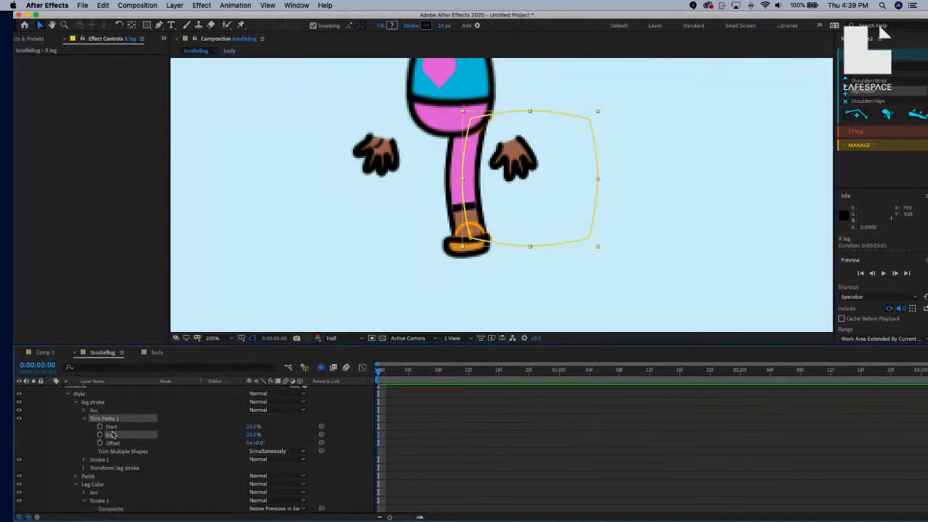
Collapse Leg Color and Trim Paths 1, expanding the leg stroke's Stroke 1 to show its width.
click(77, 403)
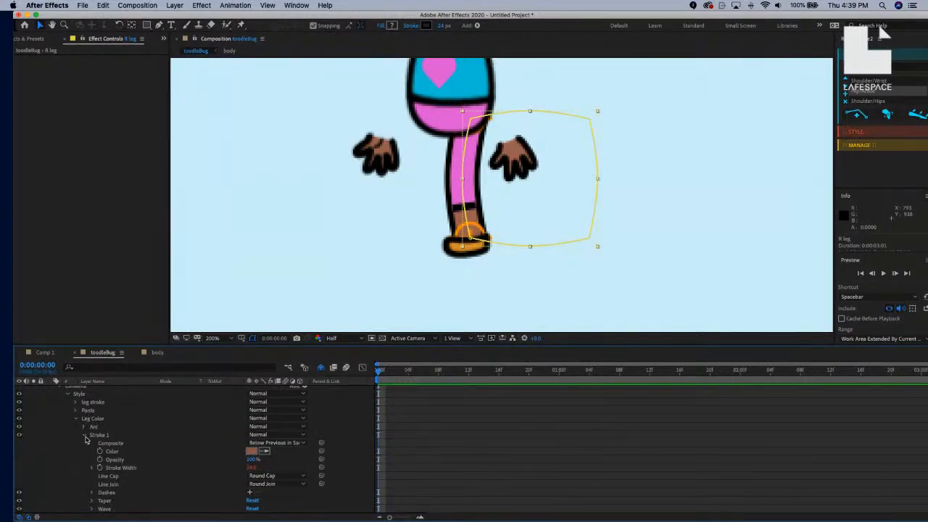
scroll(145, 445, down, 3)
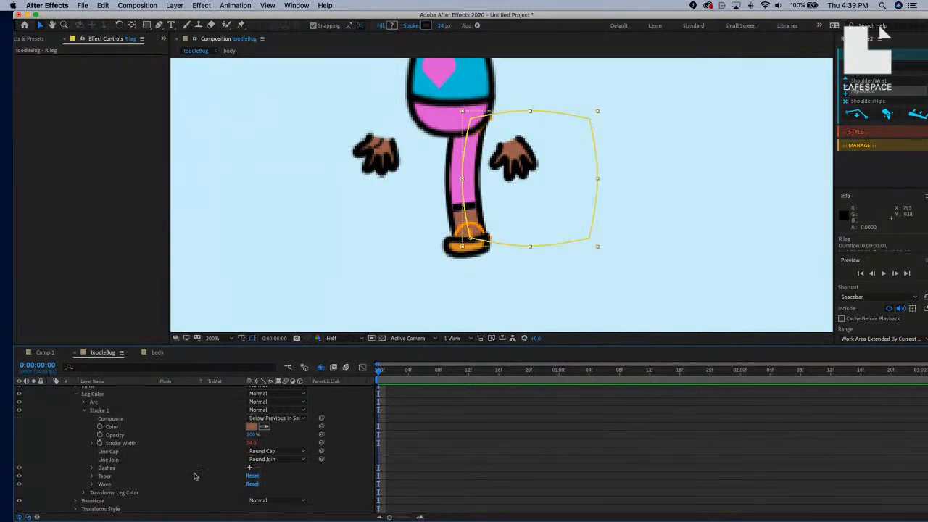
scroll(193, 476, down, 2)
scroll(87, 443, up, 2)
scroll(88, 442, down, 2)
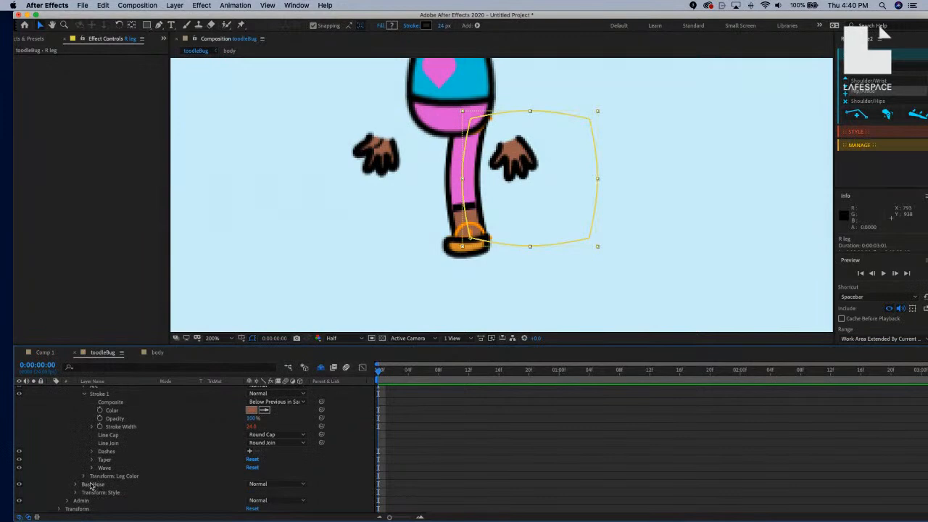
scroll(116, 473, up, 6)
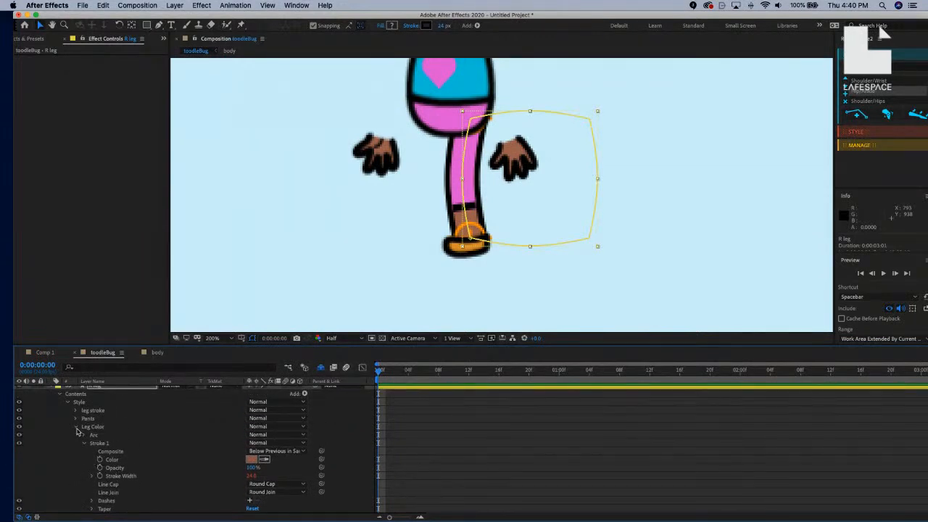
click(76, 428)
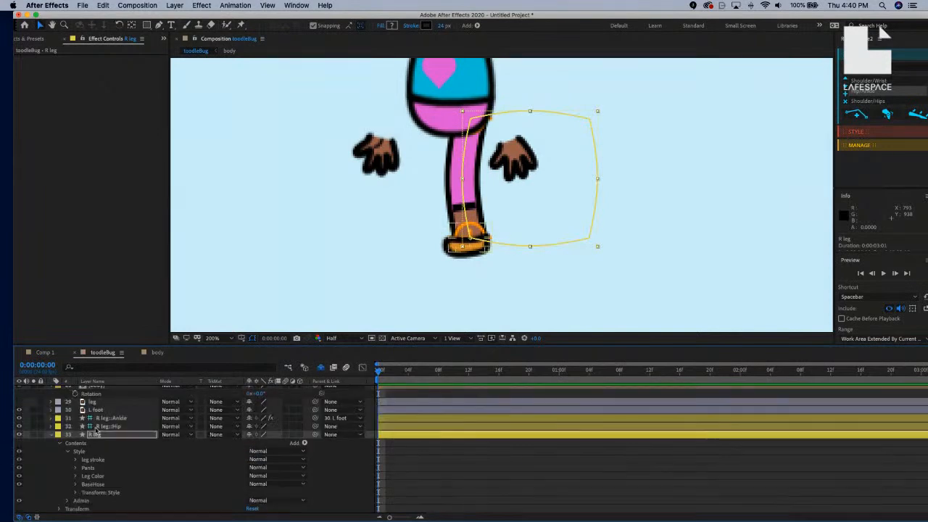
click(76, 462)
scroll(116, 466, down, 2)
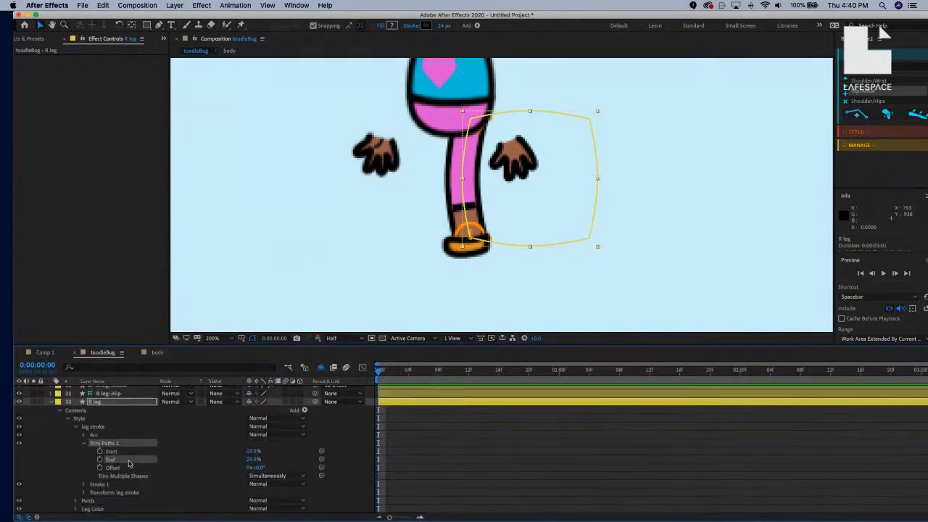
click(83, 442)
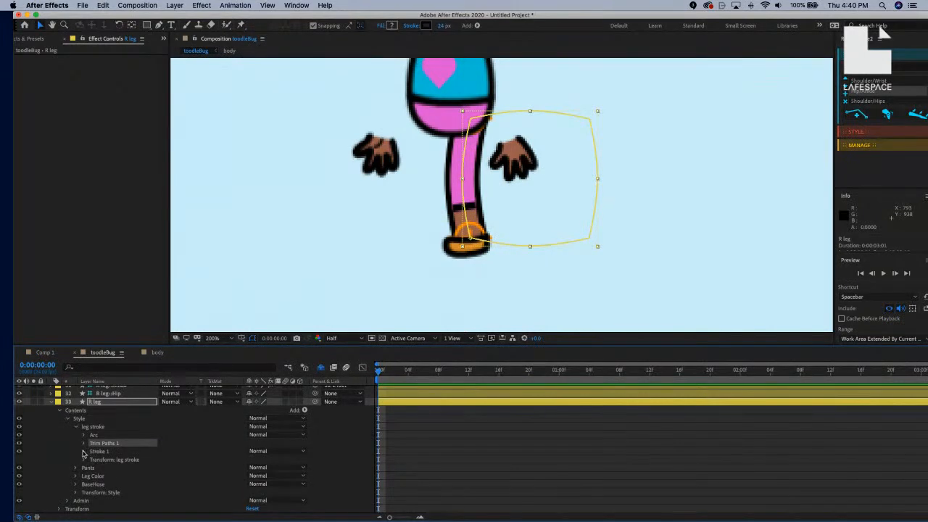
click(84, 450)
scroll(149, 458, down, 3)
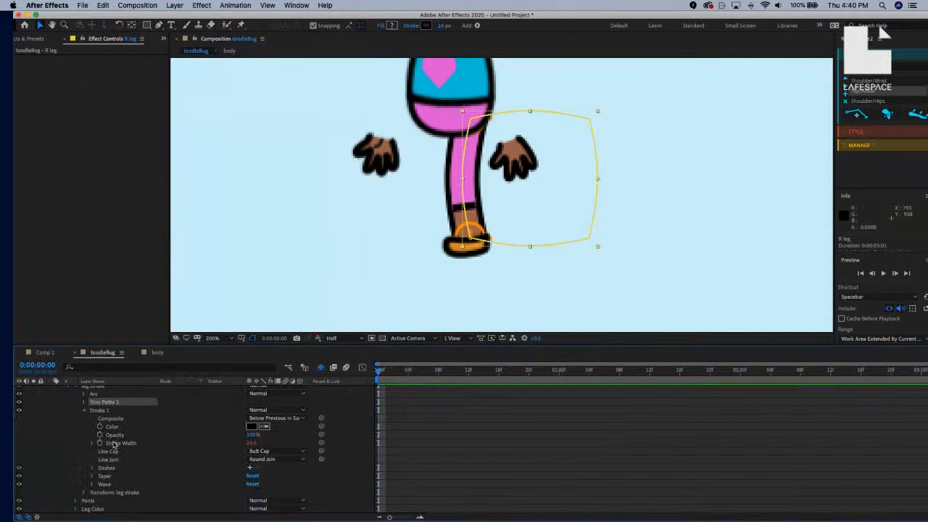
scroll(161, 453, down, 2)
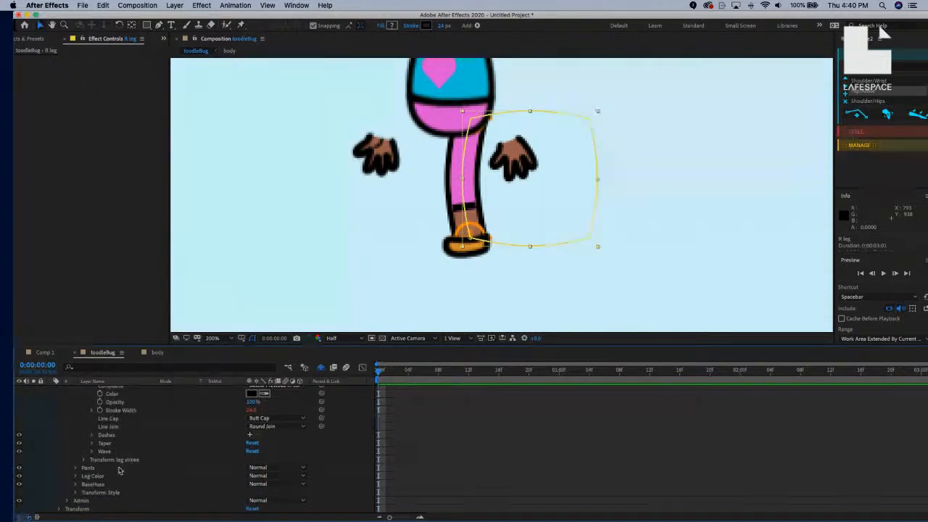
Pick-whip the leg stroke's Stroke Width to BaseHose's Stroke Width, making it 36, then collapse R leg.
click(75, 485)
scroll(146, 475, down, 5)
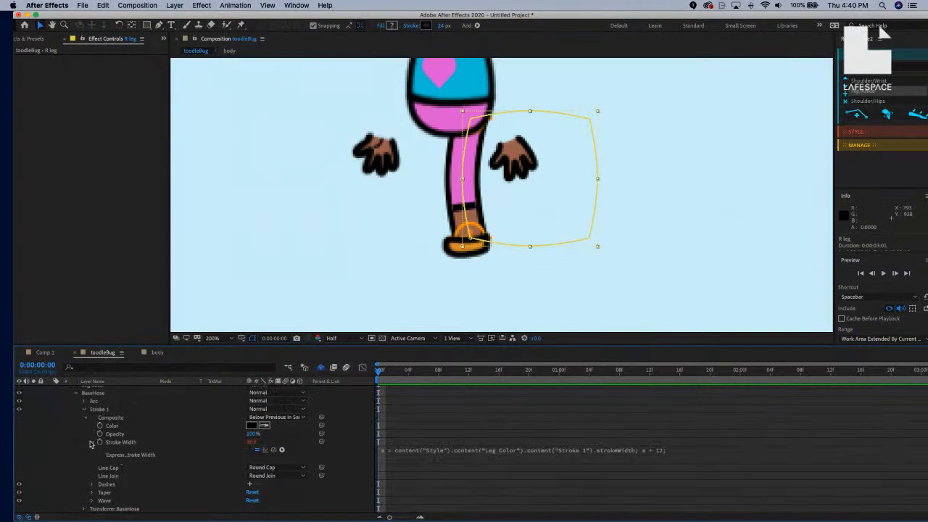
scroll(152, 453, up, 2)
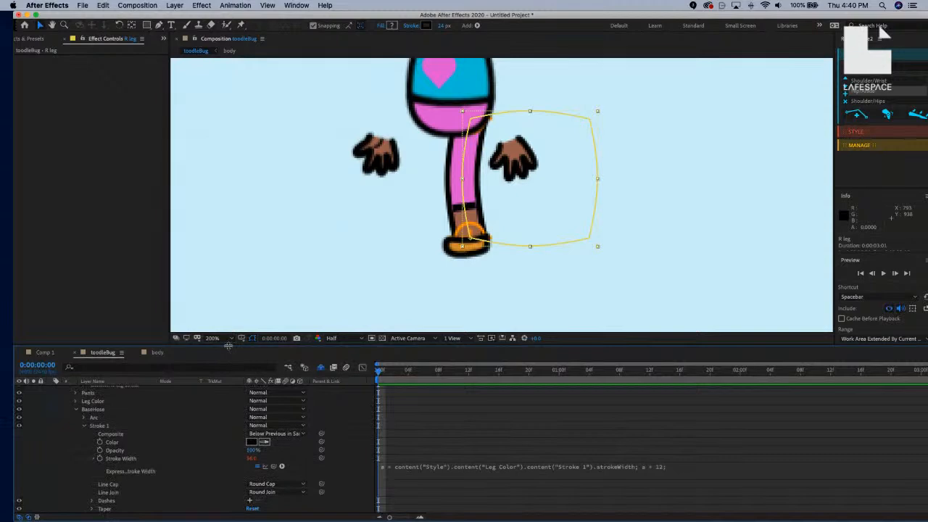
drag(228, 345, 222, 216)
click(321, 294)
drag(321, 294, 145, 421)
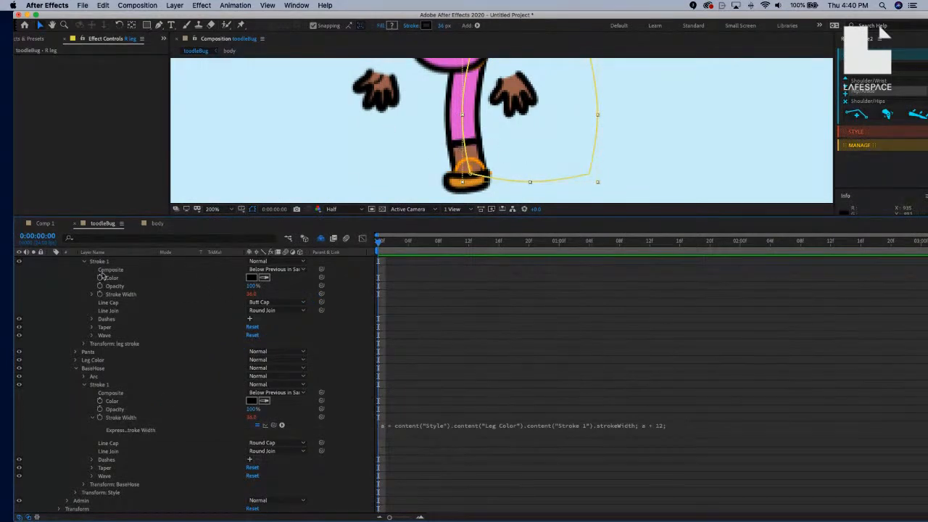
drag(195, 215, 222, 364)
scroll(131, 420, up, 5)
click(51, 467)
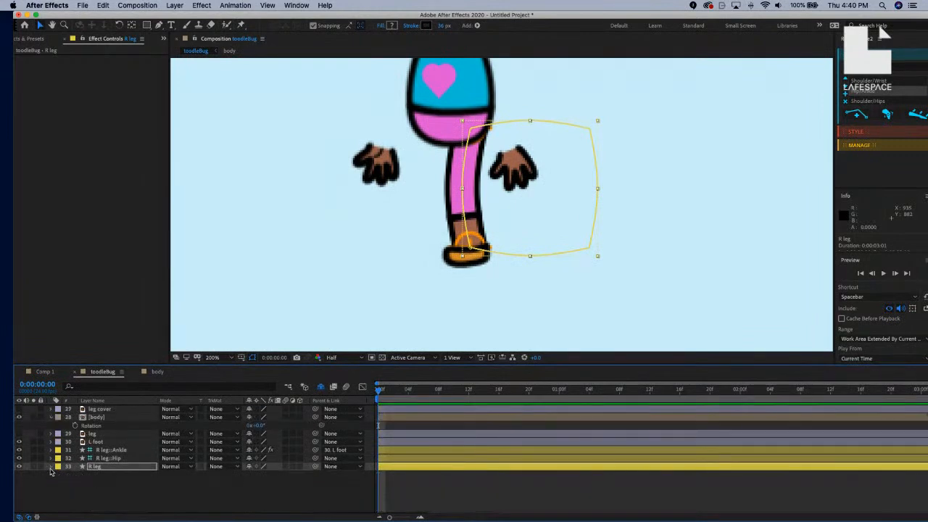
click(116, 442)
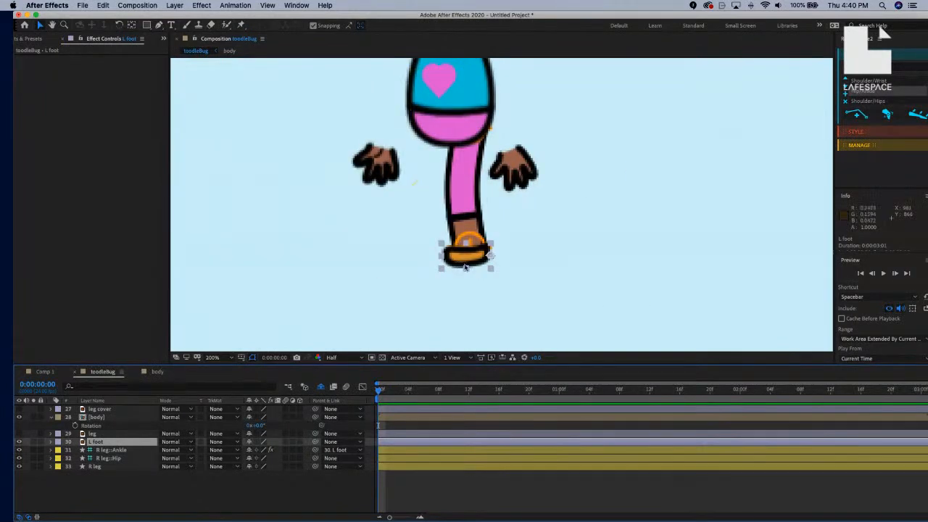
drag(472, 260, 459, 275)
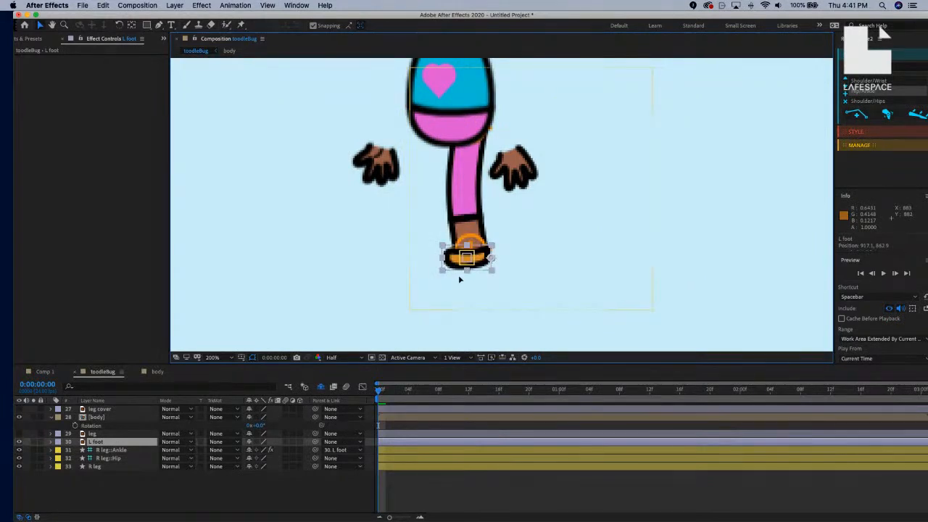
key(ctrl+z)
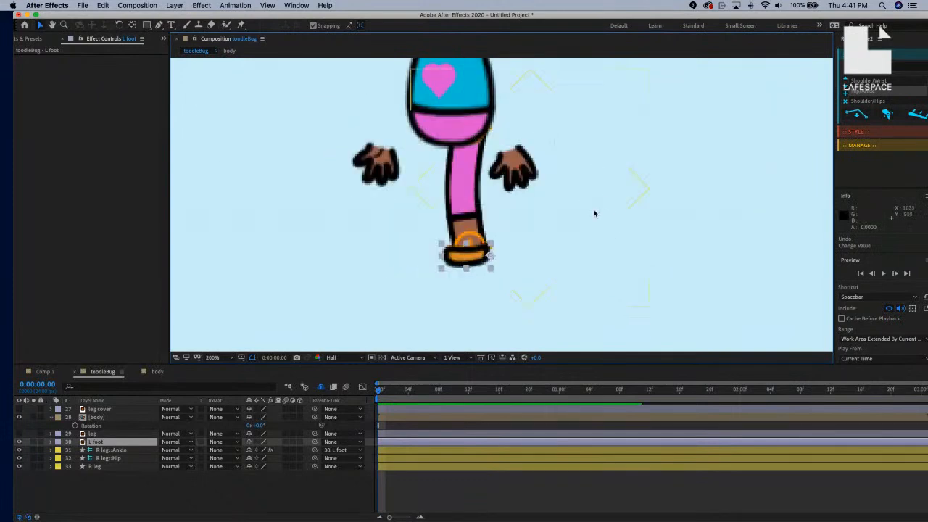
scroll(459, 155, down, 3)
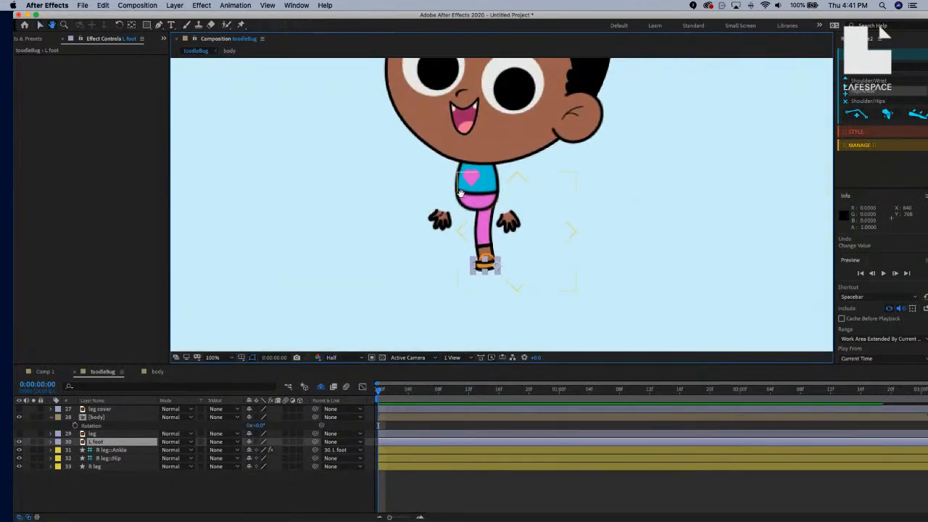
scroll(542, 203, down, 2)
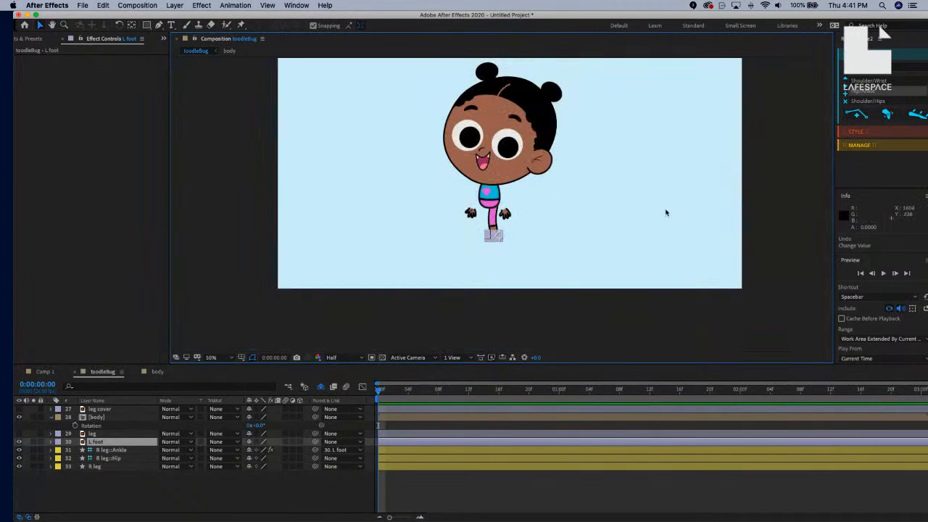
click(98, 450)
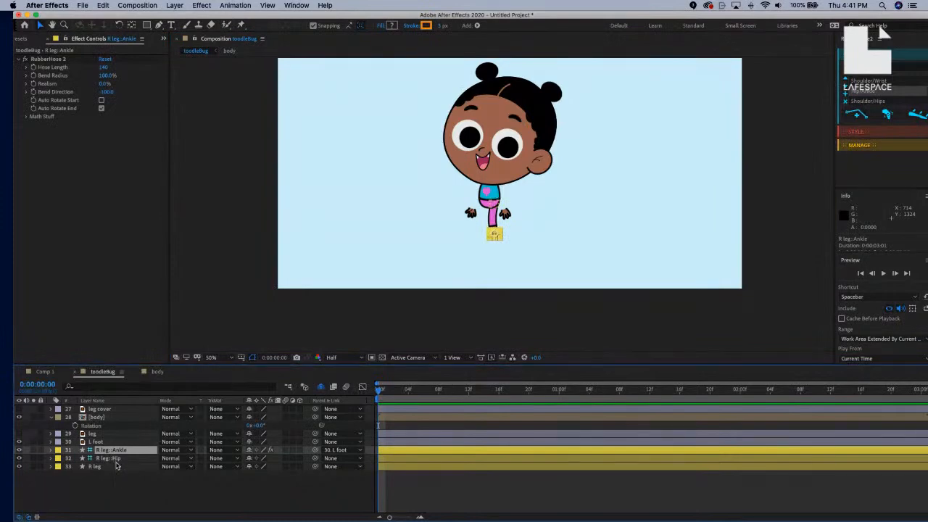
Duplicate the three R leg hose layers with RubberHose and move the copies below the originals.
shift+click(116, 467)
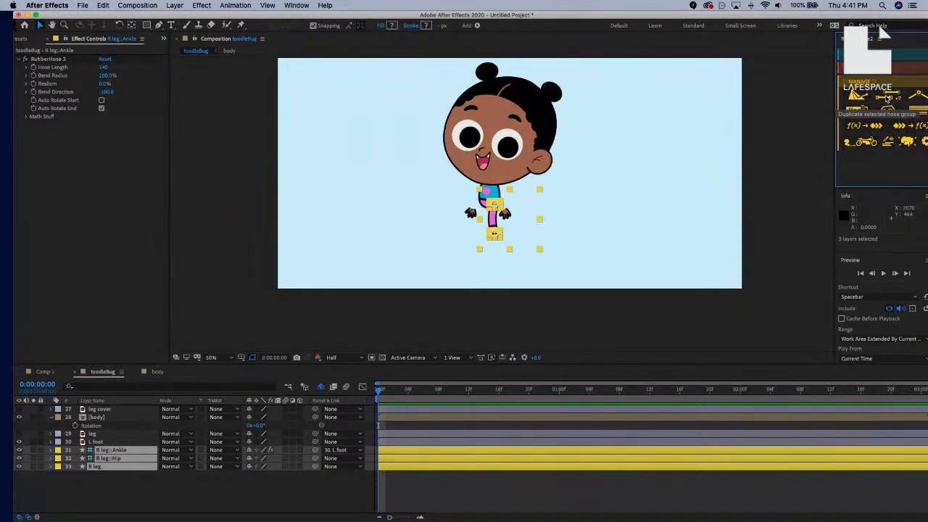
click(885, 98)
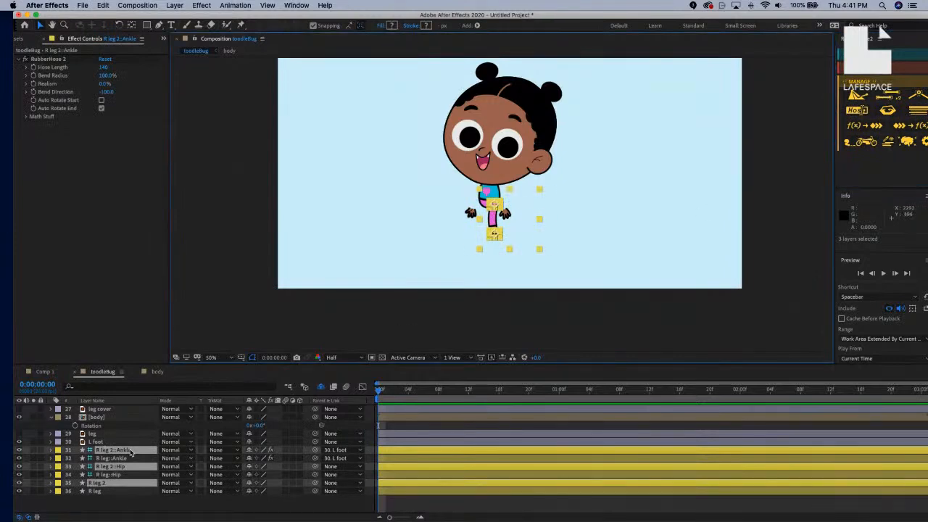
drag(131, 452, 127, 498)
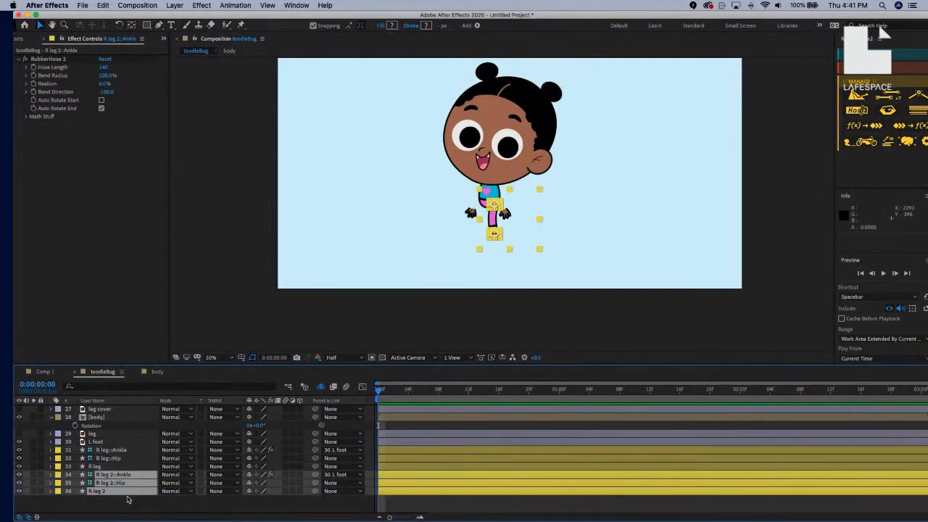
Rename the duplicated hose rig to L leg using Rename Hose.
click(860, 112)
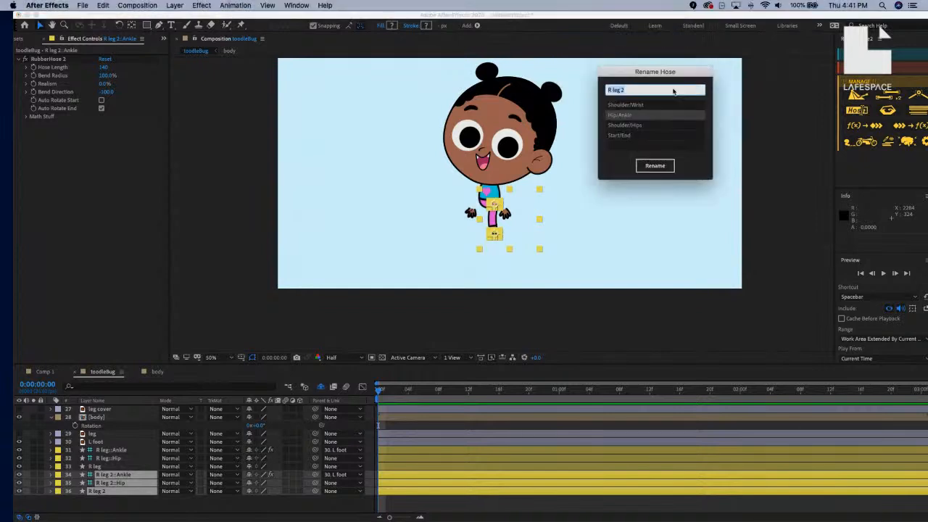
drag(678, 78, 615, 145)
click(581, 160)
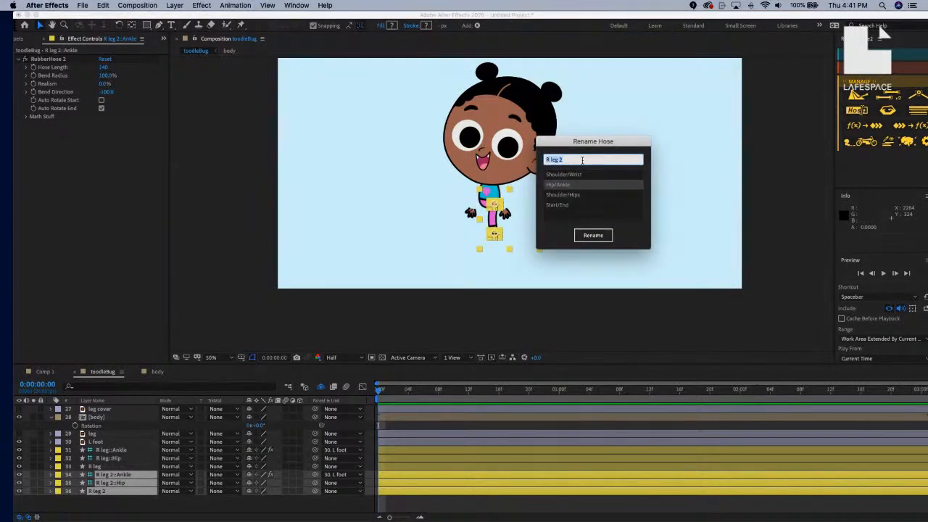
text(L leg)
click(599, 237)
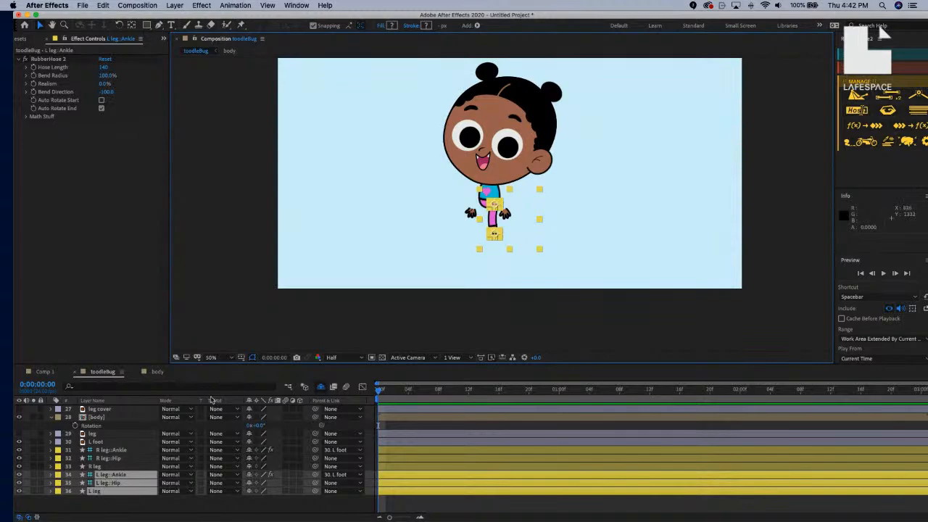
Shift the L leg hose left beside the right leg, then select the L foot layer.
key(period)
key(period)
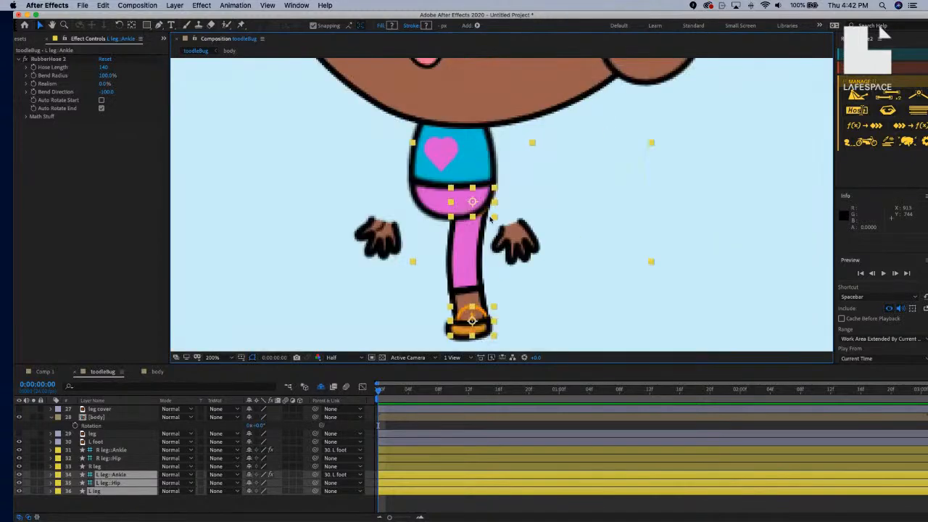
shift+click(471, 263)
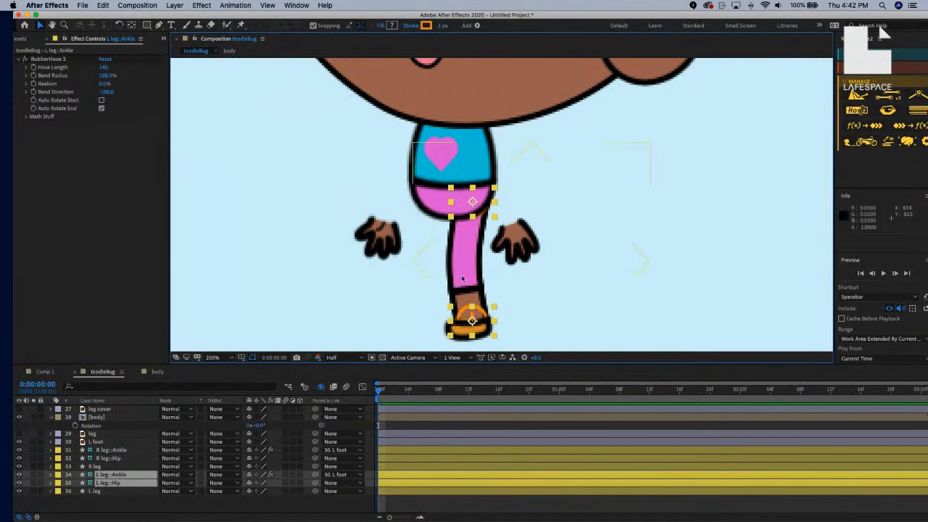
shift+click(127, 492)
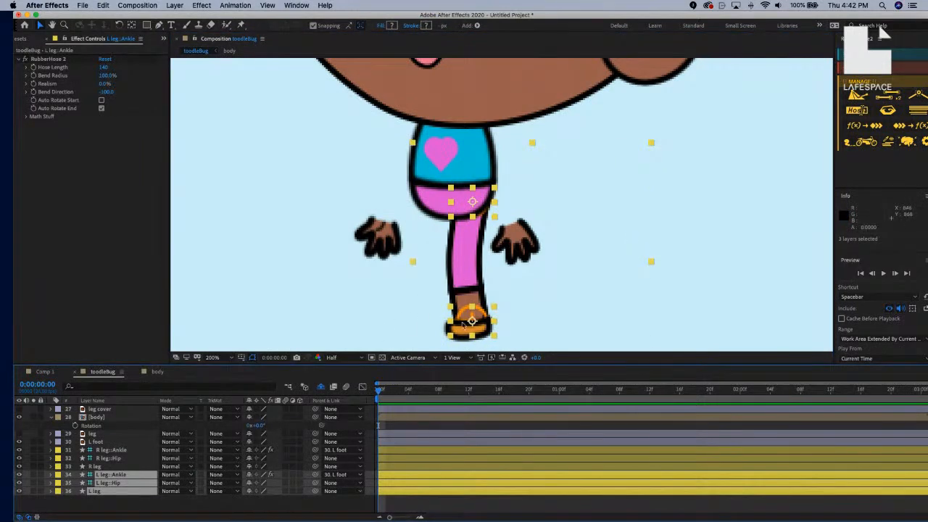
drag(459, 329, 431, 320)
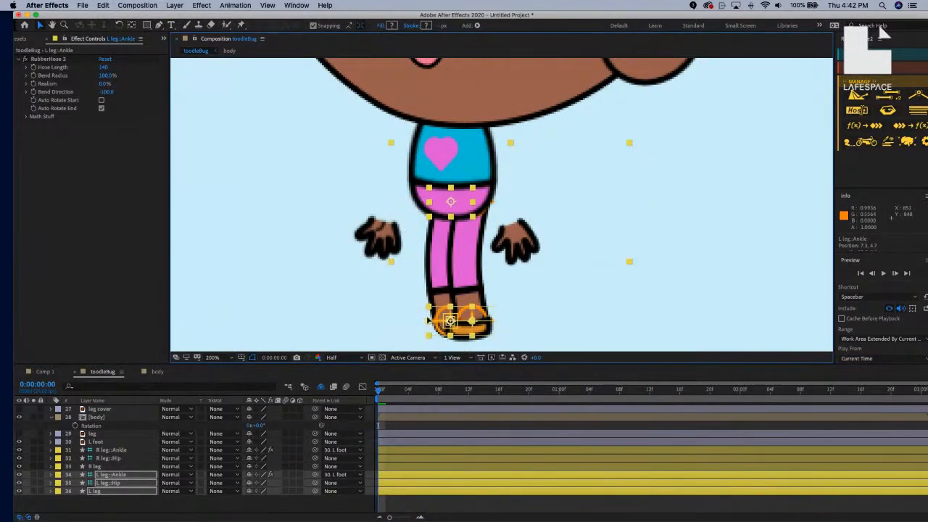
key(Left)
key(Left)
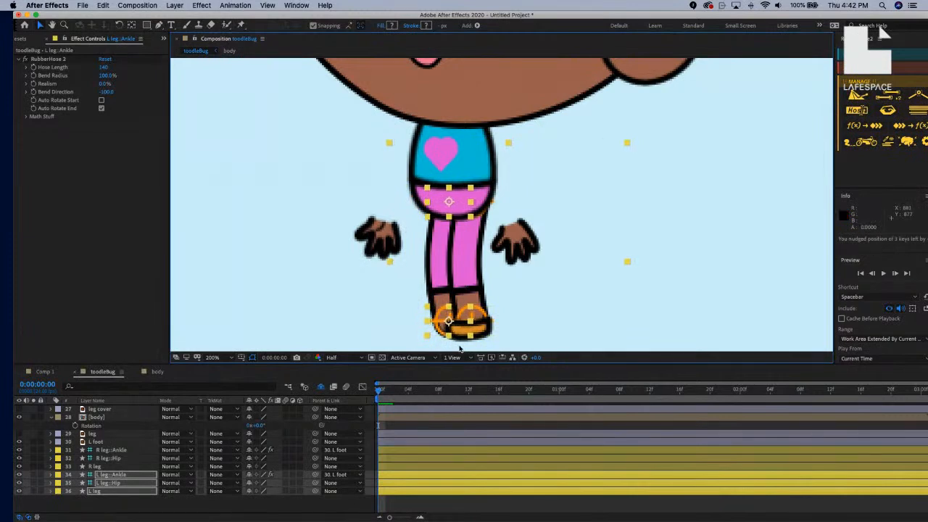
key(Left)
key(Left)
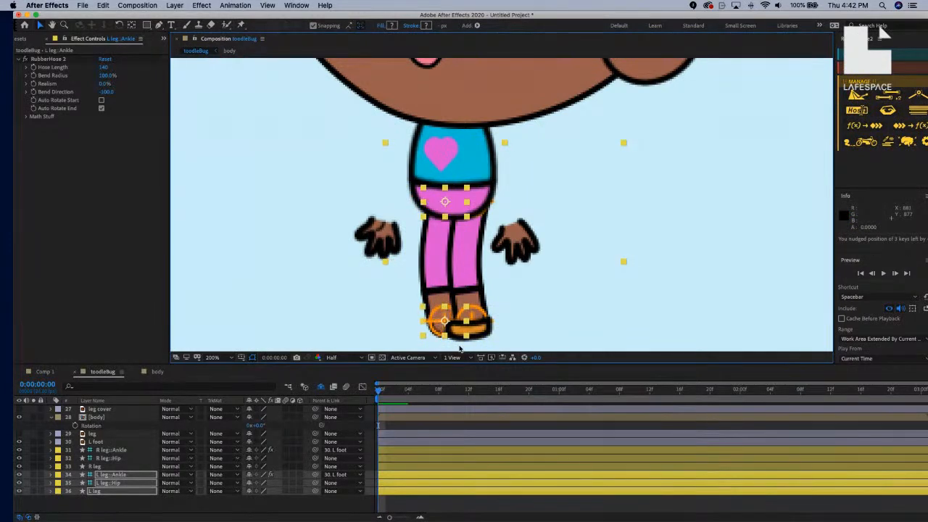
key(Left)
key(Left)
key(Left)
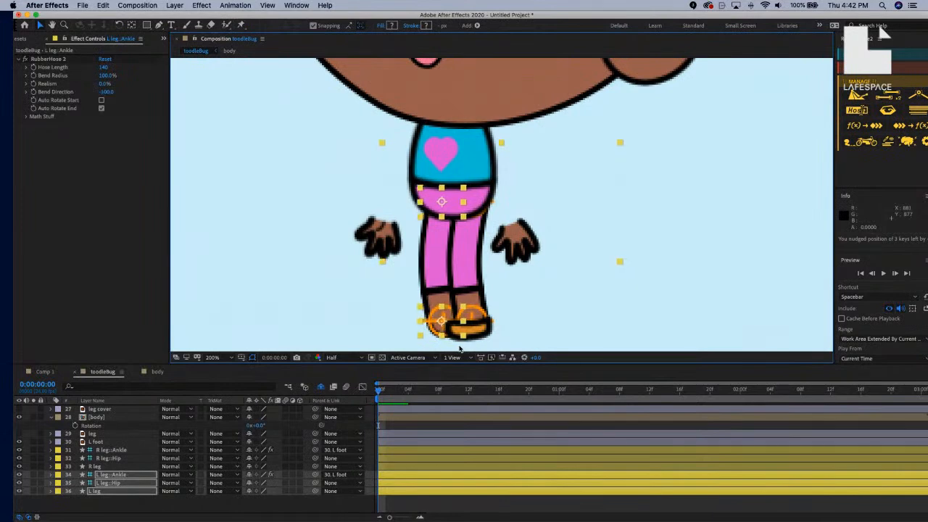
key(Left)
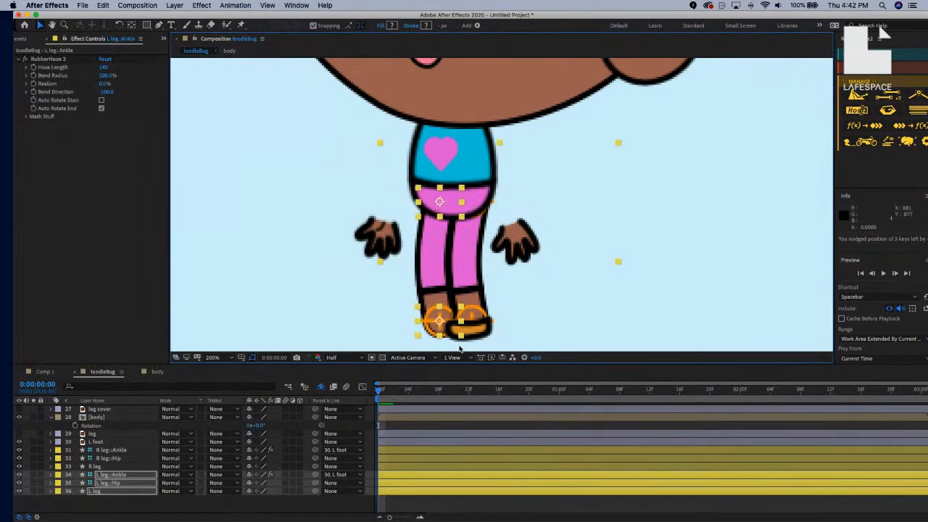
key(Left)
key(Left)
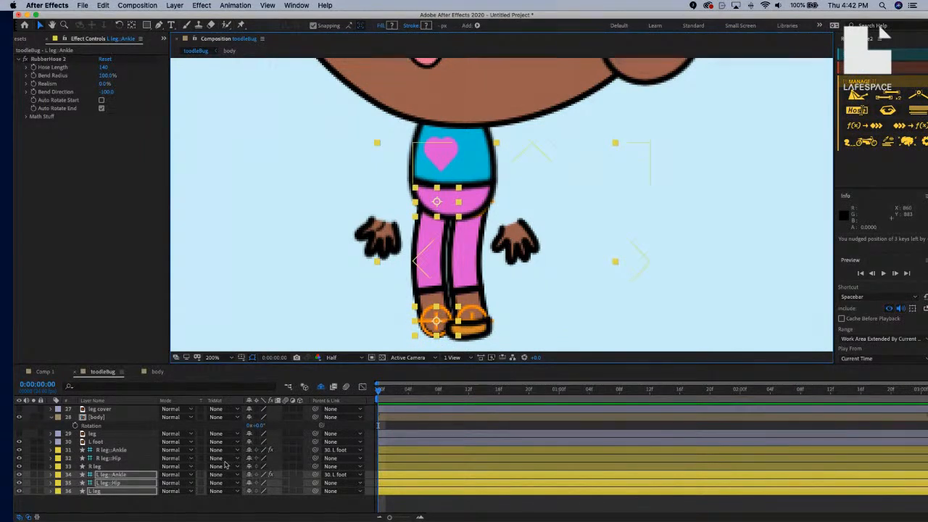
click(116, 500)
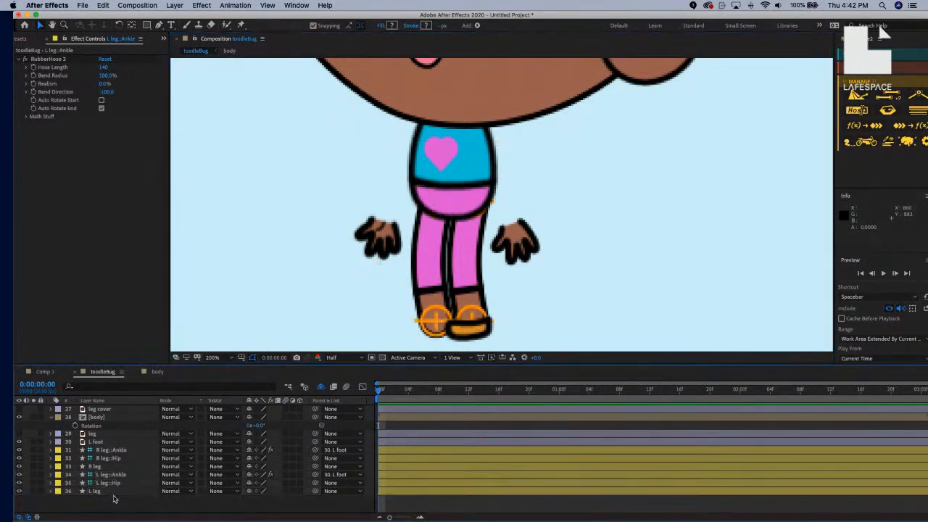
click(115, 443)
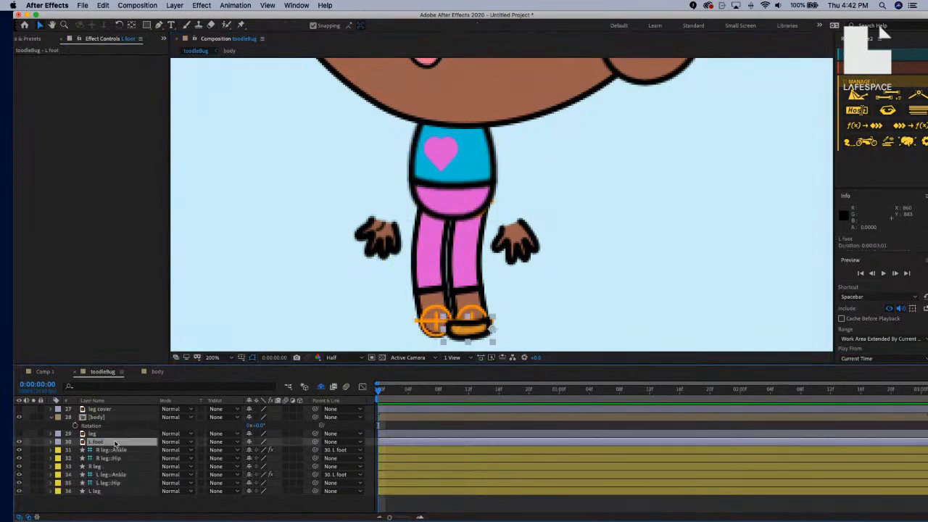
Duplicate L foot into L foot 2, shift it left, and place it above the L leg layers.
key(super+d)
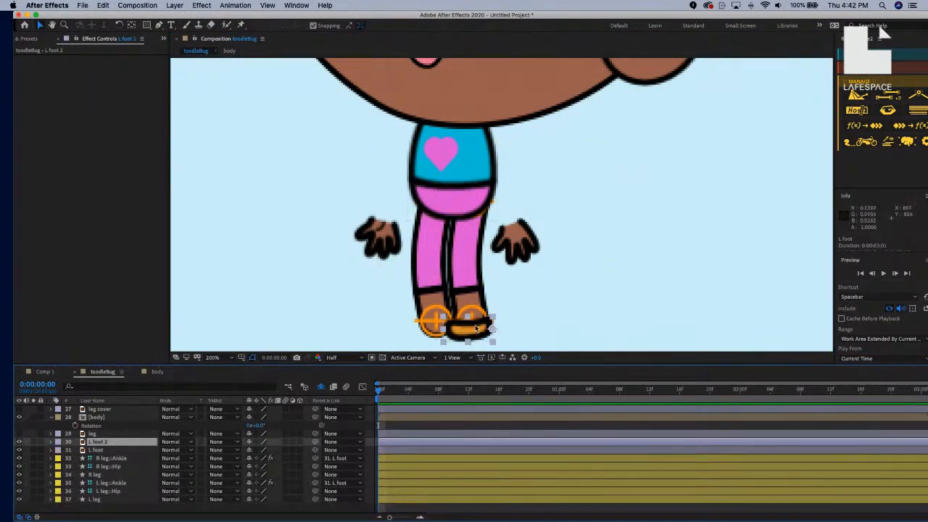
drag(474, 334, 436, 333)
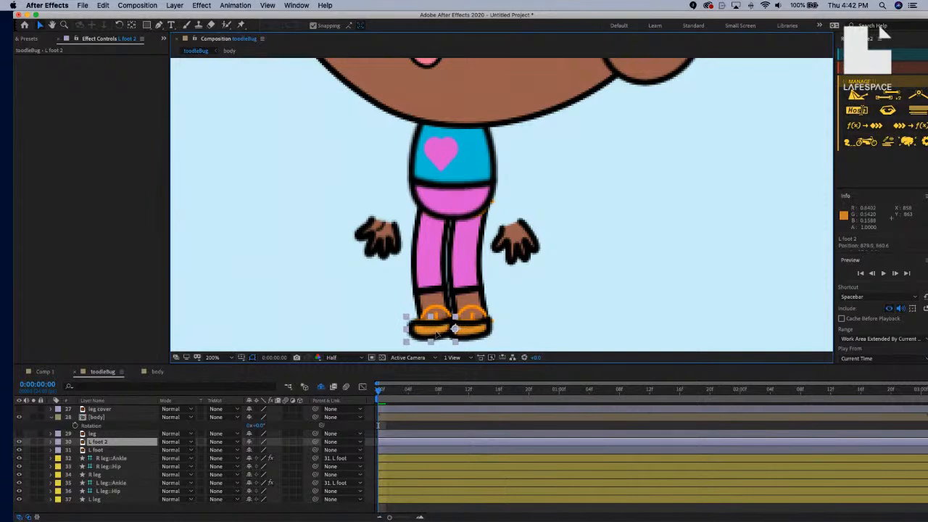
drag(125, 444, 125, 480)
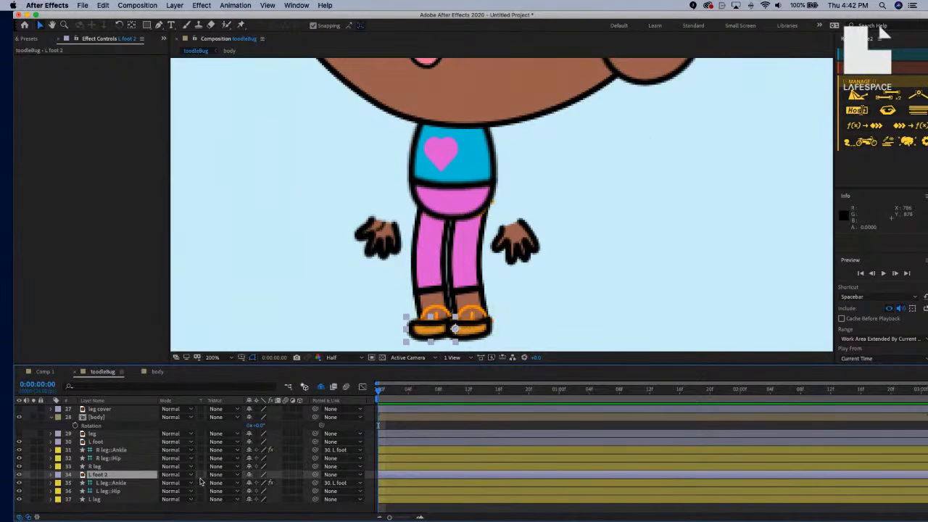
Parent L leg::Ankle to L foot 2, then test the leg bend and undo it.
drag(314, 475, 124, 476)
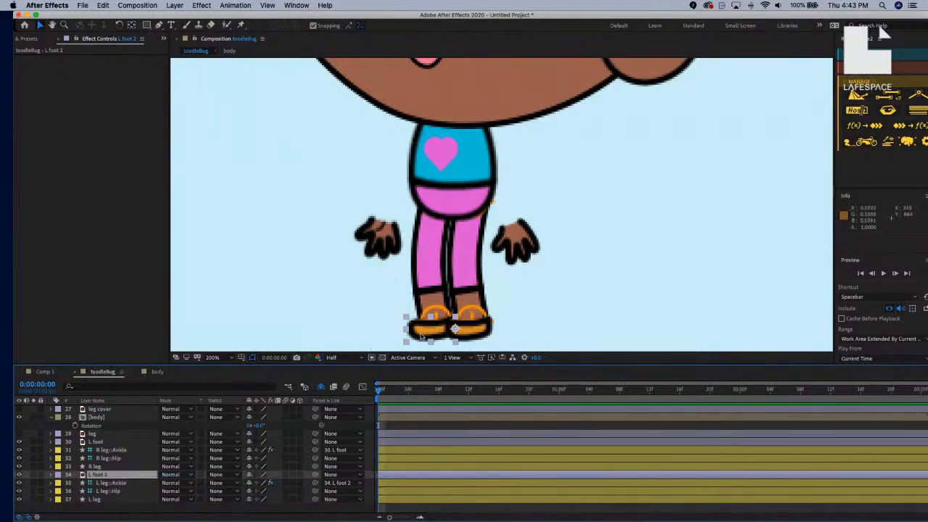
mouse_move(430, 333)
mouse_down()
mouse_move(400, 332)
mouse_move(429, 332)
mouse_move(417, 332)
mouse_up()
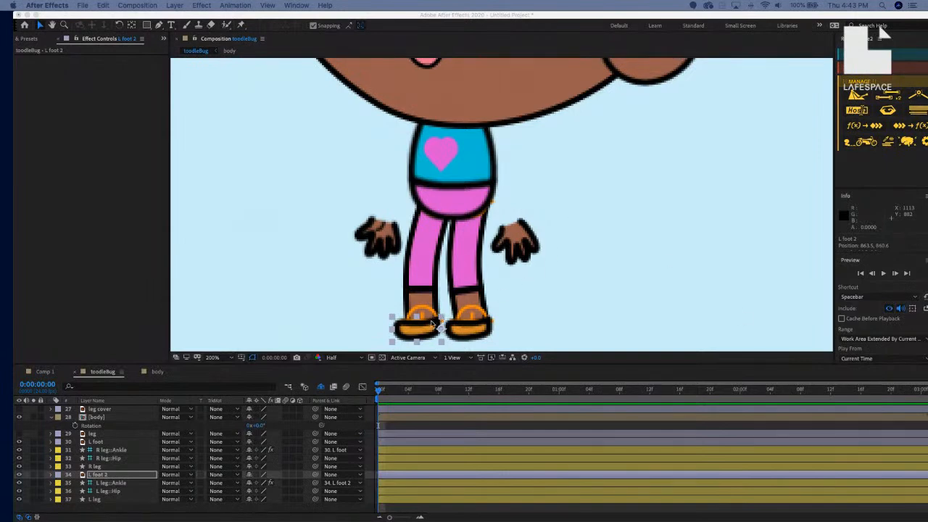
drag(426, 331, 384, 333)
key(super+z)
key(super+z)
key(super+z)
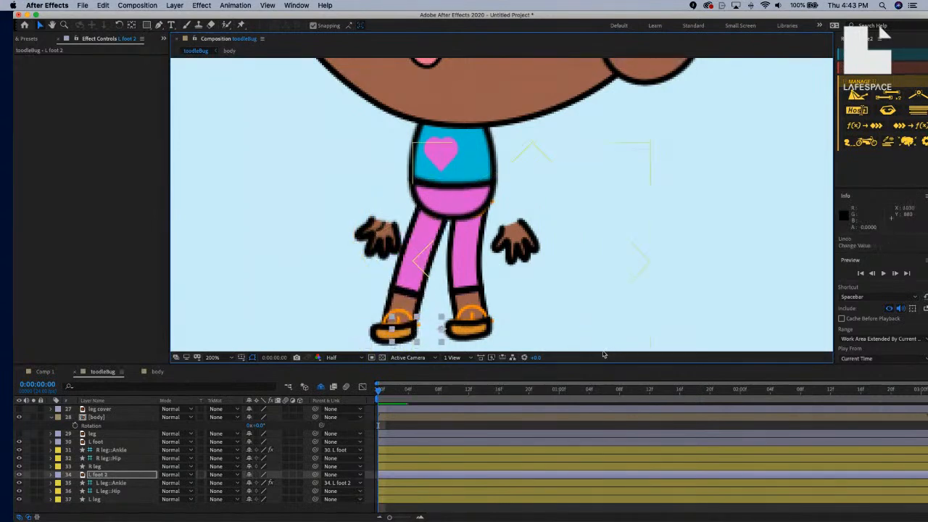
key(comma)
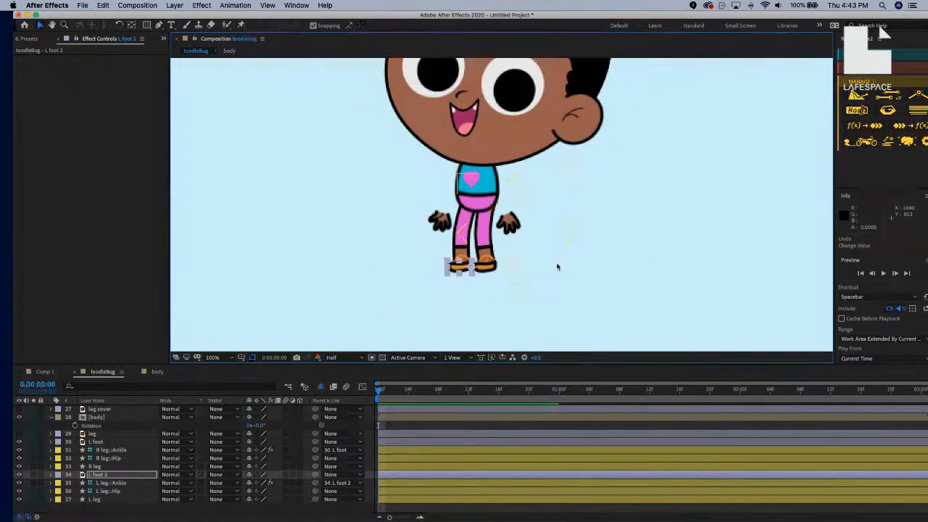
drag(505, 211, 485, 288)
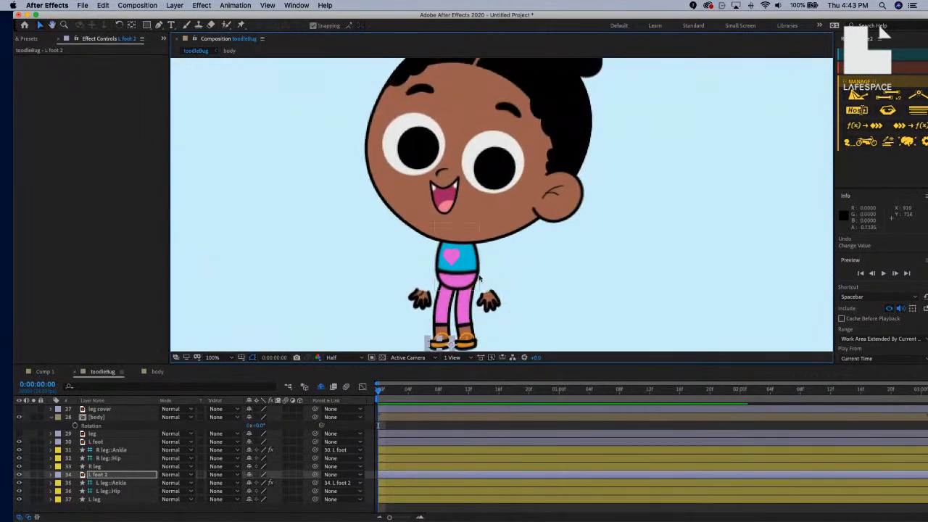
click(51, 417)
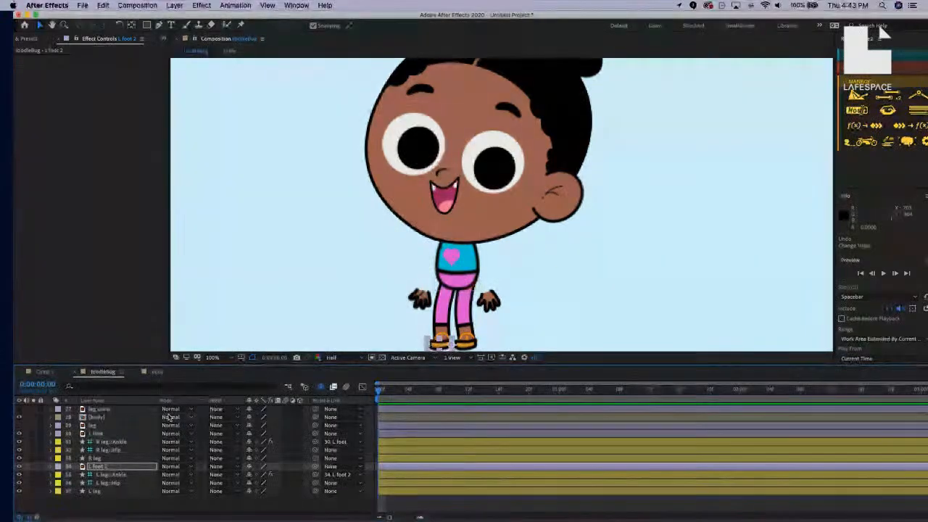
click(132, 410)
Show the leg cover layer and convert it with Create Shapes from Vector Layer.
click(20, 410)
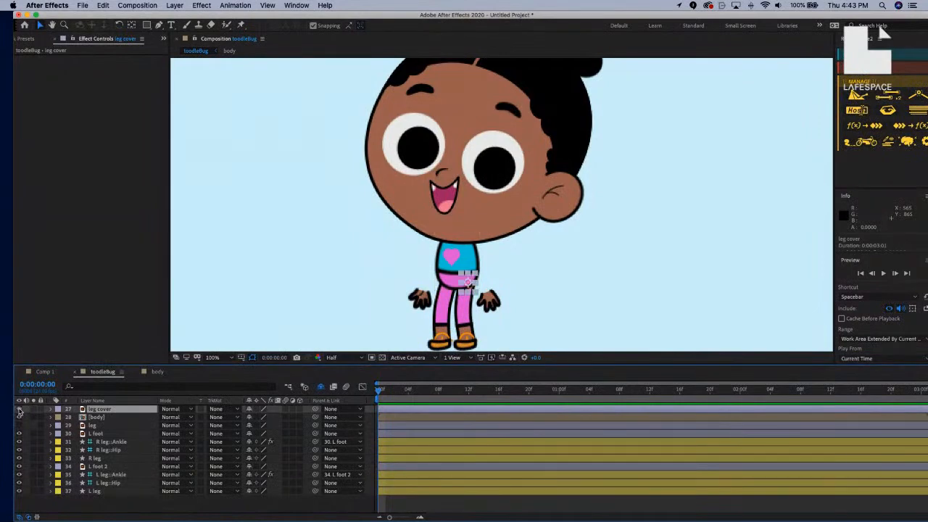
scroll(486, 287, up, 1)
scroll(485, 286, down, 4)
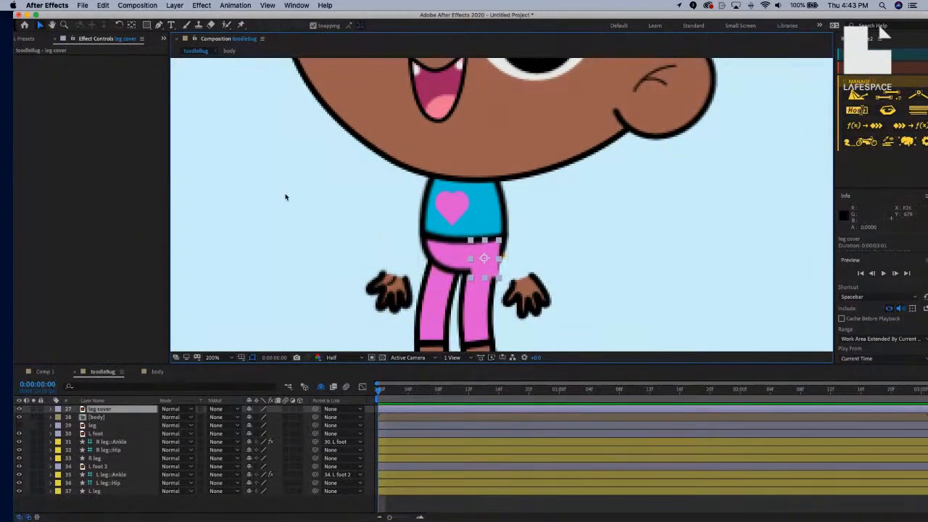
click(175, 6)
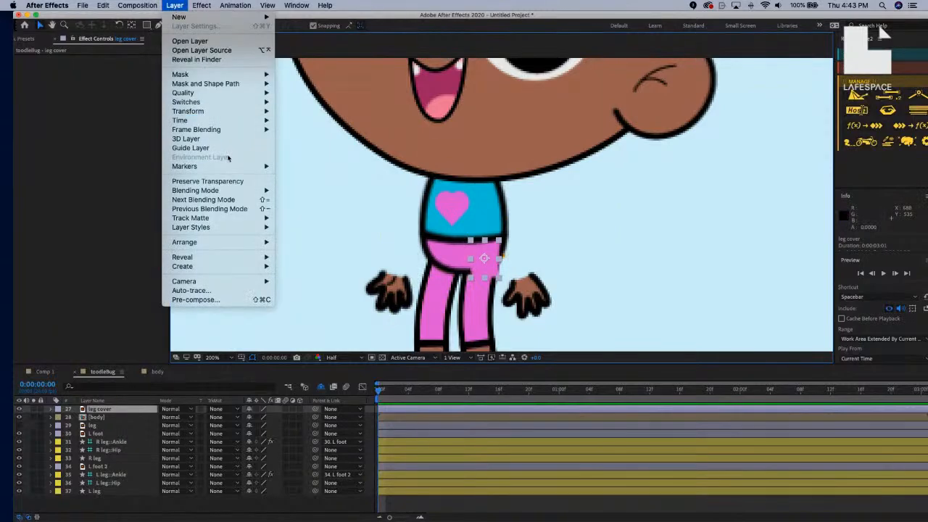
mouse_move(202, 265)
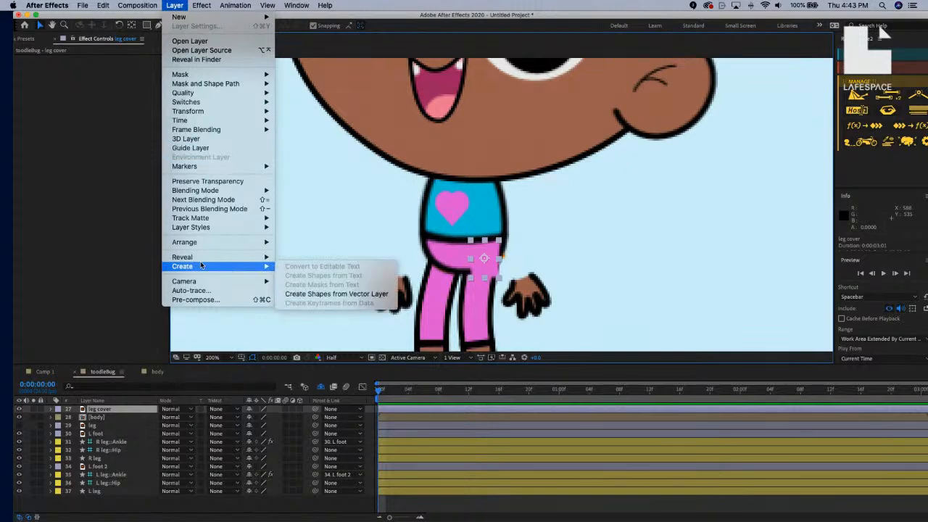
click(294, 294)
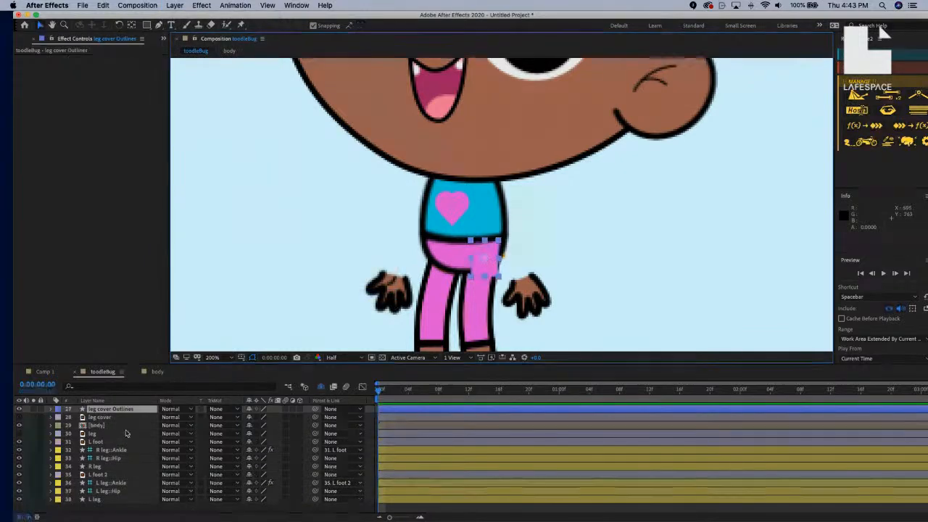
Delete the original leg cover layer and rename leg cover Outlines to leg cover.
click(116, 418)
key(Delete)
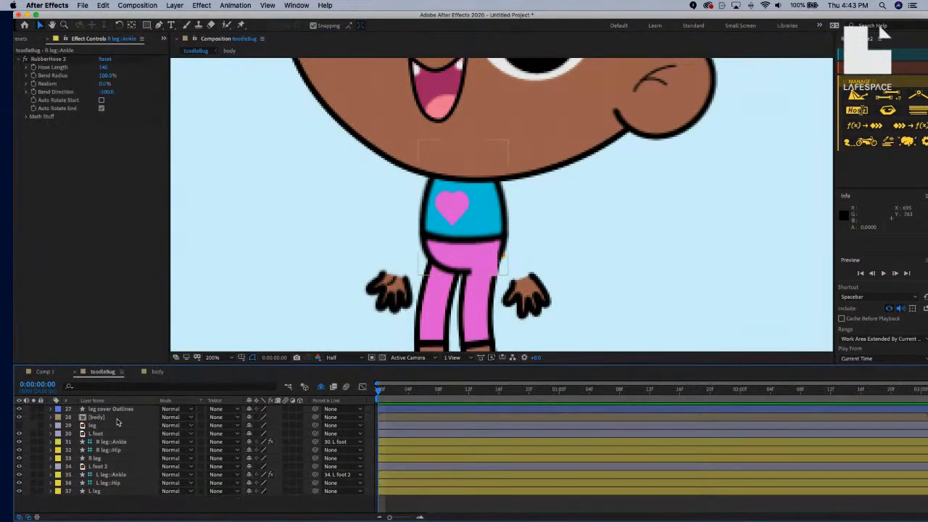
click(122, 410)
key(Return)
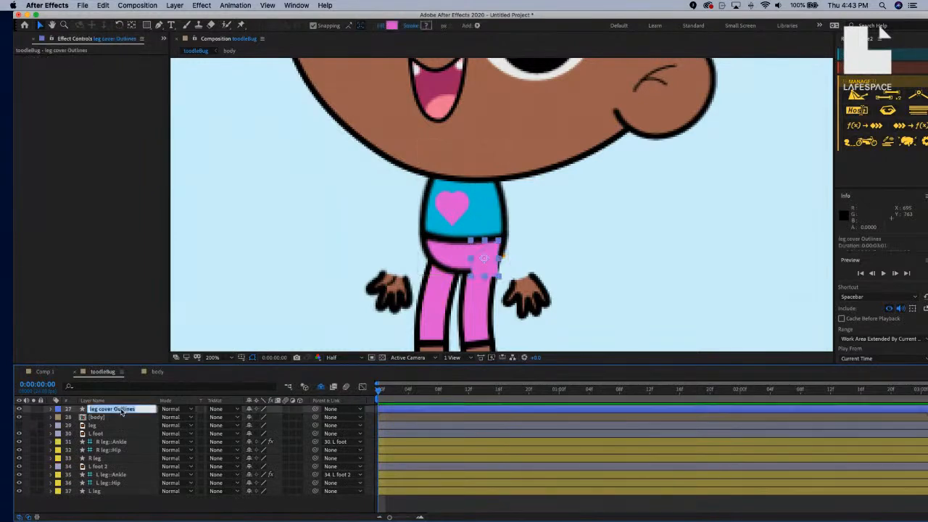
key(Right)
key(BackSpace)
key(Return)
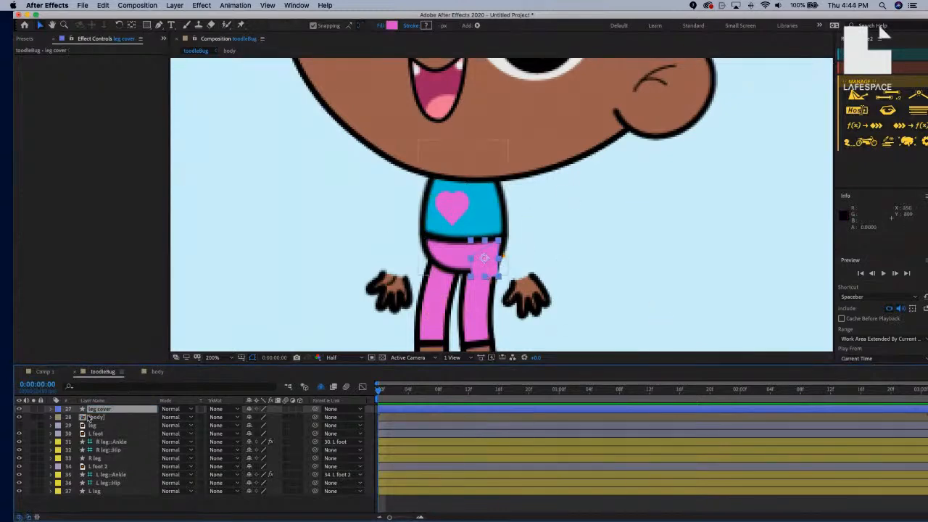
Expand leg cover's Contents and Group 1 to select Path 1.
click(51, 411)
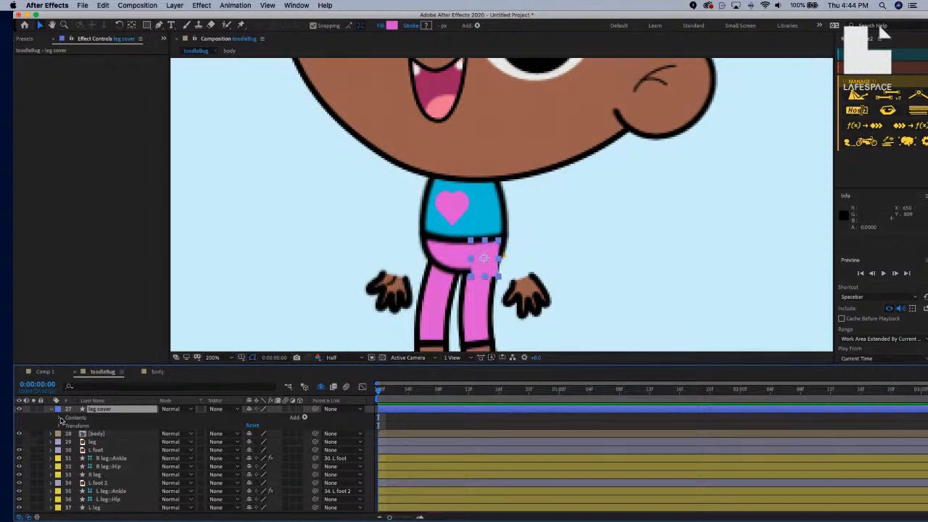
click(61, 419)
click(68, 426)
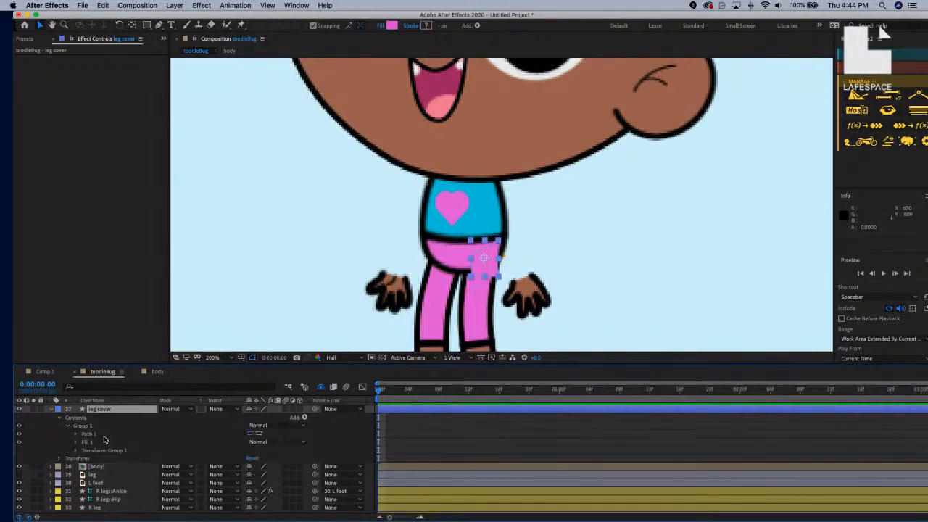
click(88, 434)
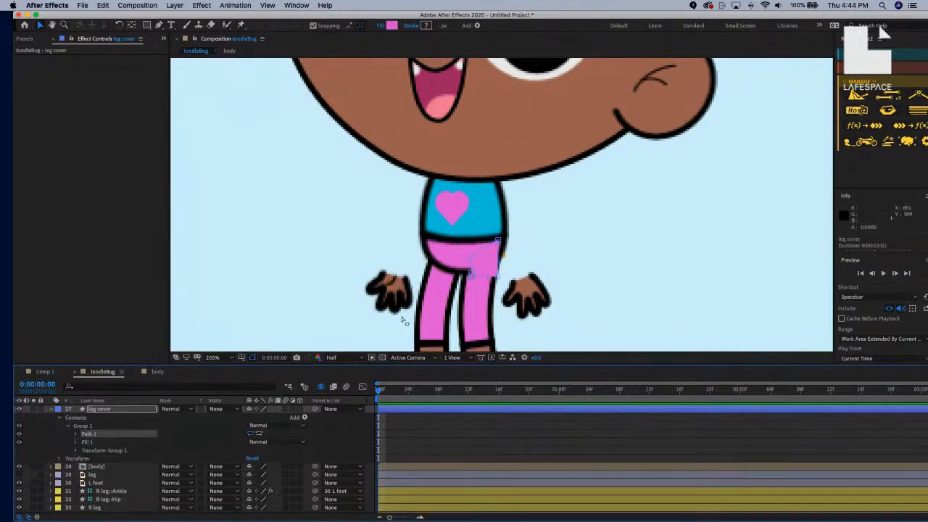
Reshape the pink cover's Path 1 over the hip with an added left-edge point, then parent it to R leg.
scroll(481, 264, up, 2)
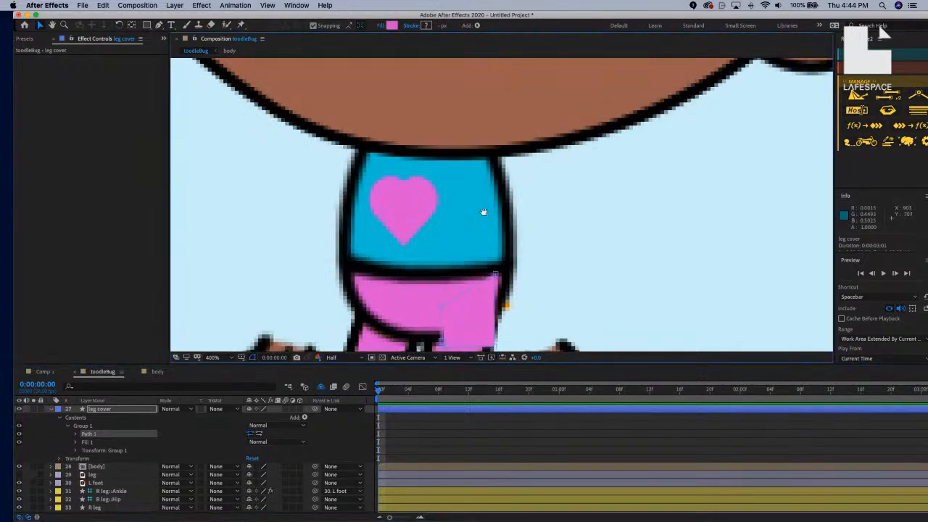
drag(484, 212, 472, 112)
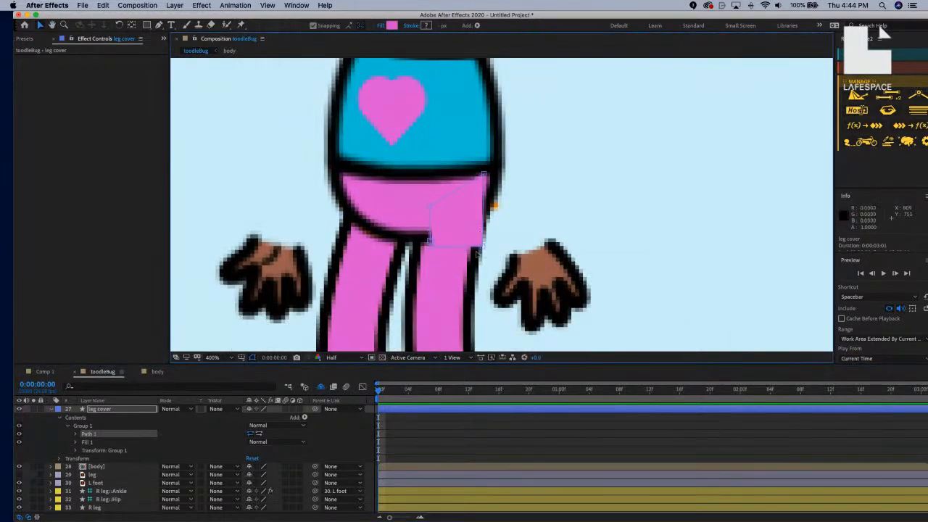
drag(482, 246, 468, 262)
click(430, 242)
click(430, 236)
drag(430, 249, 422, 260)
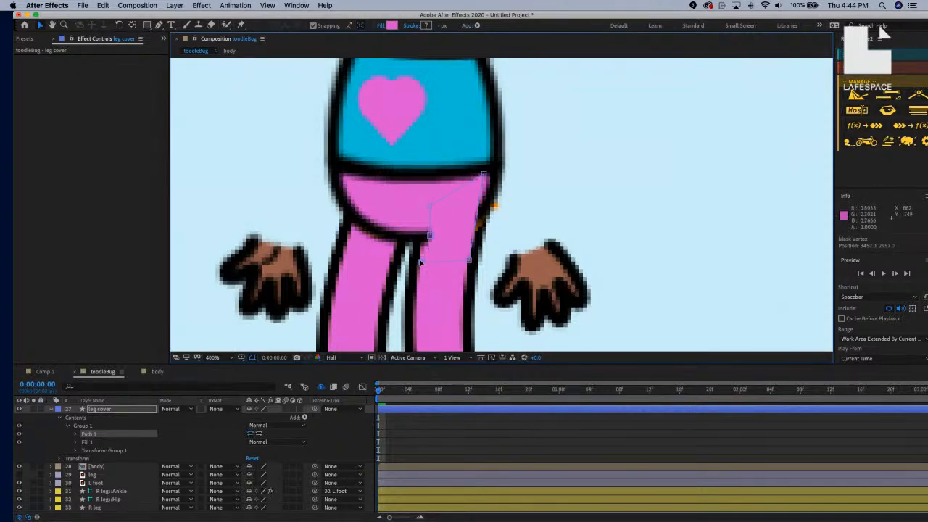
drag(484, 174, 477, 208)
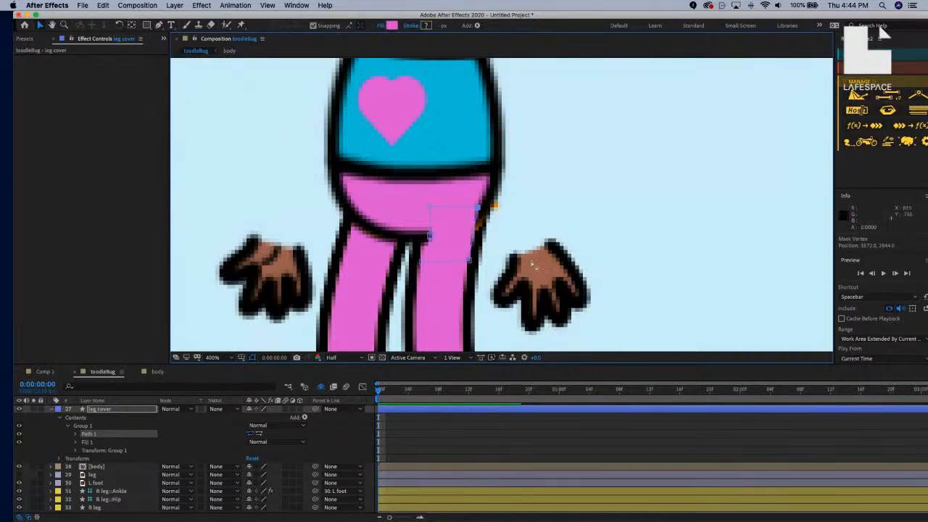
click(52, 409)
drag(314, 409, 113, 459)
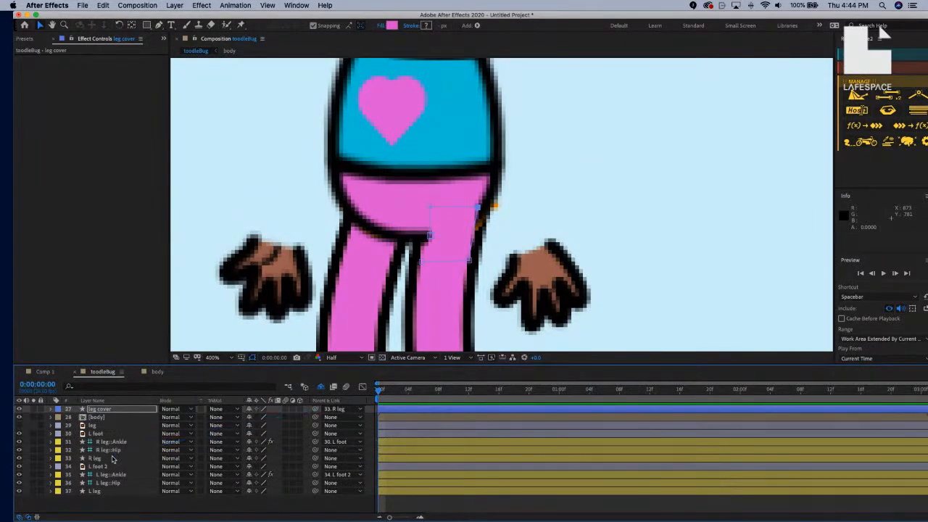
Zoom out and test the leg by lifting the left foot, then undo.
key(comma)
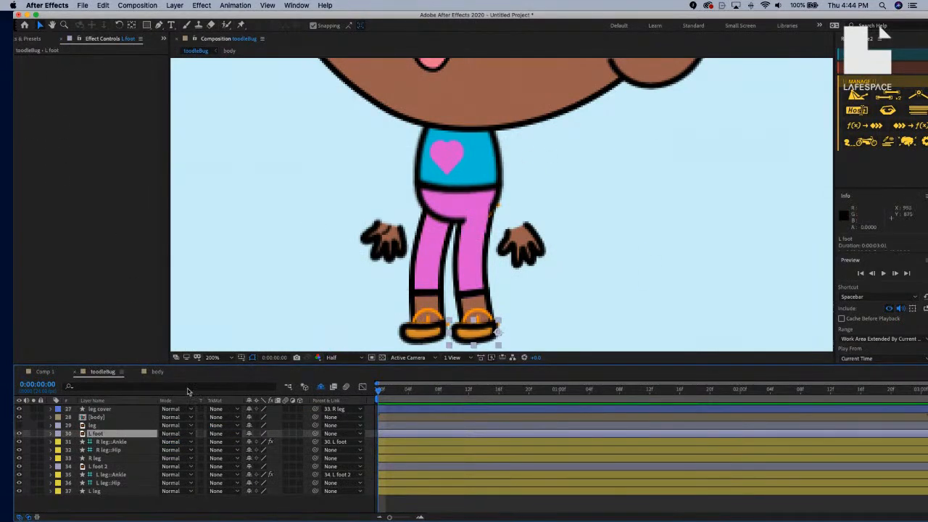
drag(454, 320, 409, 288)
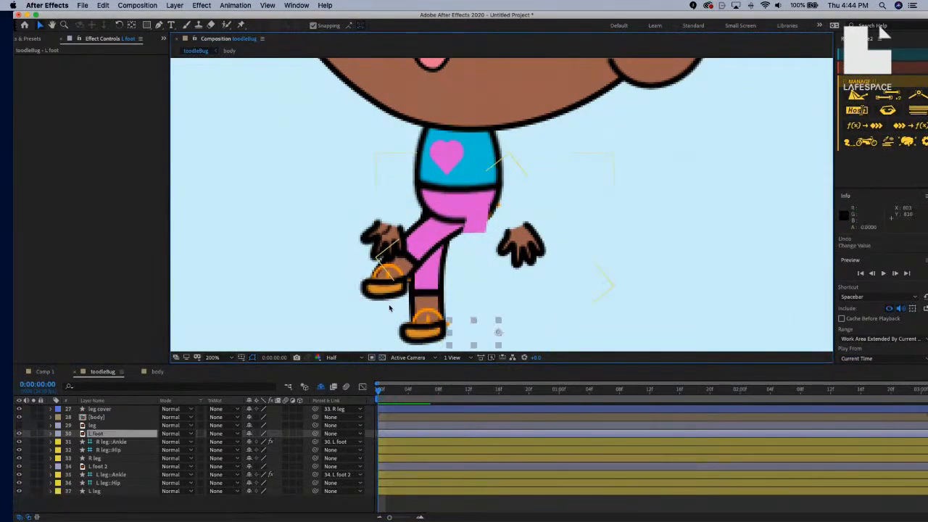
key(super+z)
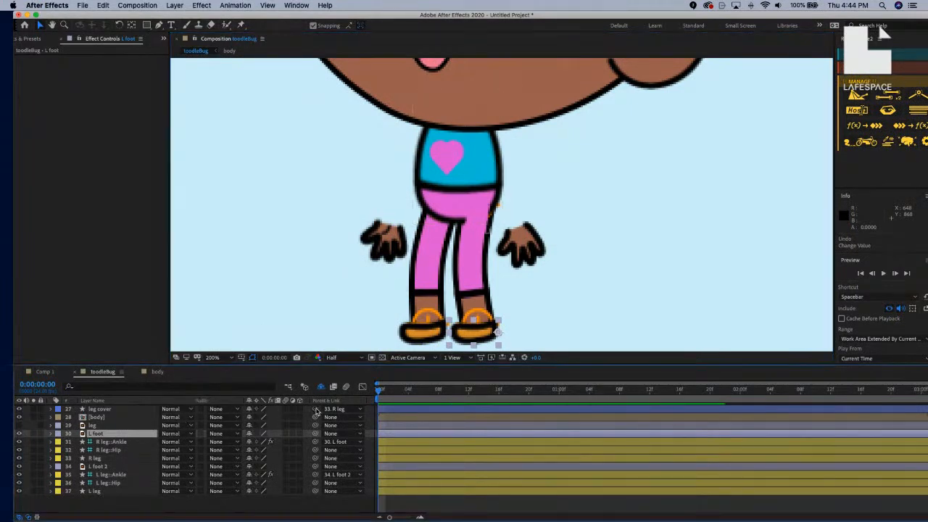
Re-parent the leg cover to R leg::Hip and verify with an undone left-foot test move.
drag(316, 411, 130, 450)
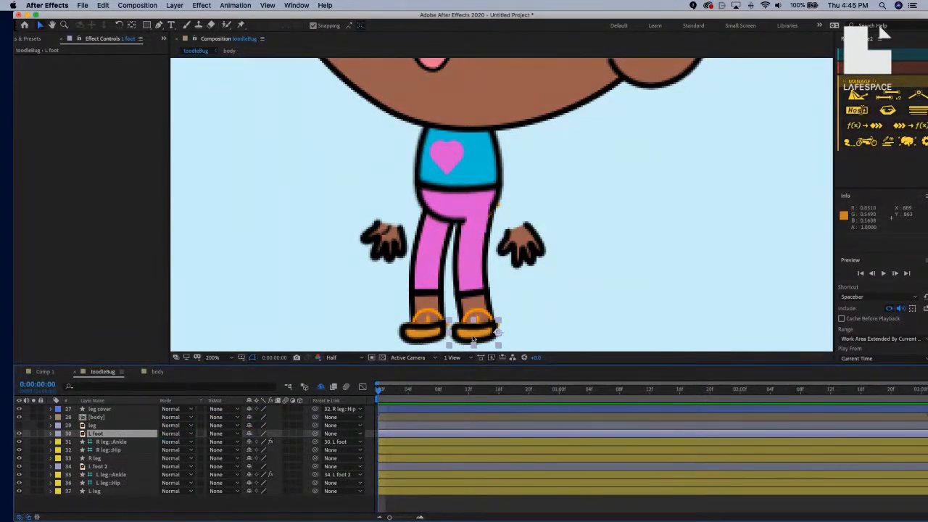
drag(432, 295, 458, 333)
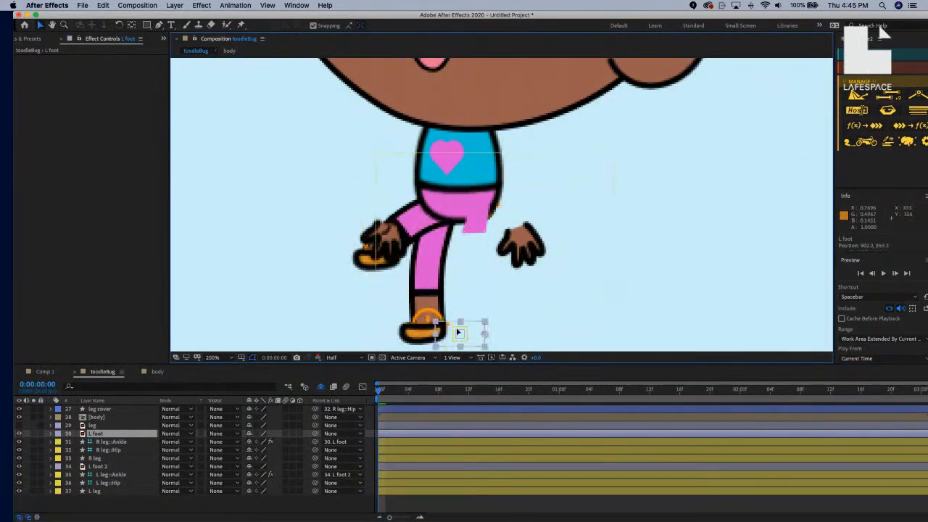
key(super+z)
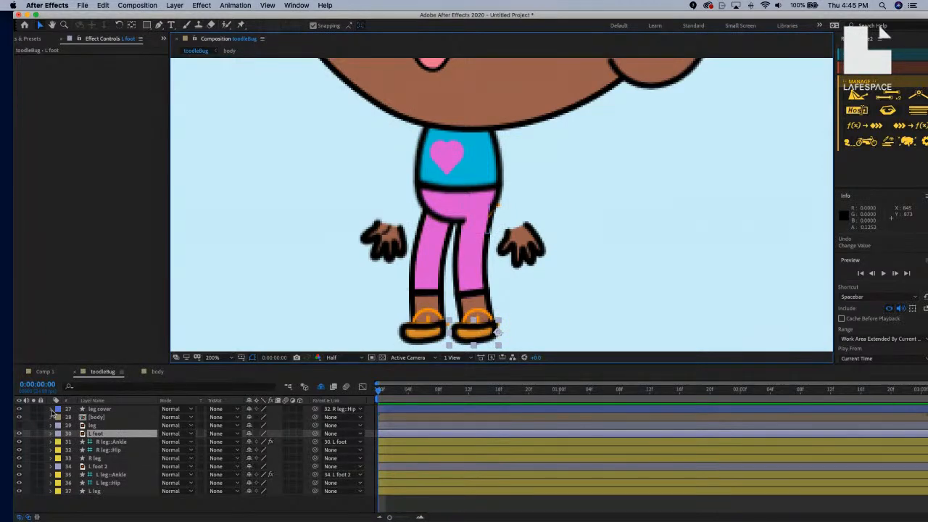
Show only the Rotation property on both the leg cover and R leg::Hip layers.
click(52, 410)
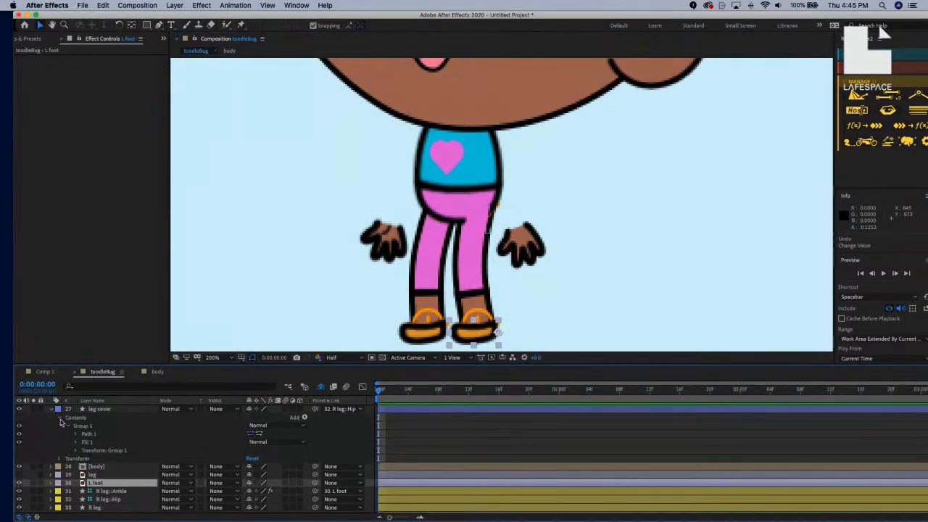
click(61, 418)
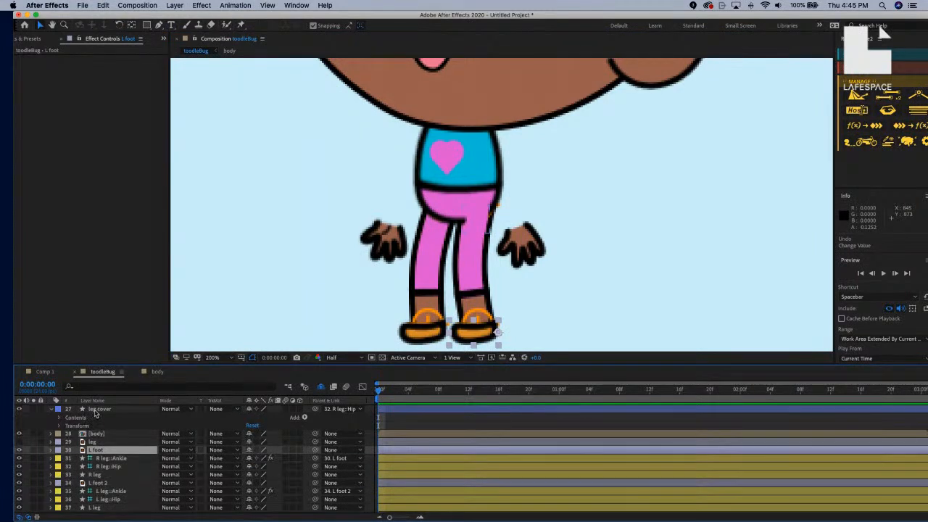
click(96, 410)
key(r)
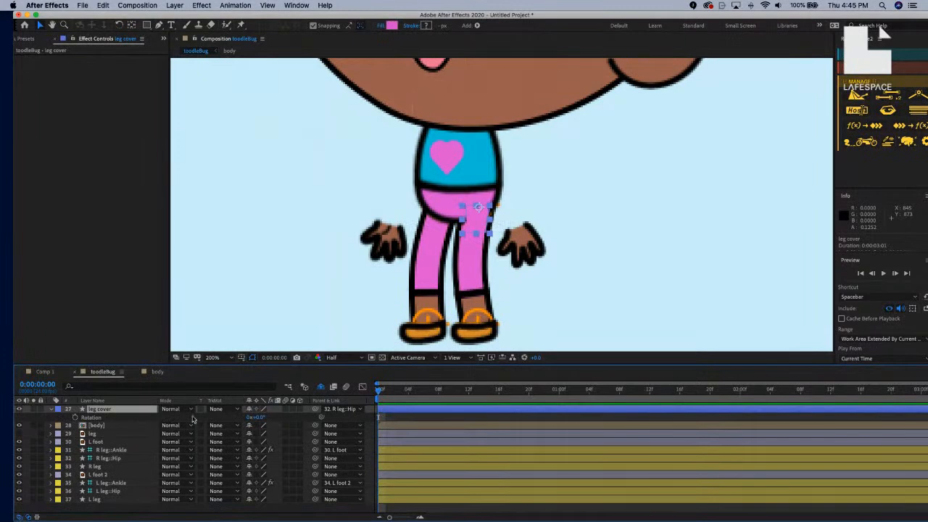
click(52, 460)
click(60, 467)
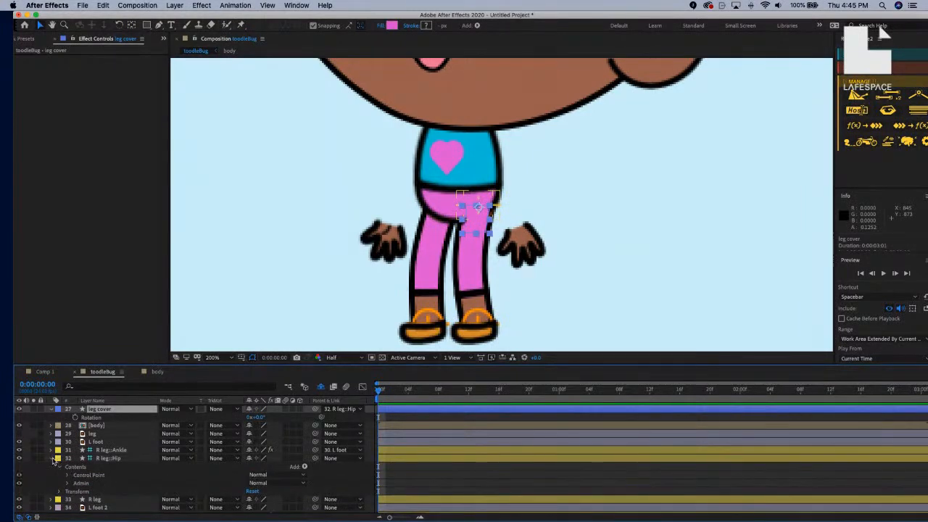
click(52, 459)
click(89, 459)
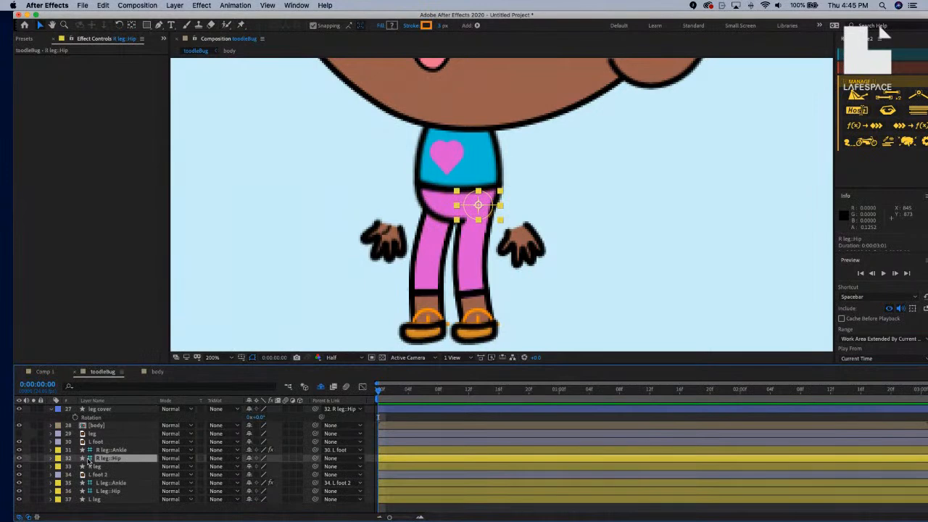
key(r)
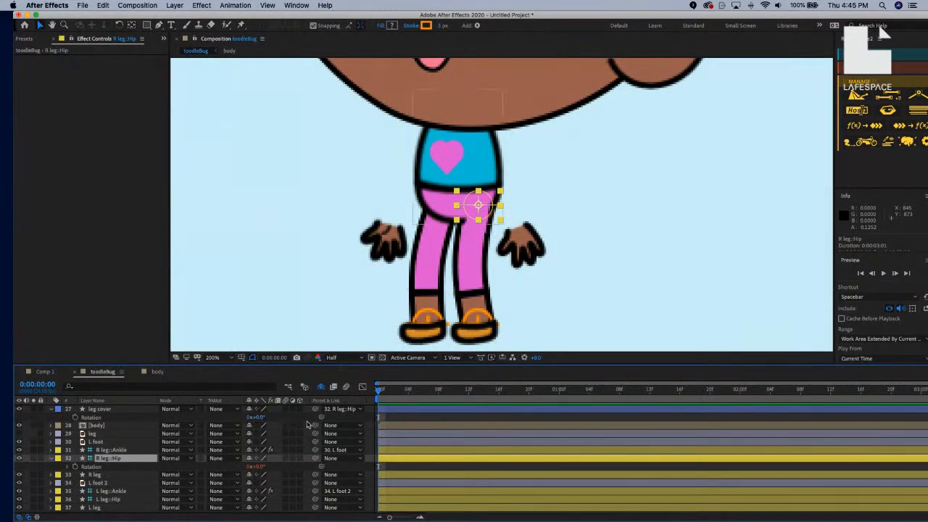
Link the leg cover's Rotation to R leg::Hip Rotation, then test with the left foot and undo.
drag(321, 418, 95, 467)
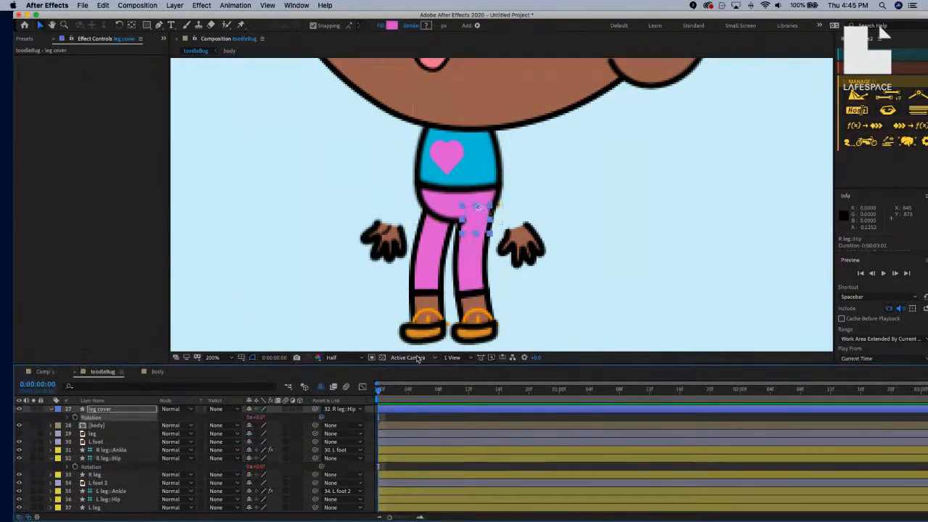
click(469, 340)
drag(469, 340, 390, 280)
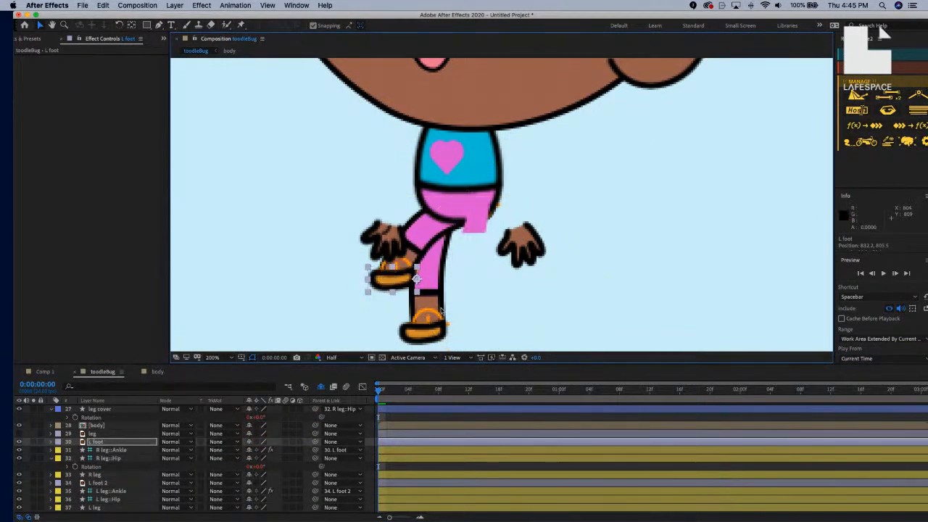
key(super+z)
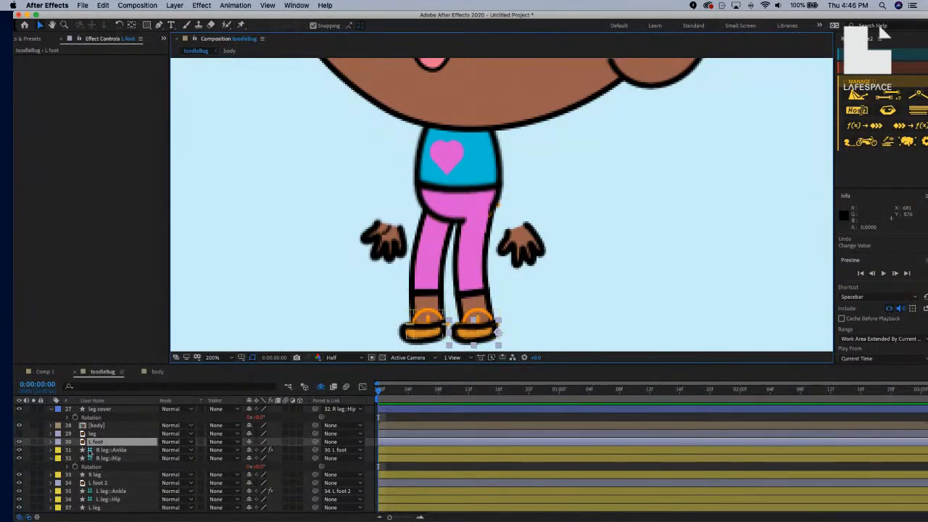
Collapse the leg cover and R leg::Hip layers and frame the whole toddler in the viewer.
click(51, 409)
click(51, 450)
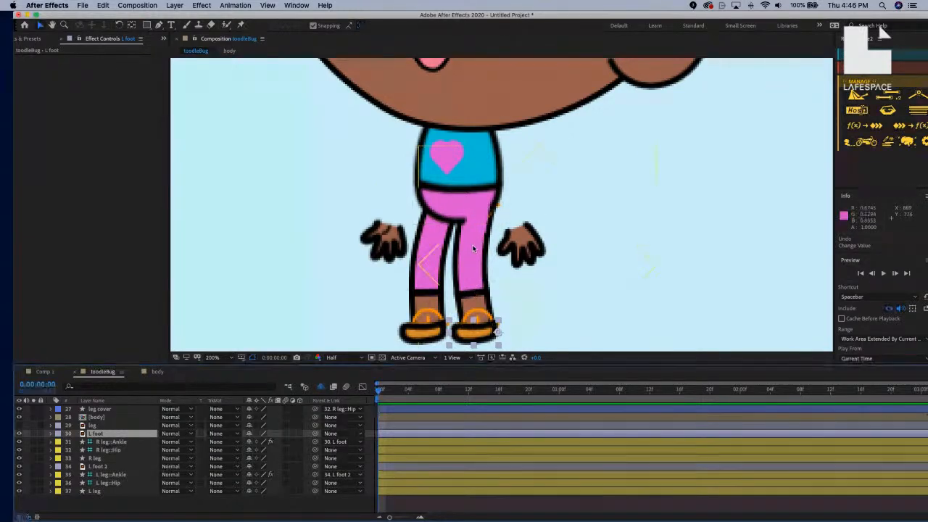
key(comma)
key(comma)
key(period)
key(space)
drag(478, 211, 436, 271)
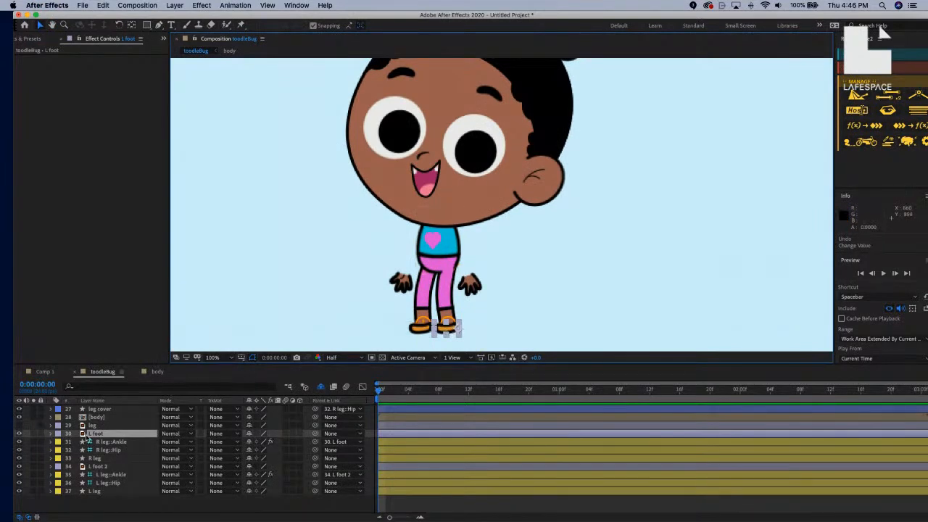
Hide the leg cover layer, test the left foot, then select R leg::Hip.
click(19, 409)
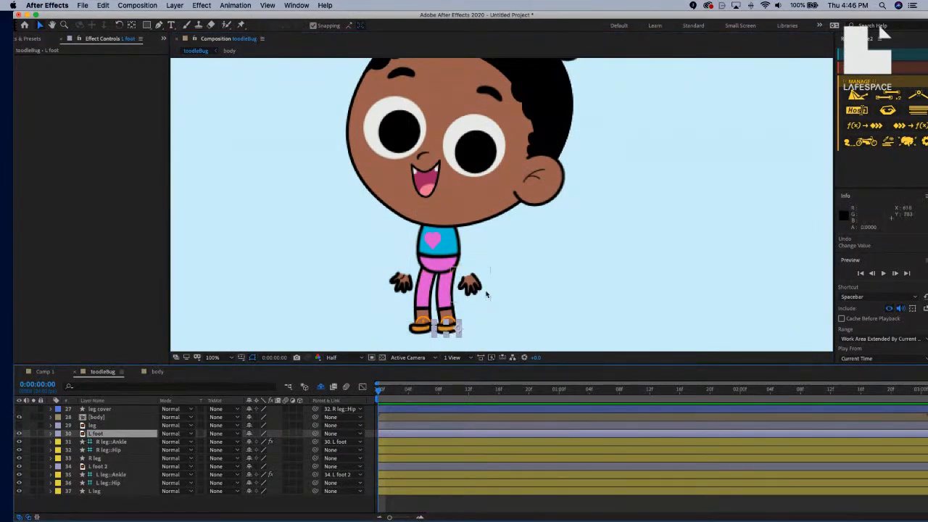
drag(447, 327, 458, 332)
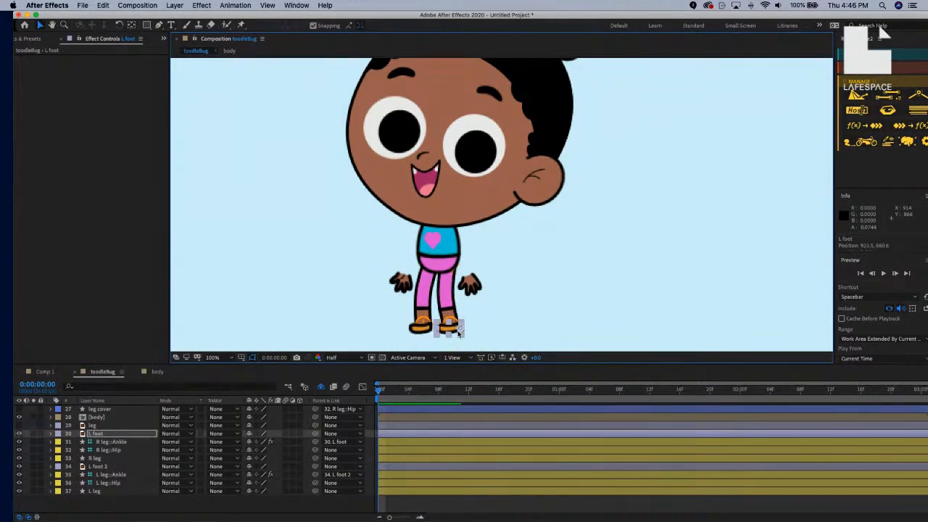
click(593, 257)
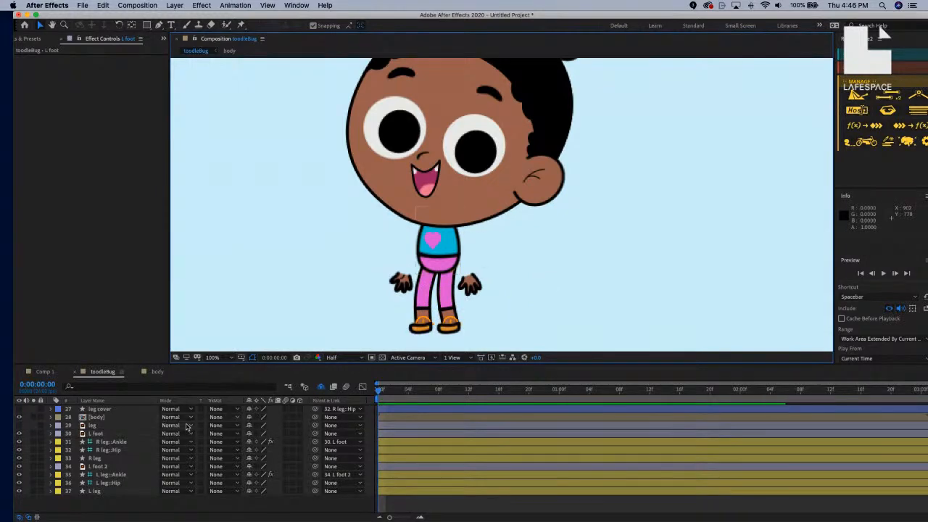
click(114, 450)
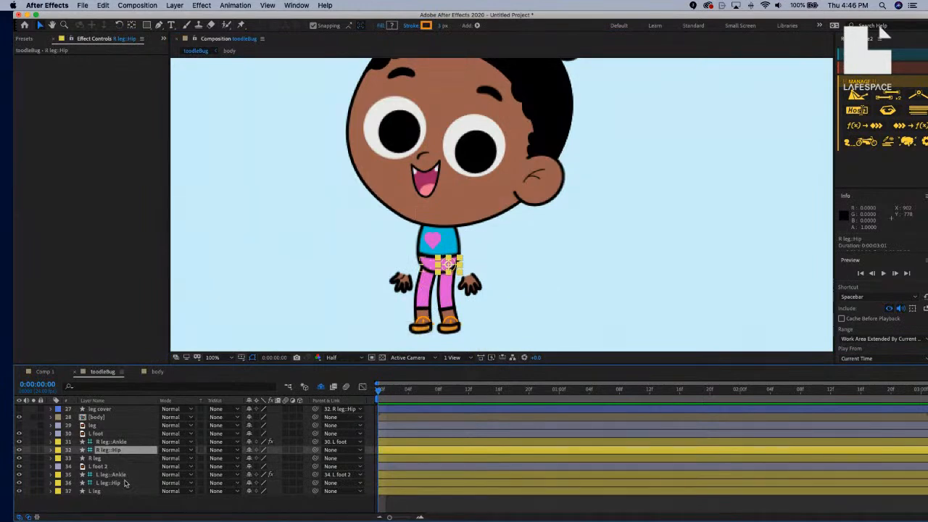
Parent R leg::Hip and L leg::Hip to [body], test by moving the body, then undo.
super+click(126, 483)
drag(315, 449, 111, 419)
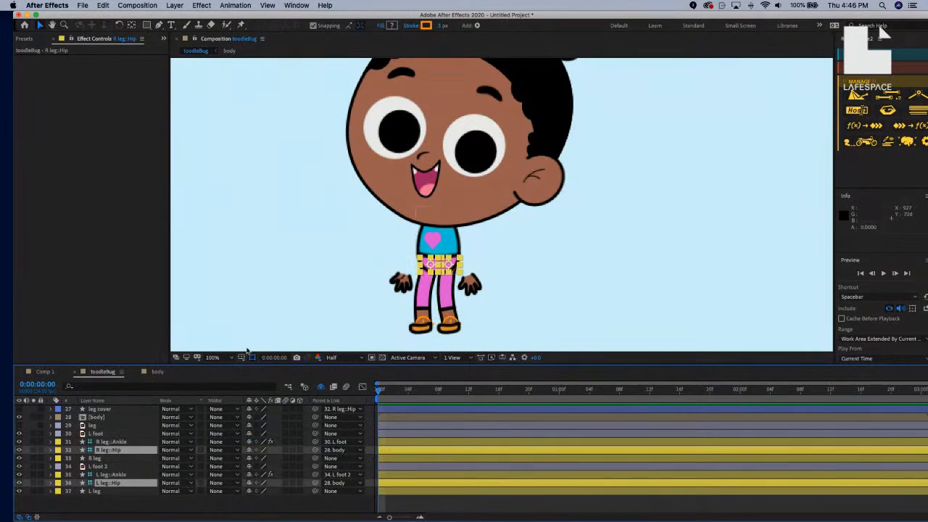
click(109, 418)
drag(449, 254, 472, 282)
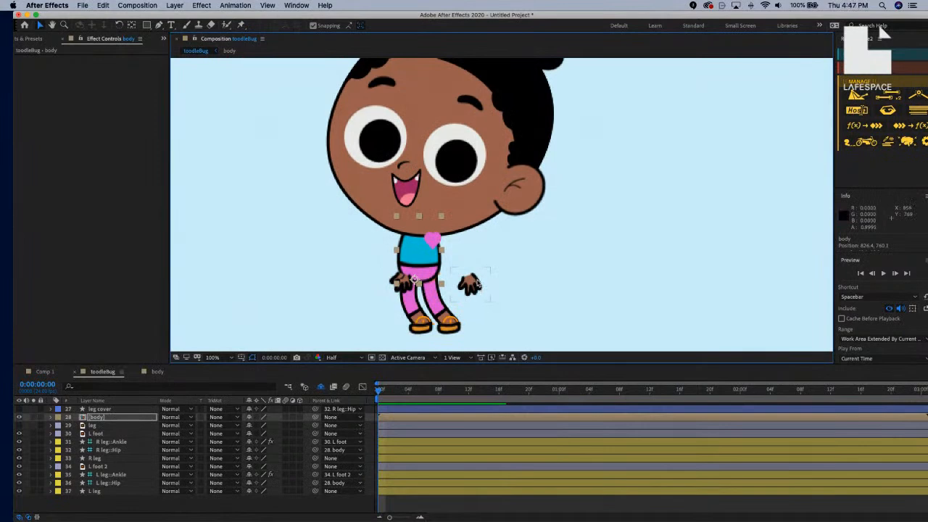
key(super+z)
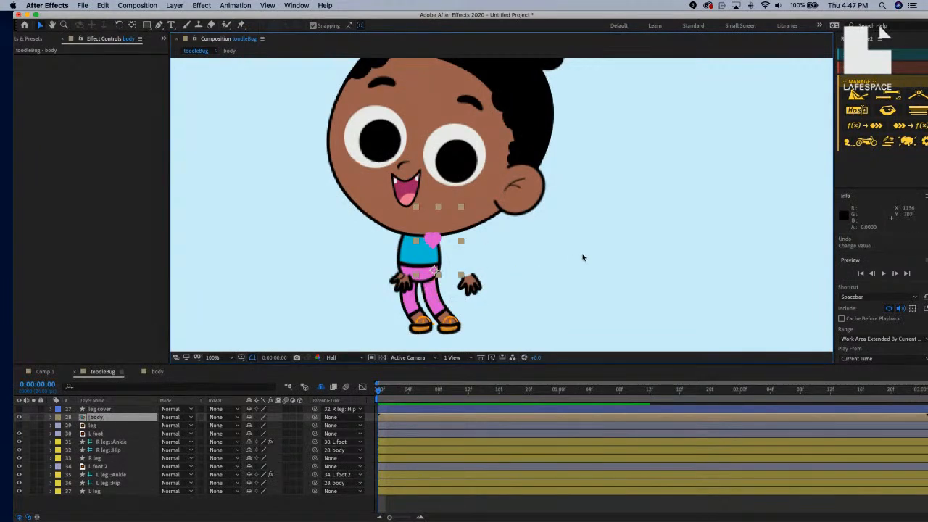
click(571, 258)
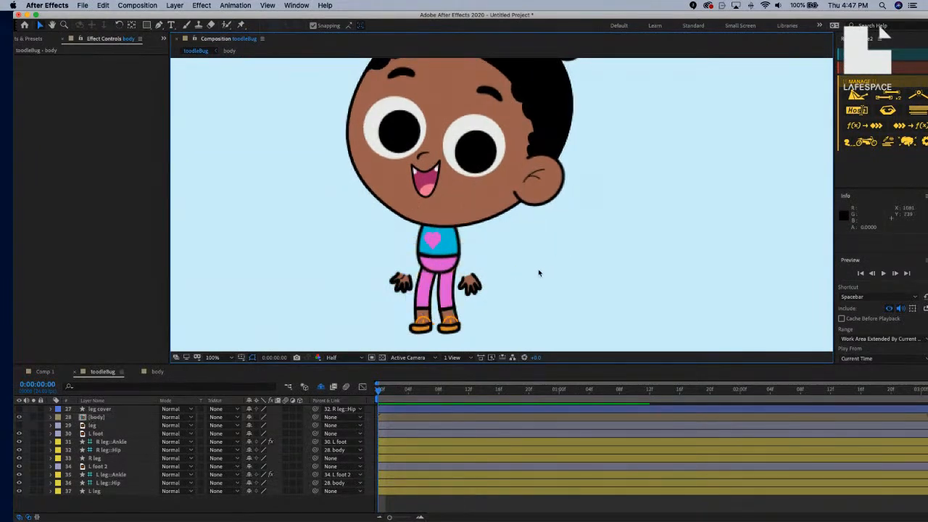
key(comma)
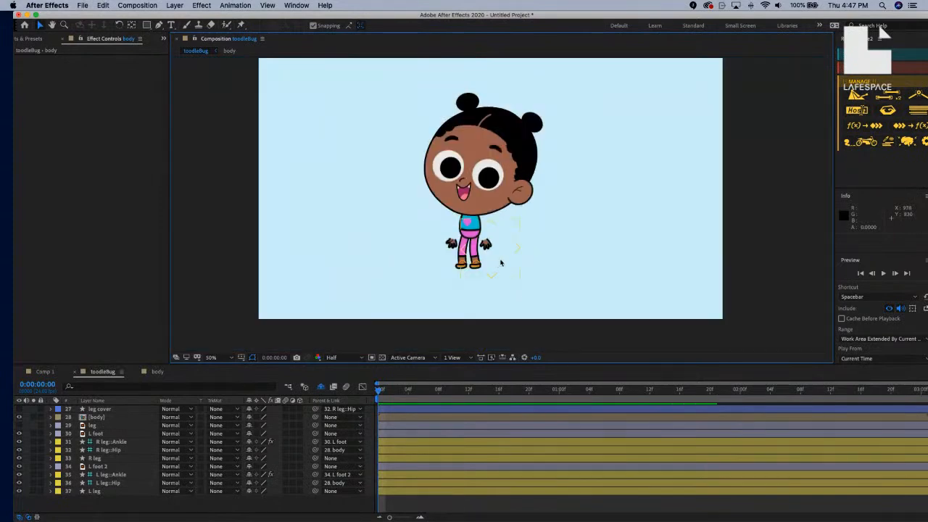
Drag the viewer/Timeline divider down so the full toddler shows in a taller Composition viewer.
key(period)
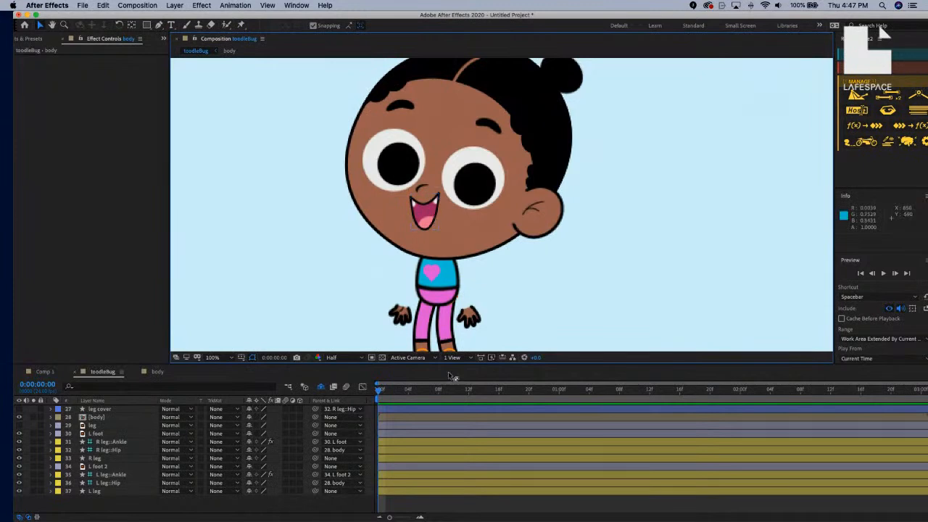
drag(450, 365, 444, 457)
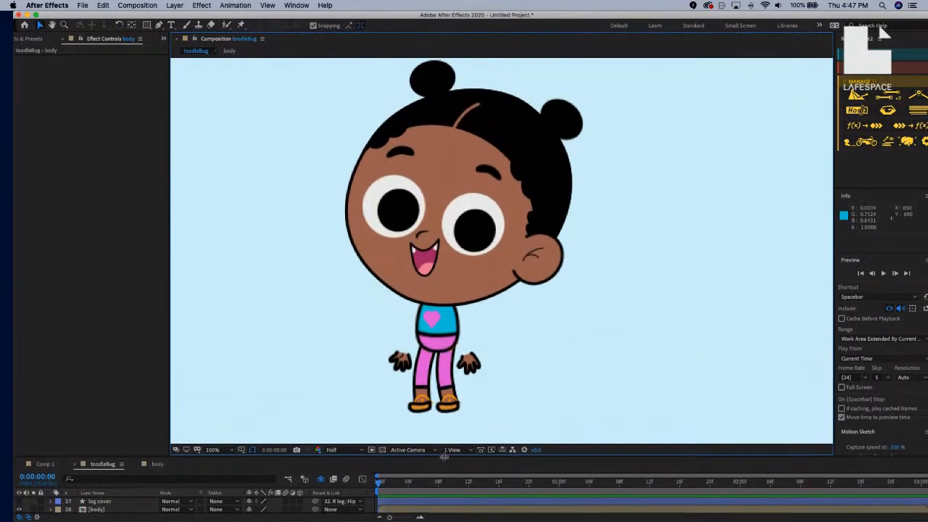
click(549, 307)
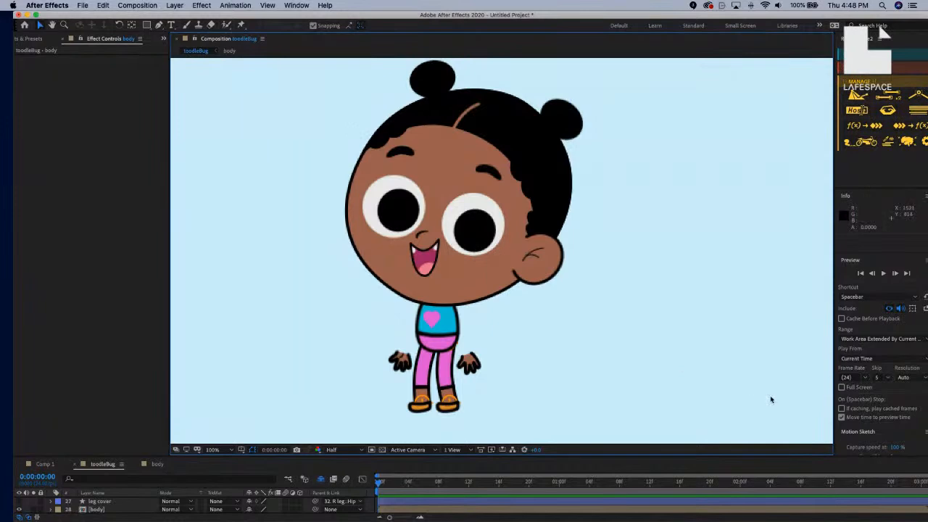
key(super+Tab)
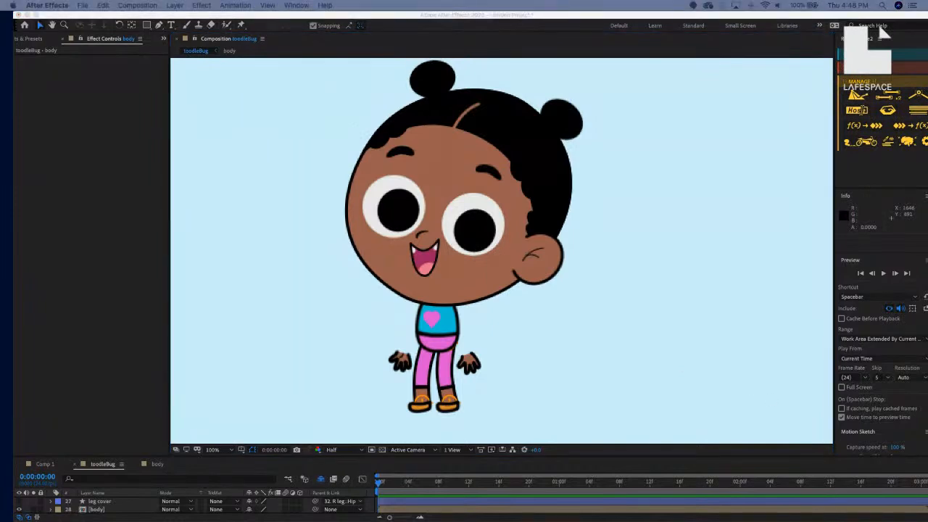